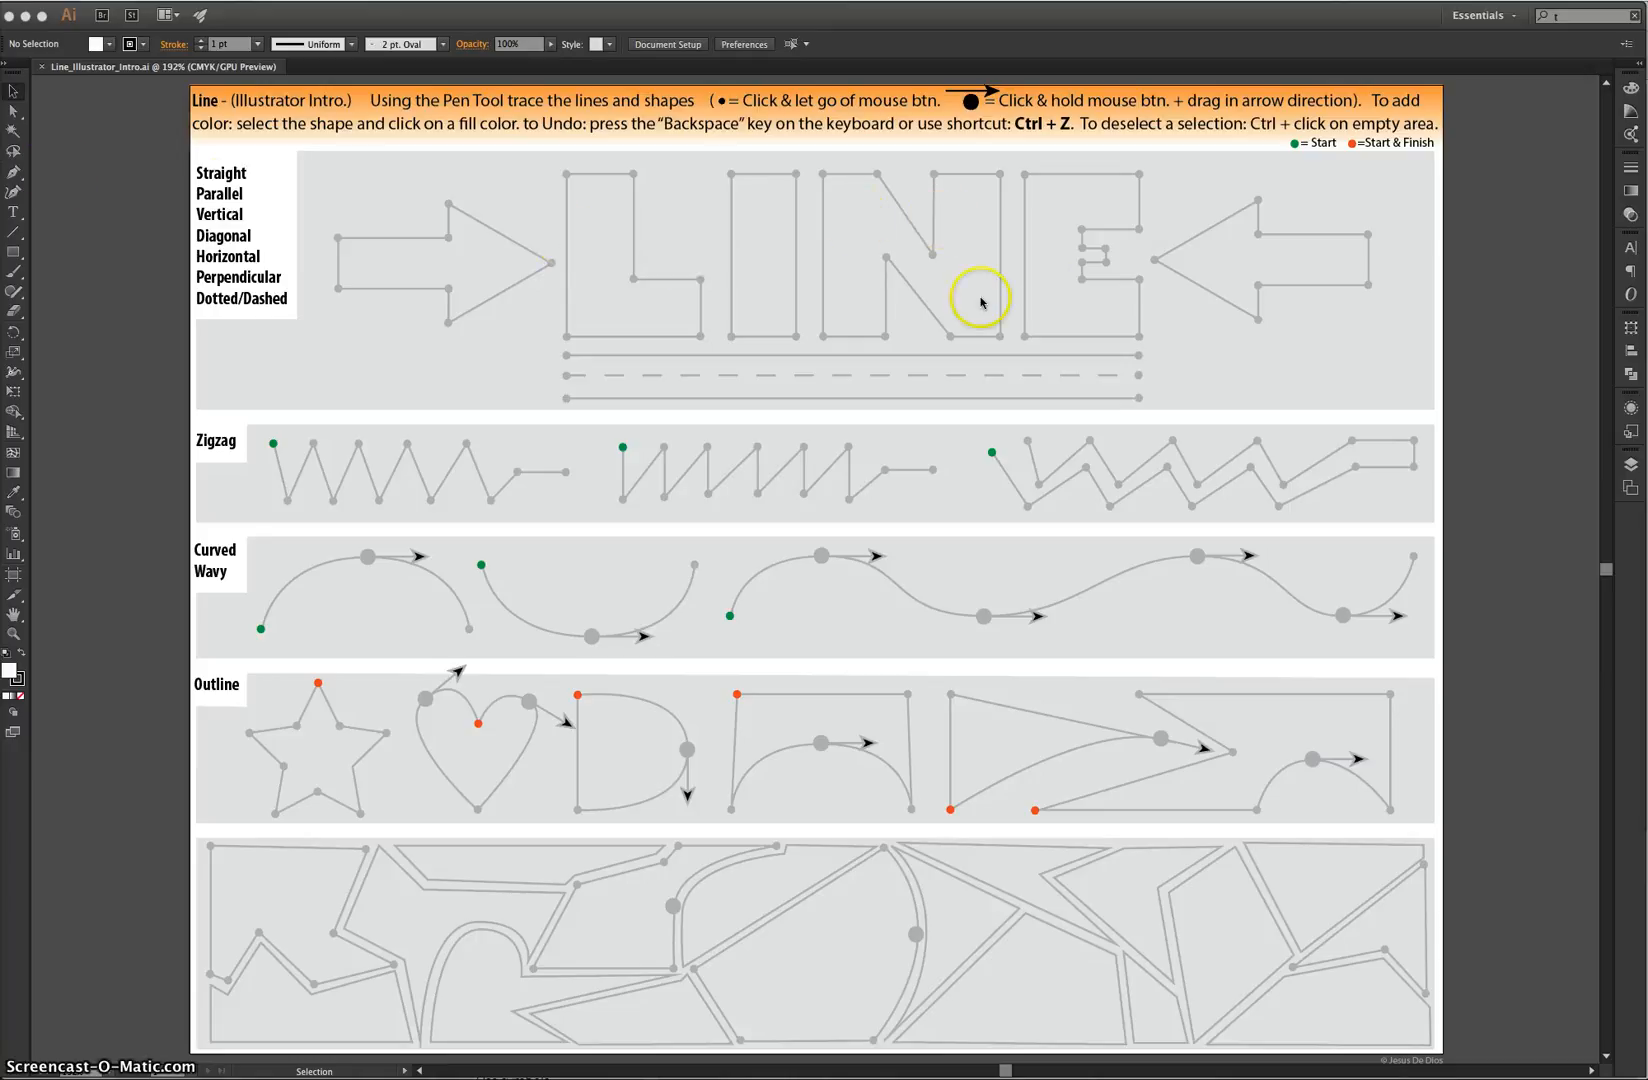
Review the locked Assets layer and make the DRAW HERE layer the active drawing layer
{"action": "left_click", "coordinate": [1629, 466]}
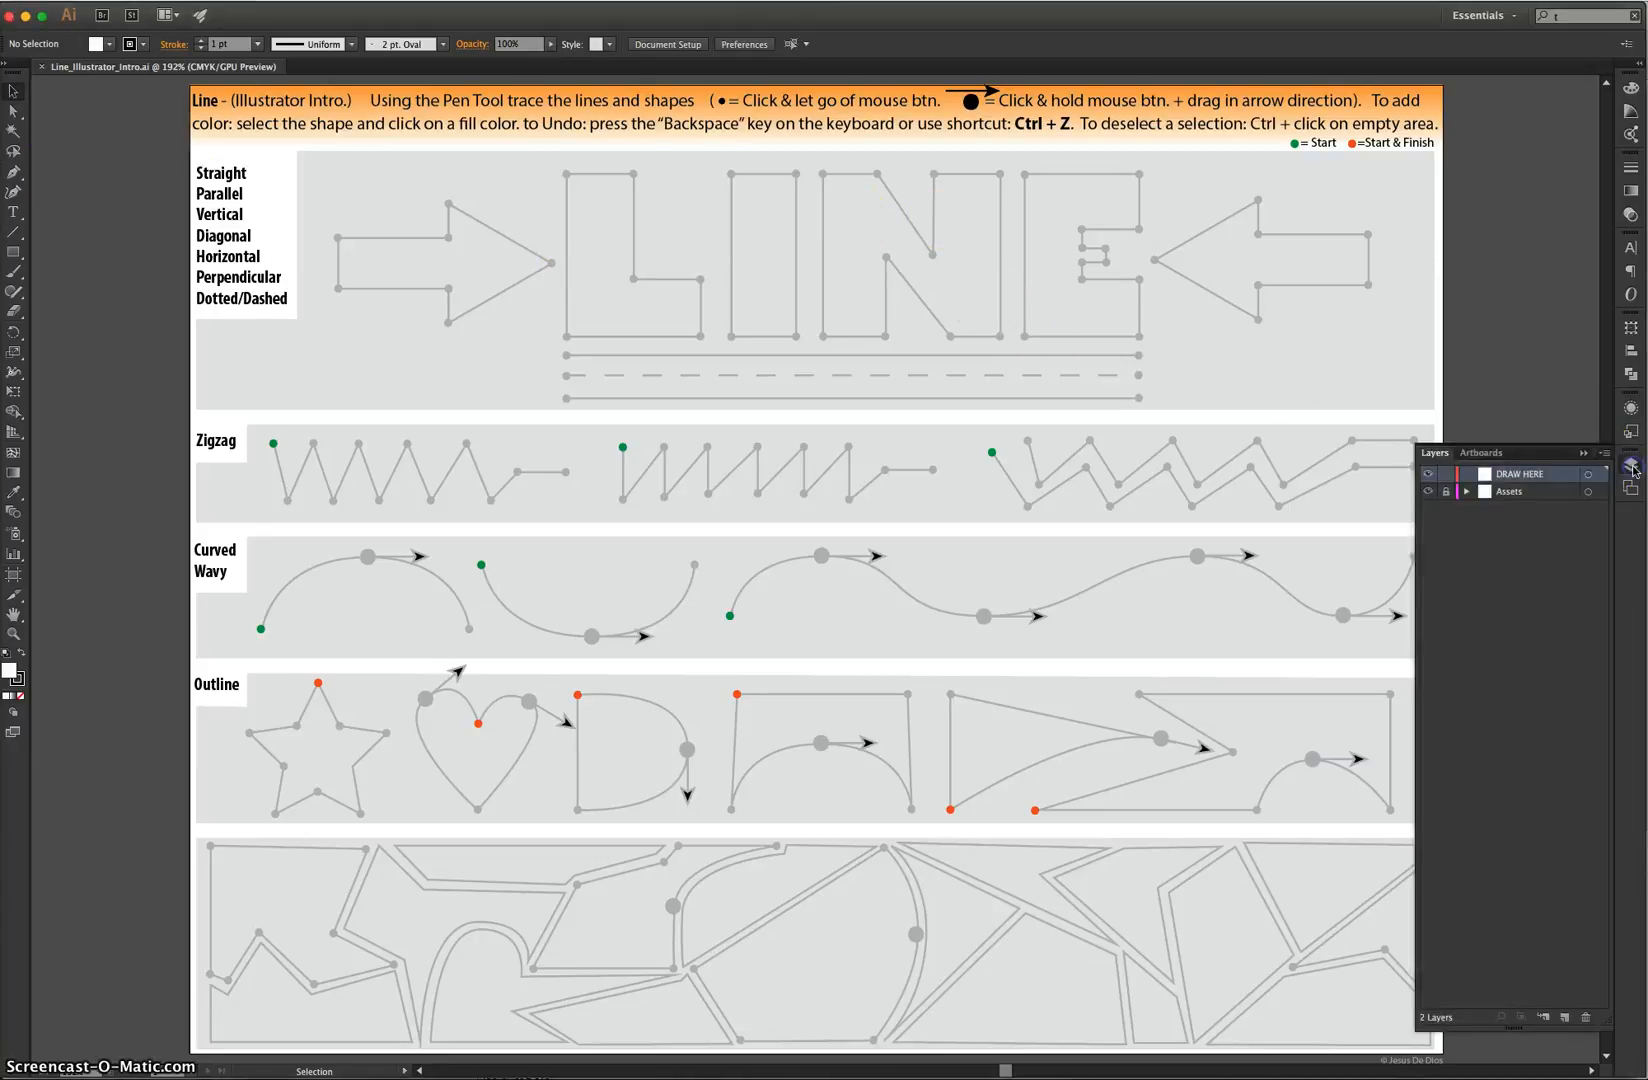
{"action": "left_click", "coordinate": [1512, 491]}
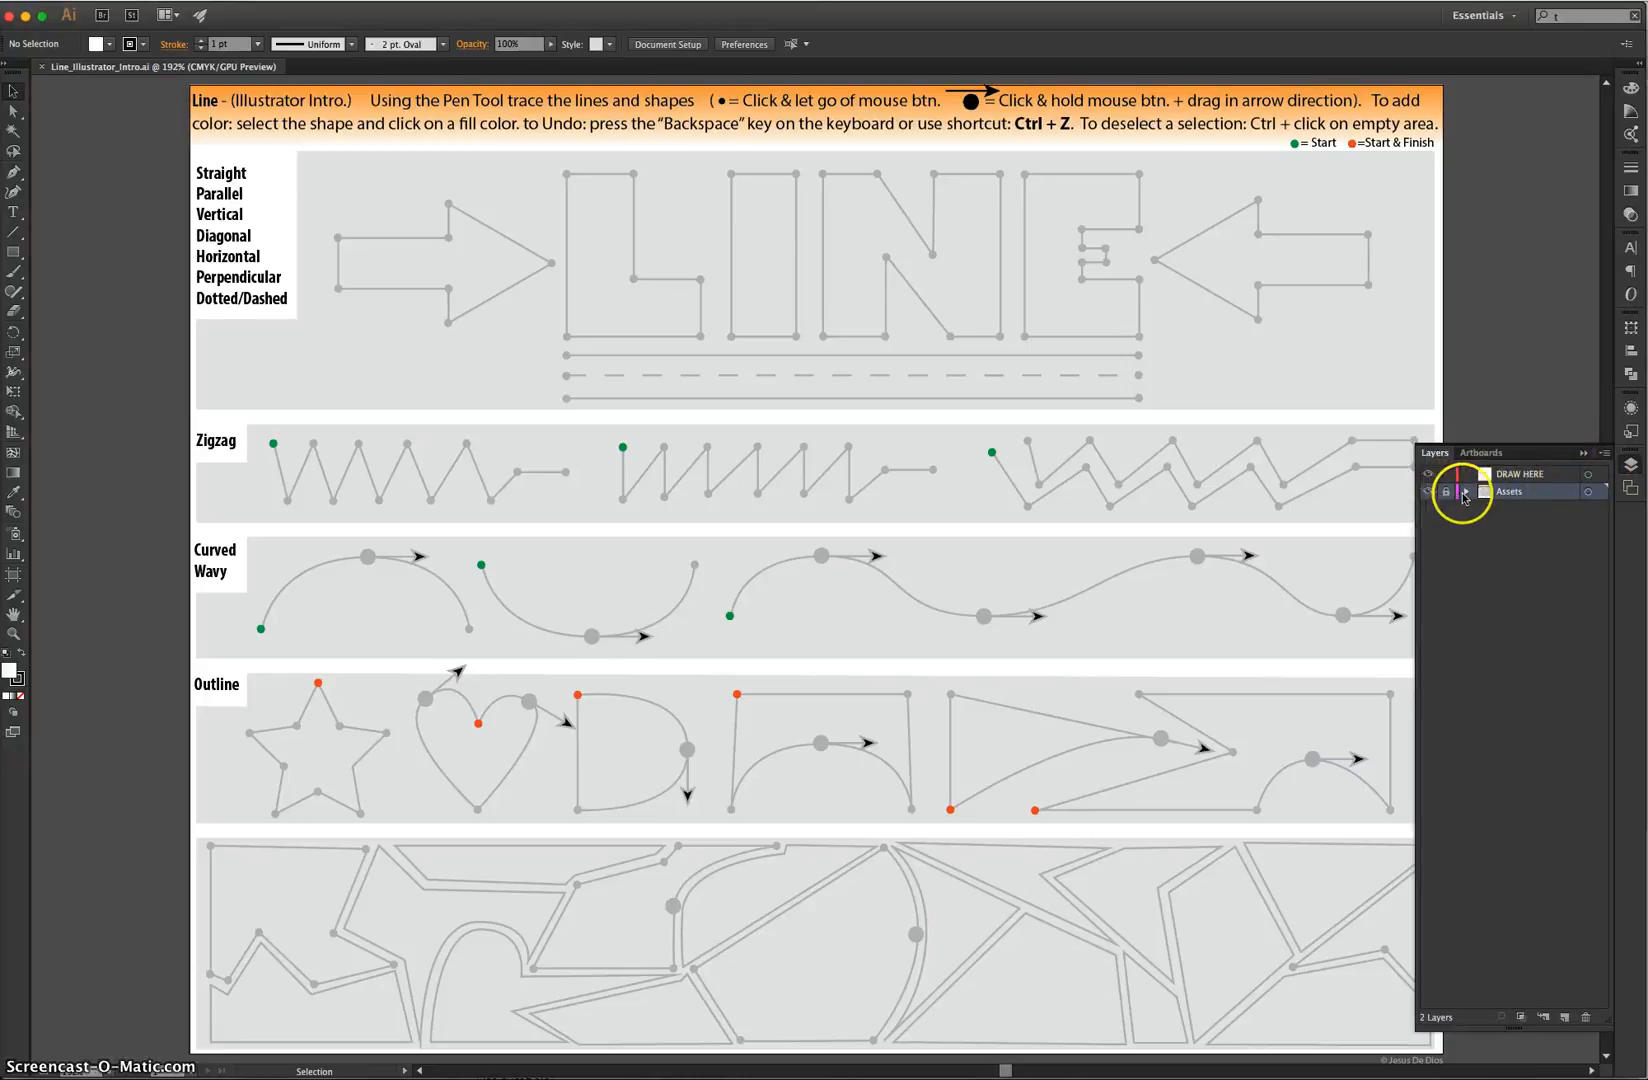
{"action": "left_click", "coordinate": [1466, 493]}
{"action": "left_click", "coordinate": [1466, 492]}
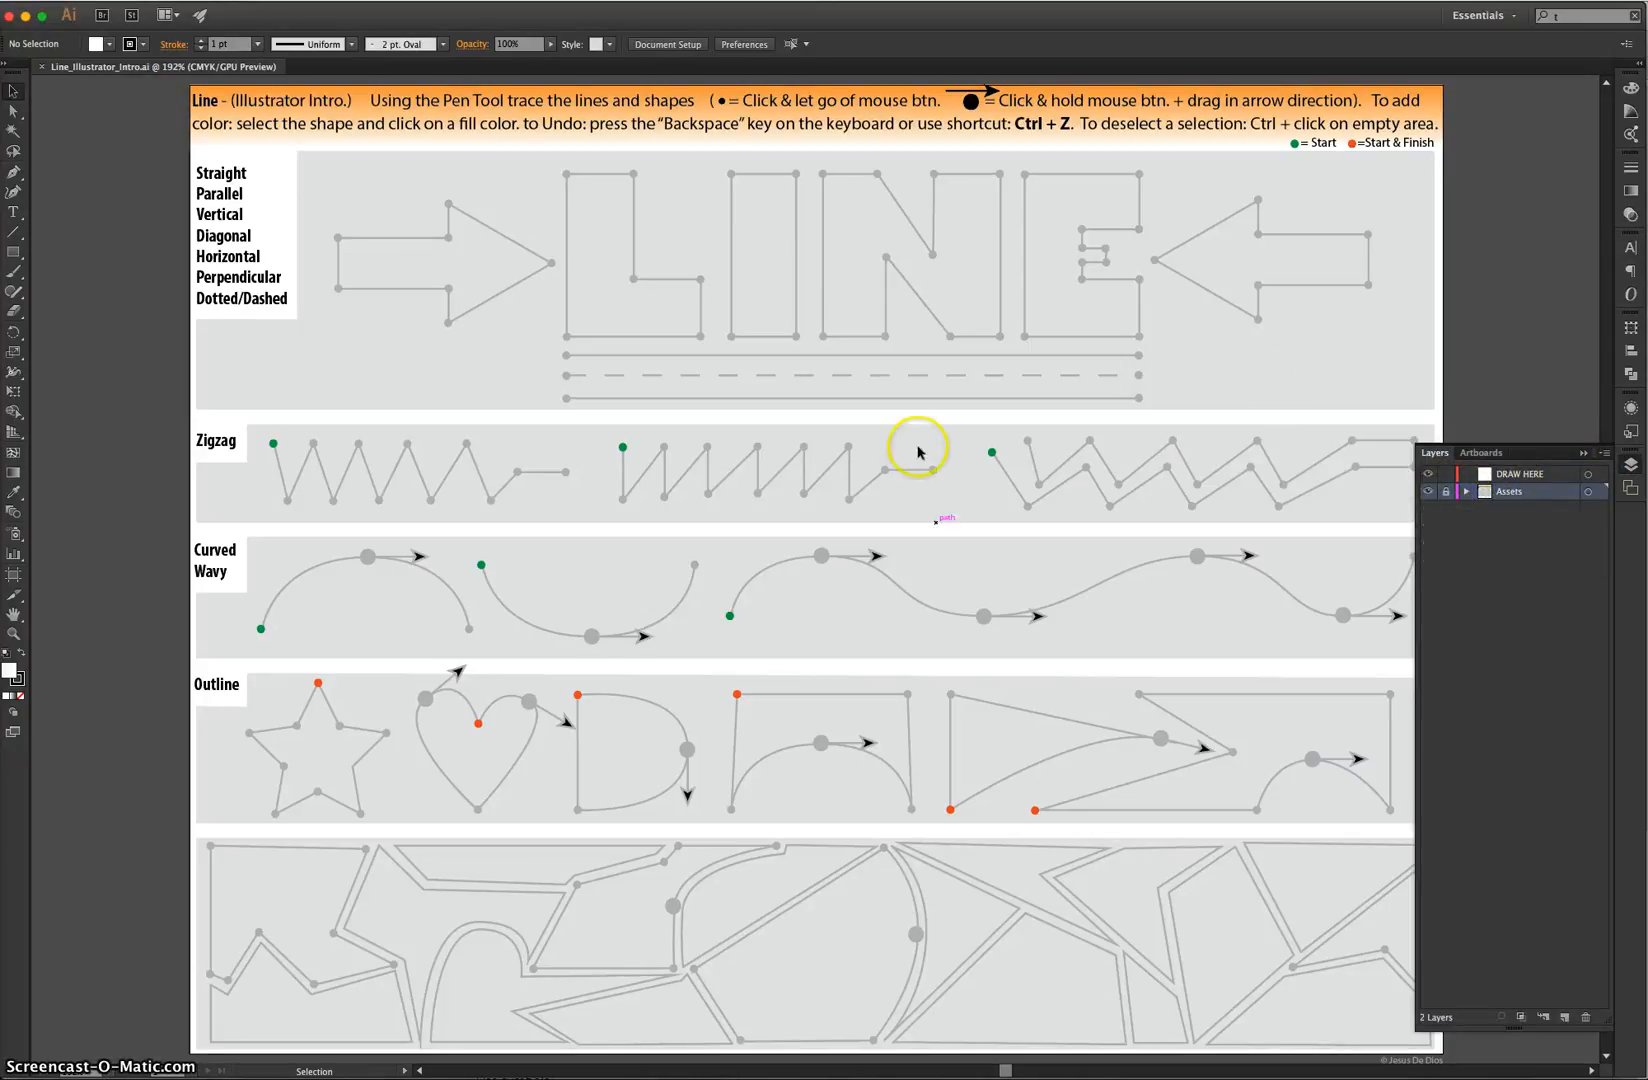
{"action": "left_click", "coordinate": [823, 565]}
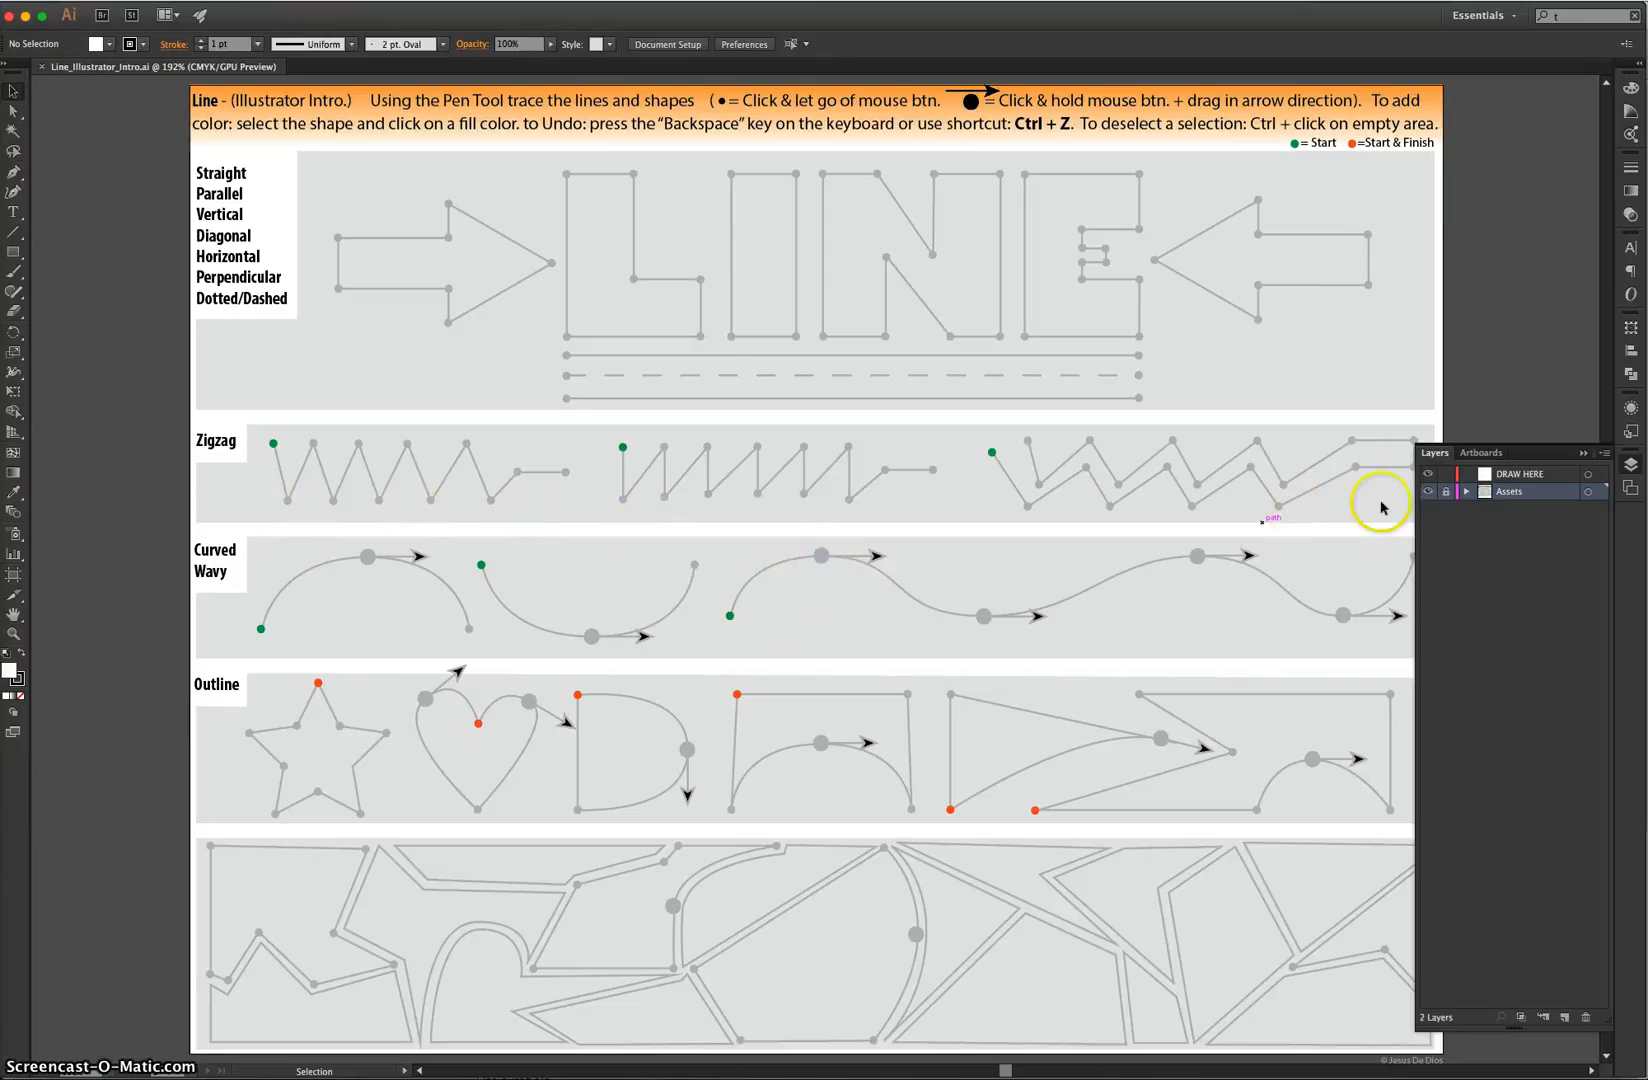
{"action": "left_click", "coordinate": [1528, 476]}
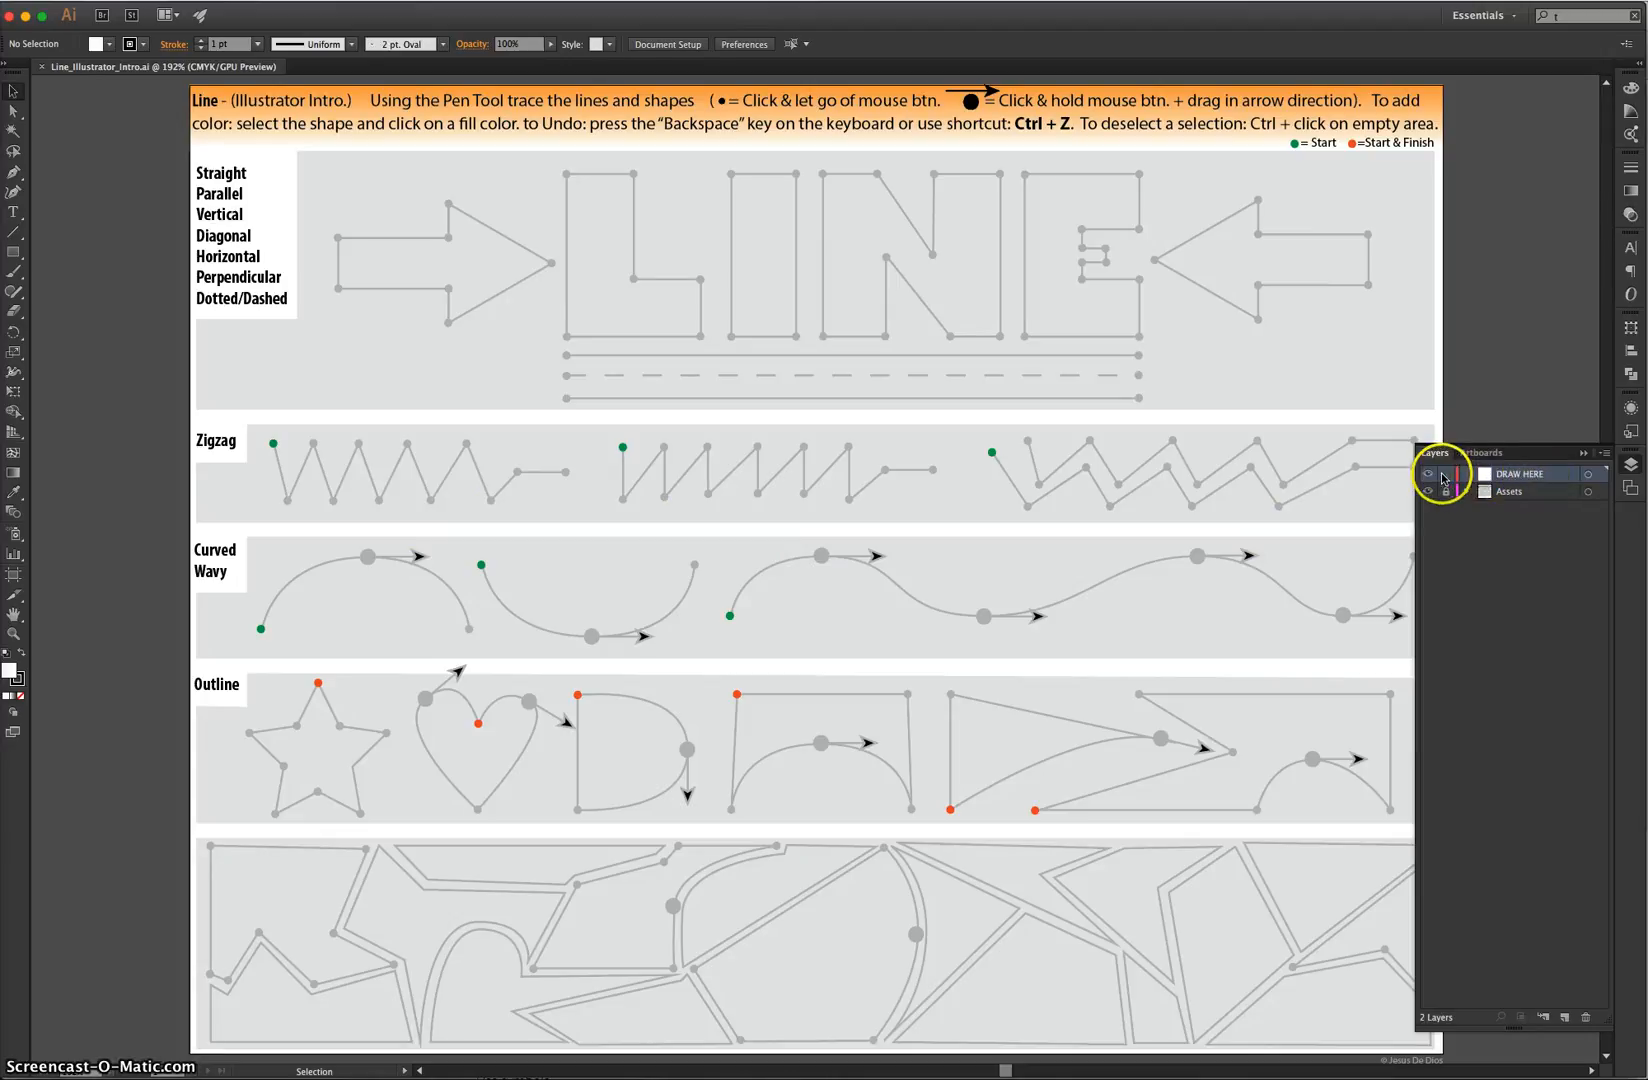
{"action": "left_click", "coordinate": [1631, 465]}
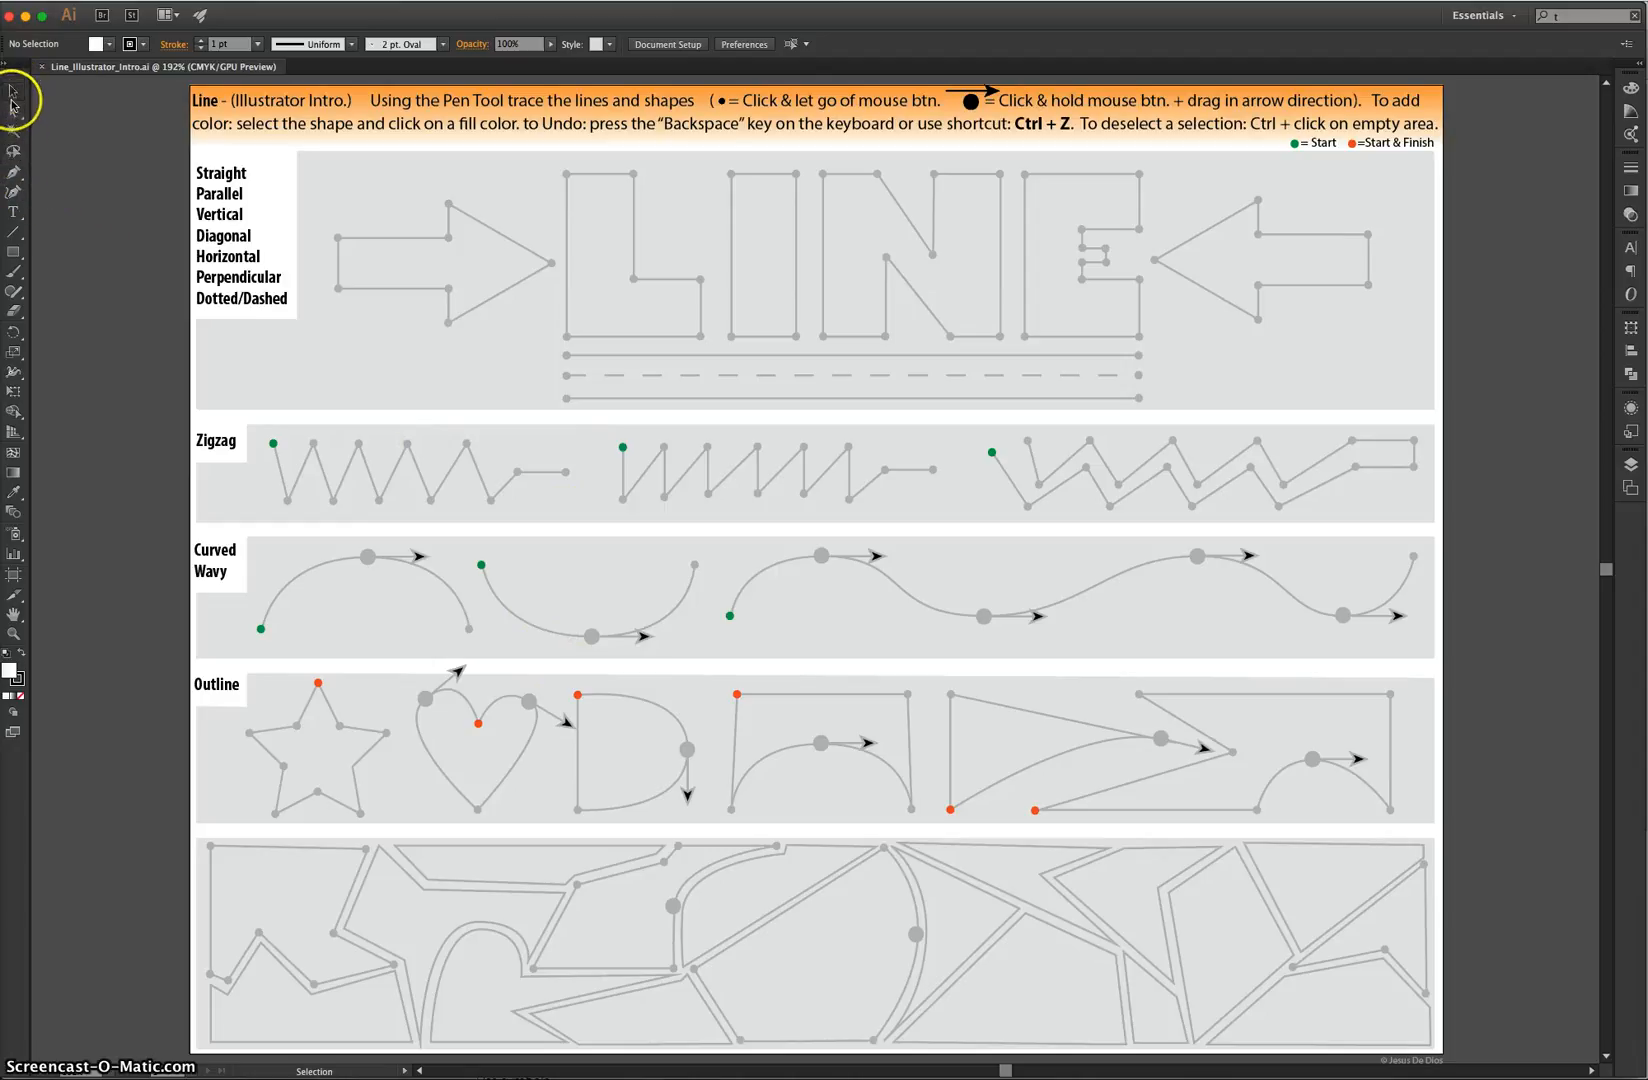
Activate the Pen tool with the fill set to None and the stroke set to black
{"action": "left_click", "coordinate": [12, 177]}
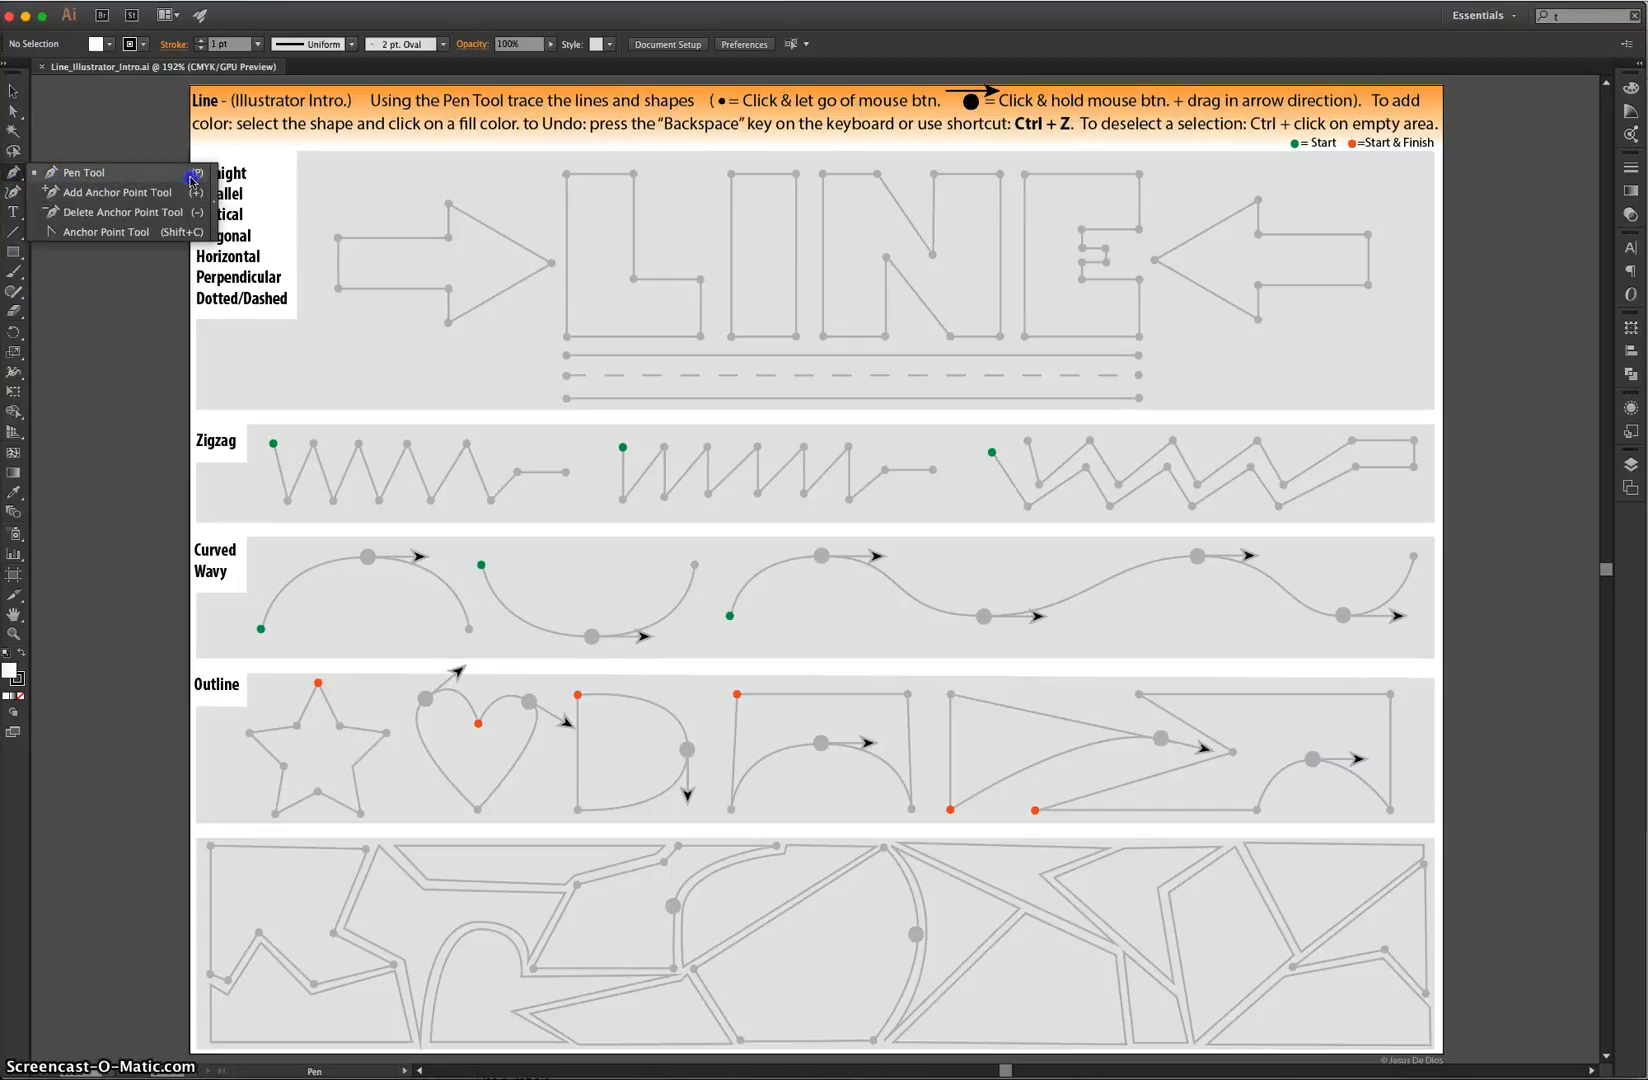
{"action": "left_click", "coordinate": [121, 179]}
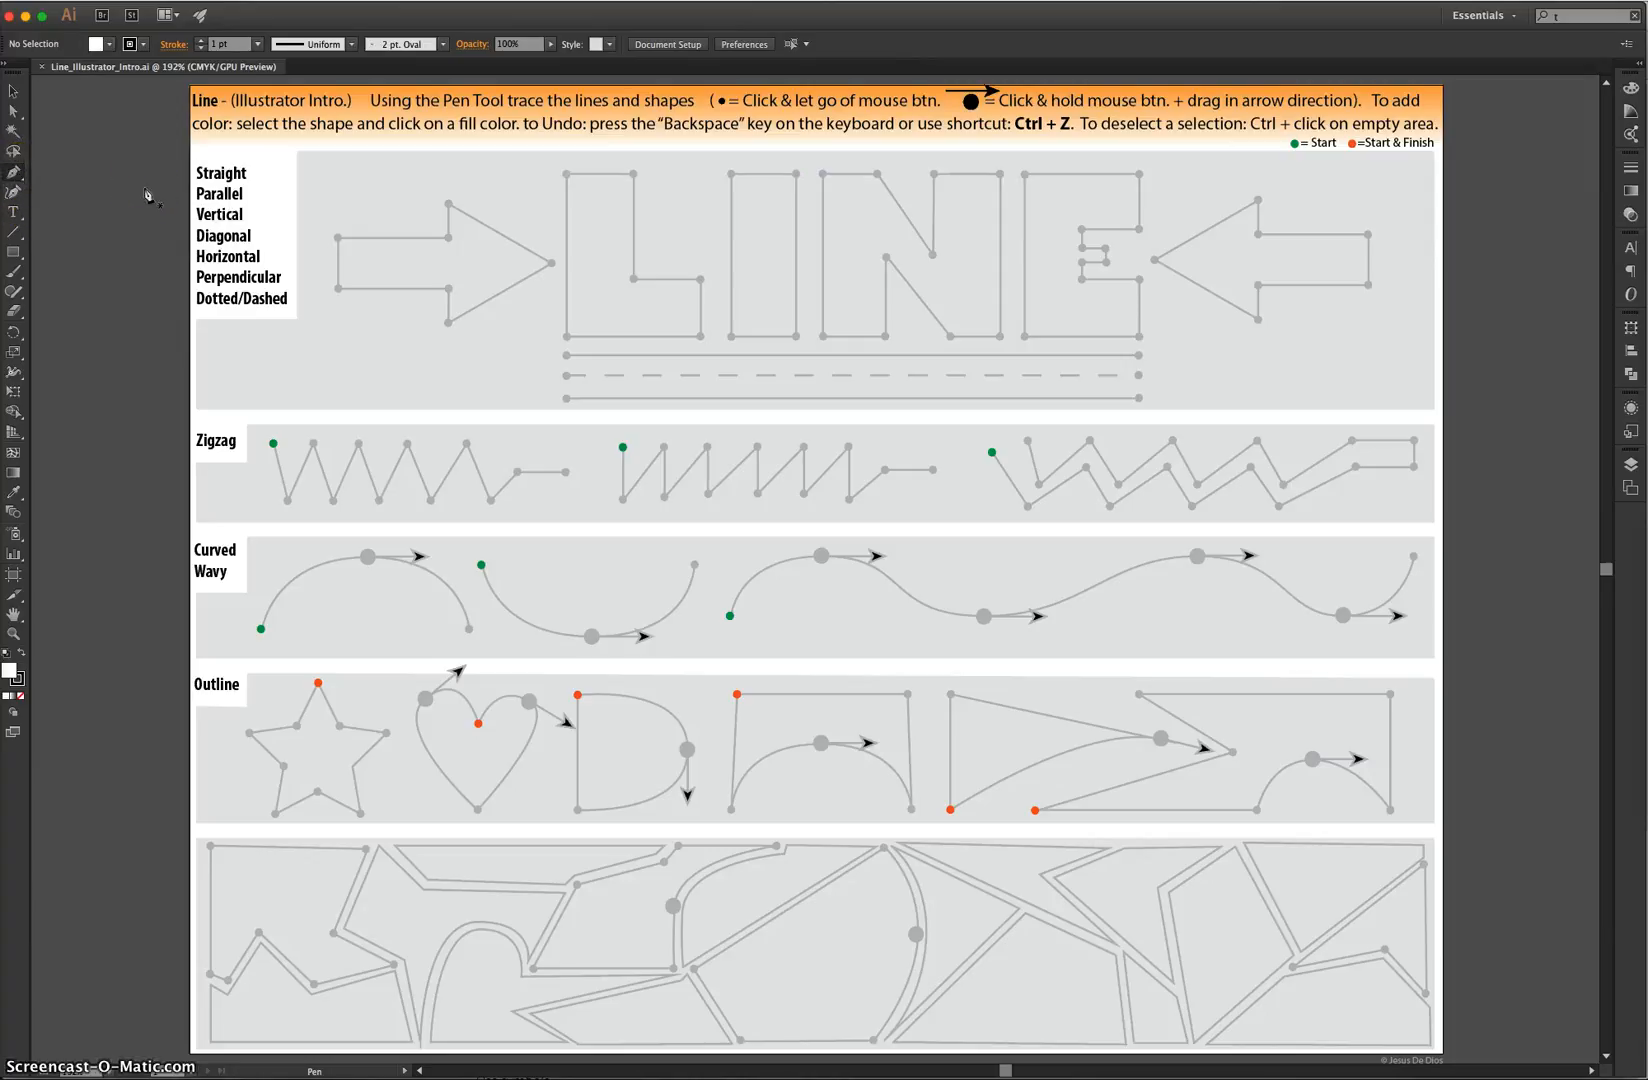
{"action": "left_click", "coordinate": [108, 45]}
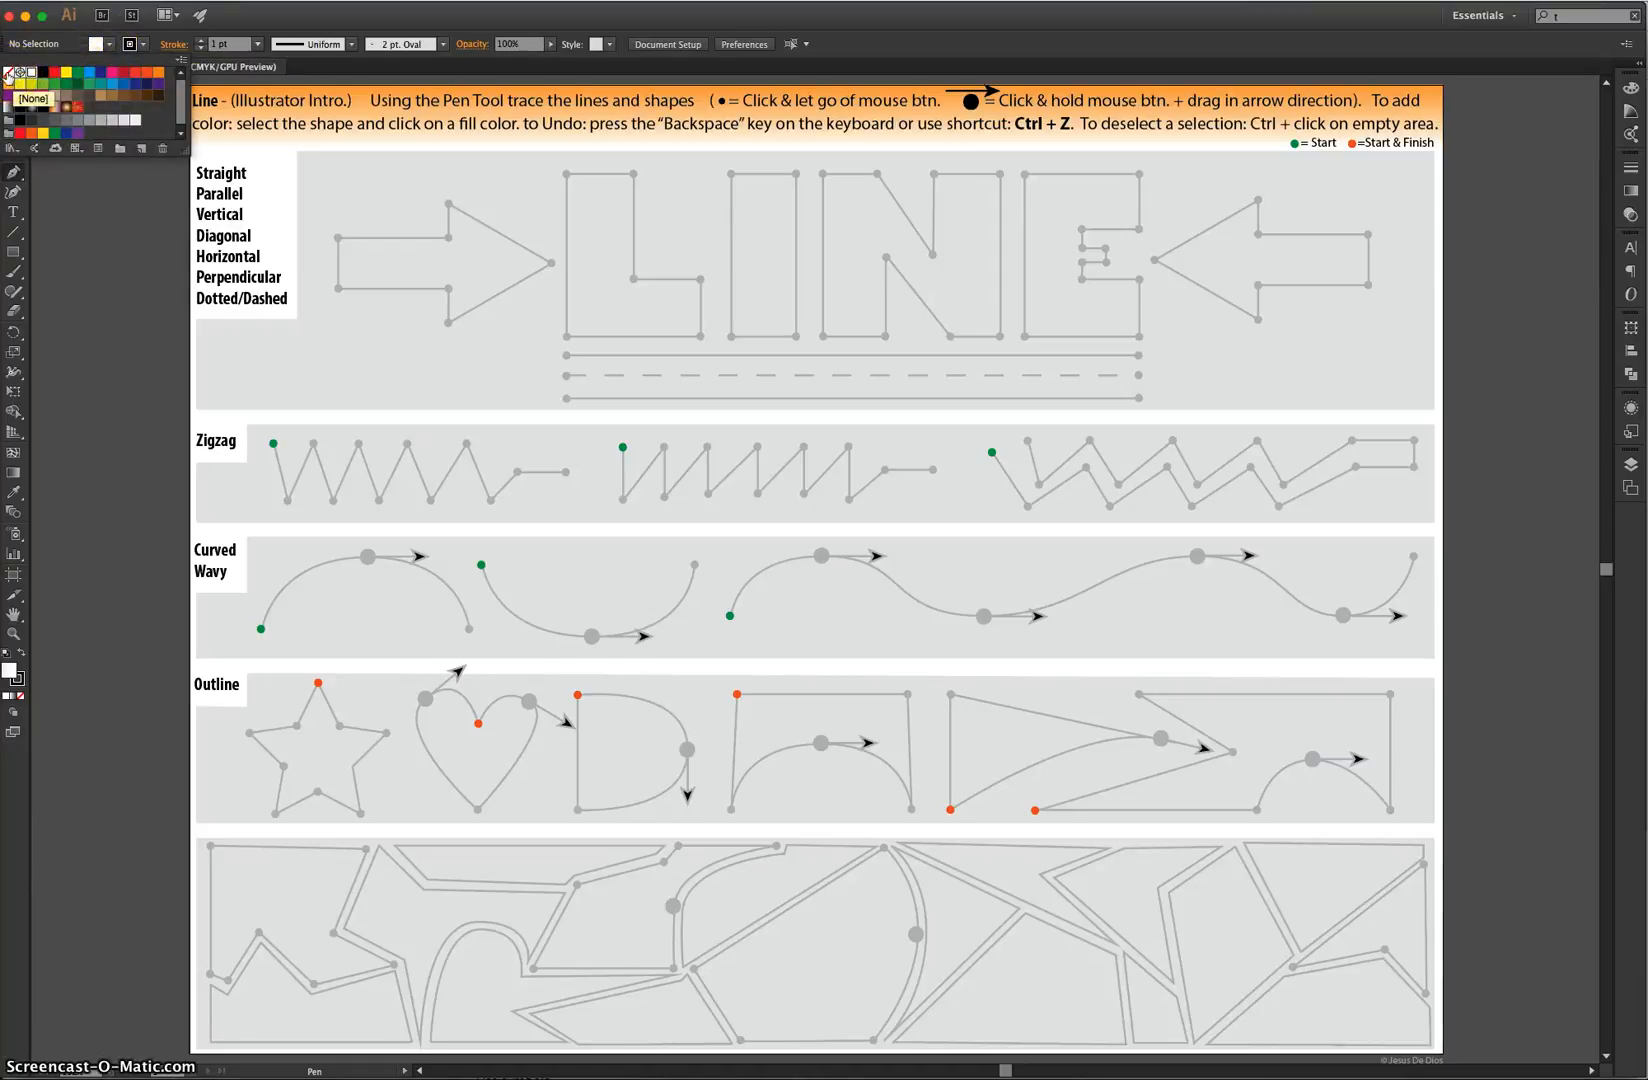
{"action": "left_click", "coordinate": [8, 73]}
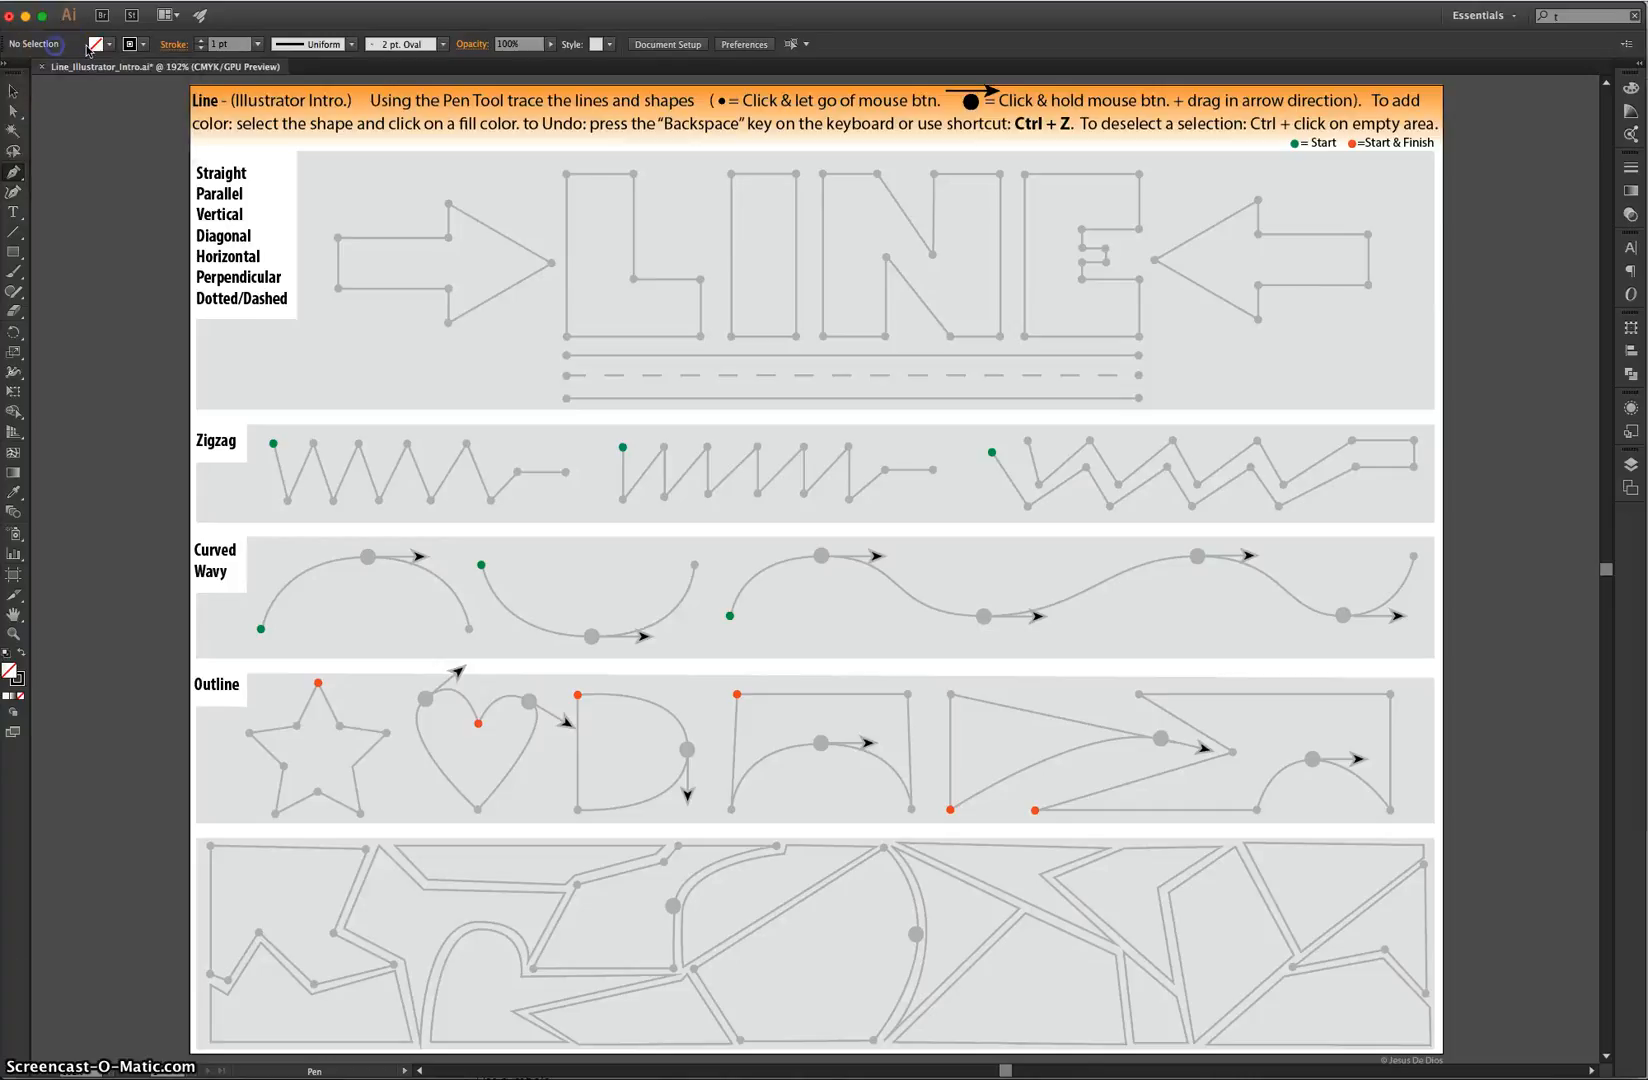
{"action": "left_click", "coordinate": [141, 45]}
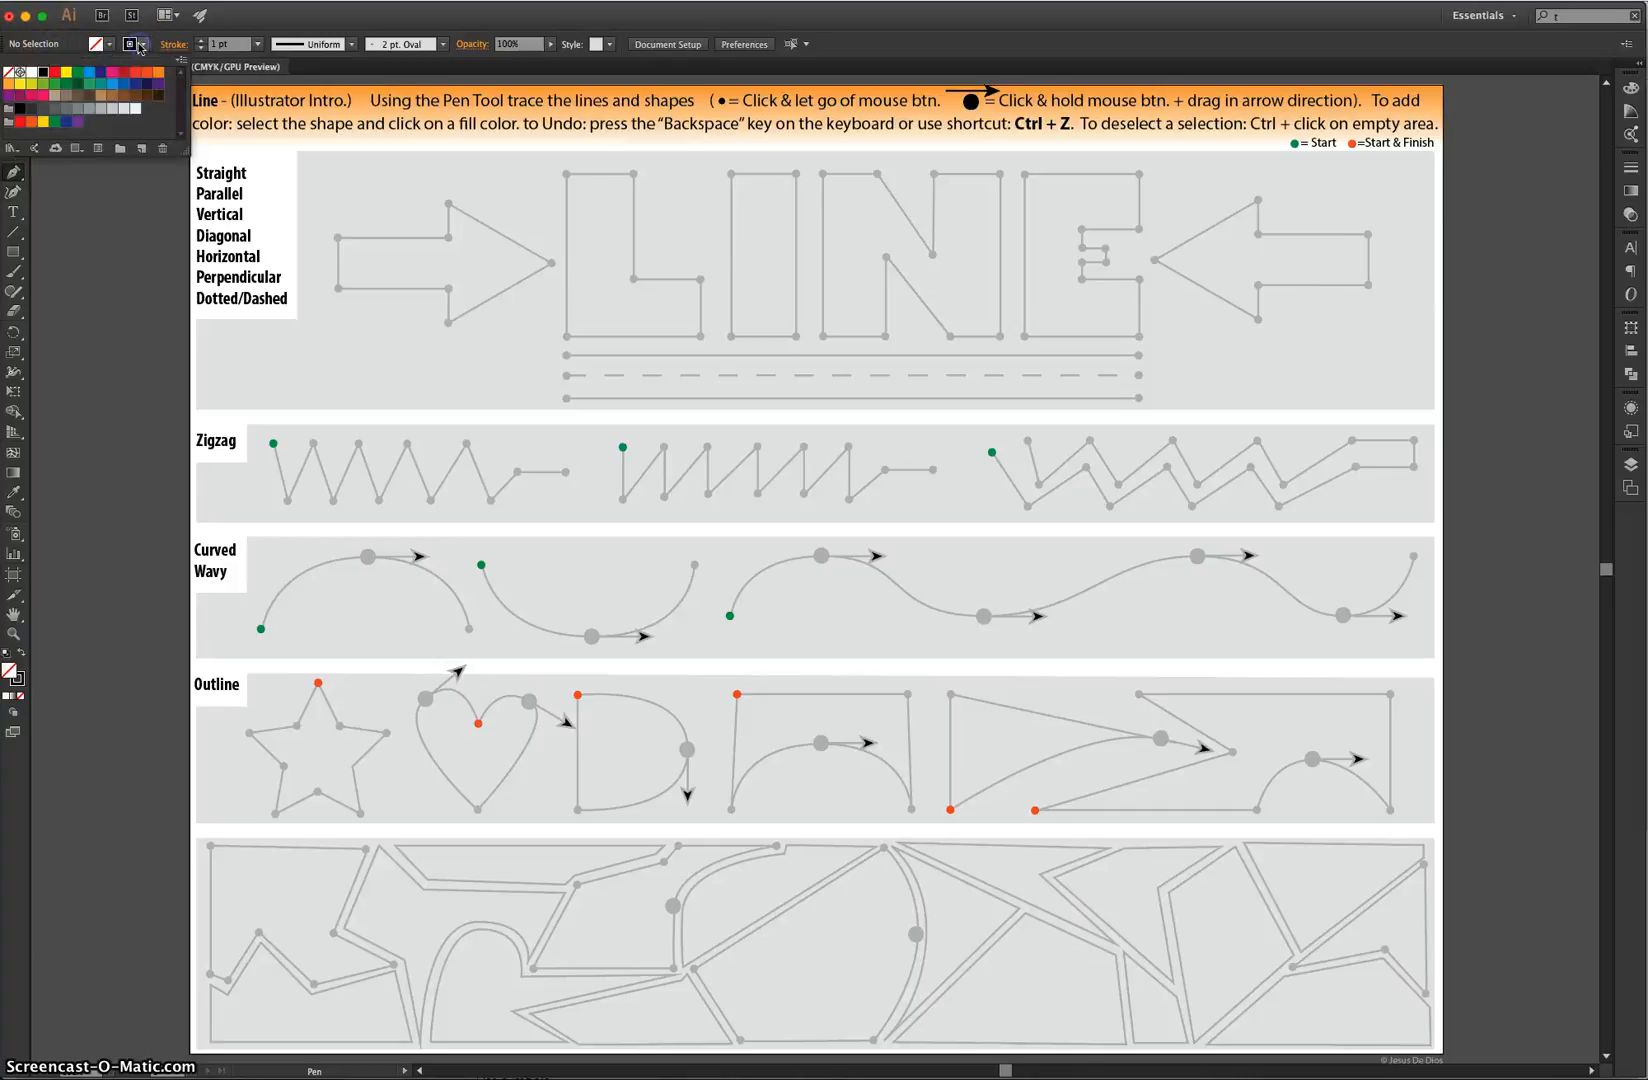
{"action": "left_click", "coordinate": [44, 72]}
{"action": "left_click", "coordinate": [40, 48]}
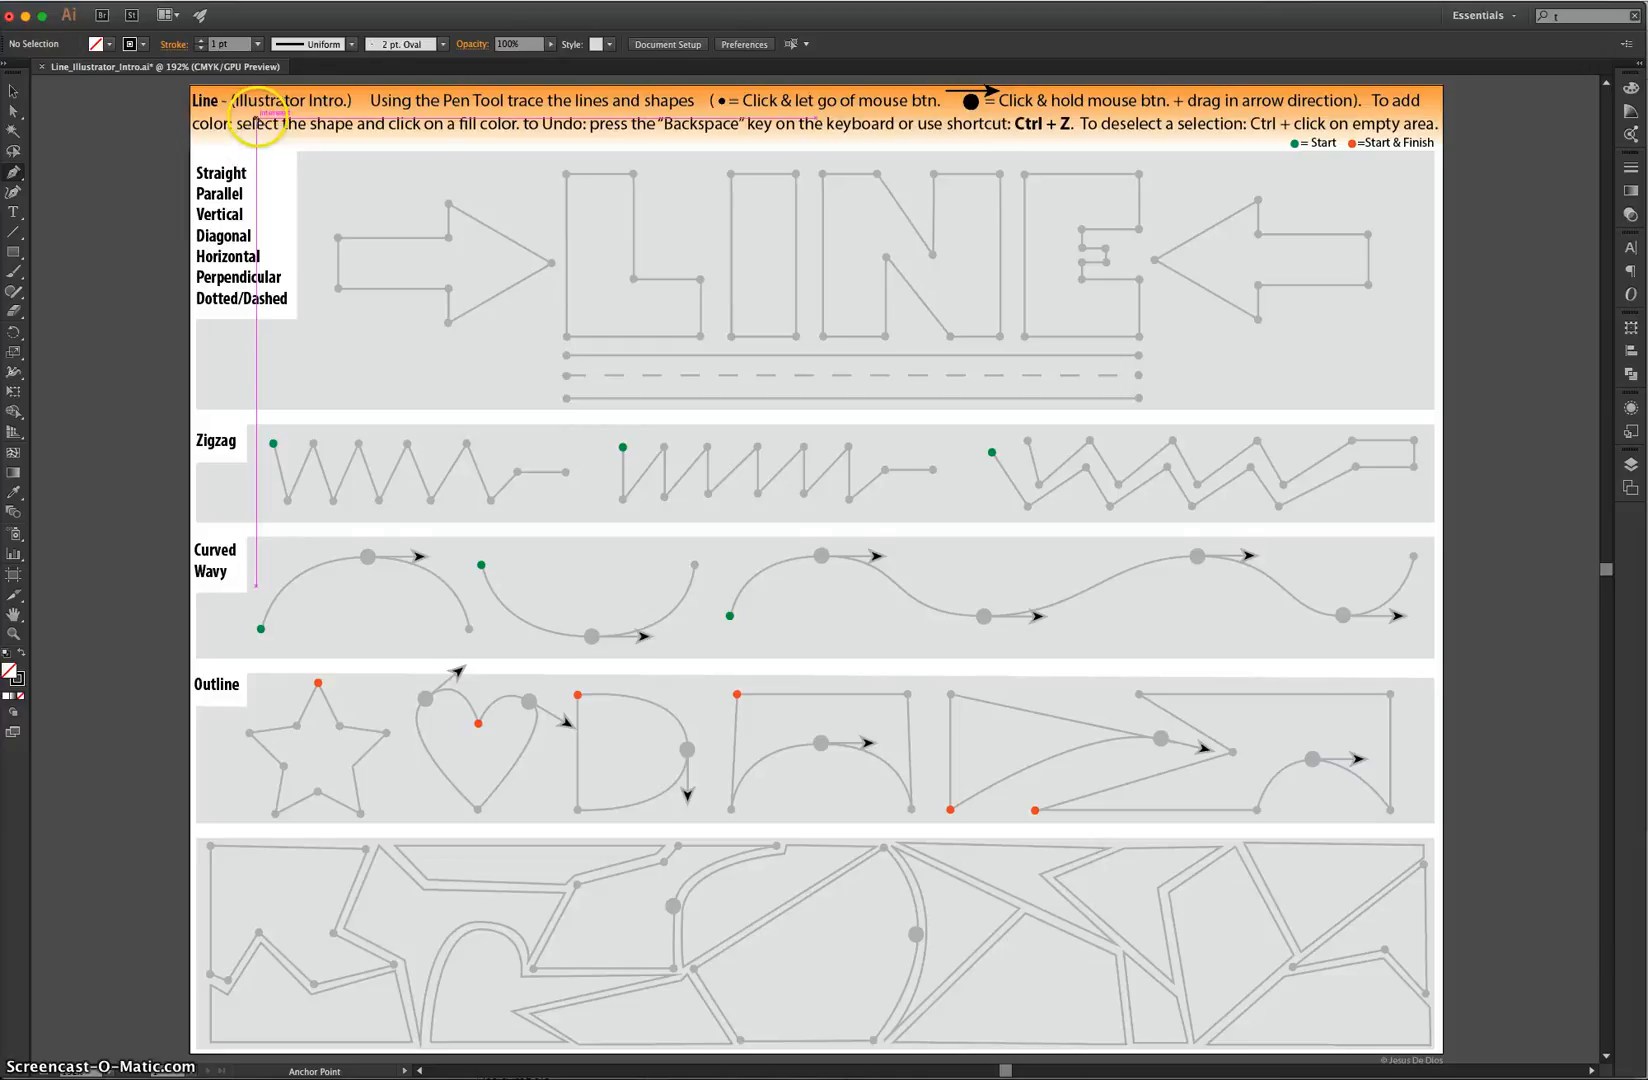
Trace the right-pointing arrow before the LINE lettering as a closed path of straight segments, placing an anchor on each gray corner dot
{"action": "scroll", "coordinate": [265, 142], "scroll_direction": "up", "scroll_amount": 3}
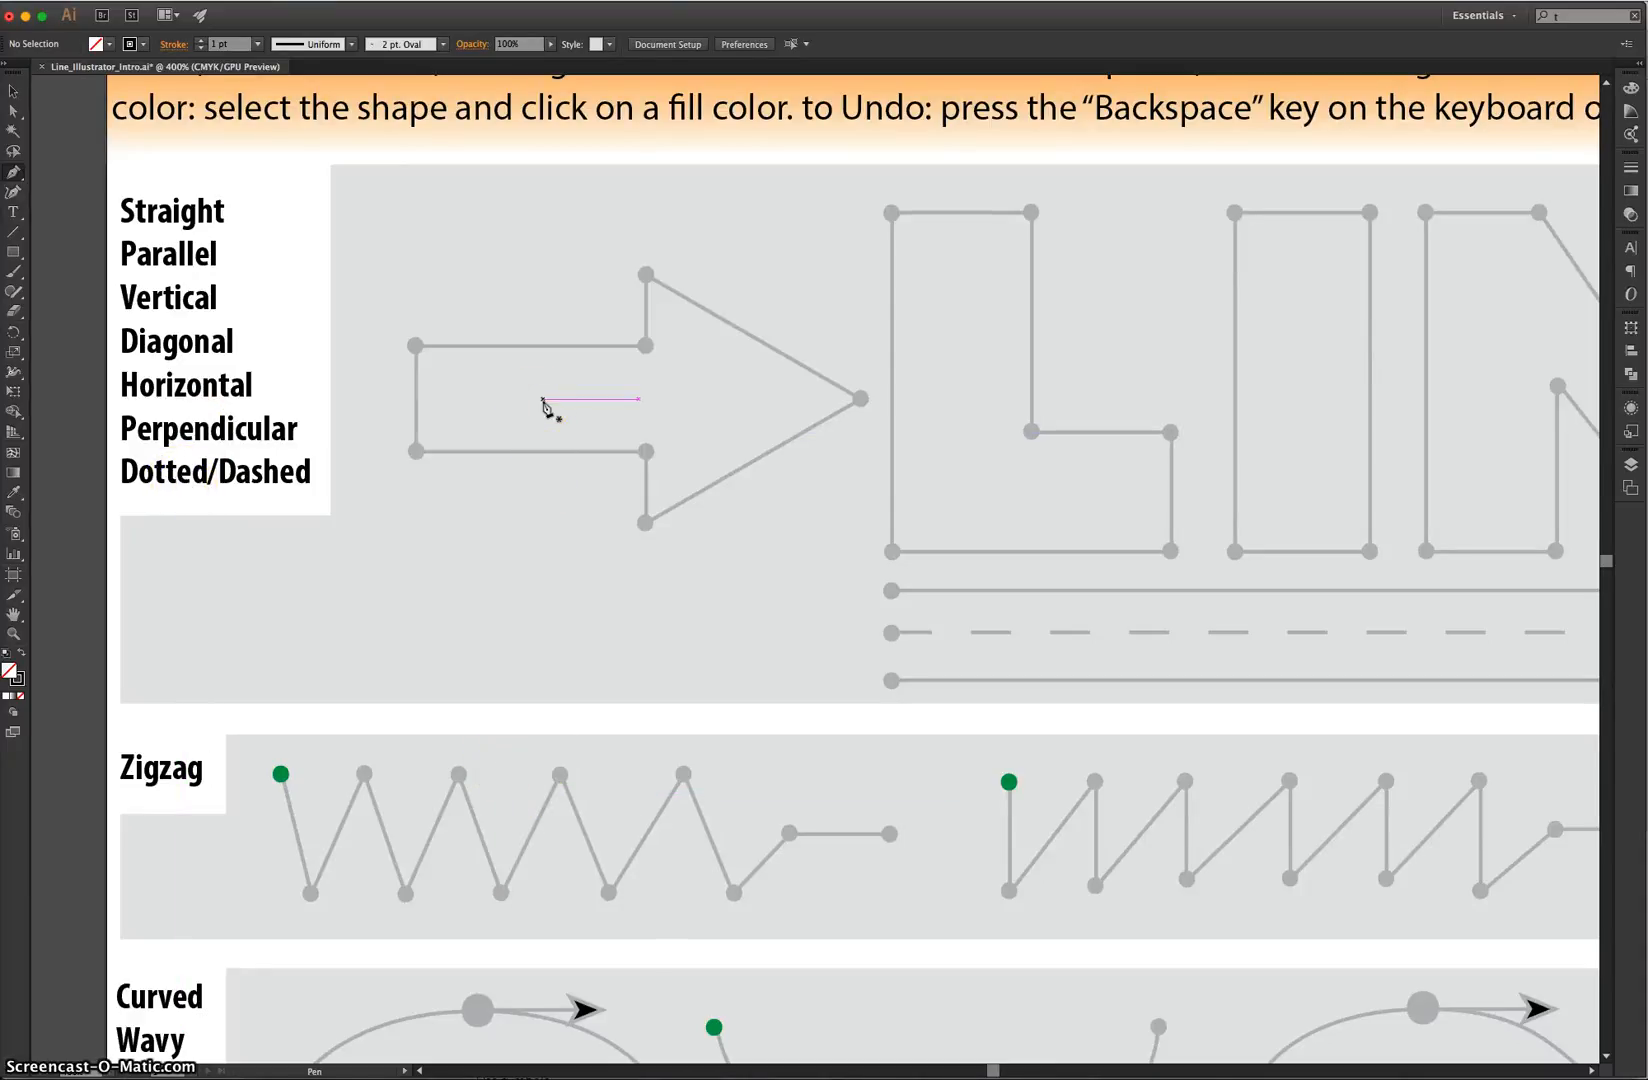
{"action": "left_click", "coordinate": [416, 346]}
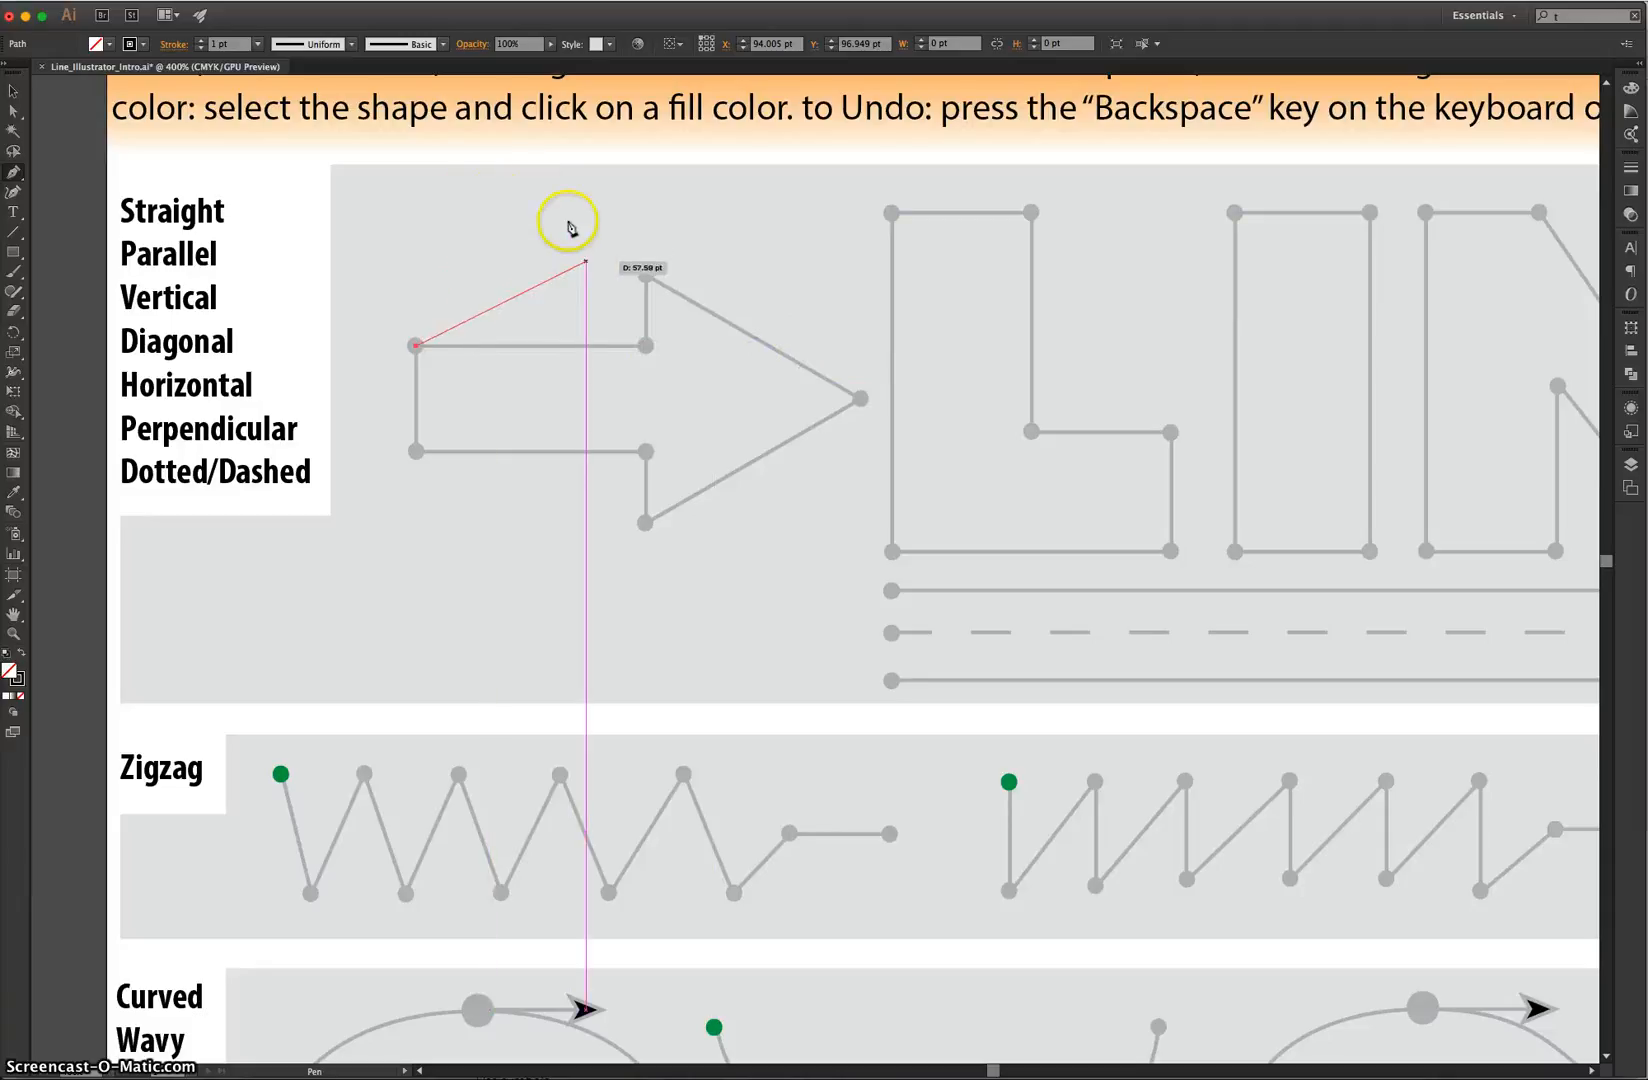
{"action": "left_click", "coordinate": [646, 346]}
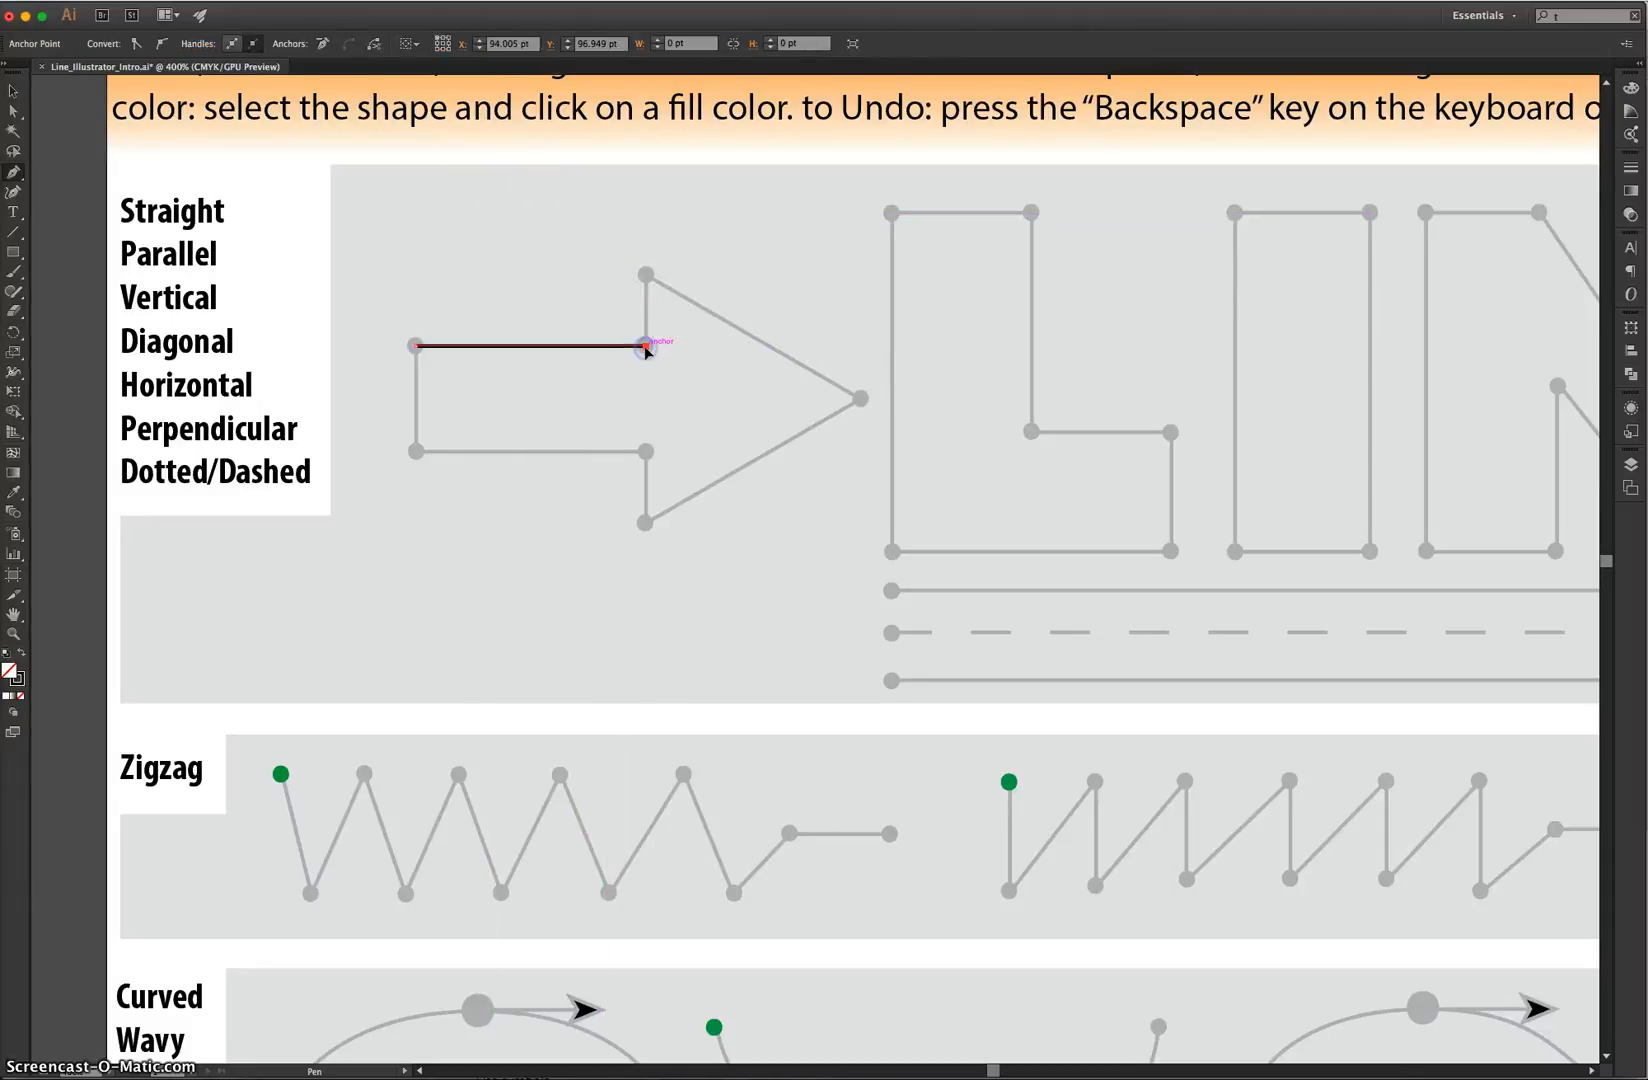
{"action": "left_click_drag", "start_coordinate": [648, 350], "coordinate": [862, 401]}
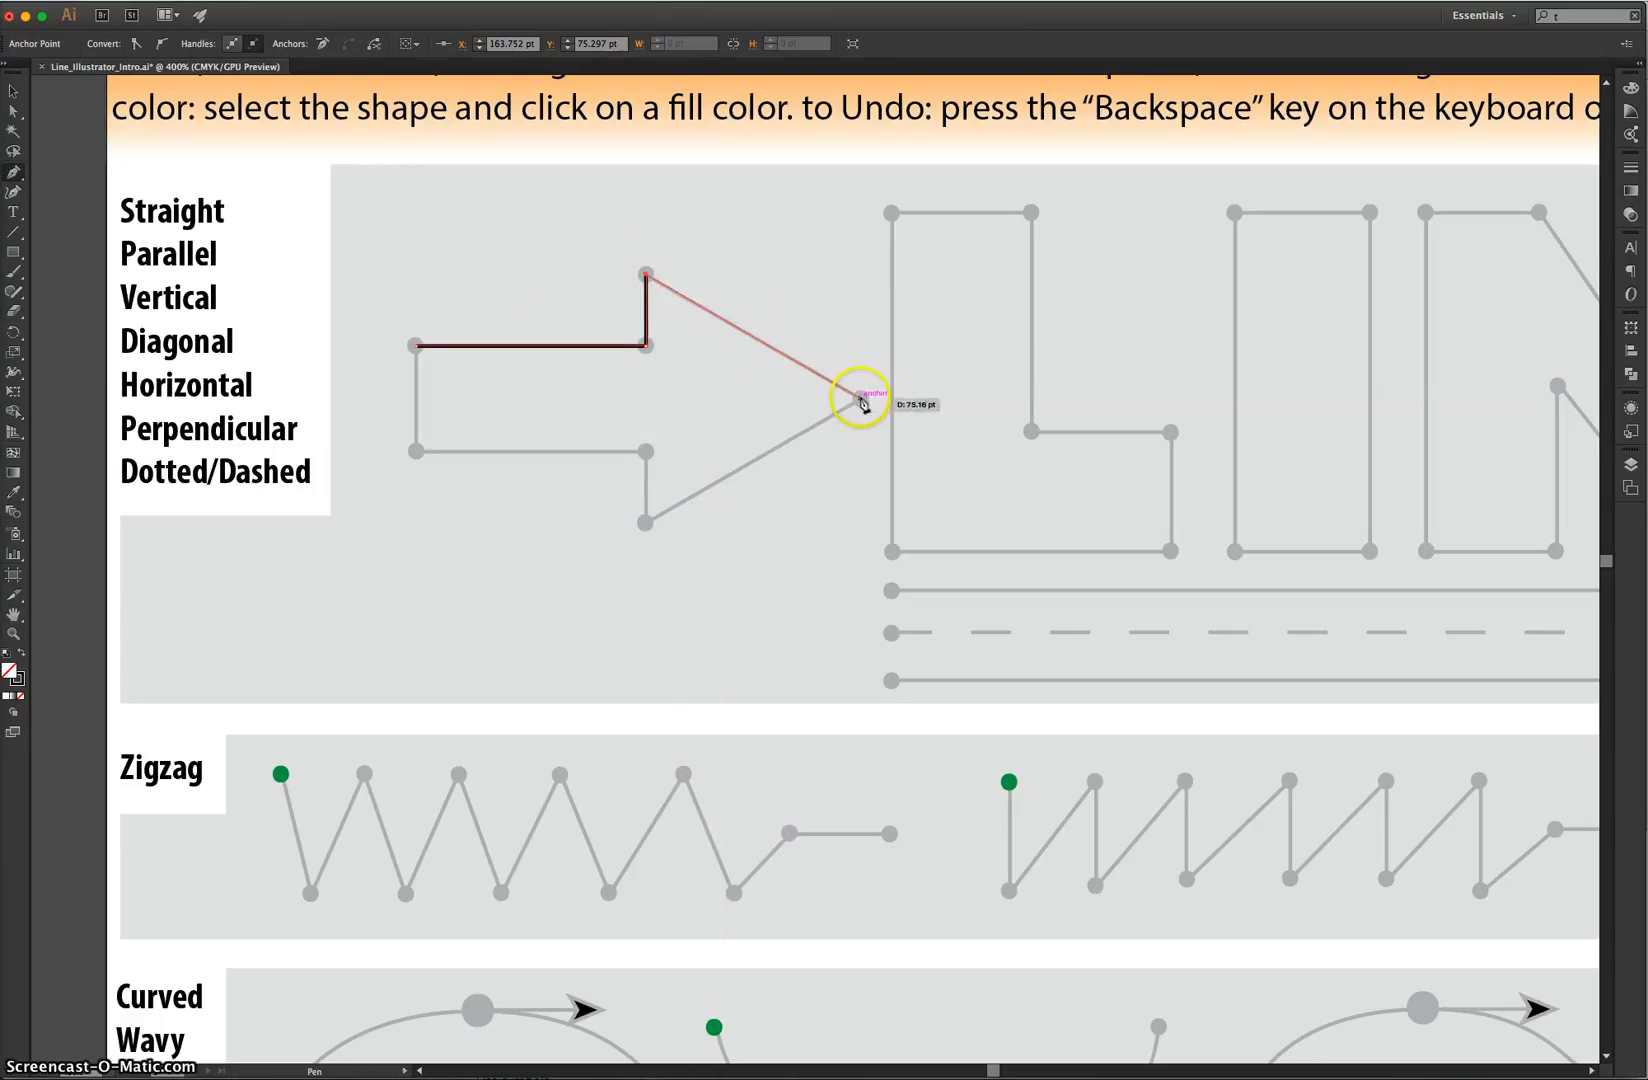
{"action": "left_click", "coordinate": [861, 399]}
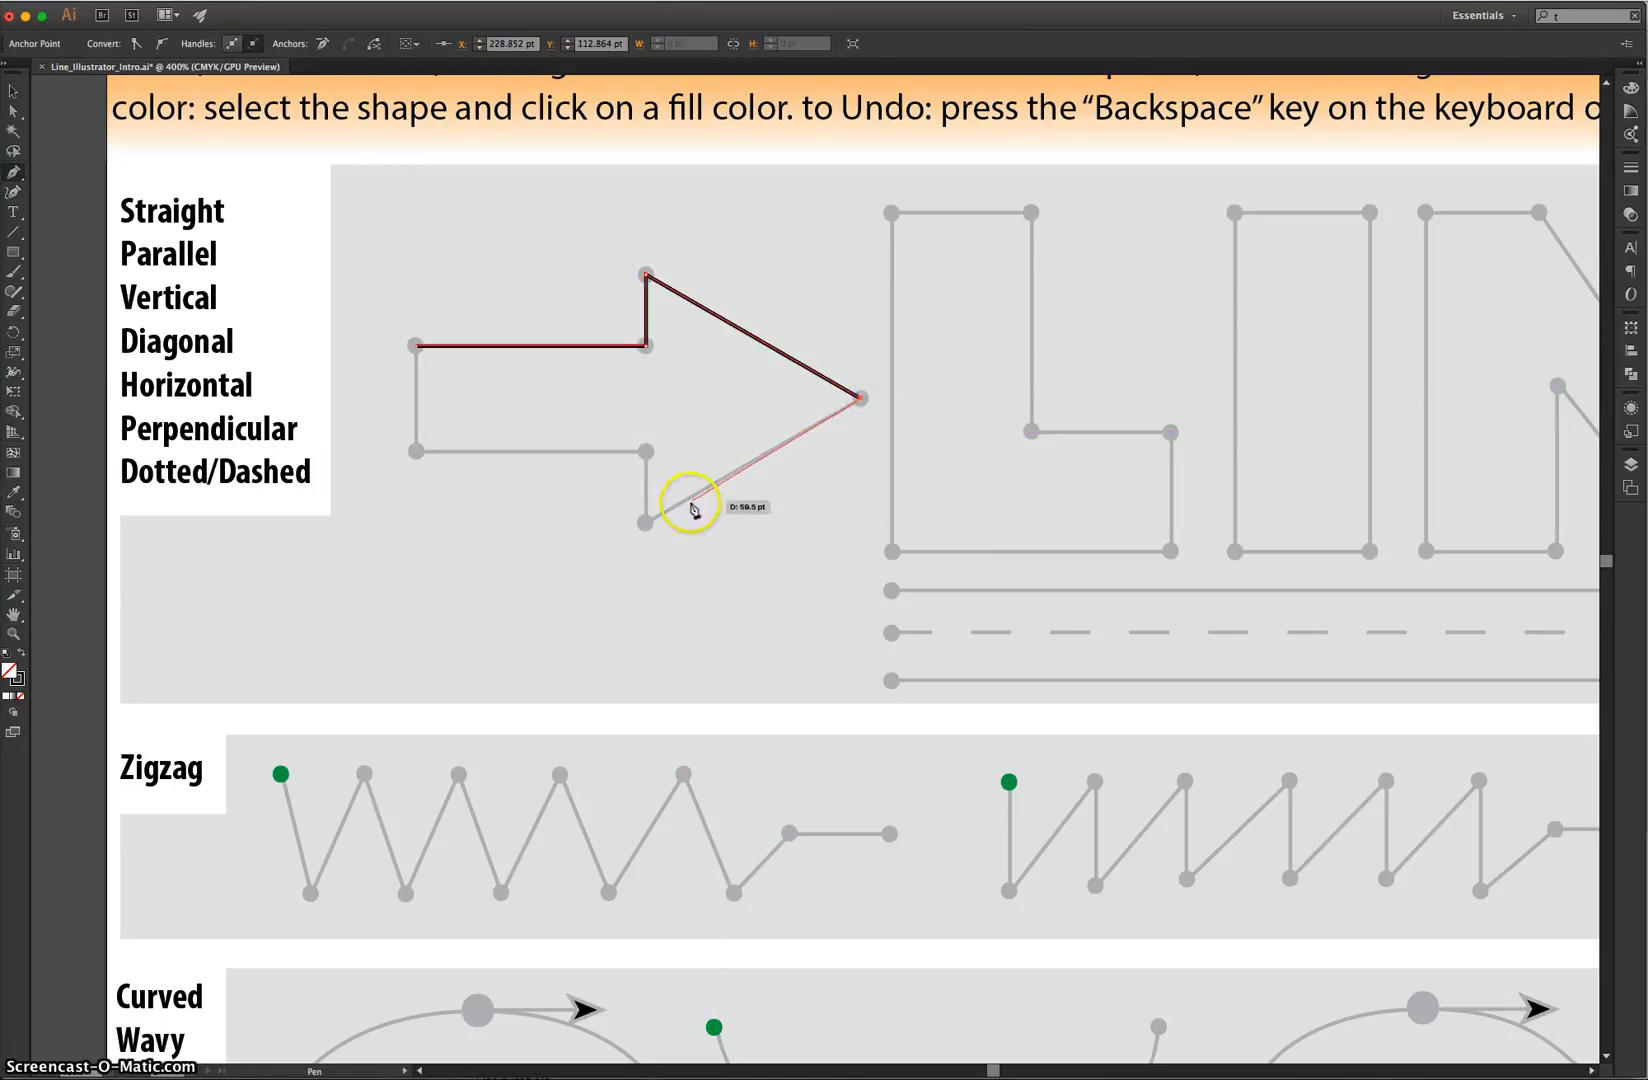
{"action": "left_click", "coordinate": [647, 522]}
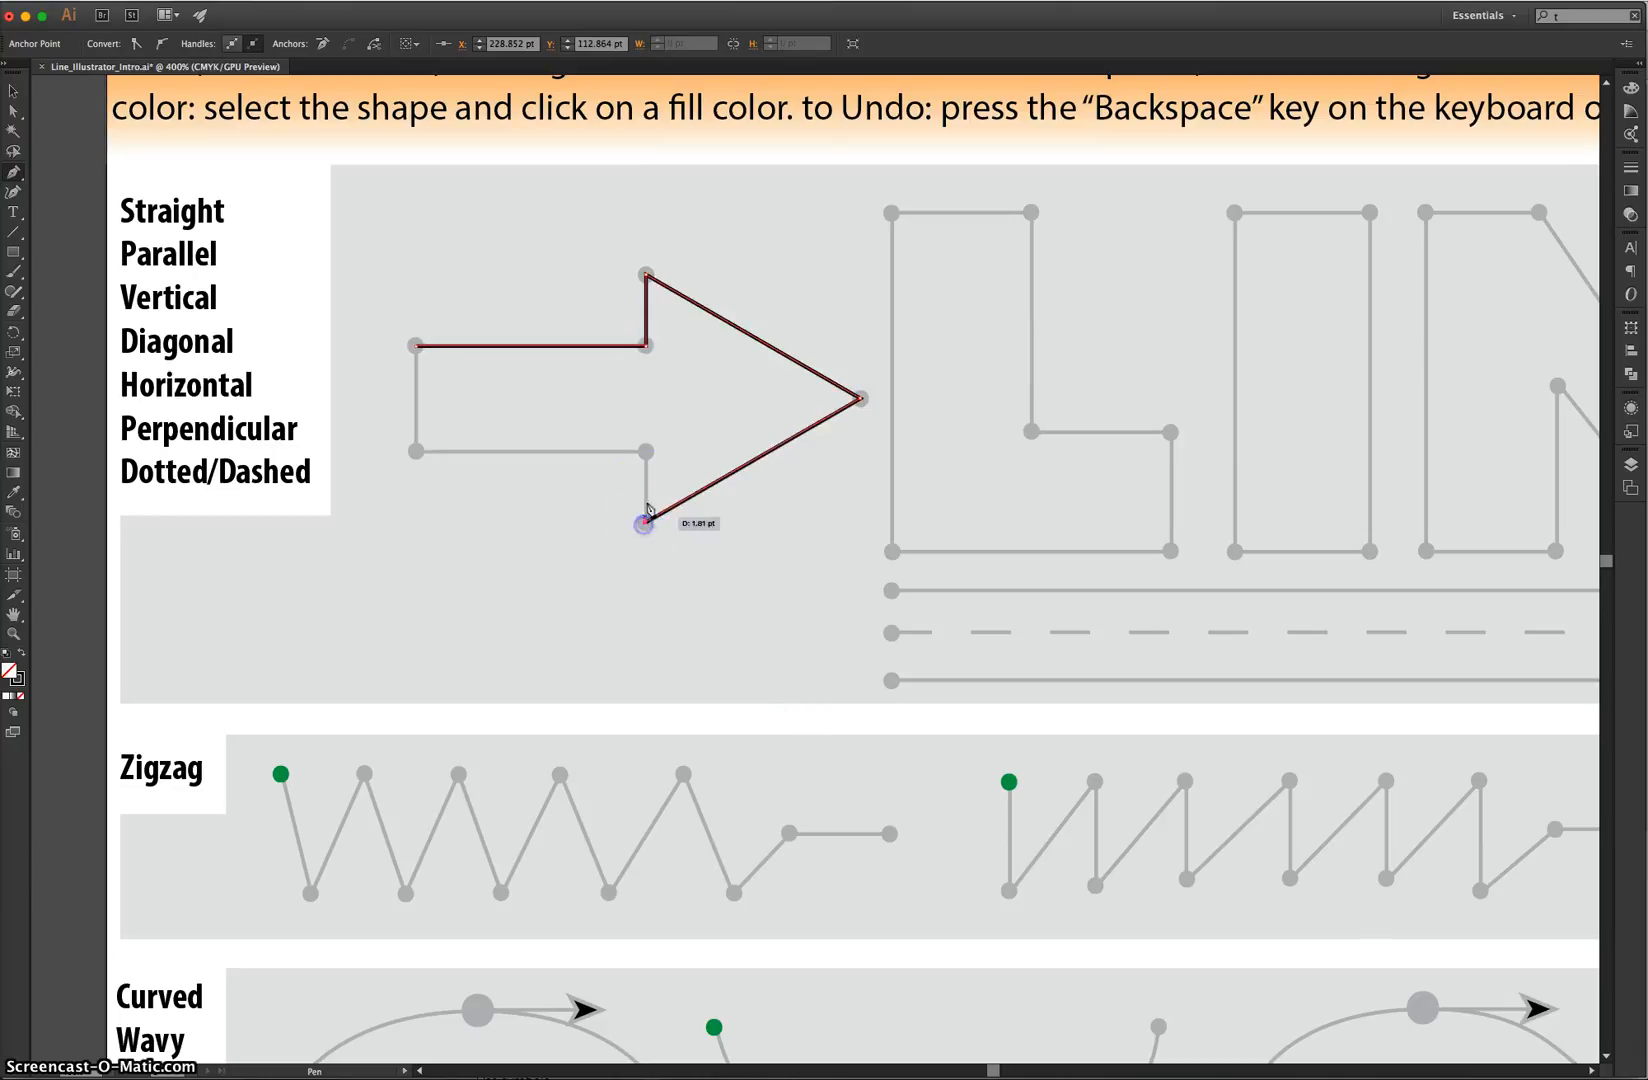
{"action": "left_click", "coordinate": [645, 452]}
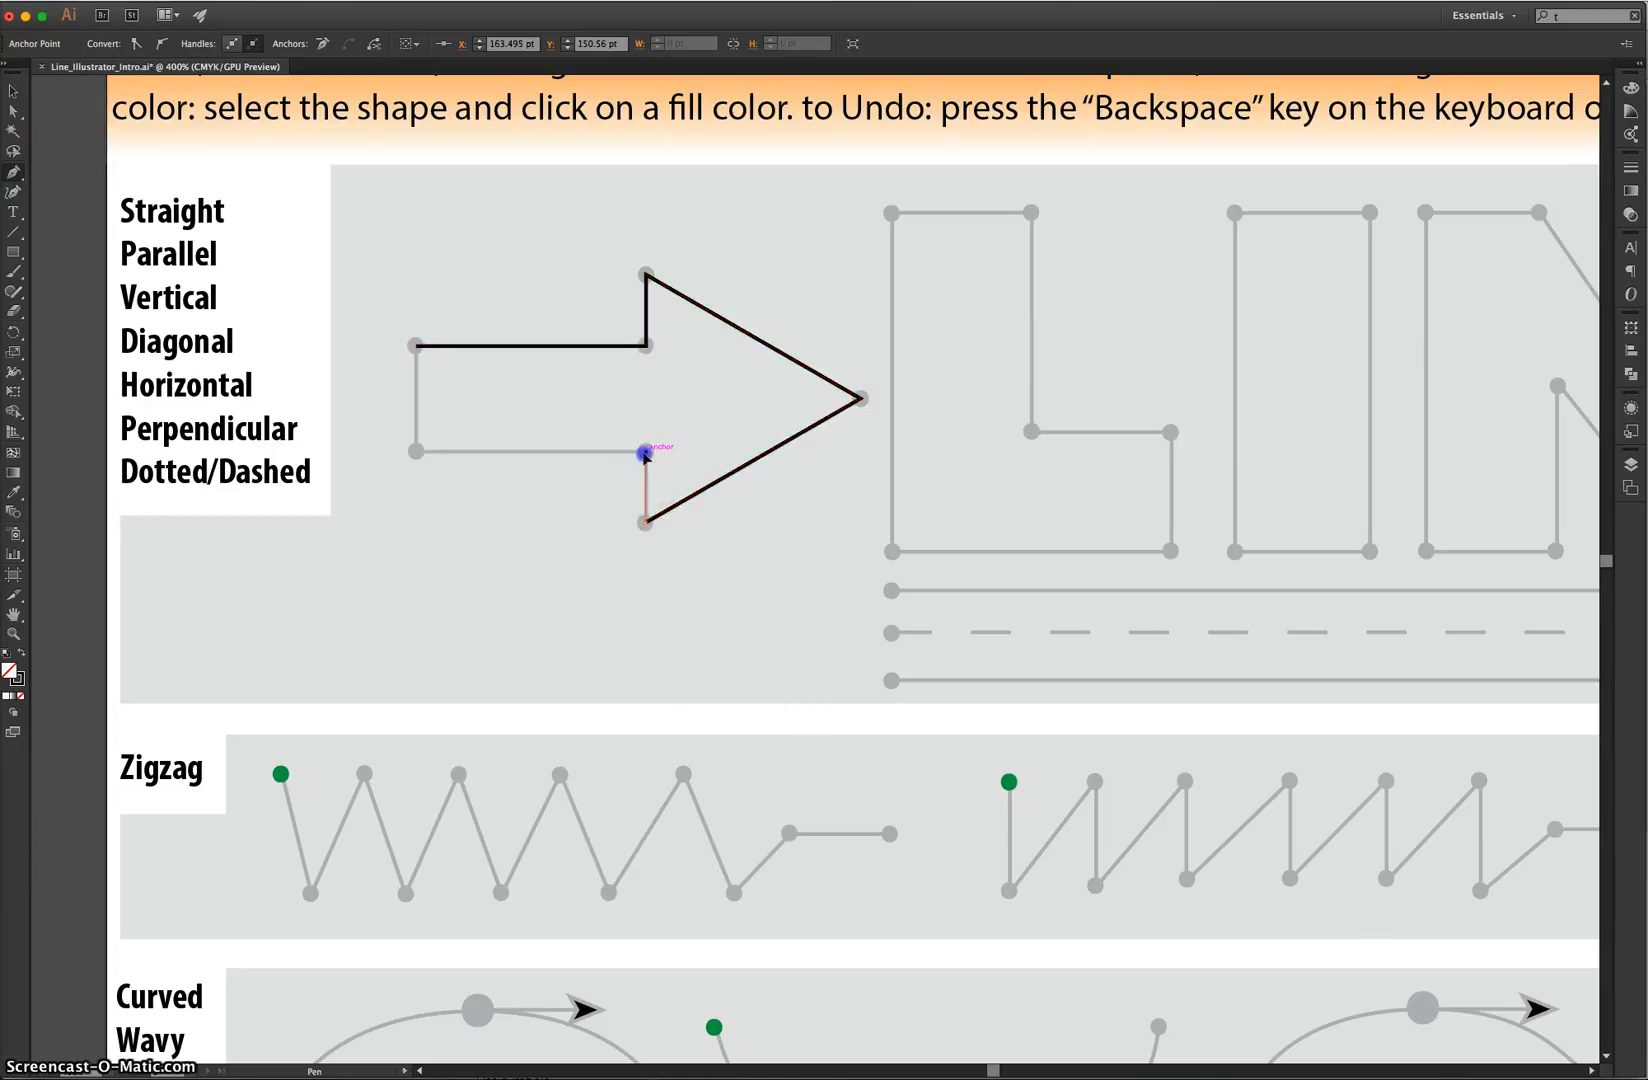
{"action": "left_click", "coordinate": [416, 452]}
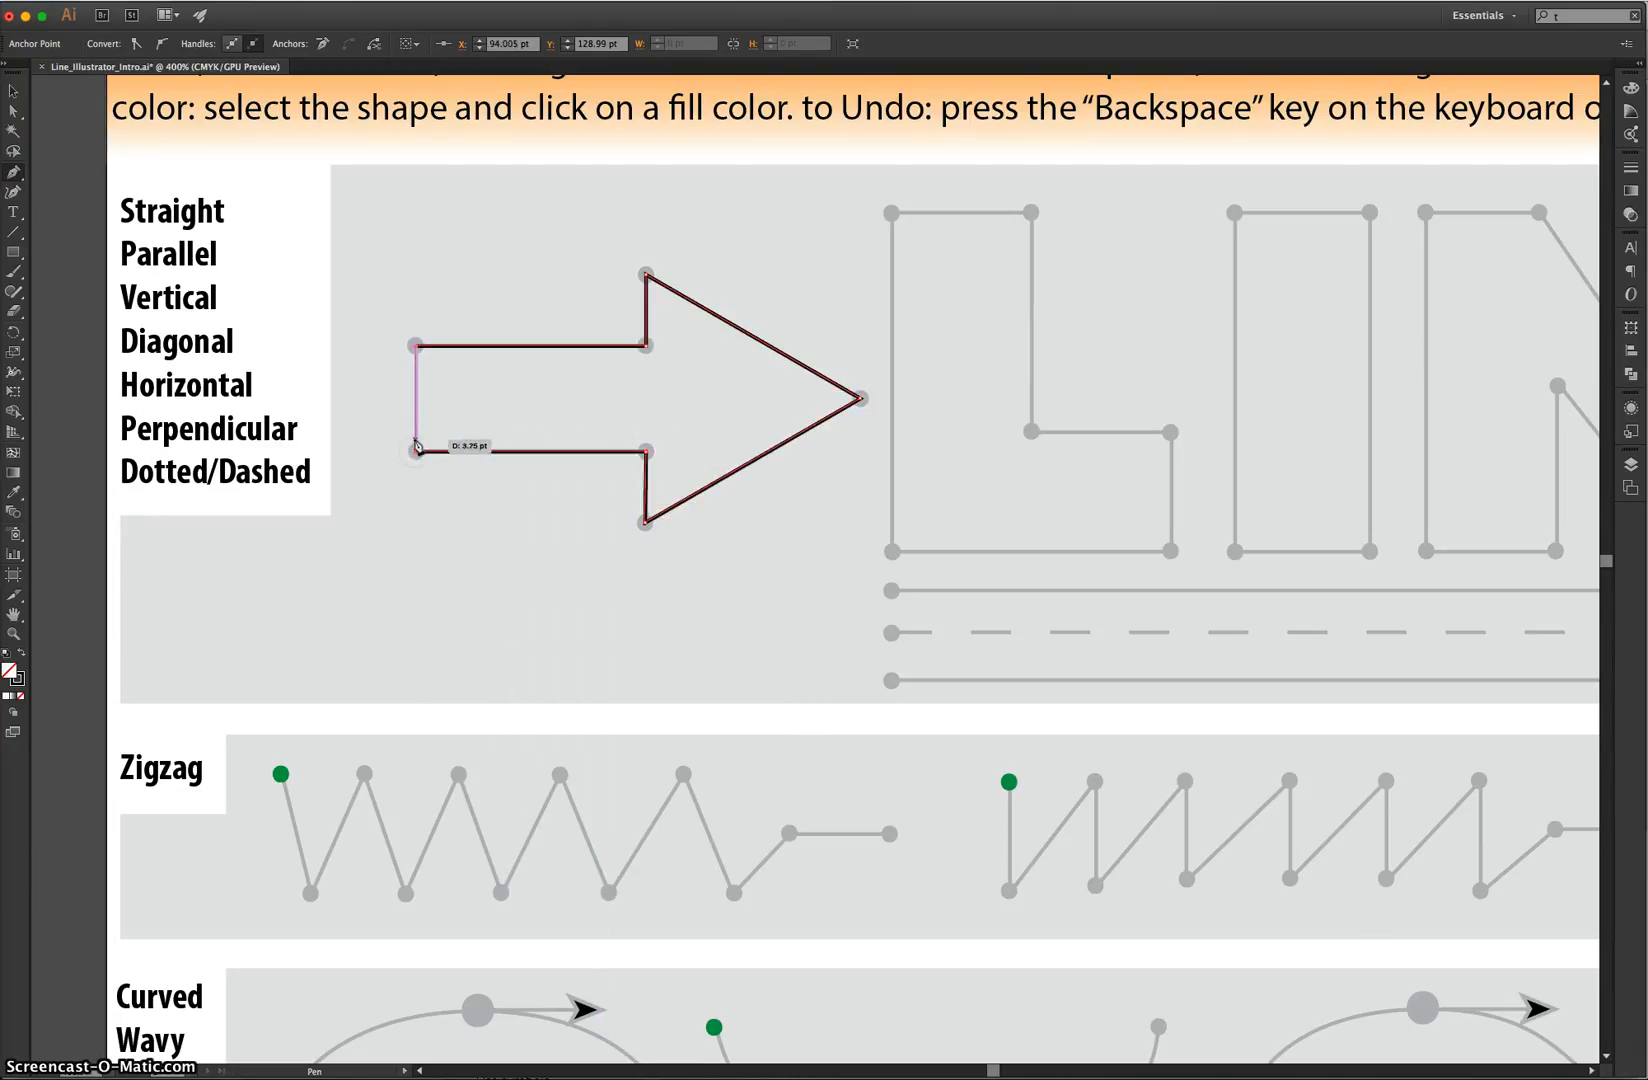
{"action": "left_click", "coordinate": [416, 346]}
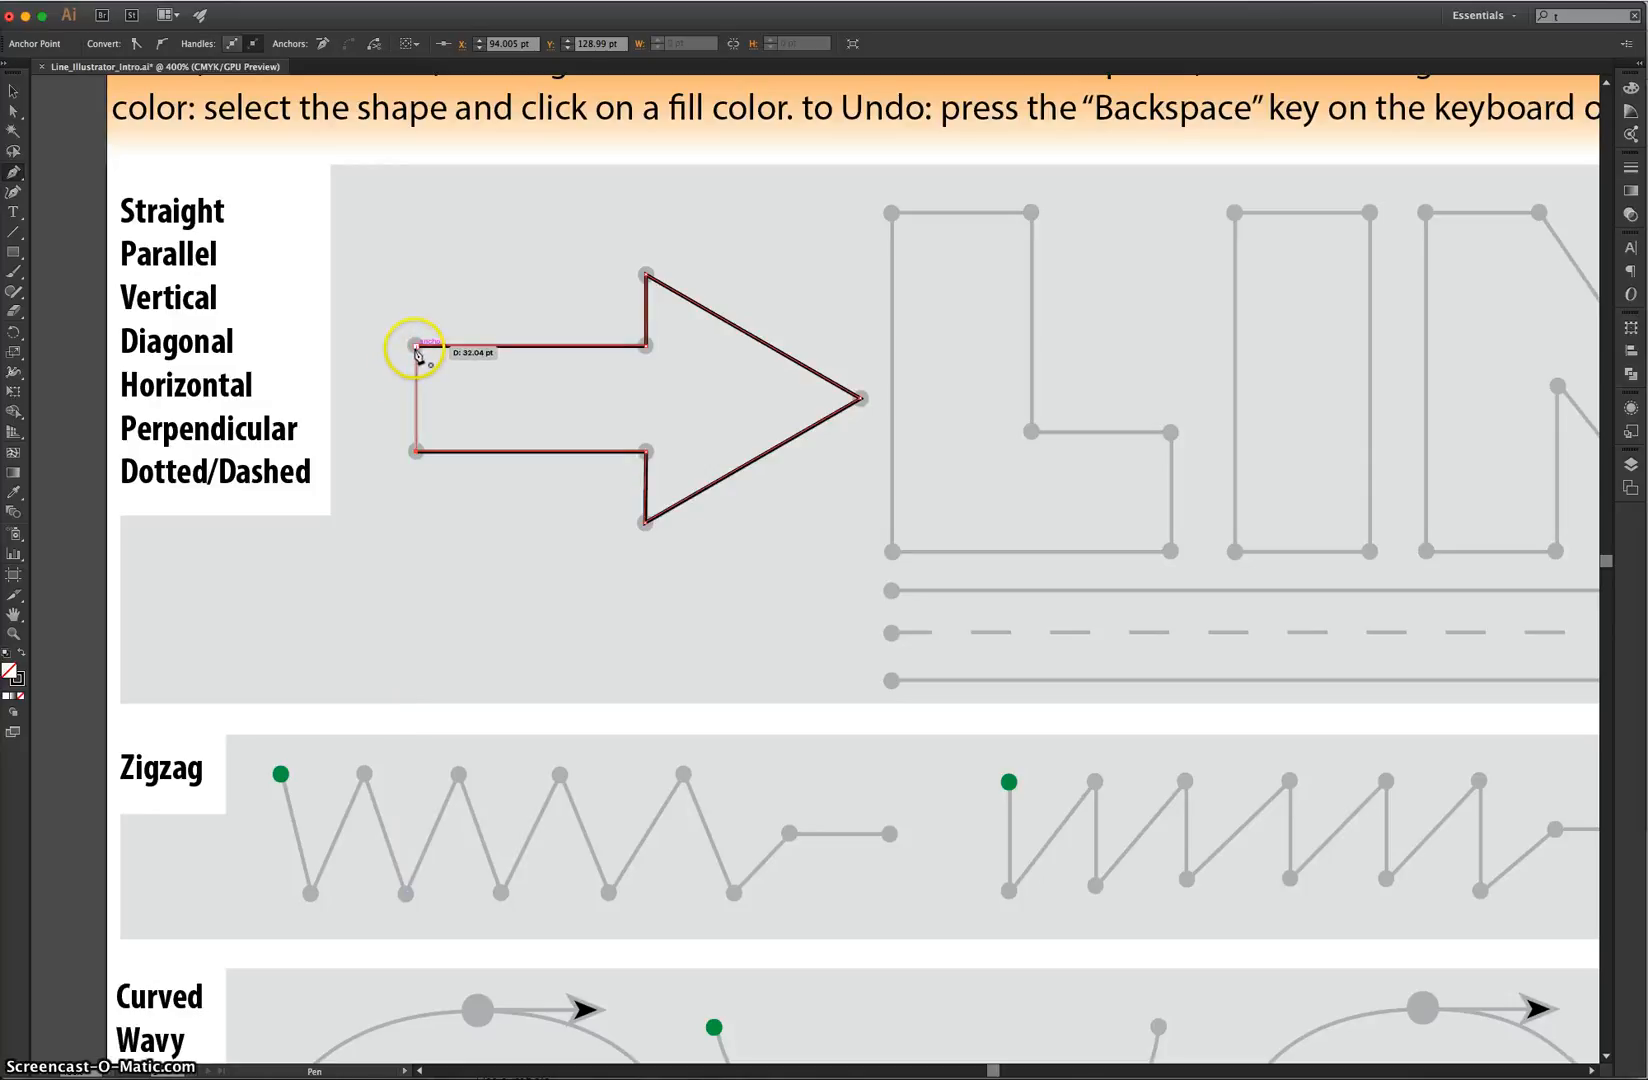
{"action": "left_click", "coordinate": [417, 347]}
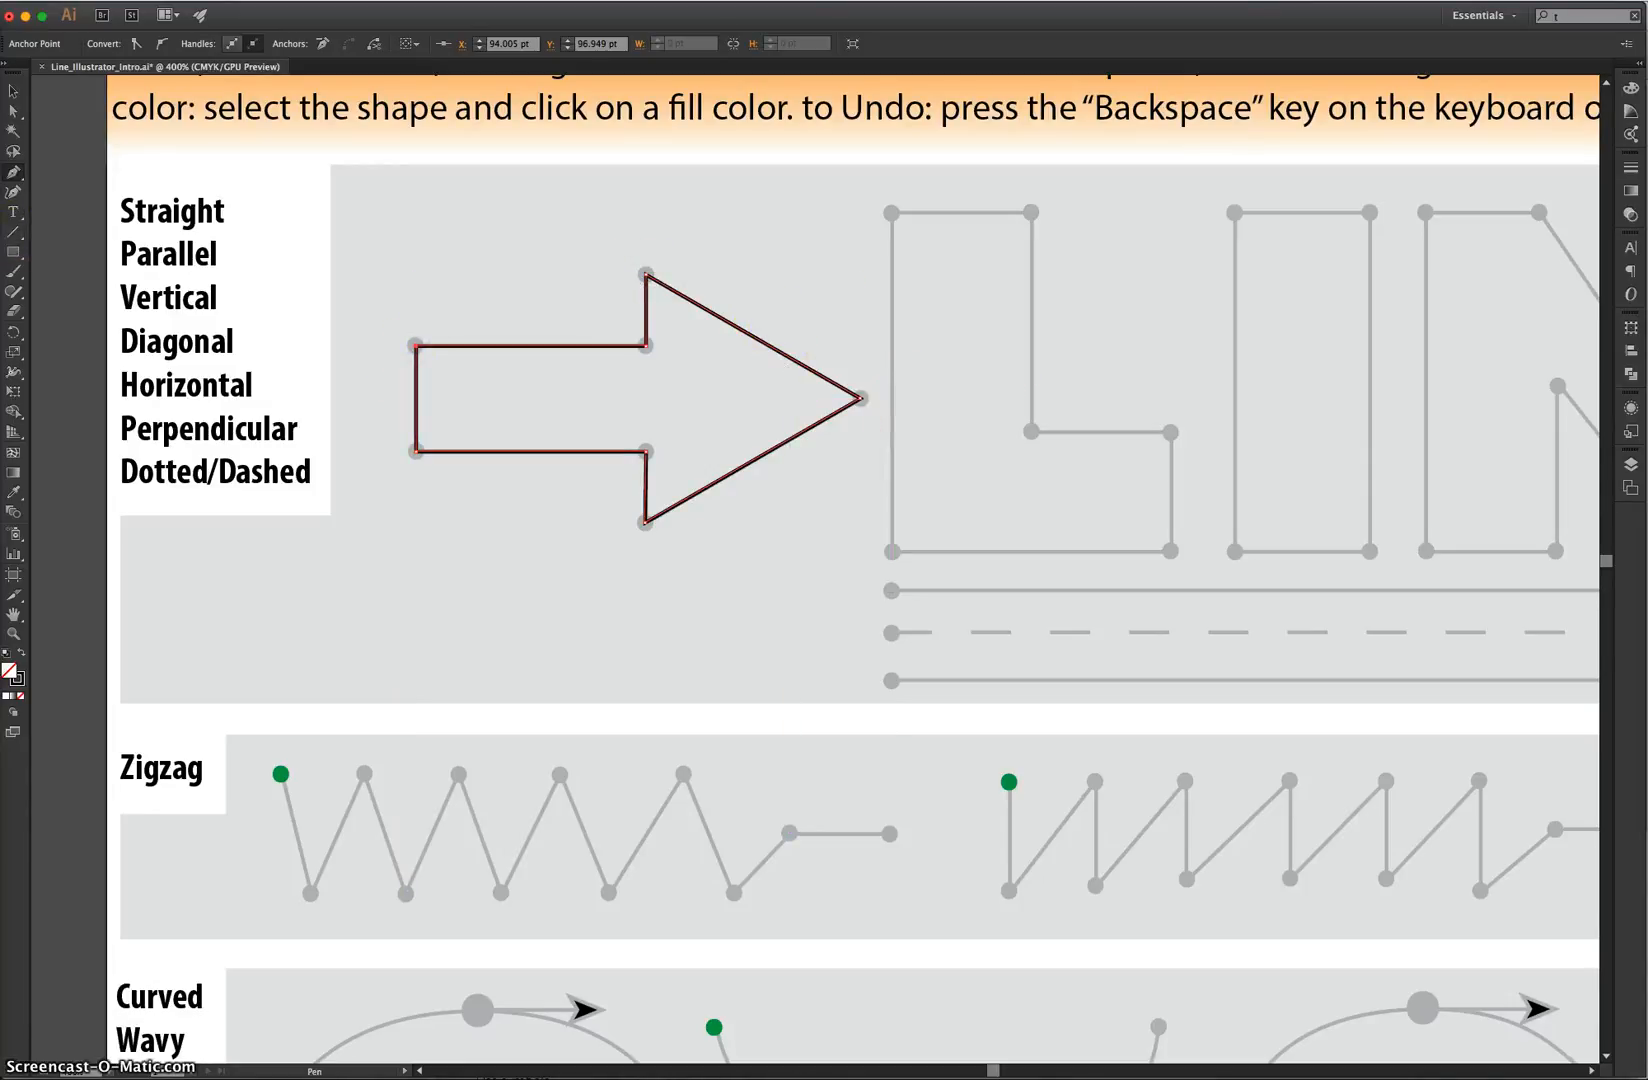
Fill the traced arrow with CMYK Red, keeping it in its original position, and deselect it
{"action": "left_click", "coordinate": [13, 91]}
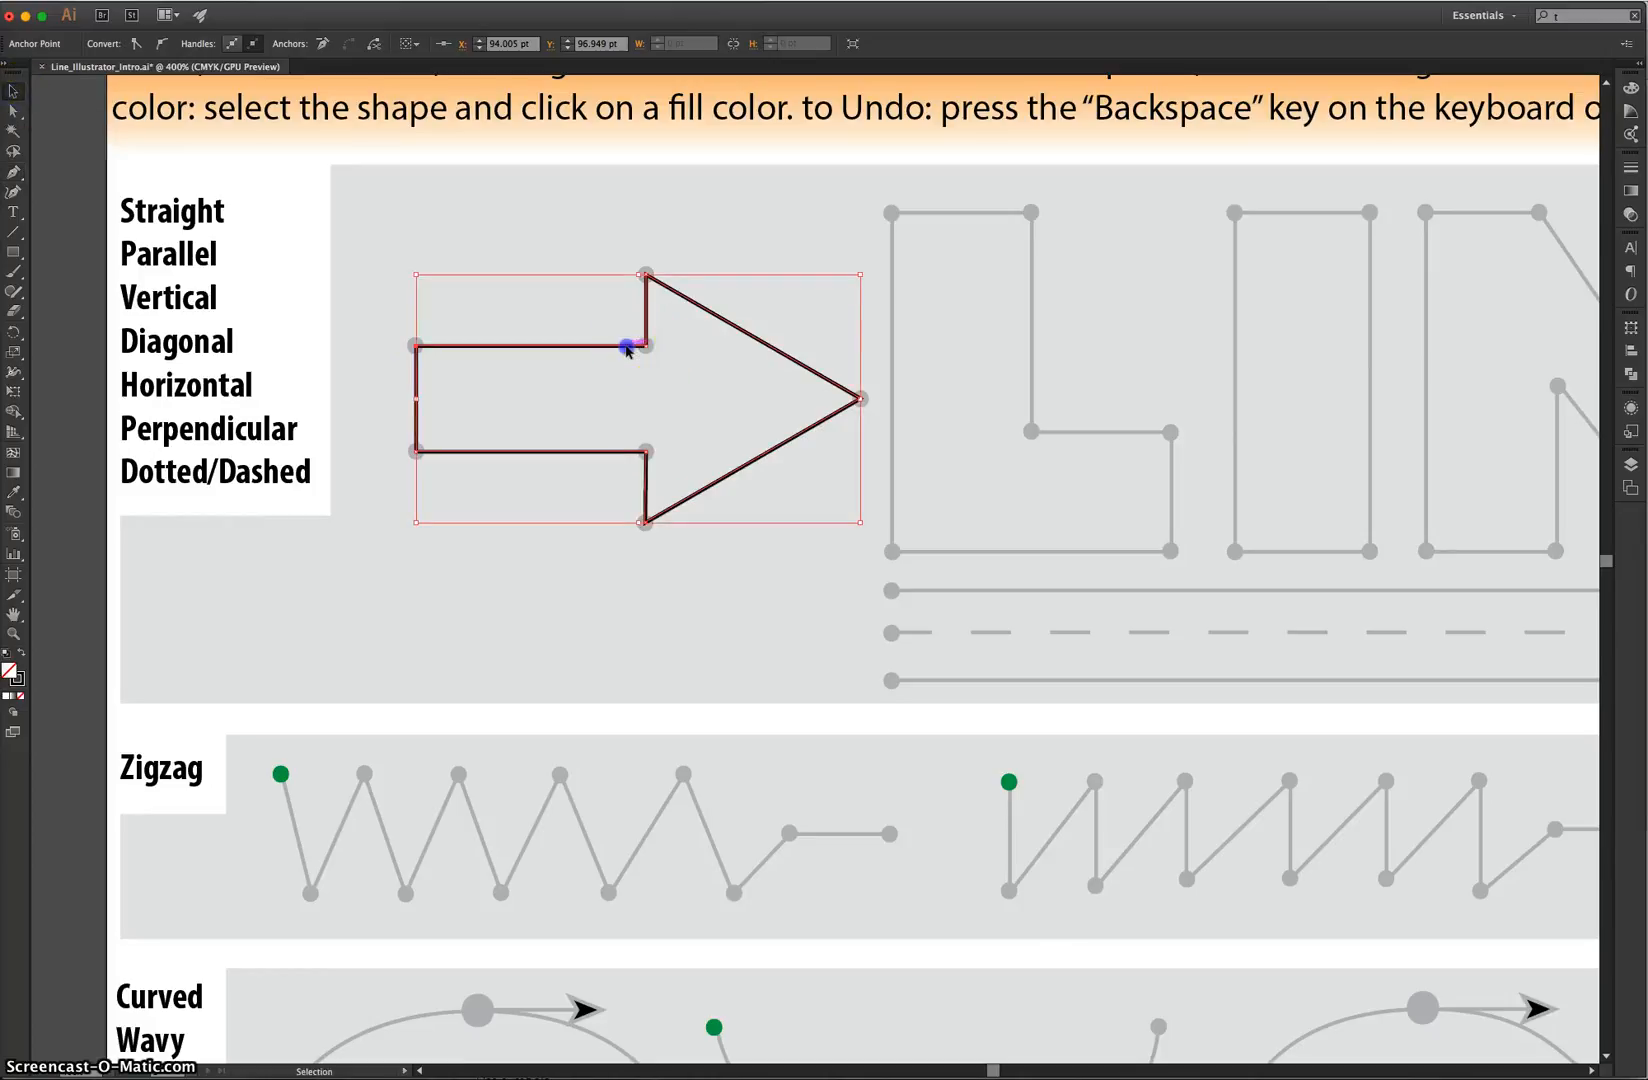
{"action": "left_click_drag", "start_coordinate": [627, 348], "coordinate": [596, 283]}
{"action": "key", "text": "ctrl+z"}
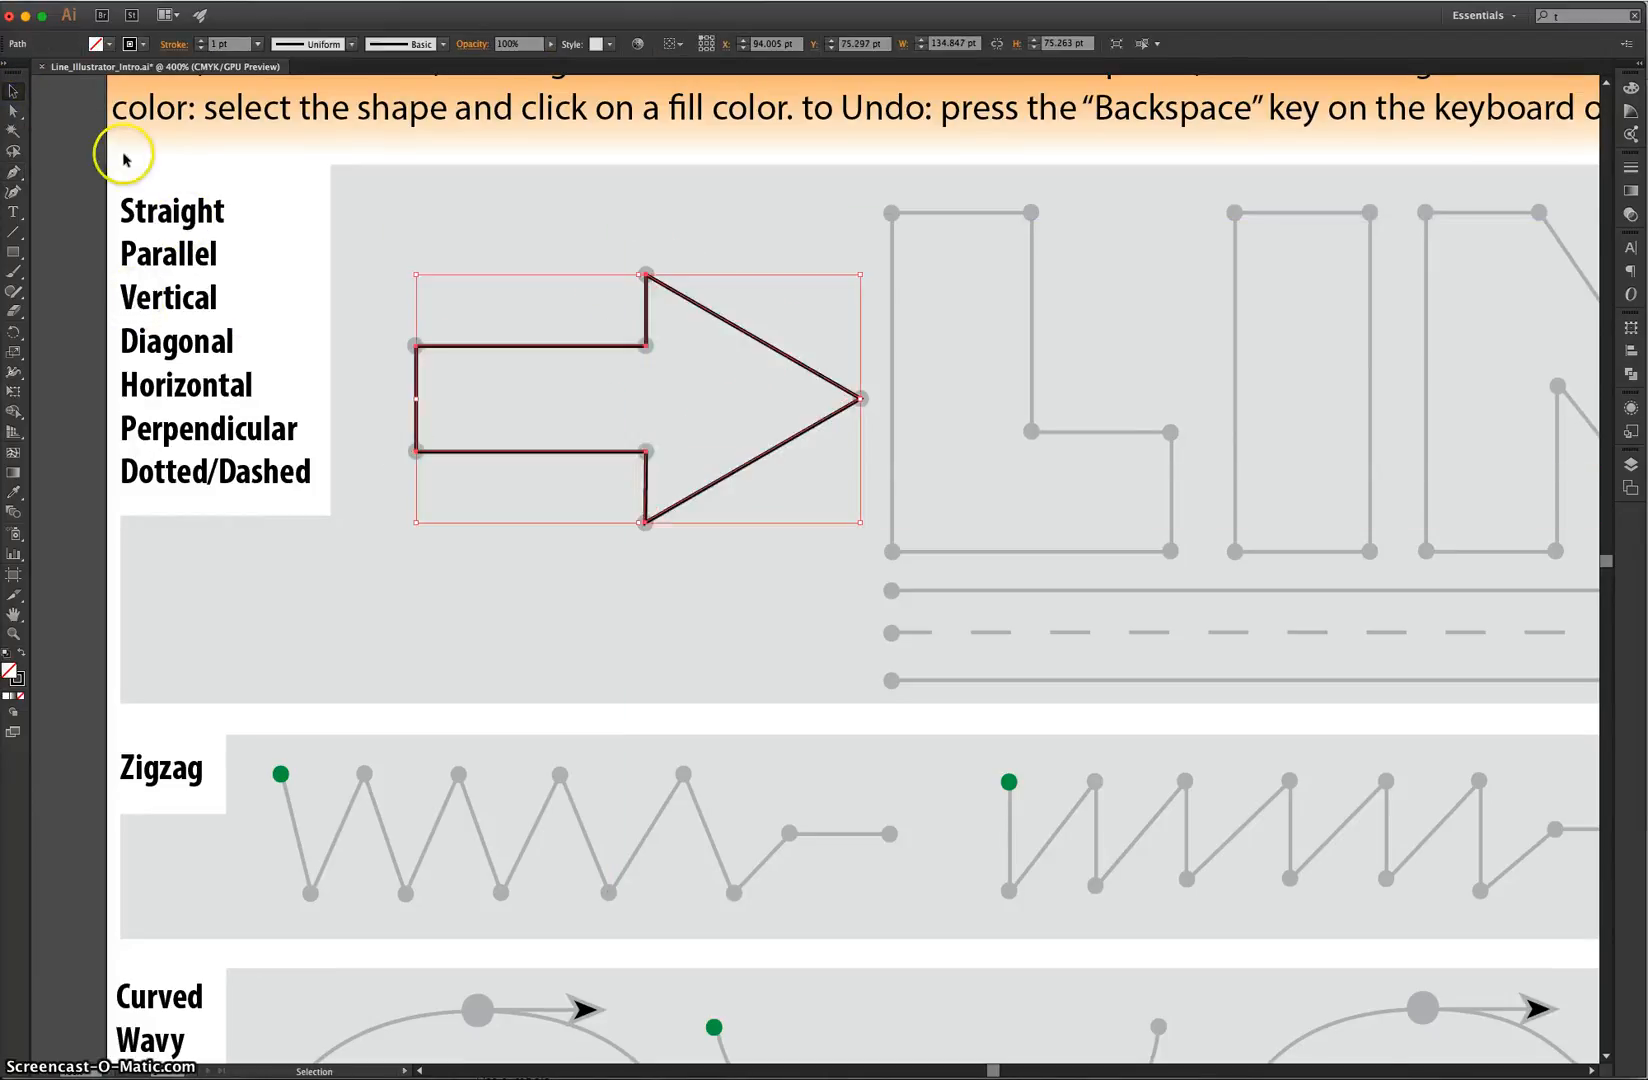
{"action": "left_click", "coordinate": [109, 46]}
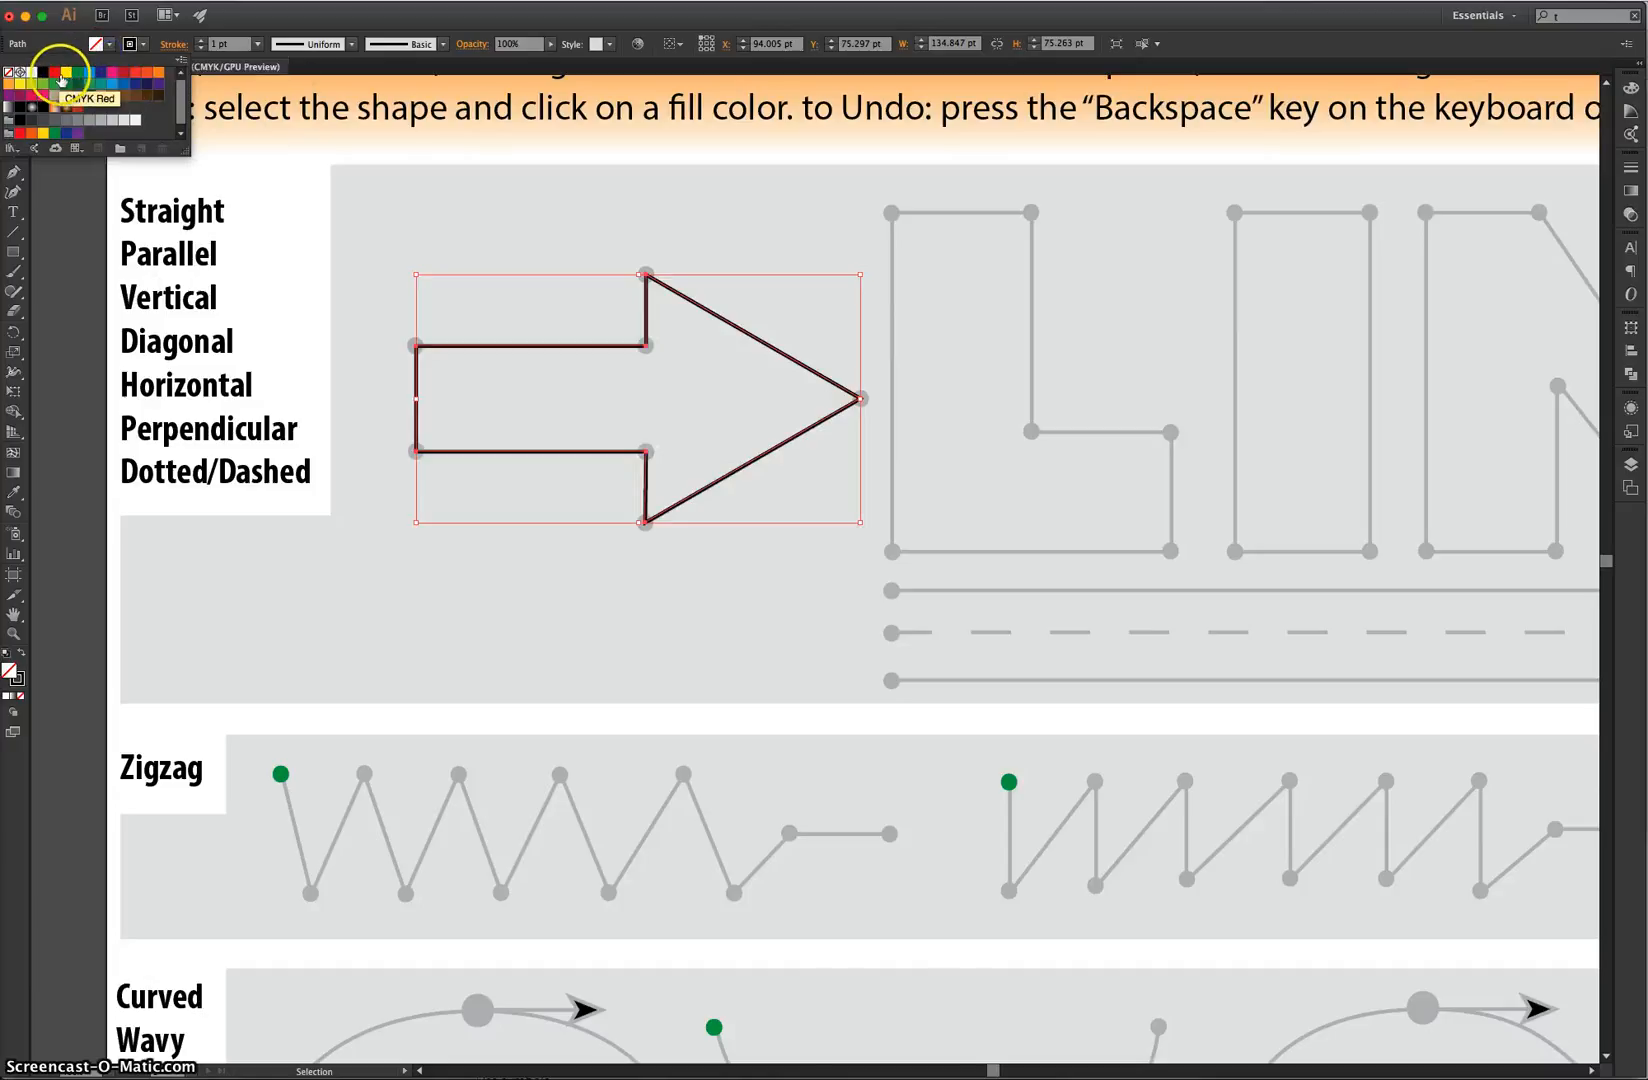
{"action": "left_click", "coordinate": [57, 74]}
{"action": "left_click", "coordinate": [570, 188]}
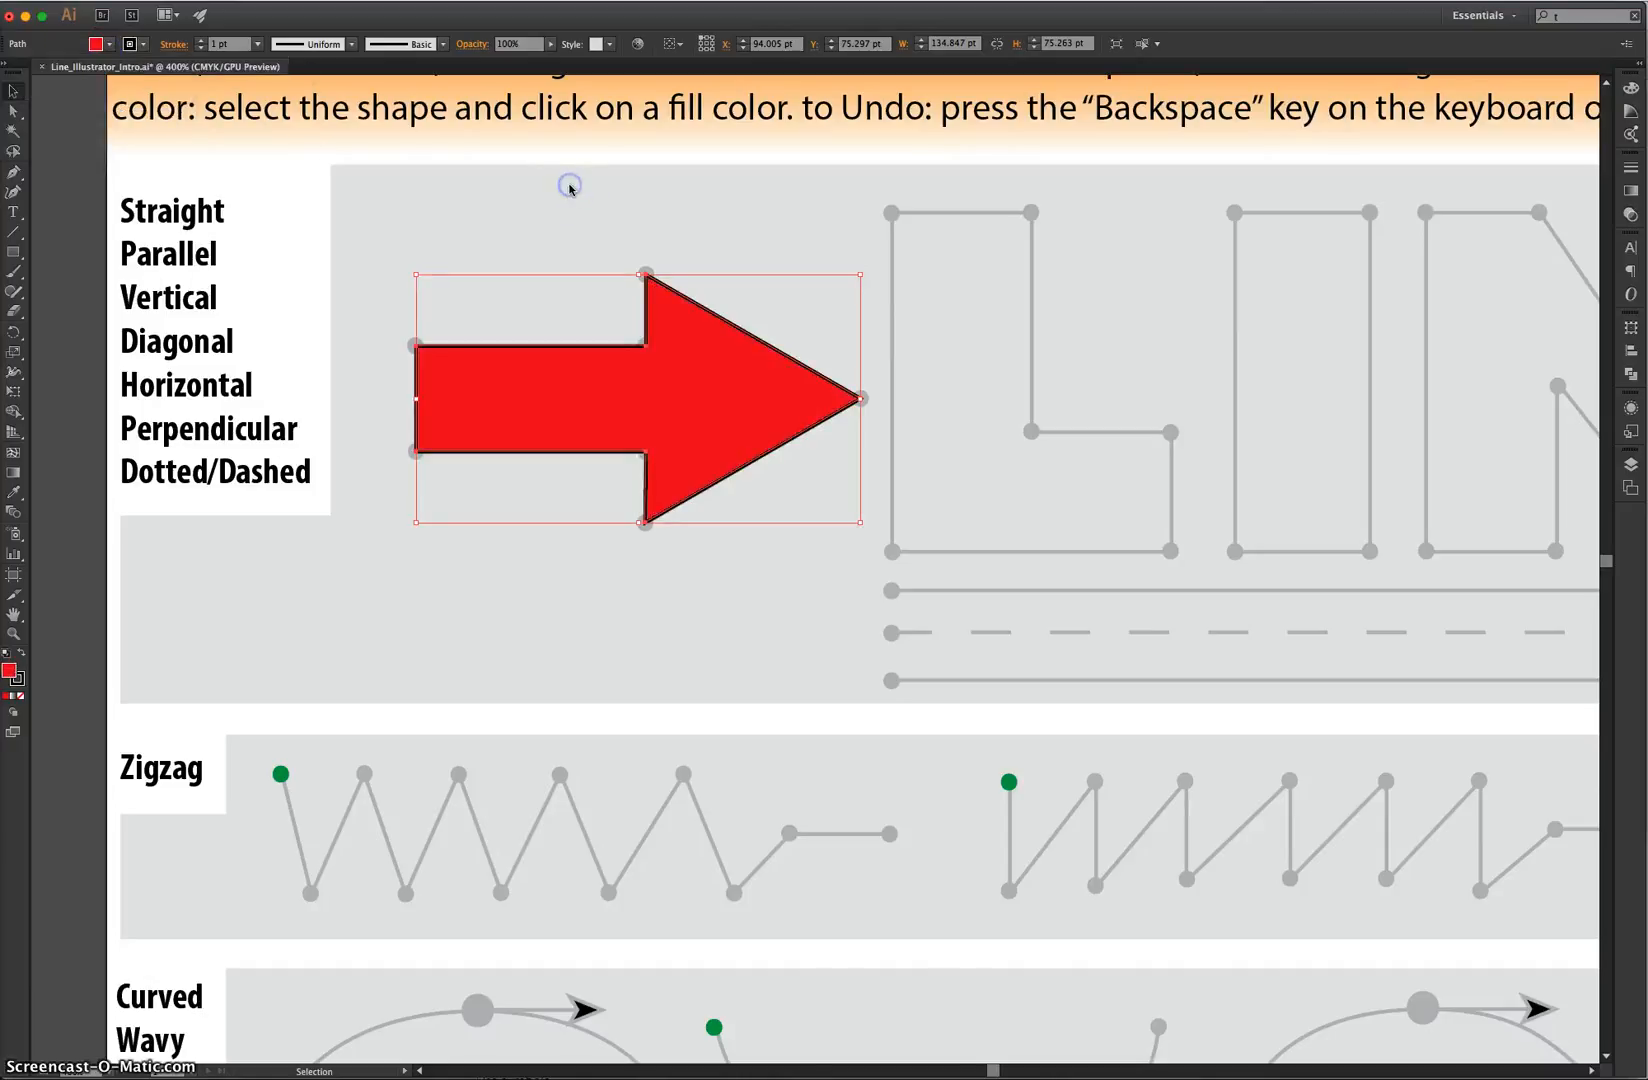
{"action": "left_click", "coordinate": [616, 208]}
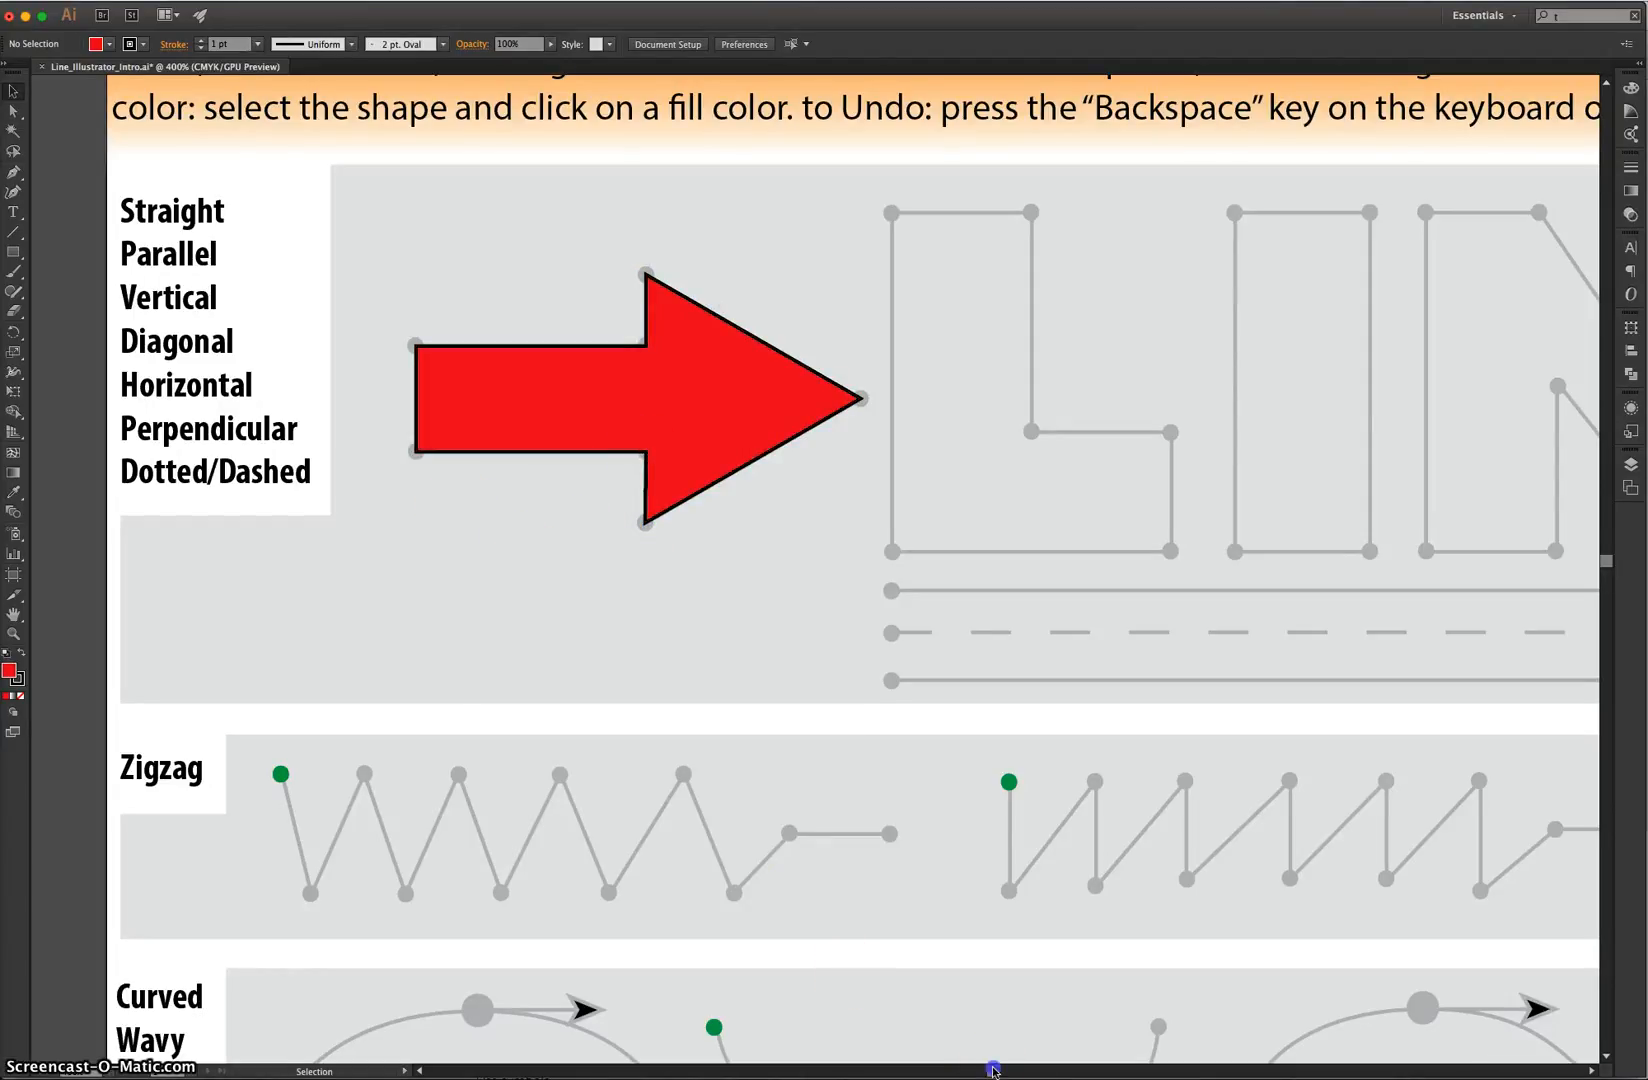
Return to the Pen tool and set the fill to None for tracing the LINE lettering
{"action": "left_click_drag", "start_coordinate": [993, 1070], "coordinate": [997, 1071]}
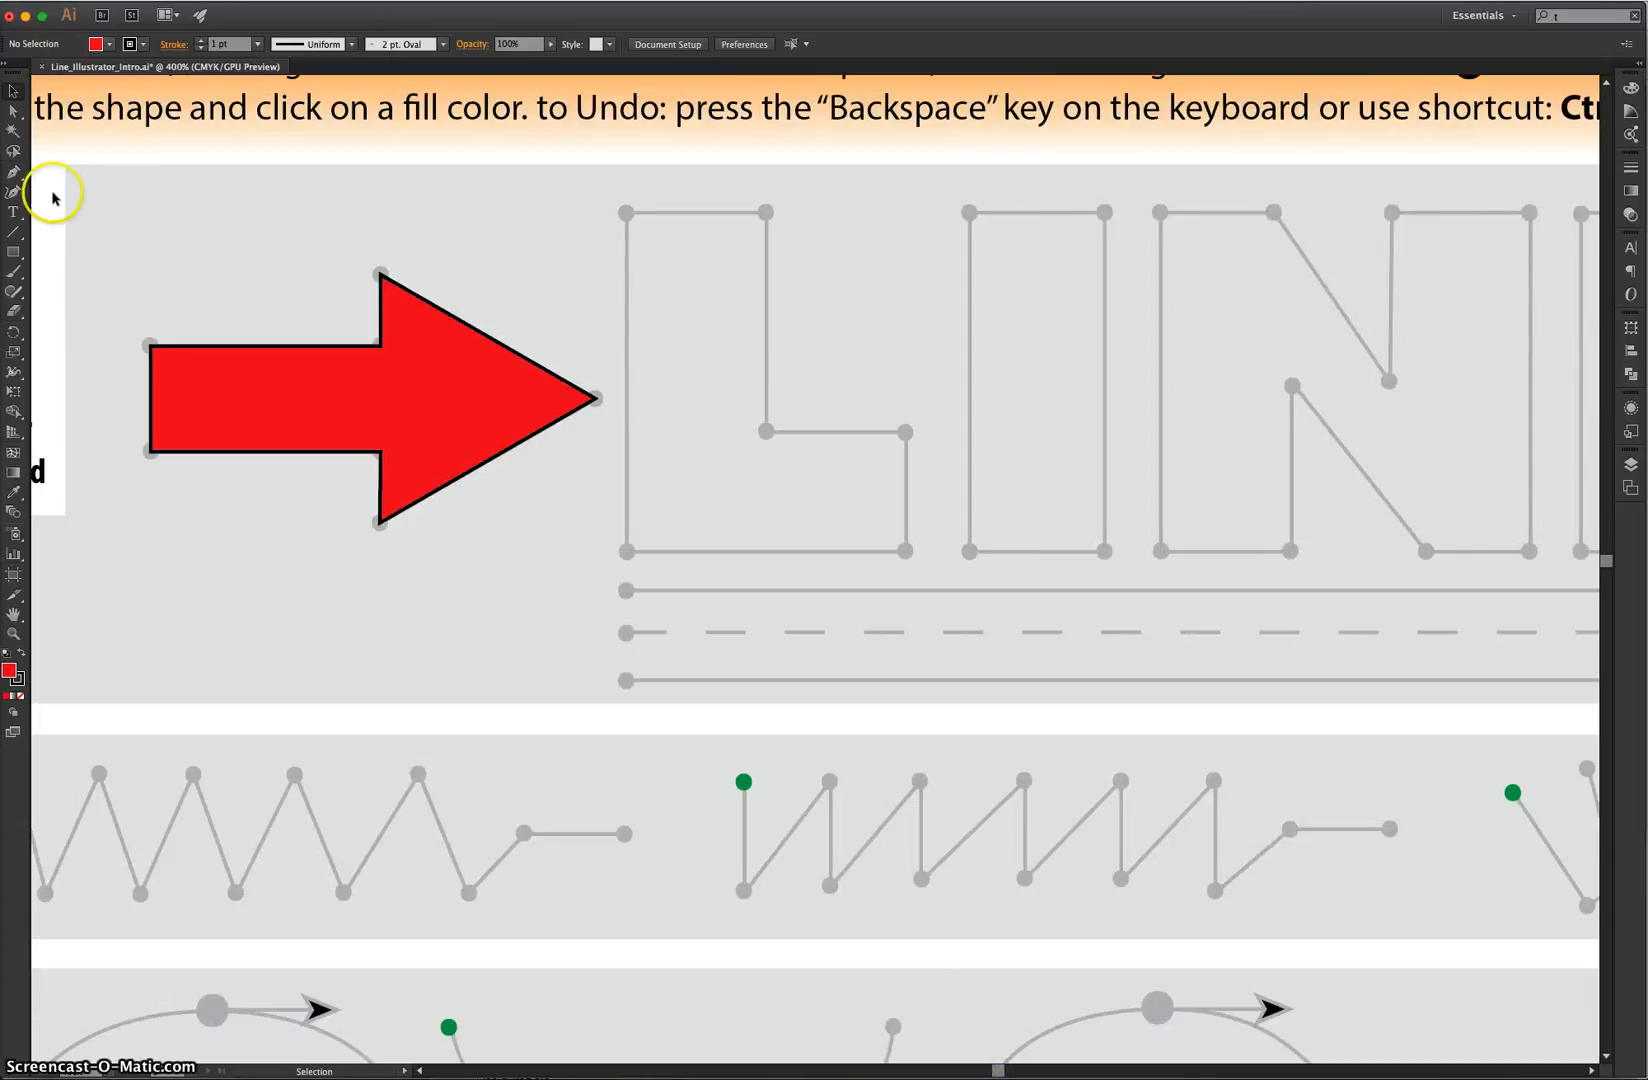
{"action": "left_click", "coordinate": [13, 172]}
{"action": "left_click", "coordinate": [109, 45]}
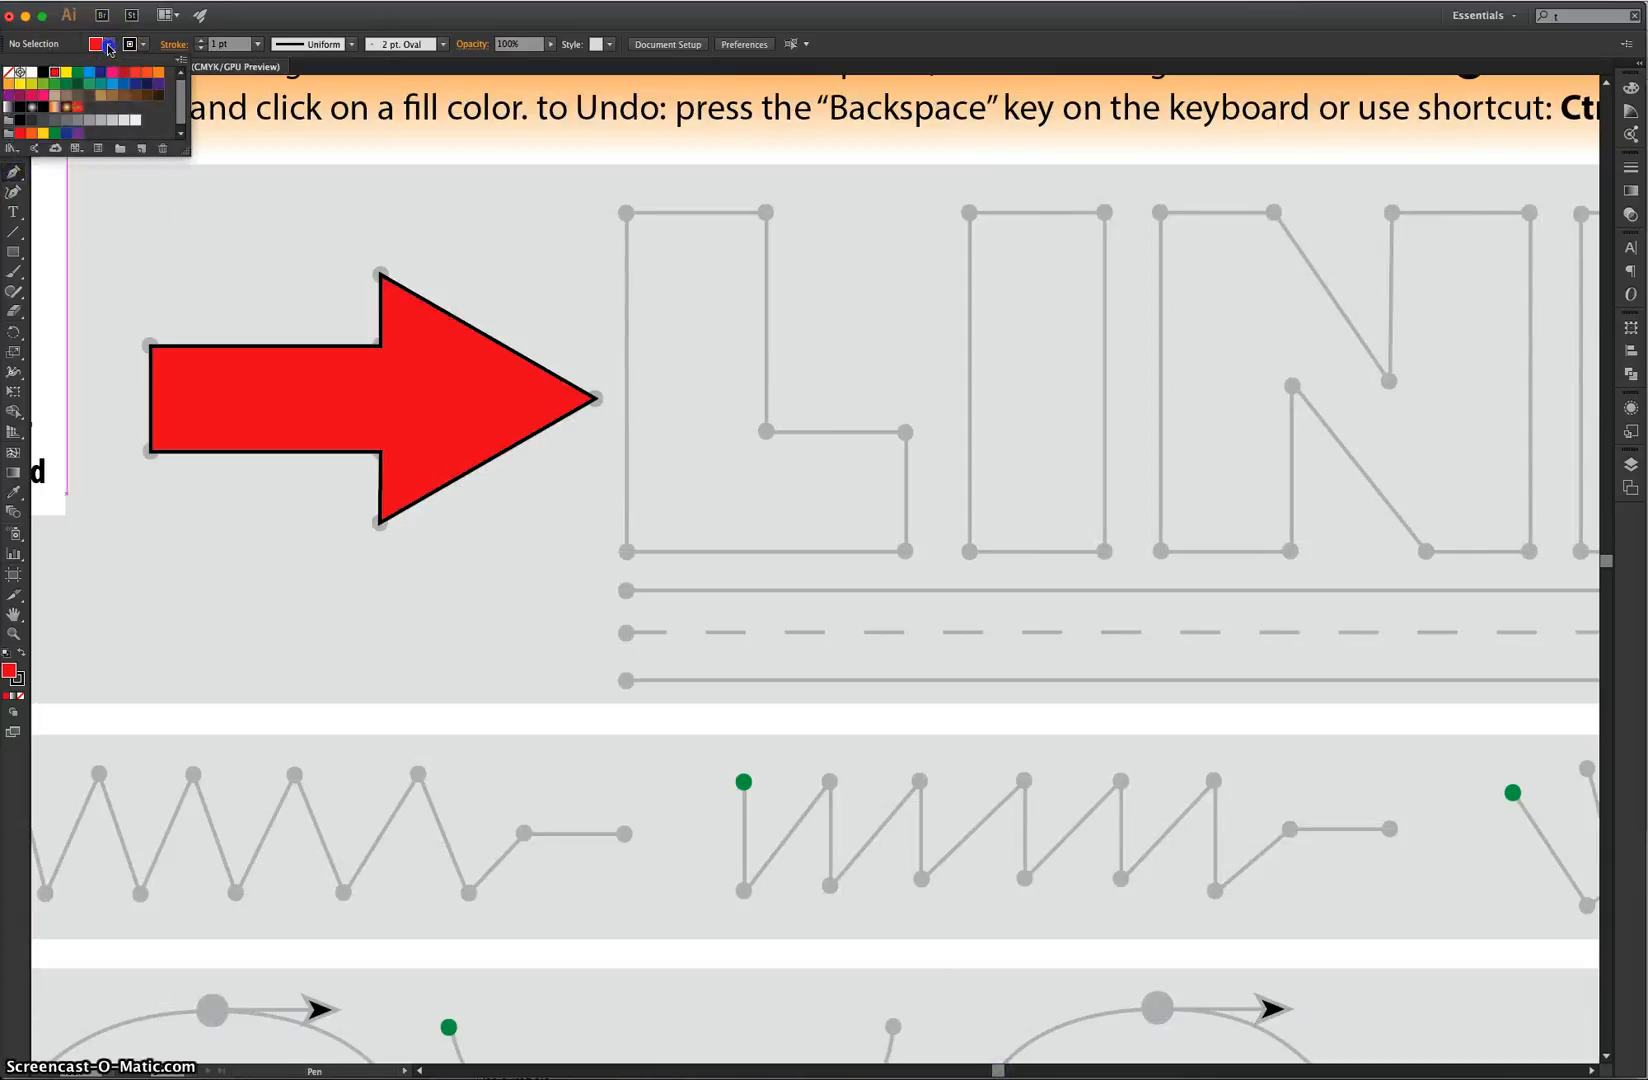
{"action": "left_click", "coordinate": [8, 72]}
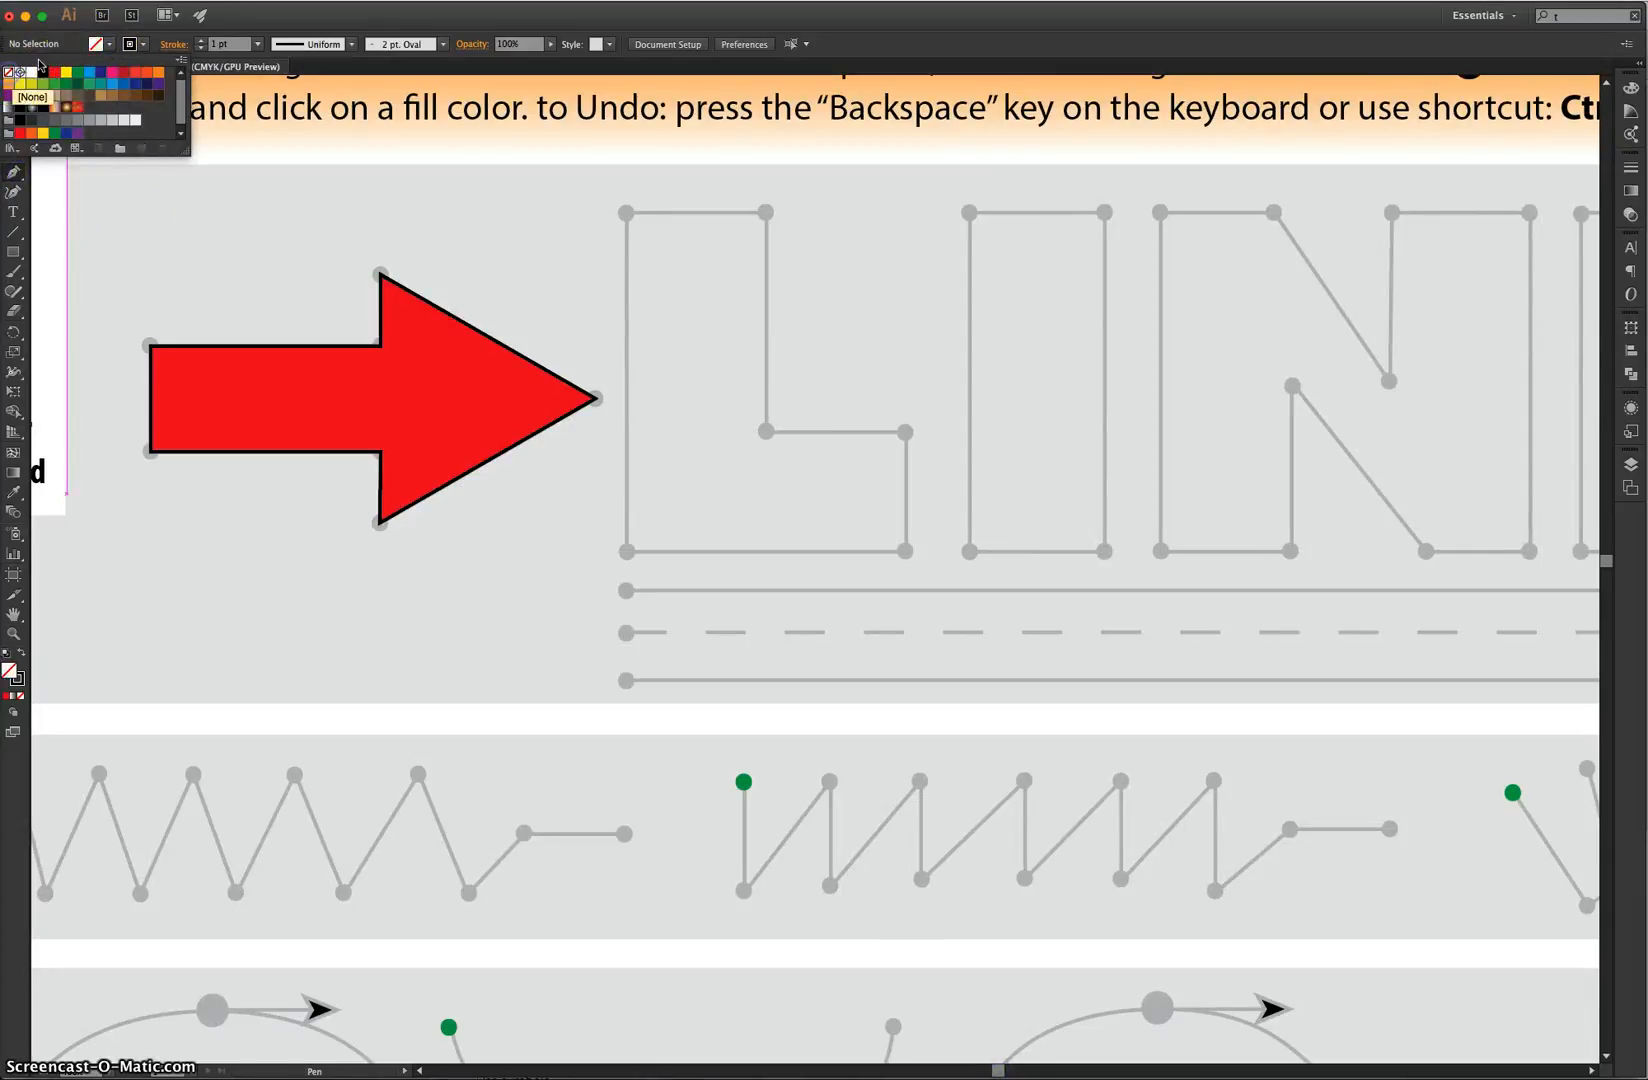
{"action": "left_click", "coordinate": [63, 50]}
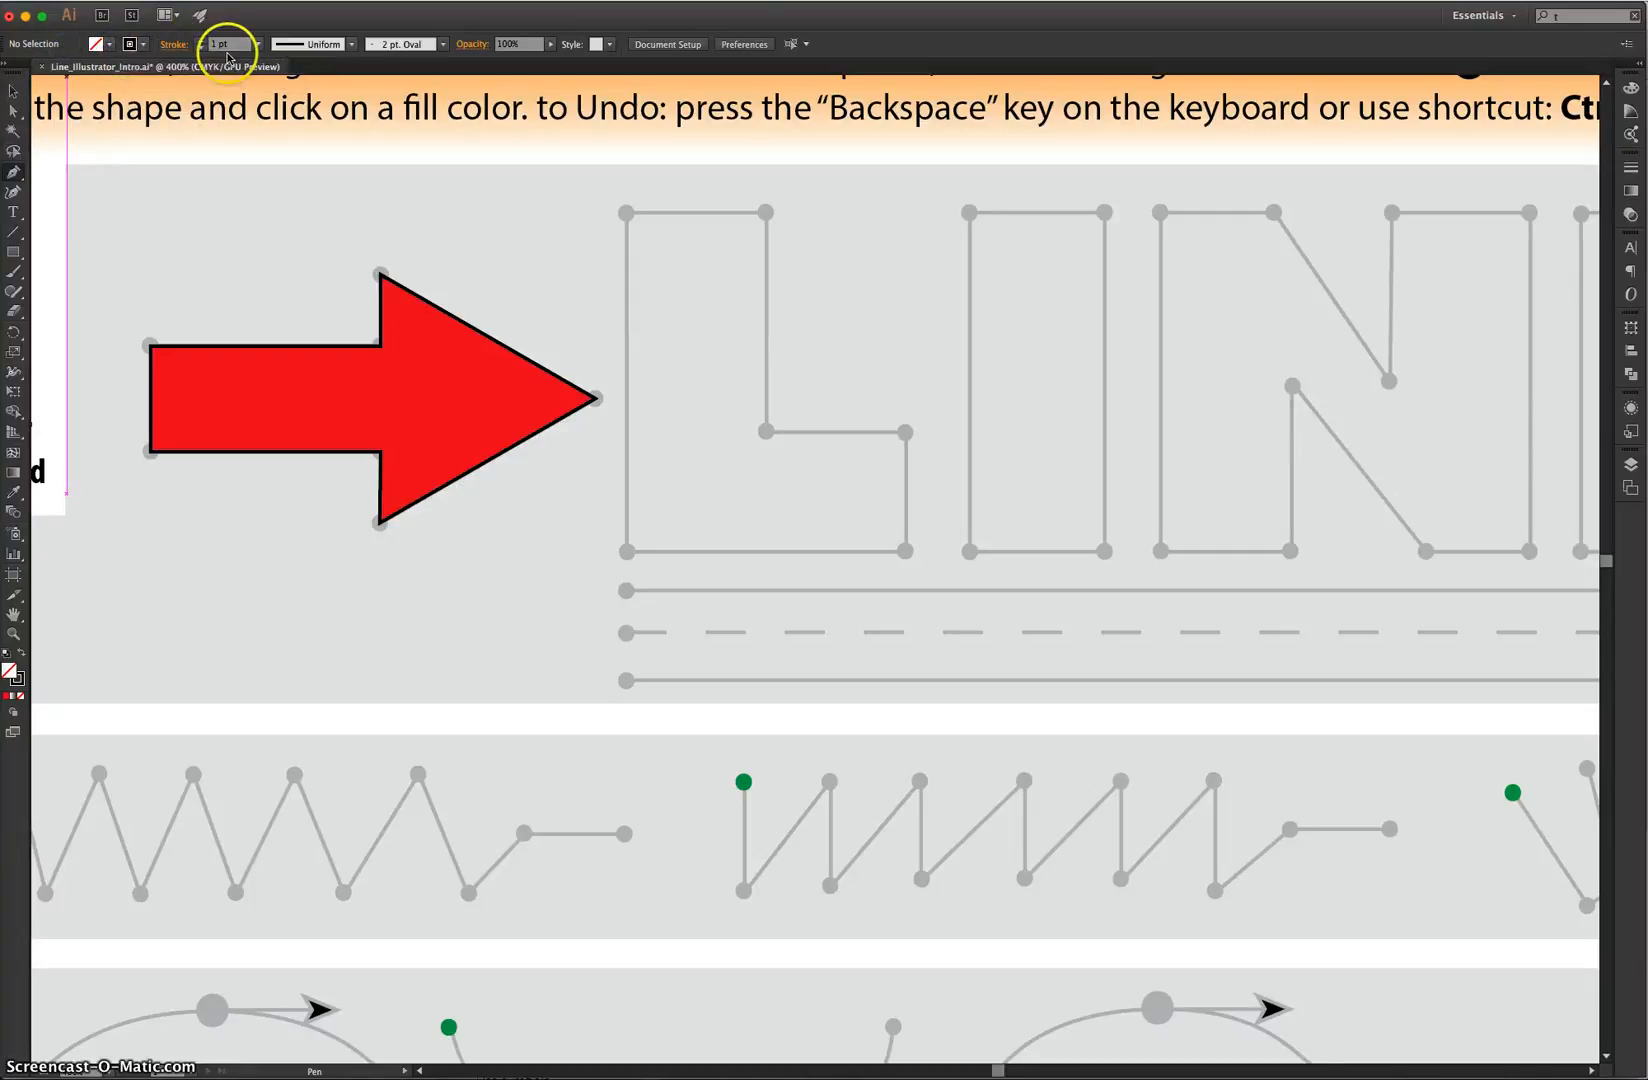
Trace the letter L of the LINE lettering as a closed path of straight segments, placing an anchor on each gray corner dot
{"action": "left_click", "coordinate": [626, 213]}
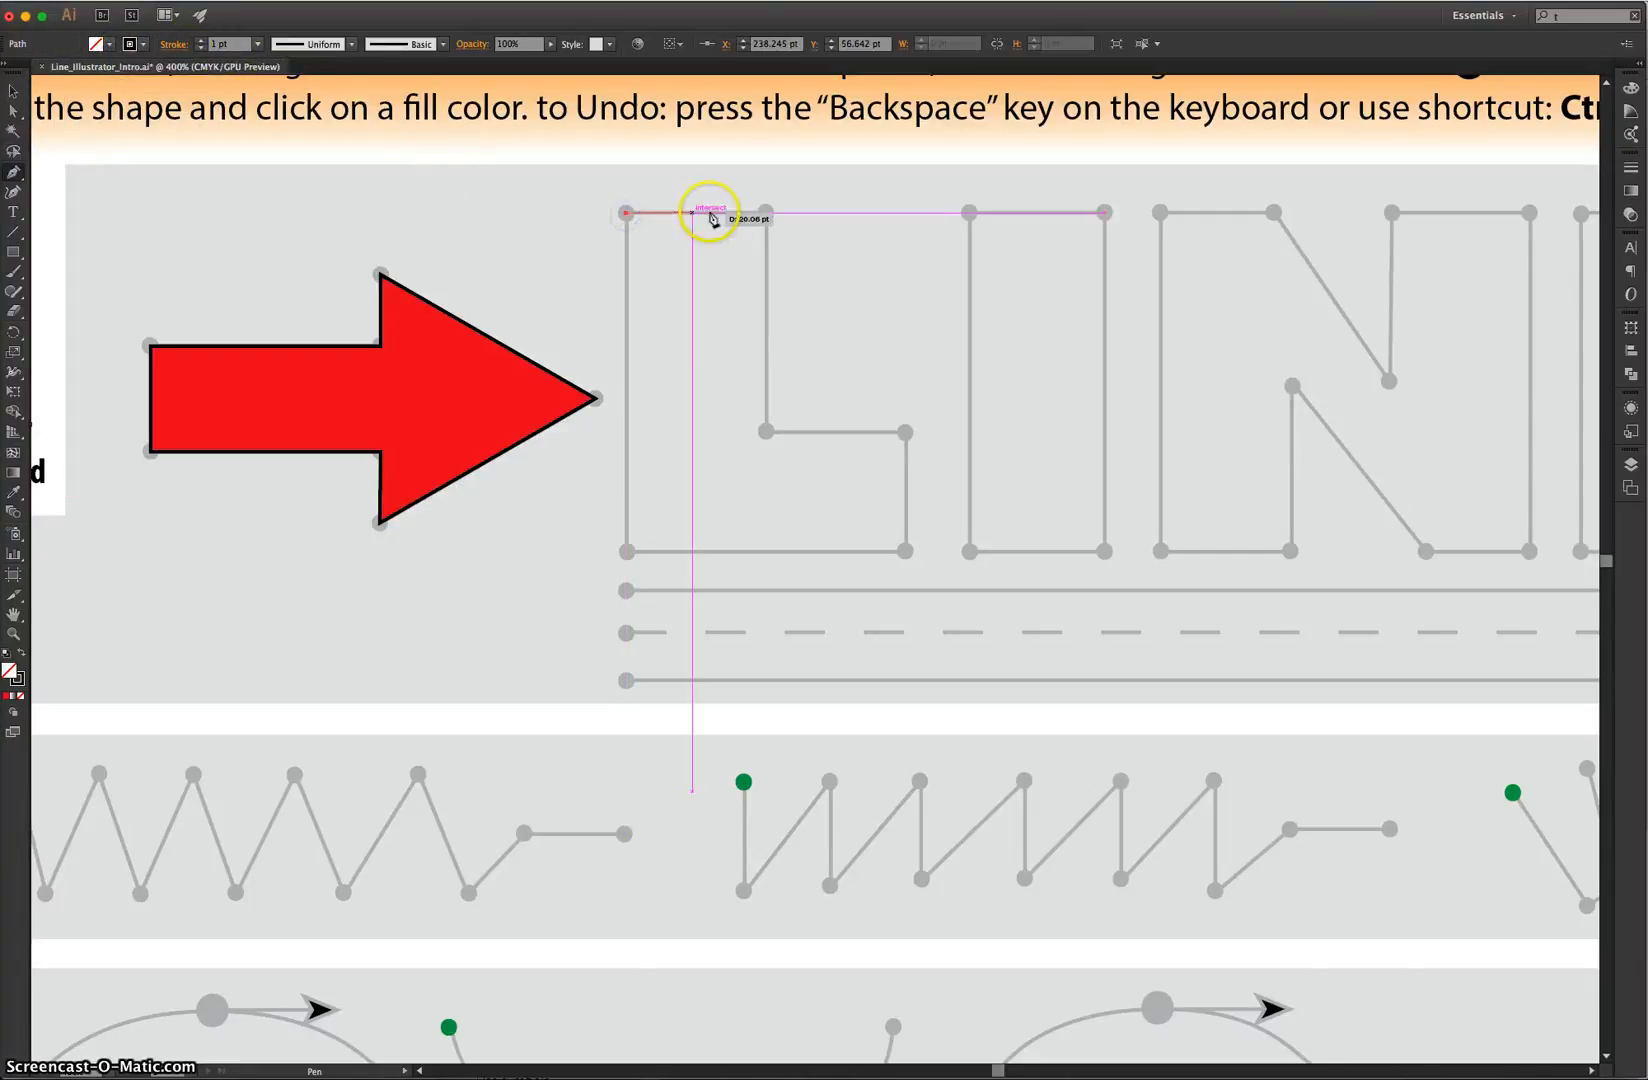
{"action": "left_click", "coordinate": [766, 213]}
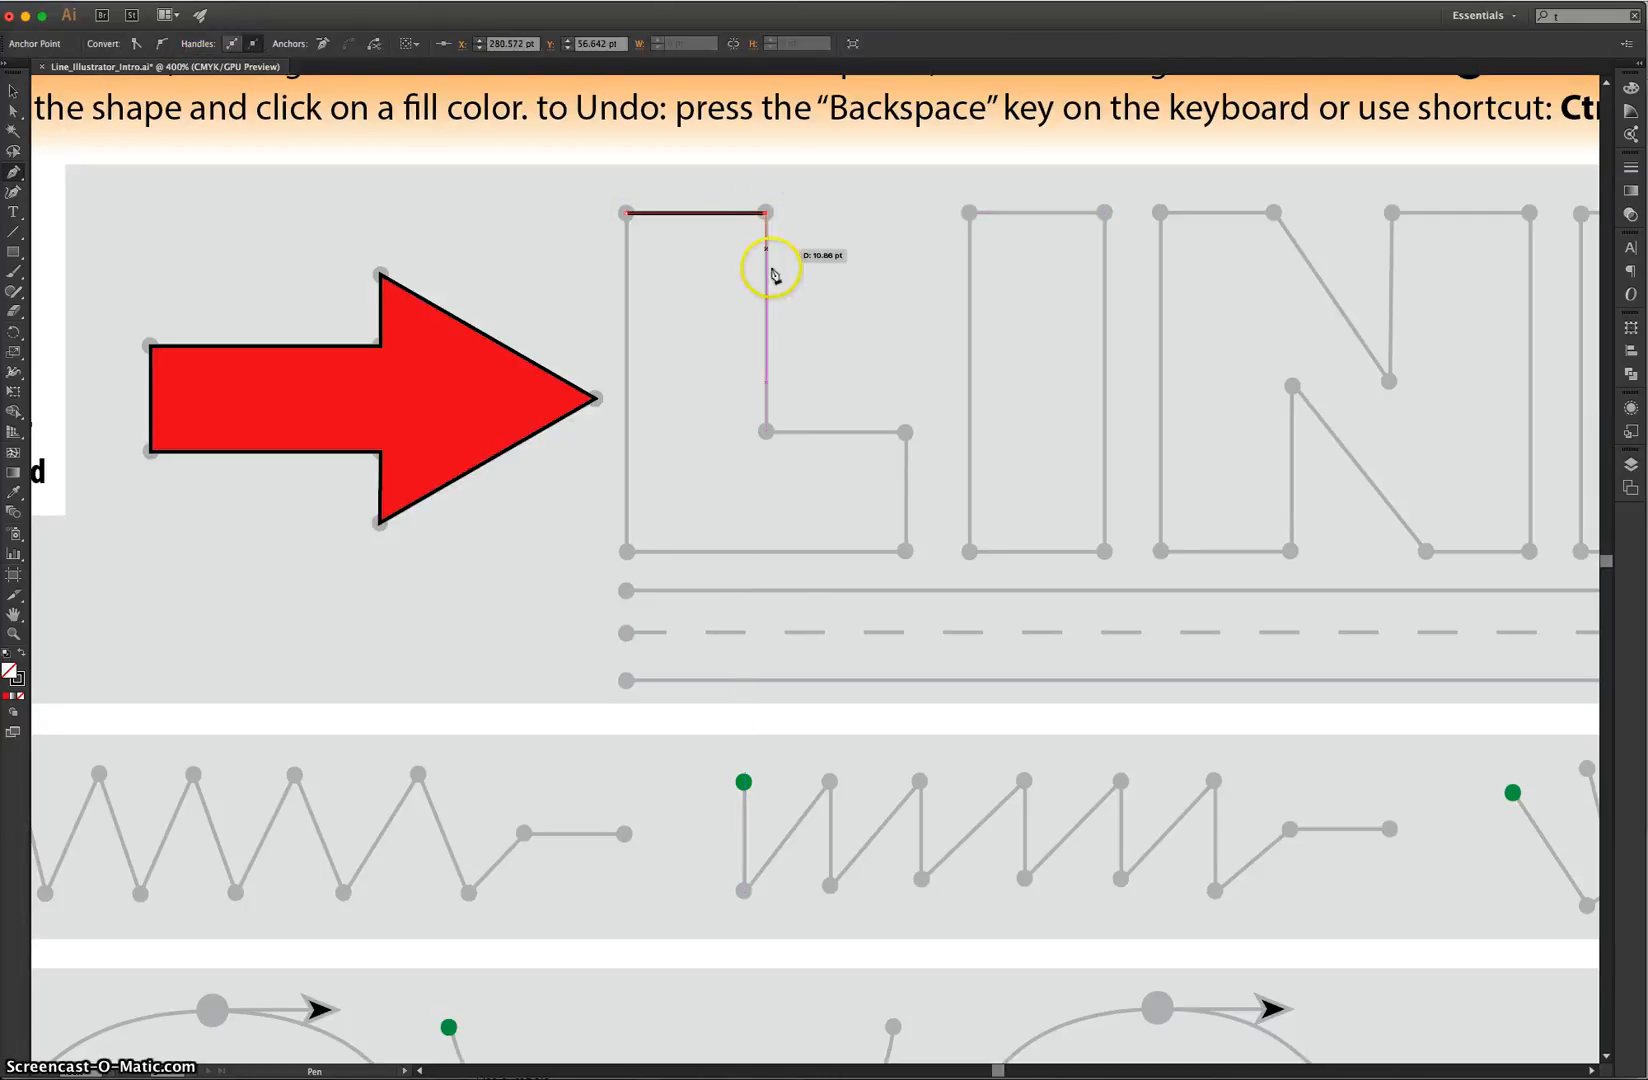
{"action": "left_click", "coordinate": [766, 432]}
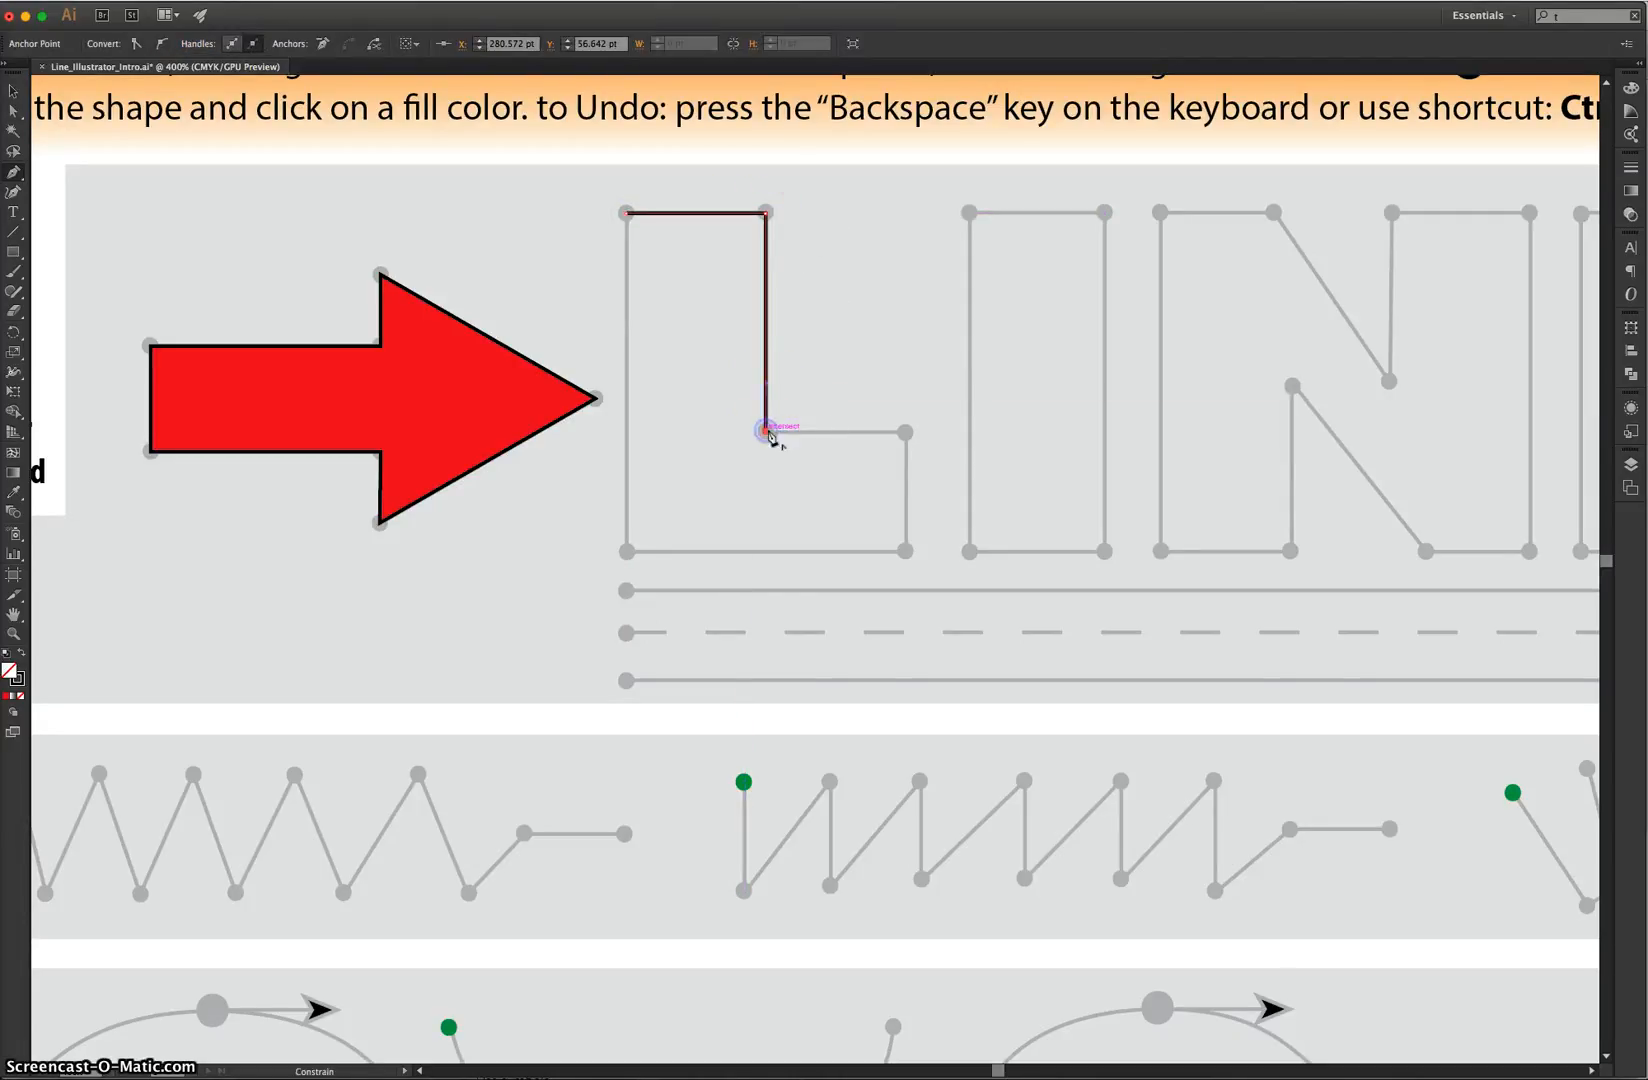
{"action": "left_click", "coordinate": [905, 432]}
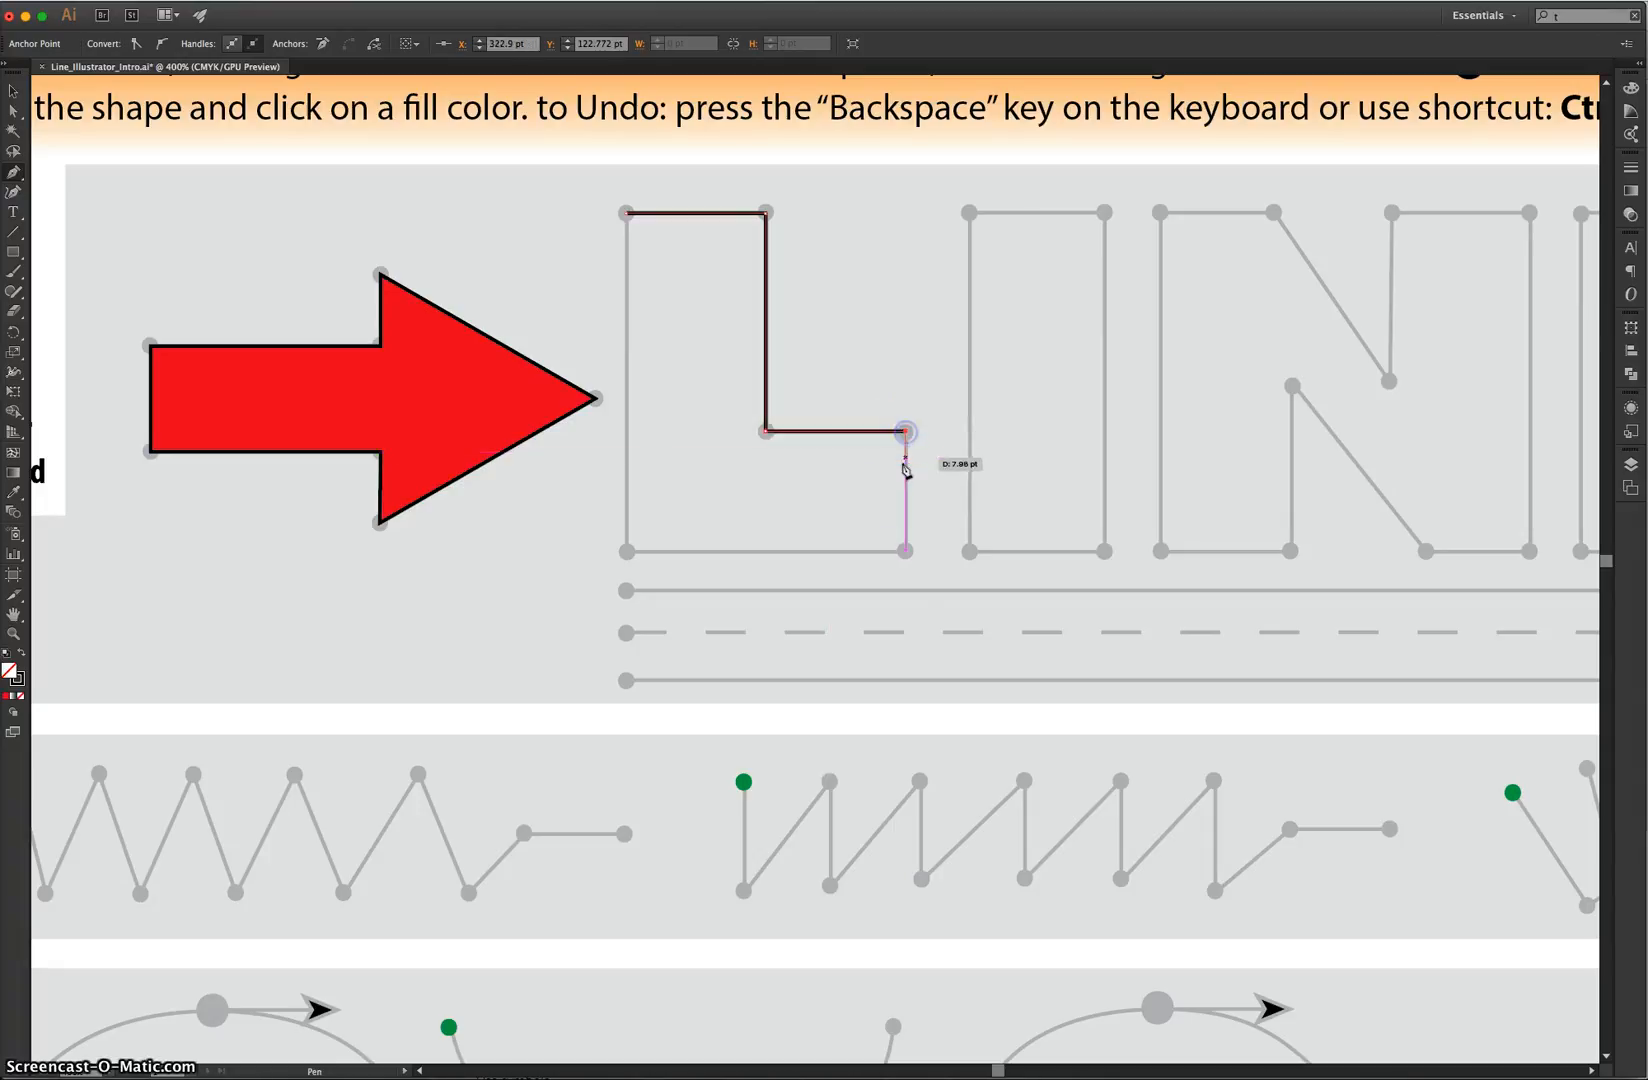
{"action": "left_click", "coordinate": [905, 550]}
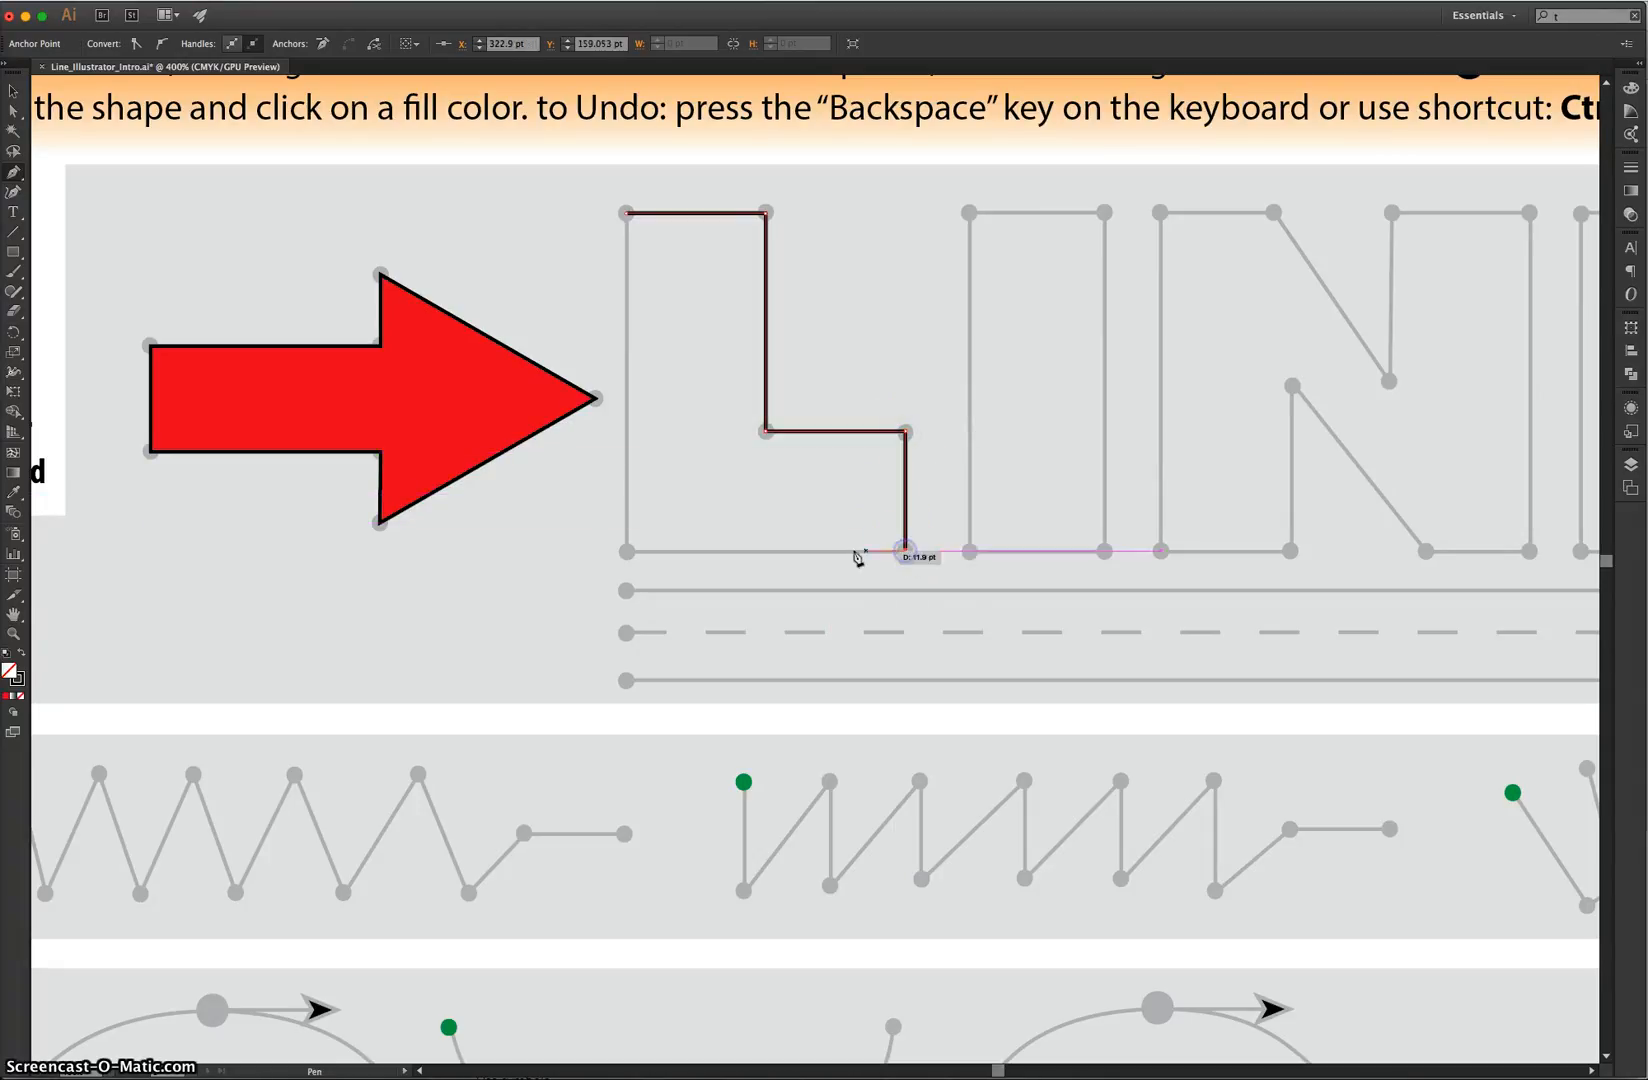
{"action": "left_click", "coordinate": [627, 550]}
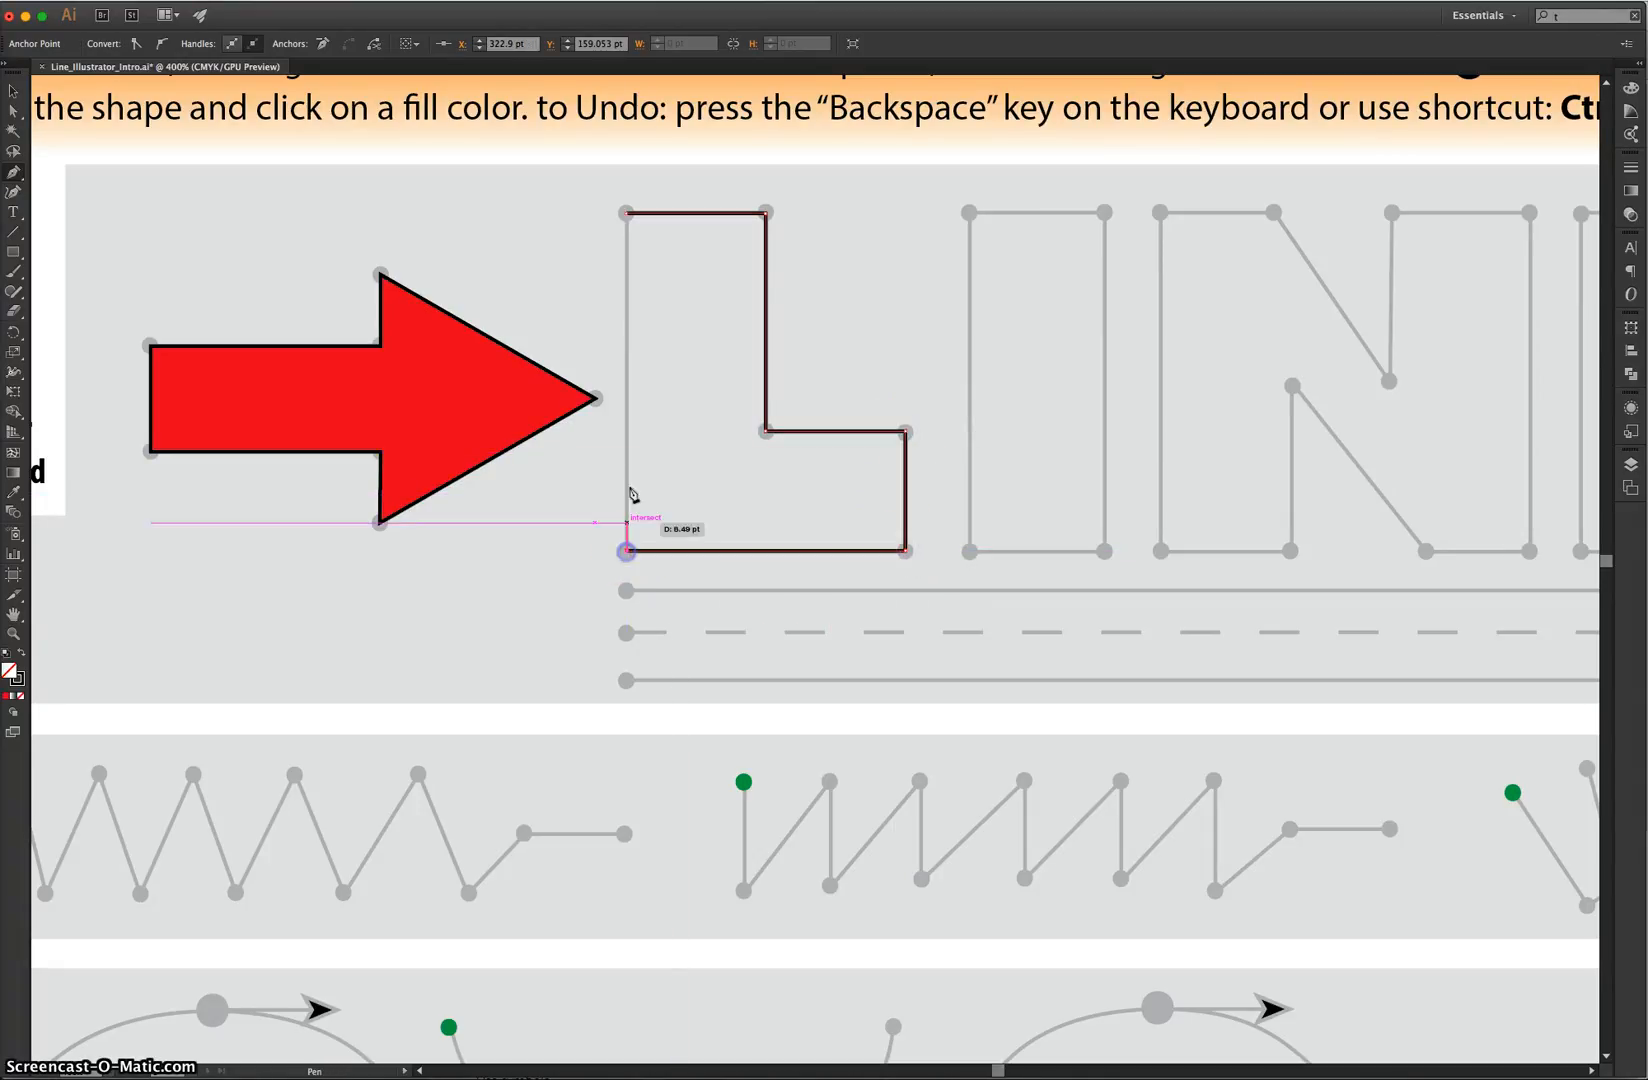
{"action": "left_click", "coordinate": [627, 214]}
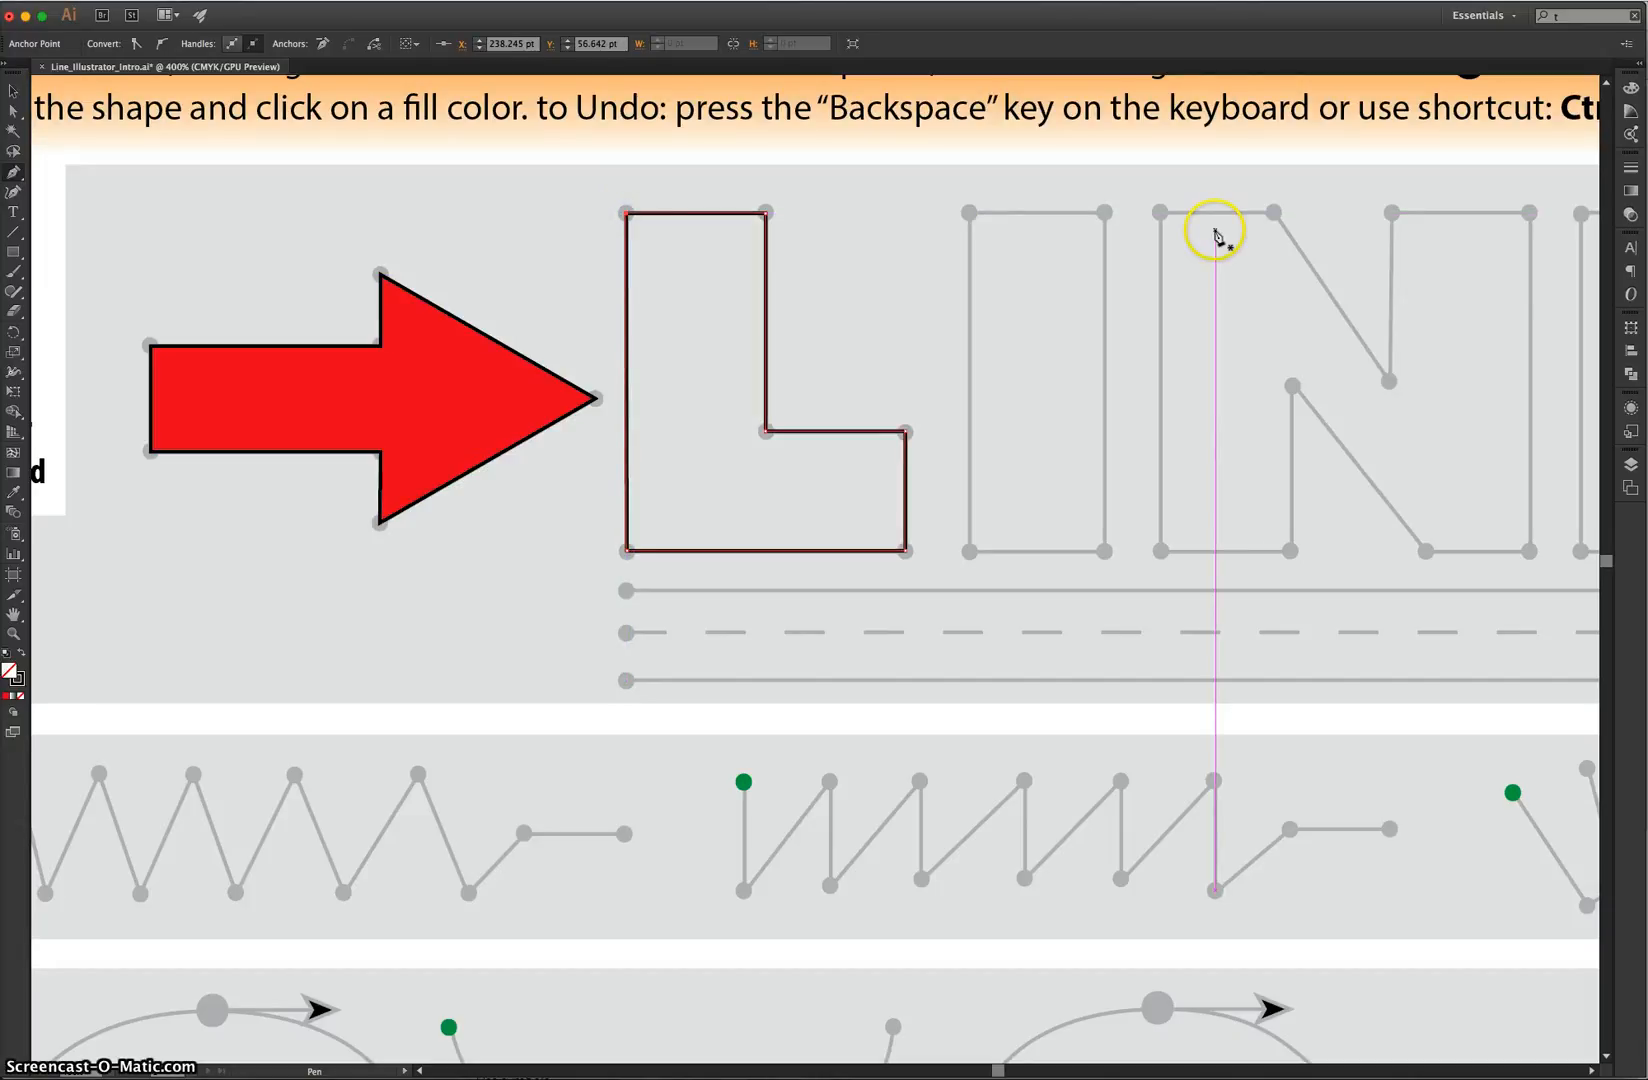
Fill the traced letter L with yellow and deselect it
{"action": "left_click", "coordinate": [11, 92]}
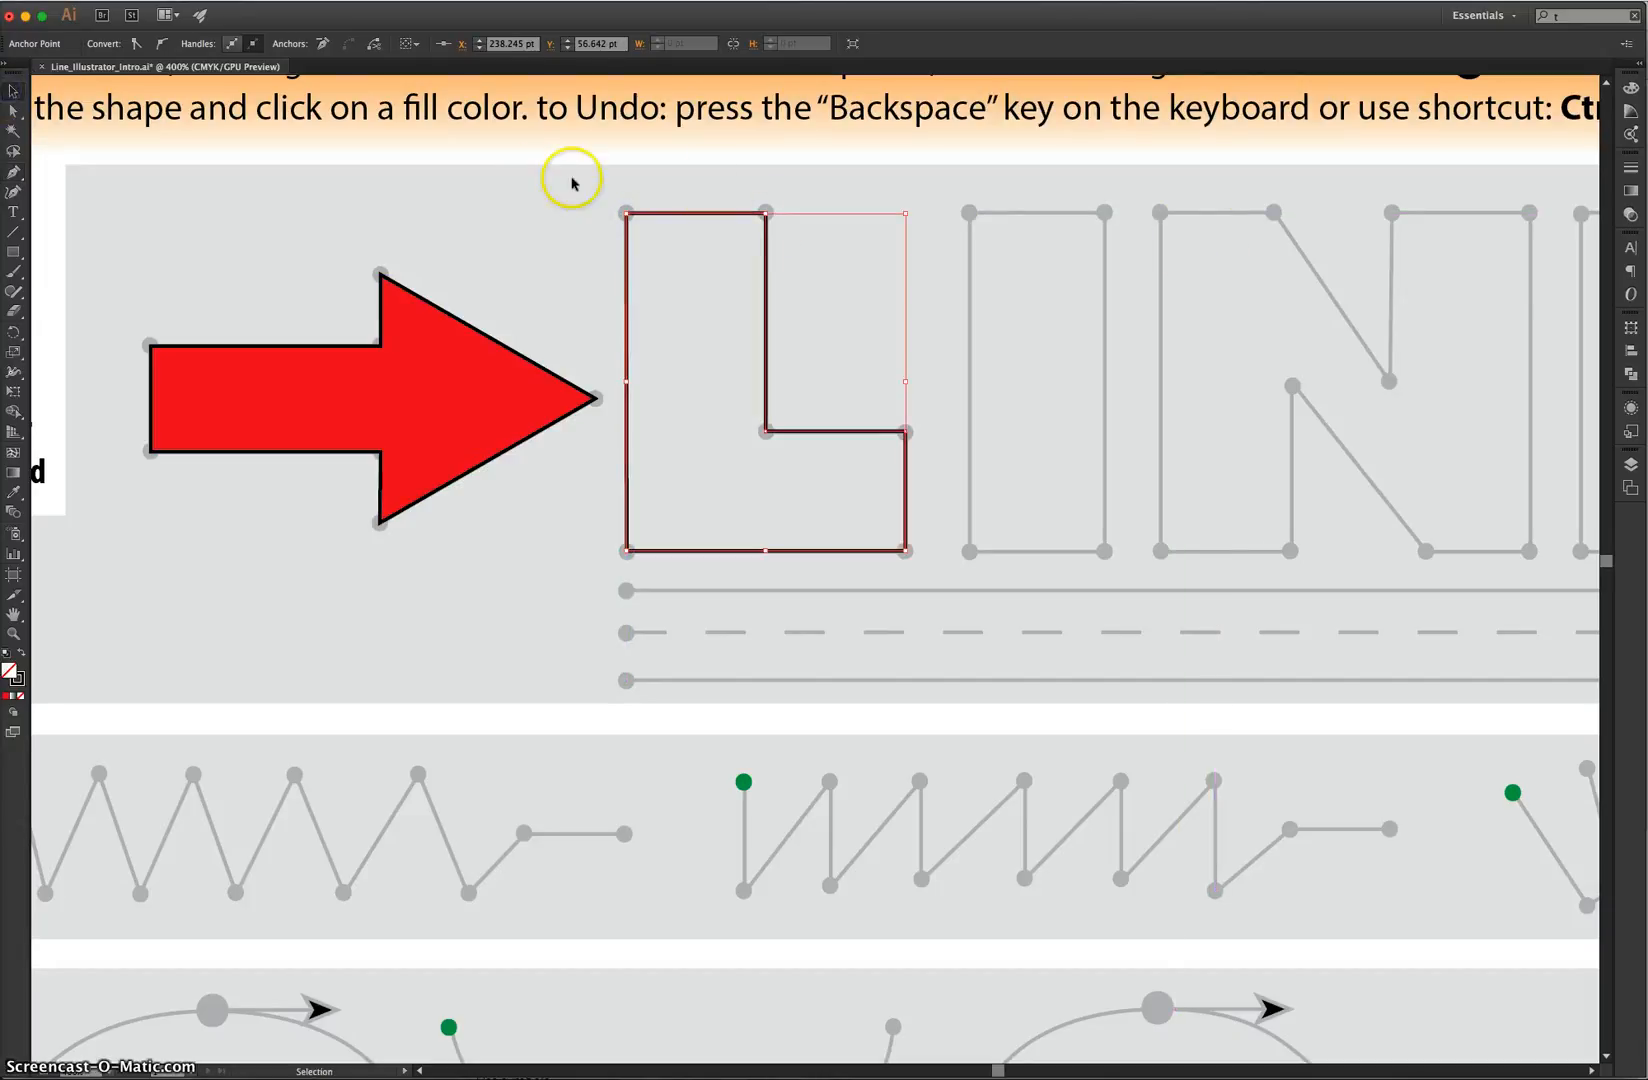
{"action": "left_click", "coordinate": [703, 215]}
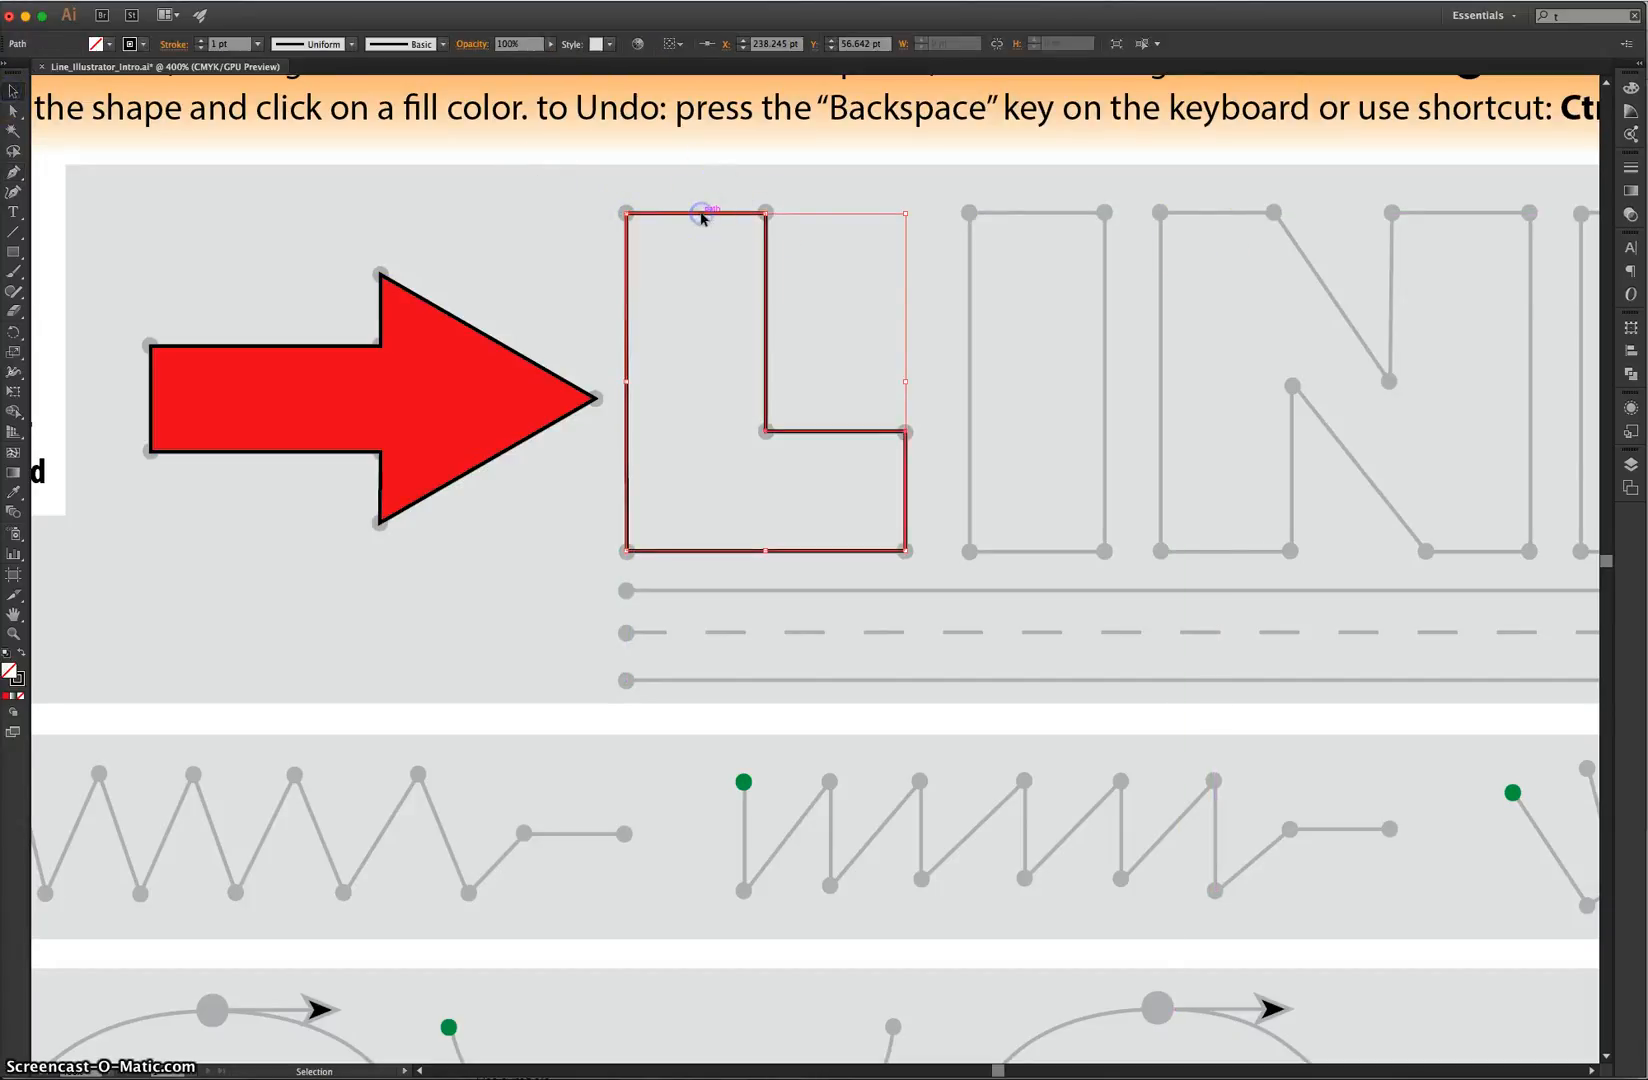
{"action": "left_click", "coordinate": [99, 44]}
{"action": "left_click", "coordinate": [63, 76]}
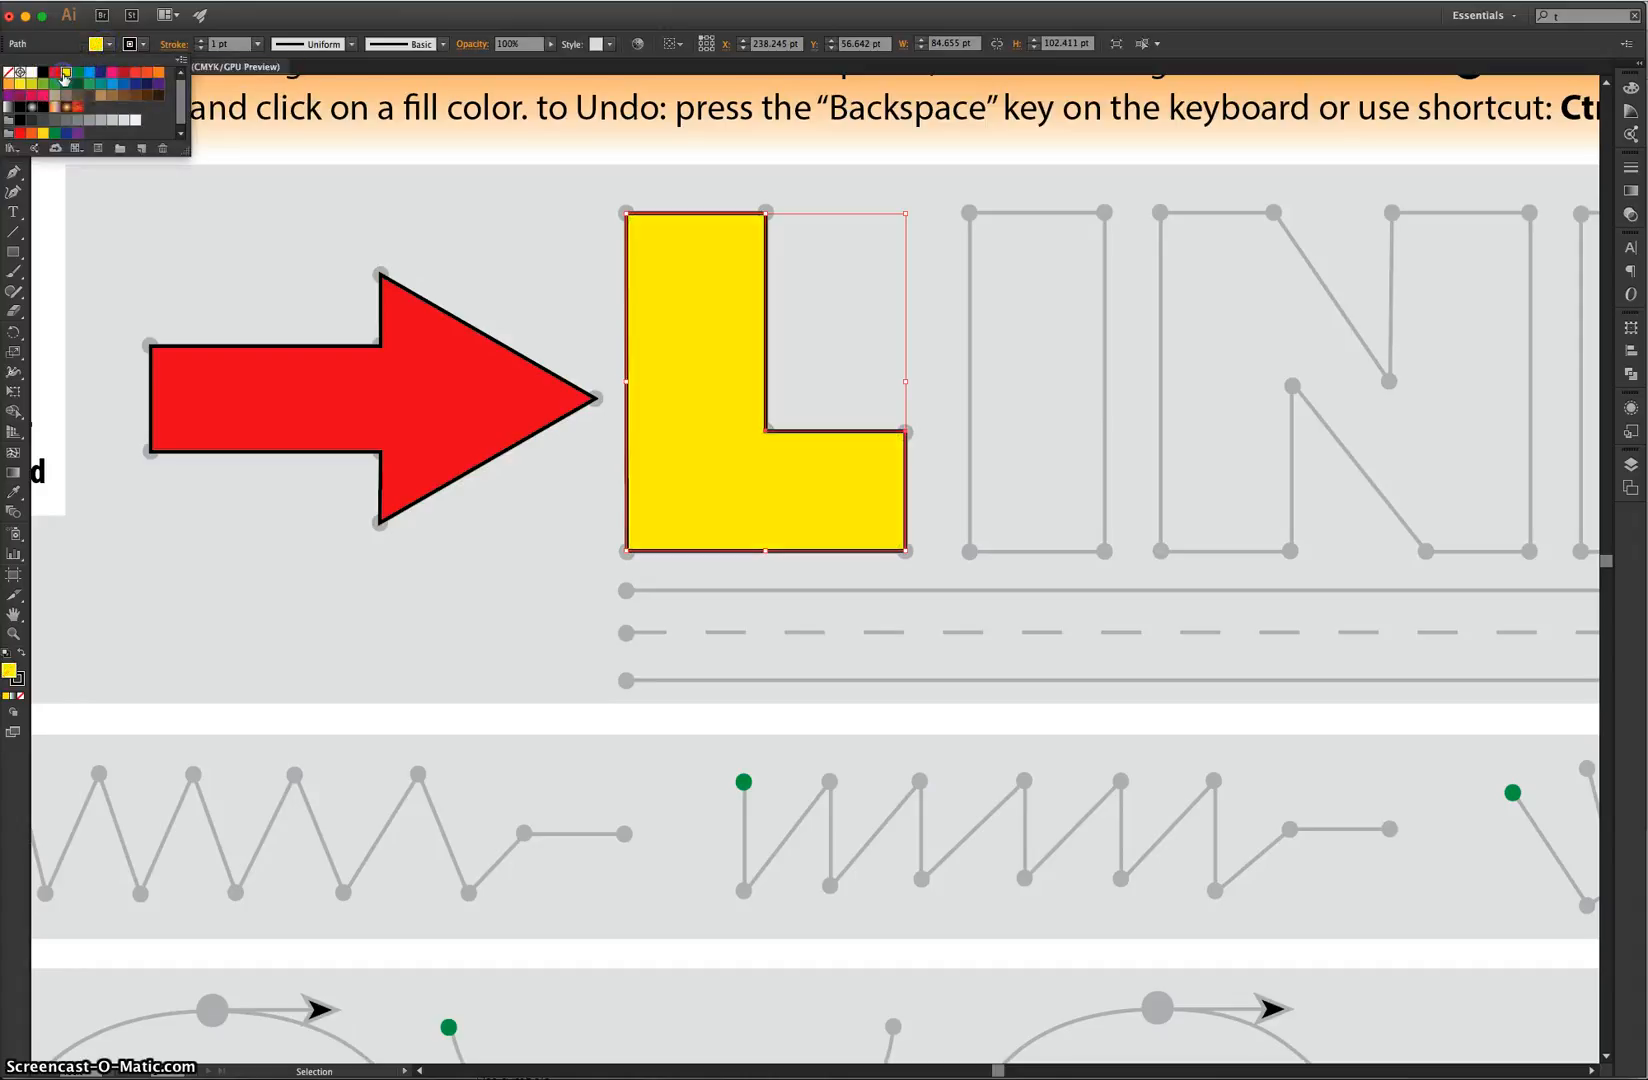
{"action": "left_click", "coordinate": [520, 251]}
{"action": "left_click", "coordinate": [522, 253]}
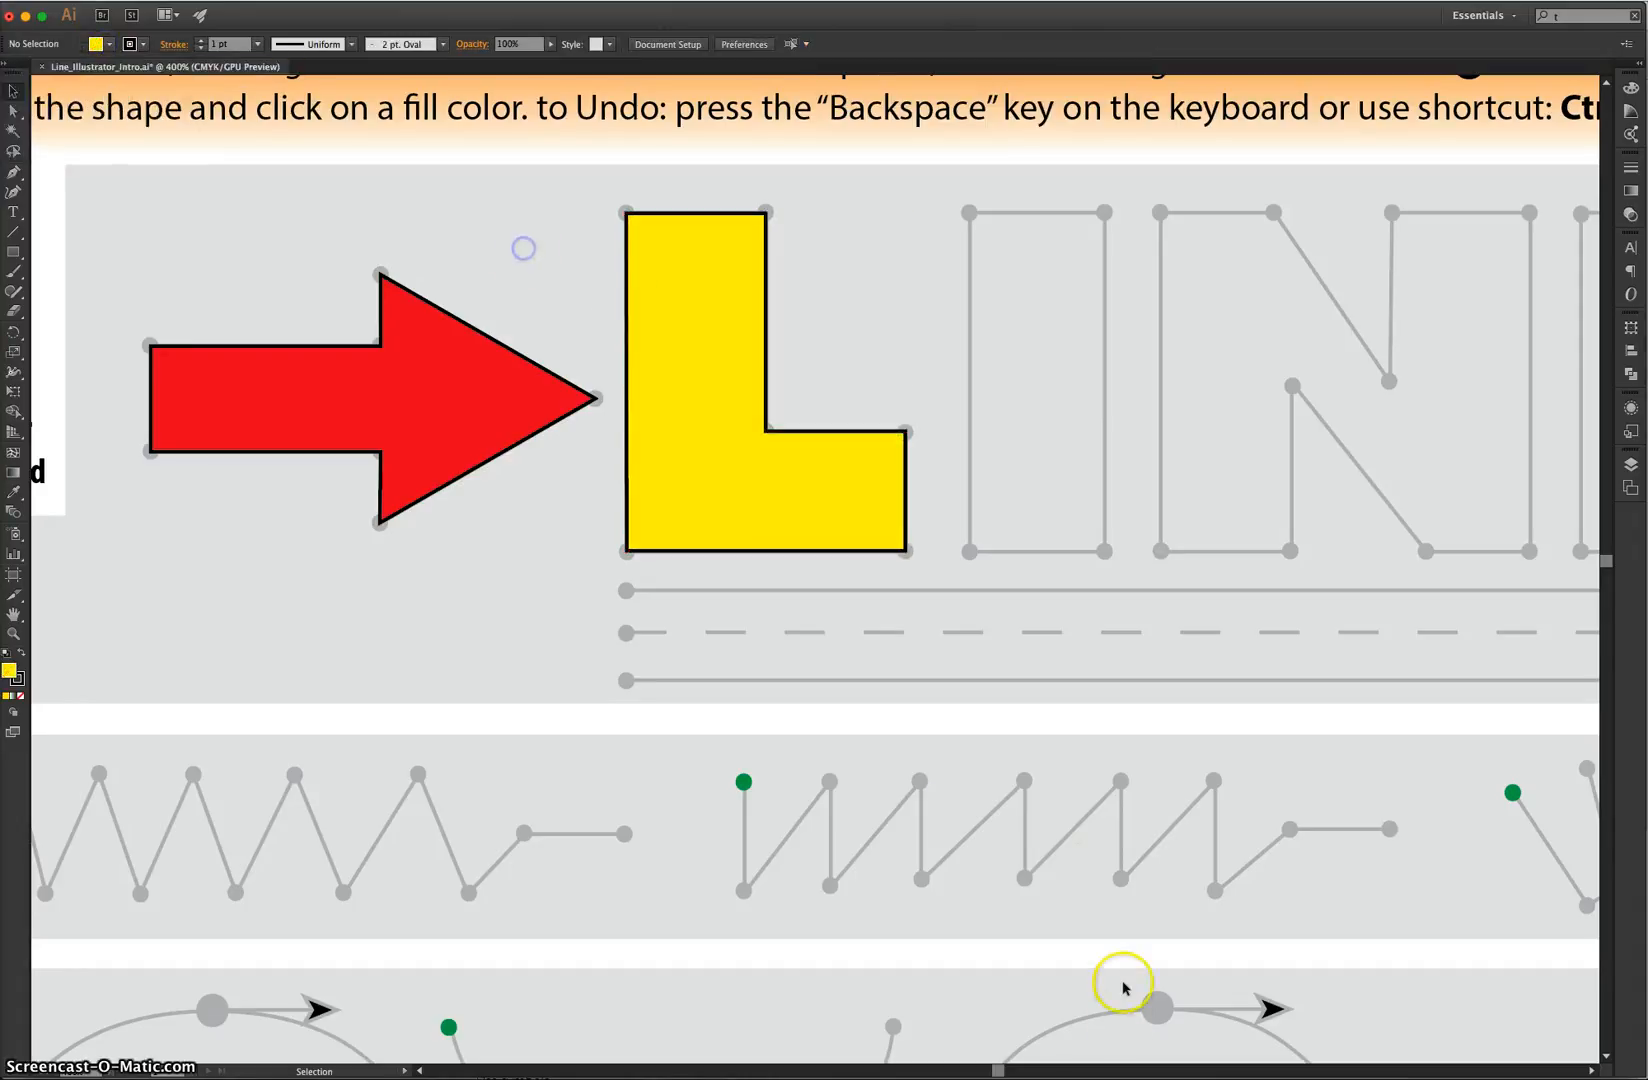
Set the Pen tool's fill to None and trace the upper solid horizontal line beneath the LINE lettering between its two end dots
{"action": "scroll", "coordinate": [1071, 817], "scroll_direction": "down", "scroll_amount": 1}
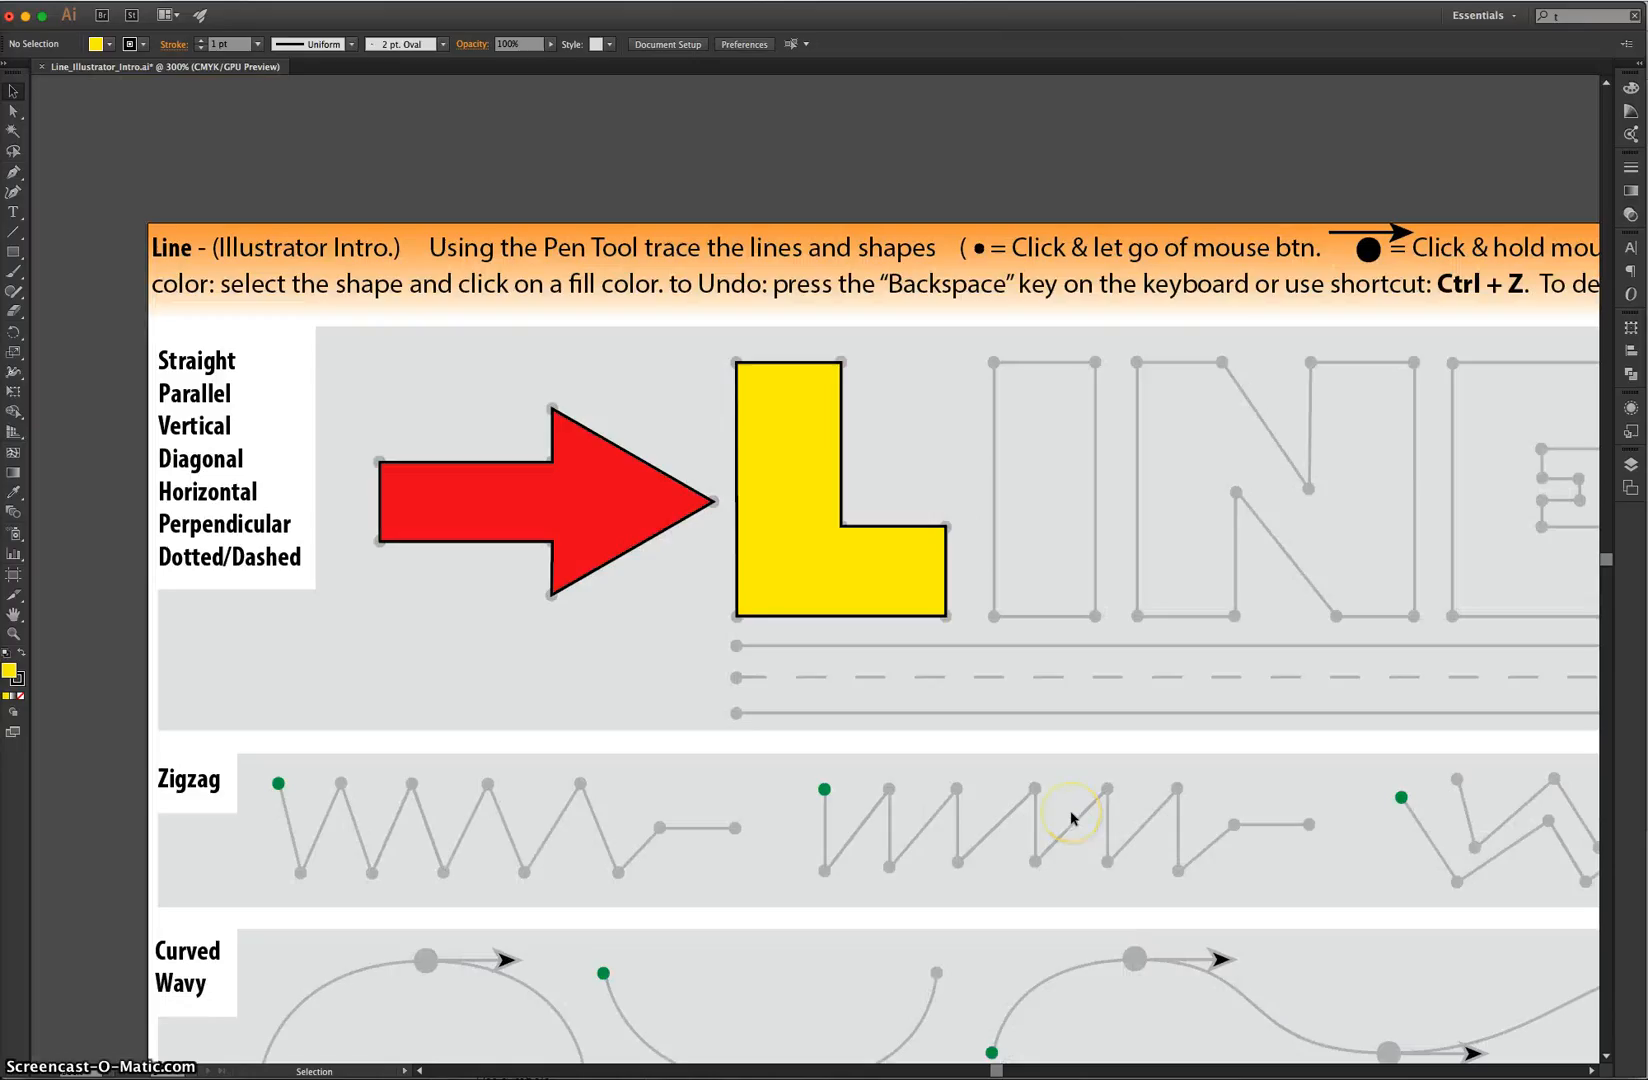
{"action": "key", "text": "ctrl+0"}
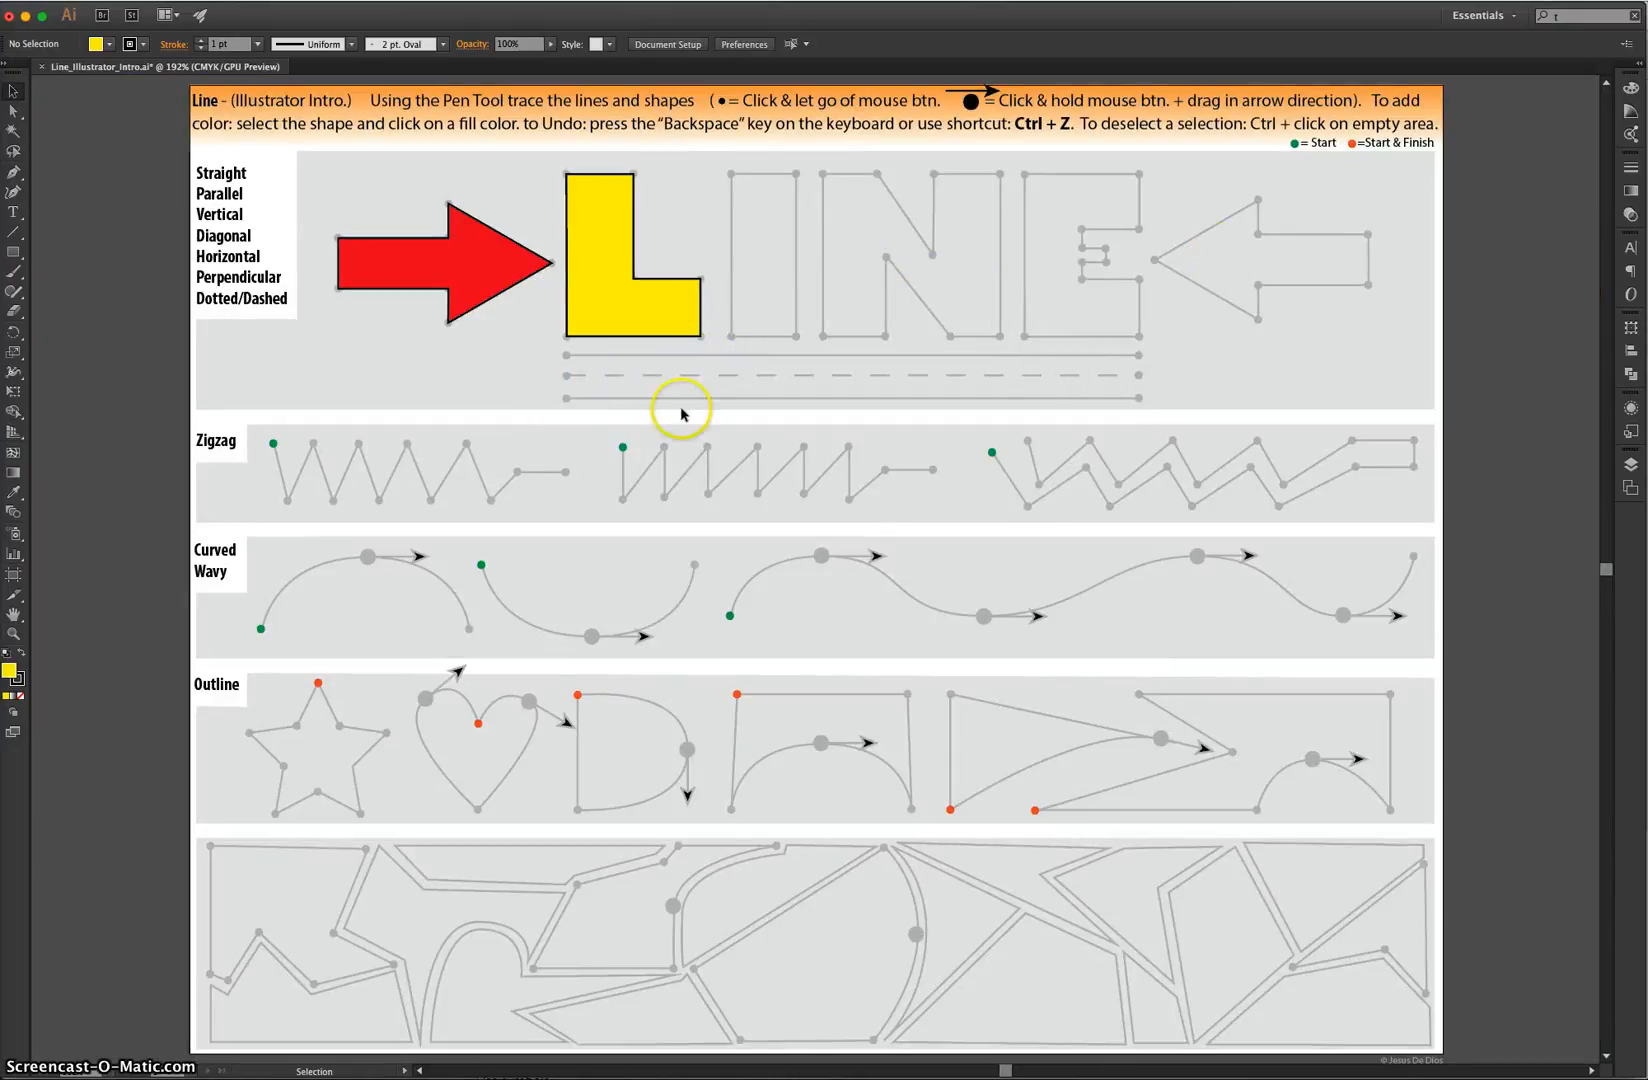
{"action": "scroll", "coordinate": [740, 345], "scroll_direction": "up", "scroll_amount": 2}
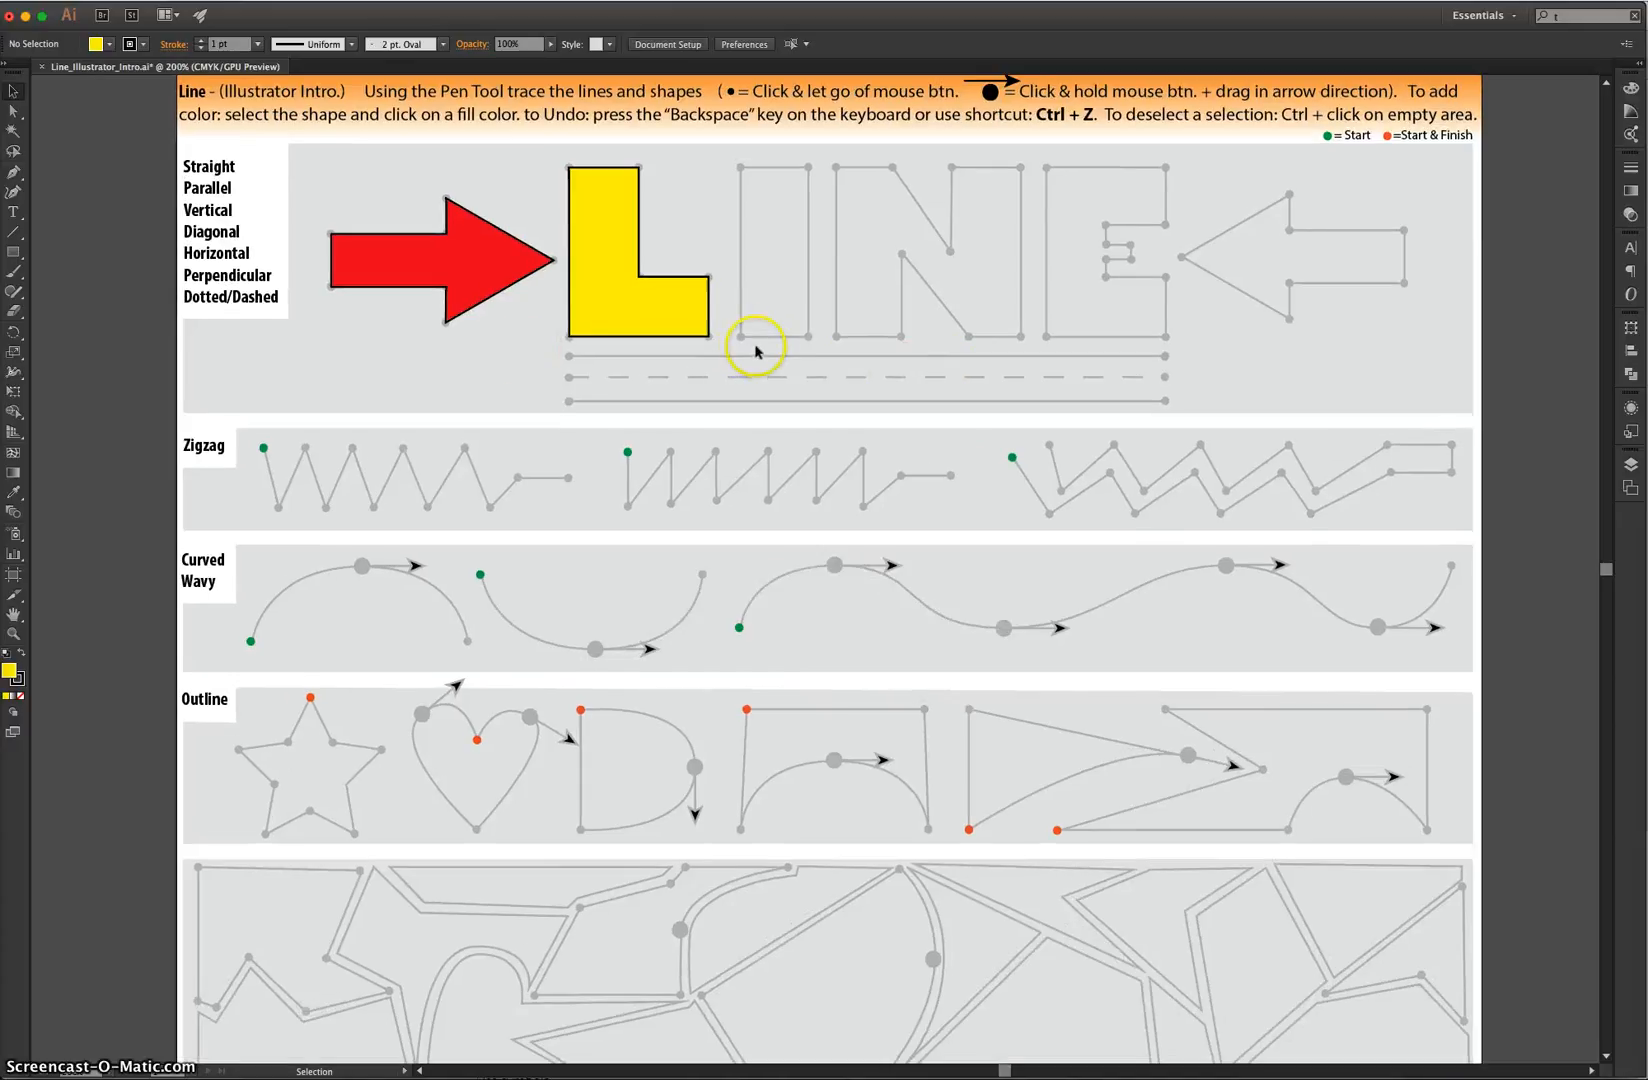
{"action": "scroll", "coordinate": [1090, 346], "scroll_direction": "up", "scroll_amount": 1}
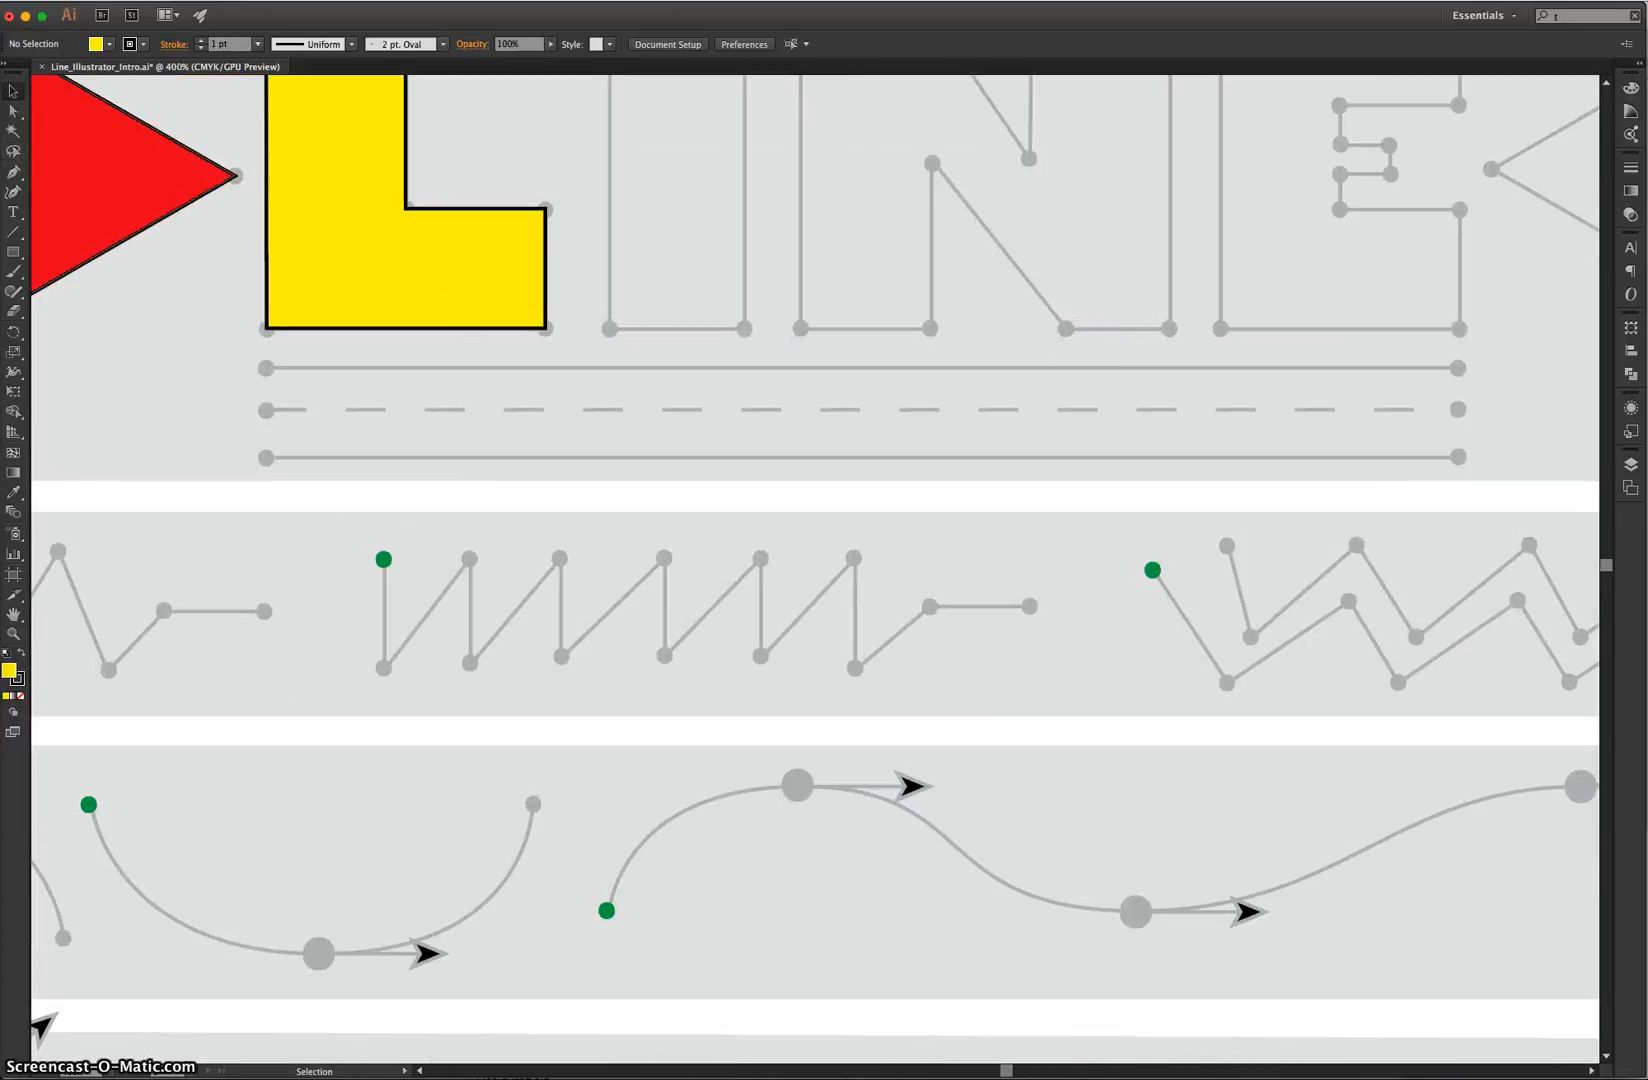
{"action": "left_click", "coordinate": [15, 172]}
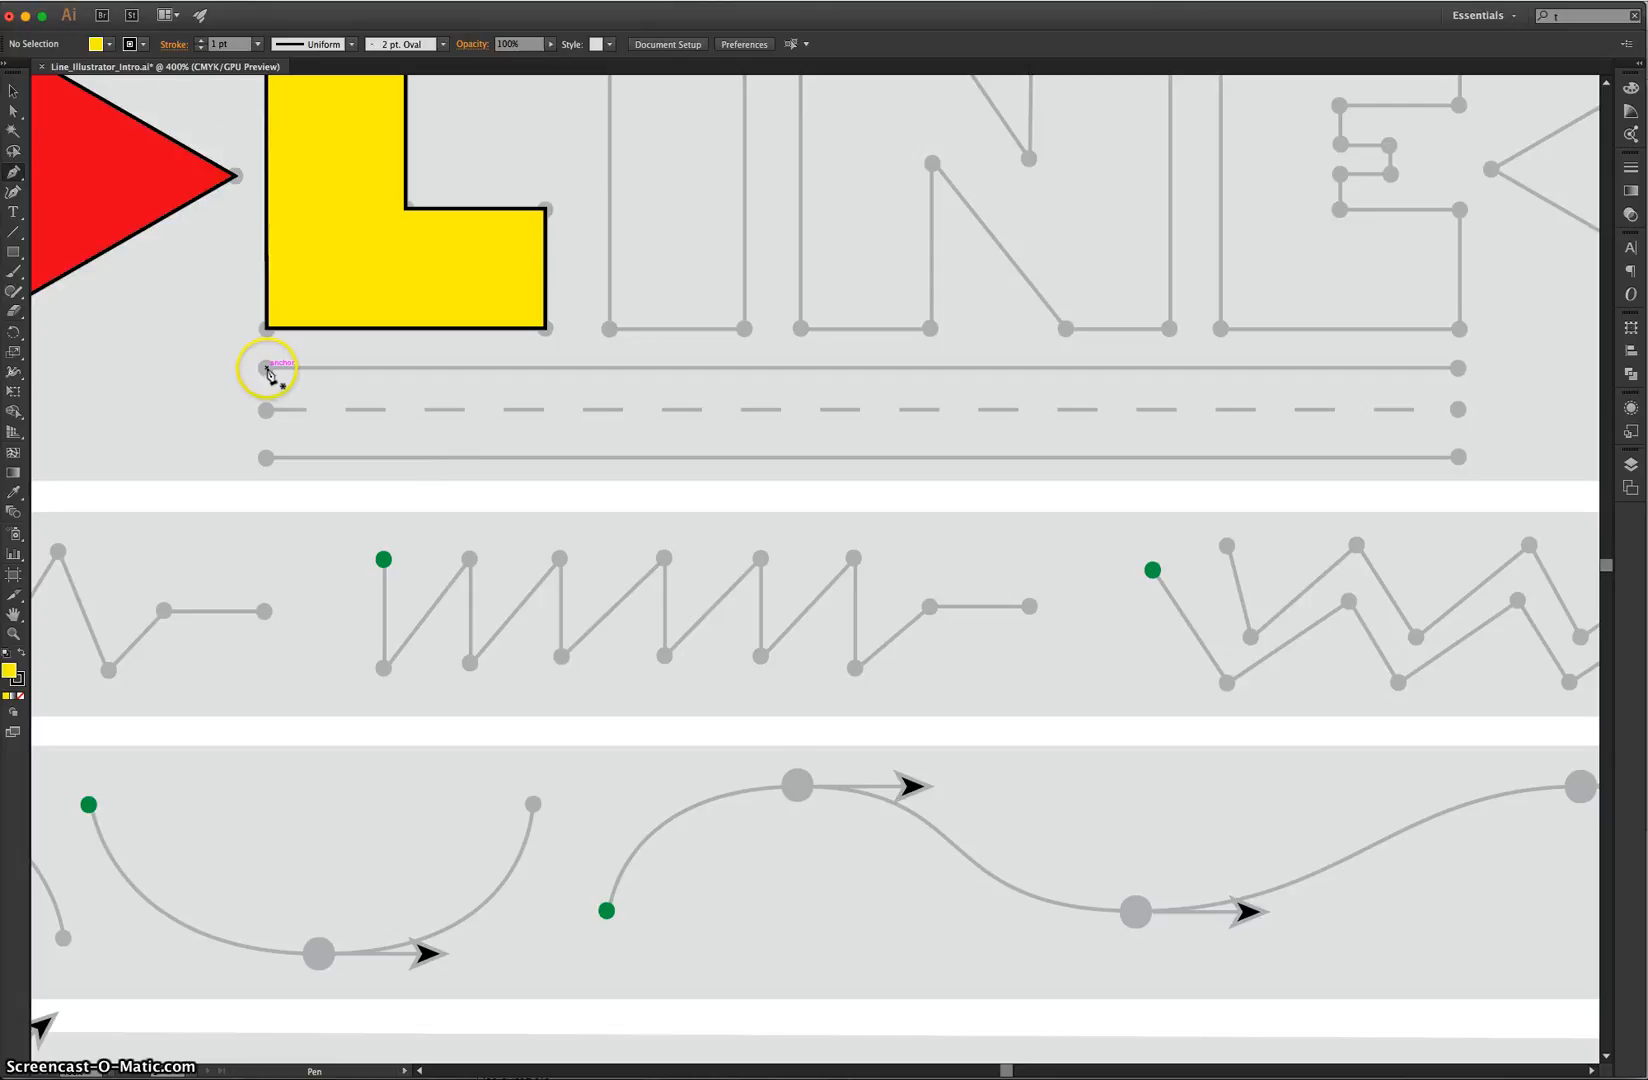
{"action": "left_click", "coordinate": [106, 50]}
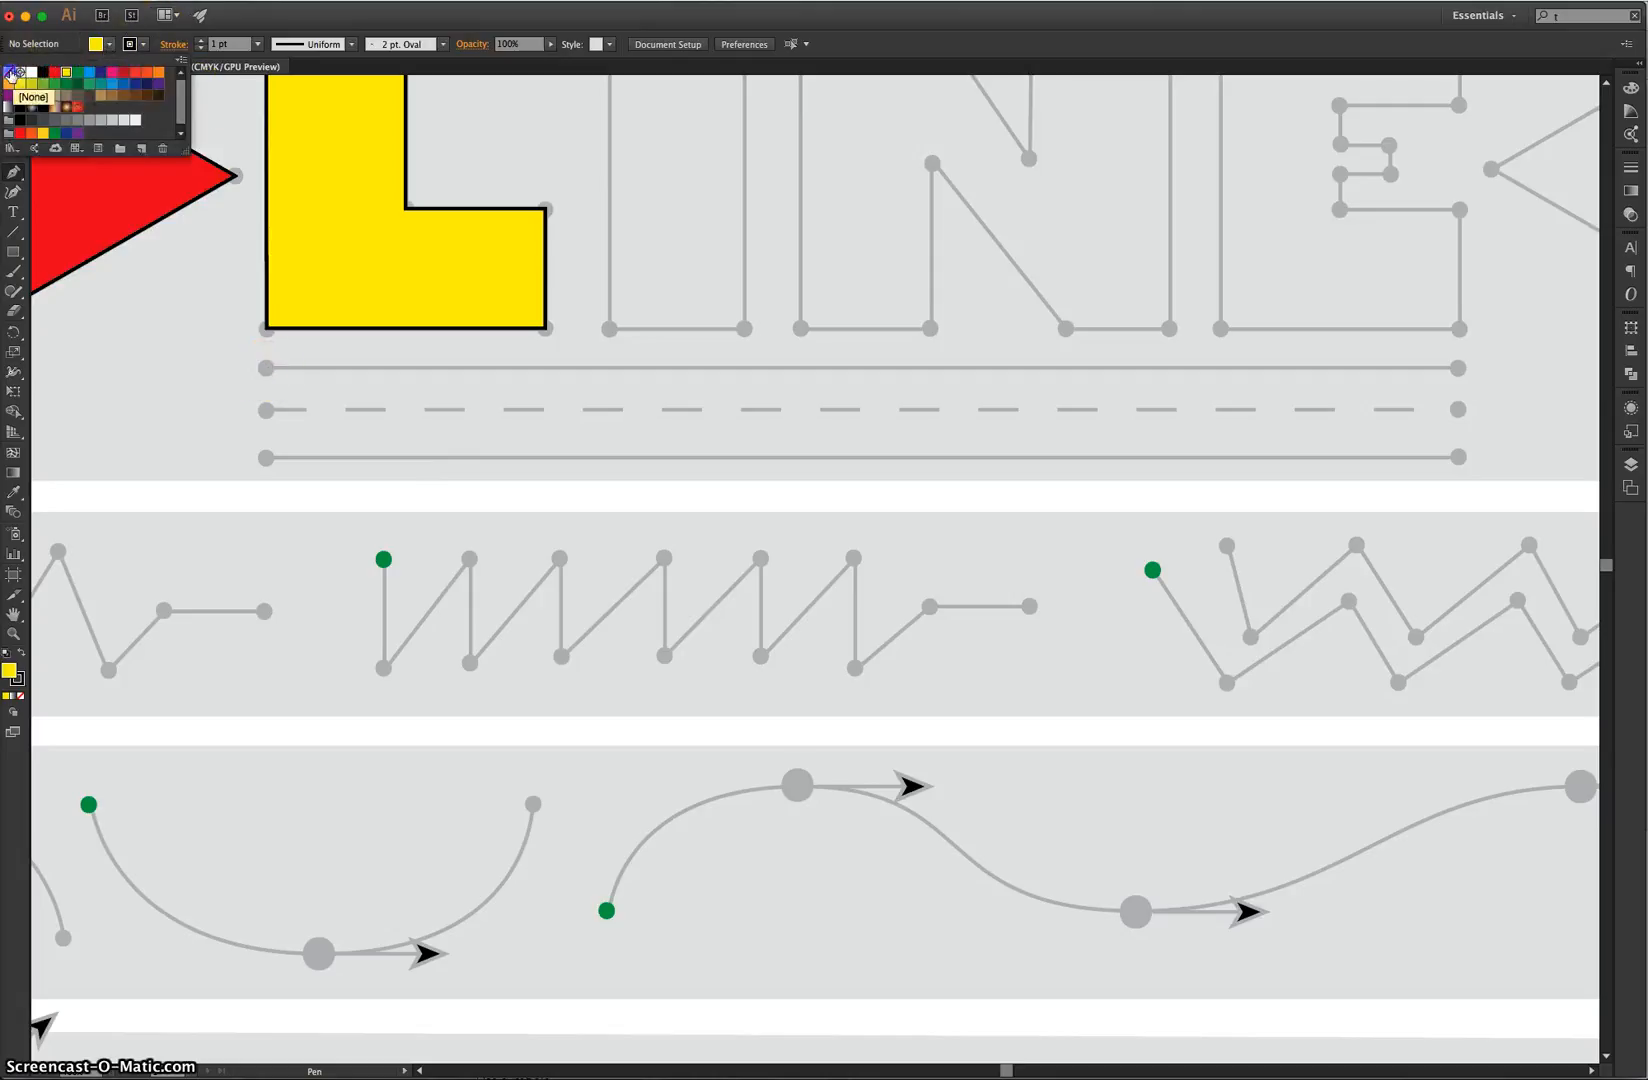
{"action": "left_click", "coordinate": [10, 74]}
{"action": "left_click", "coordinate": [72, 46]}
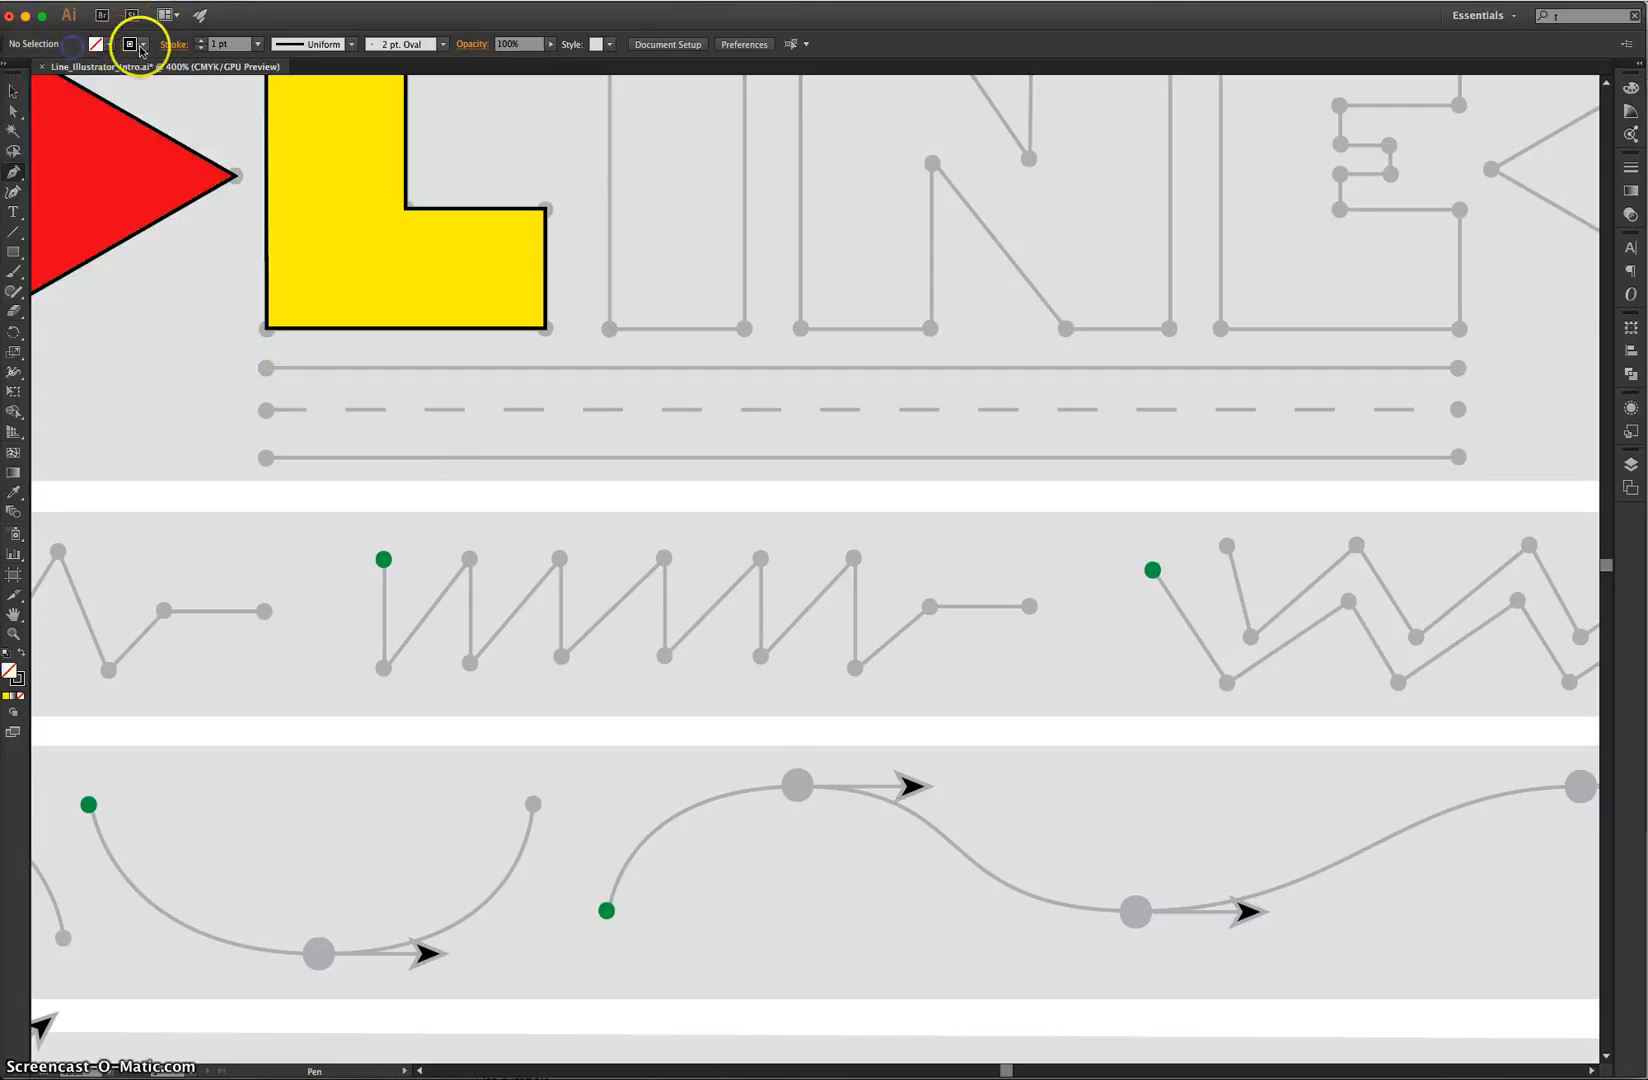
{"action": "left_click", "coordinate": [267, 369]}
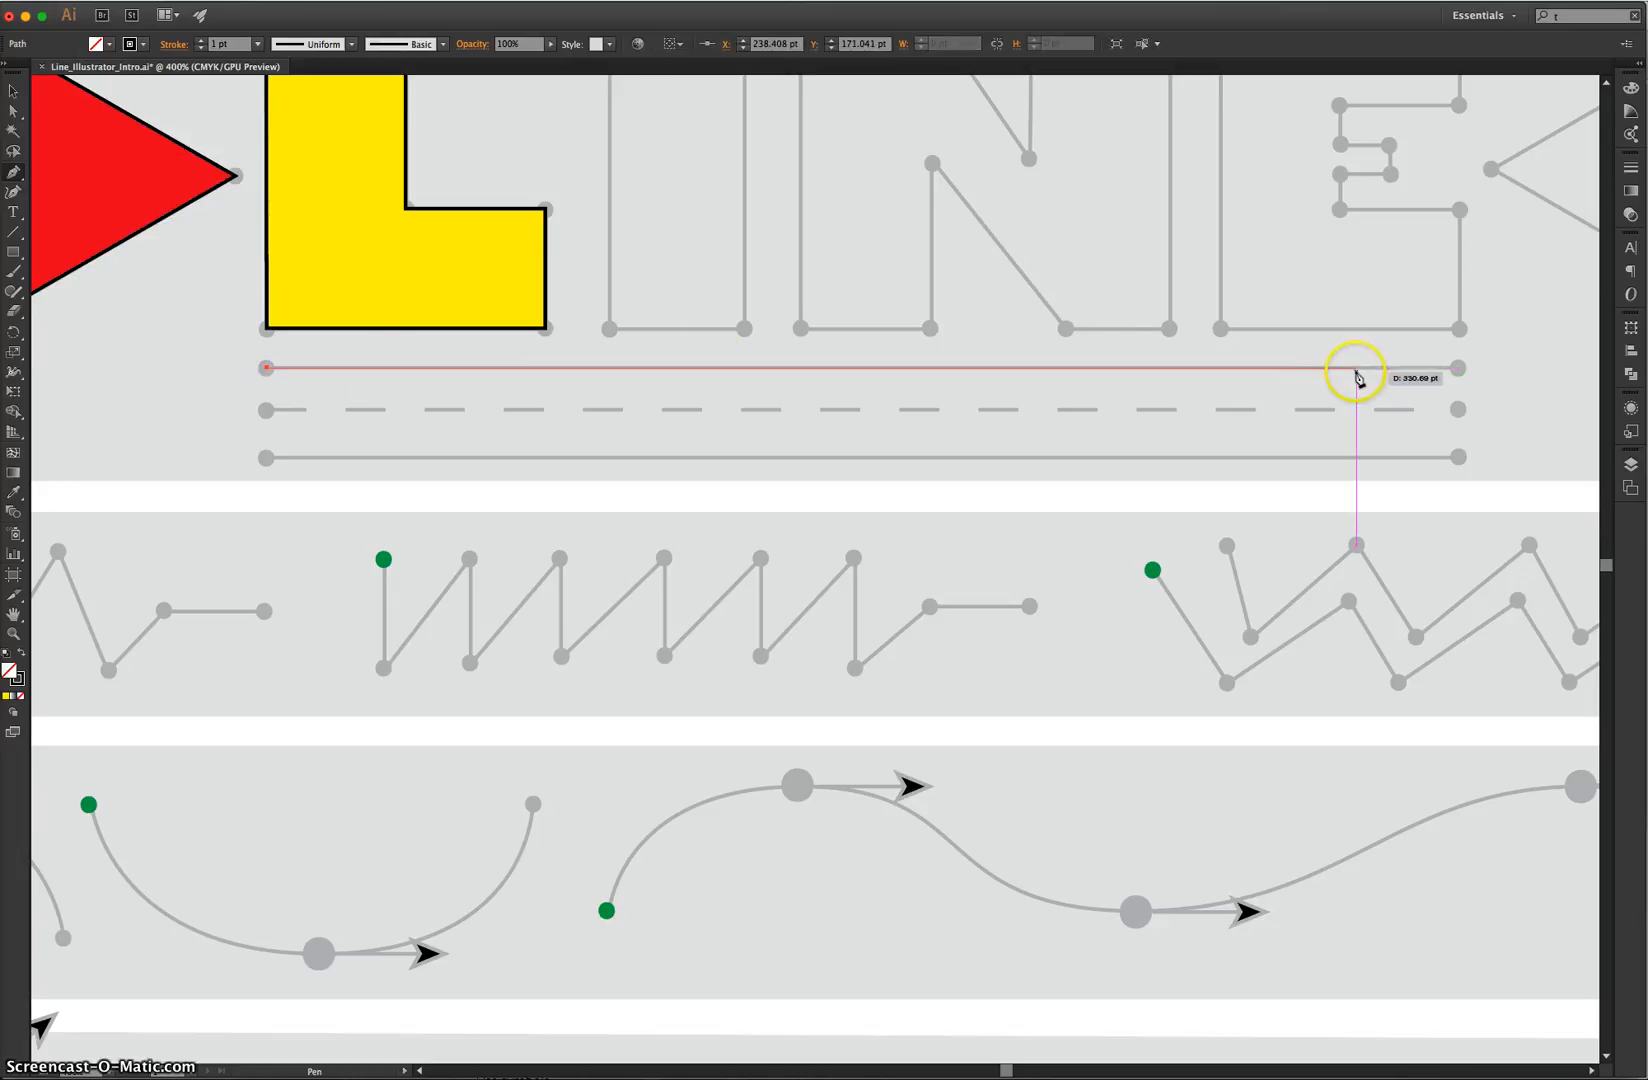
{"action": "left_click", "coordinate": [1459, 370]}
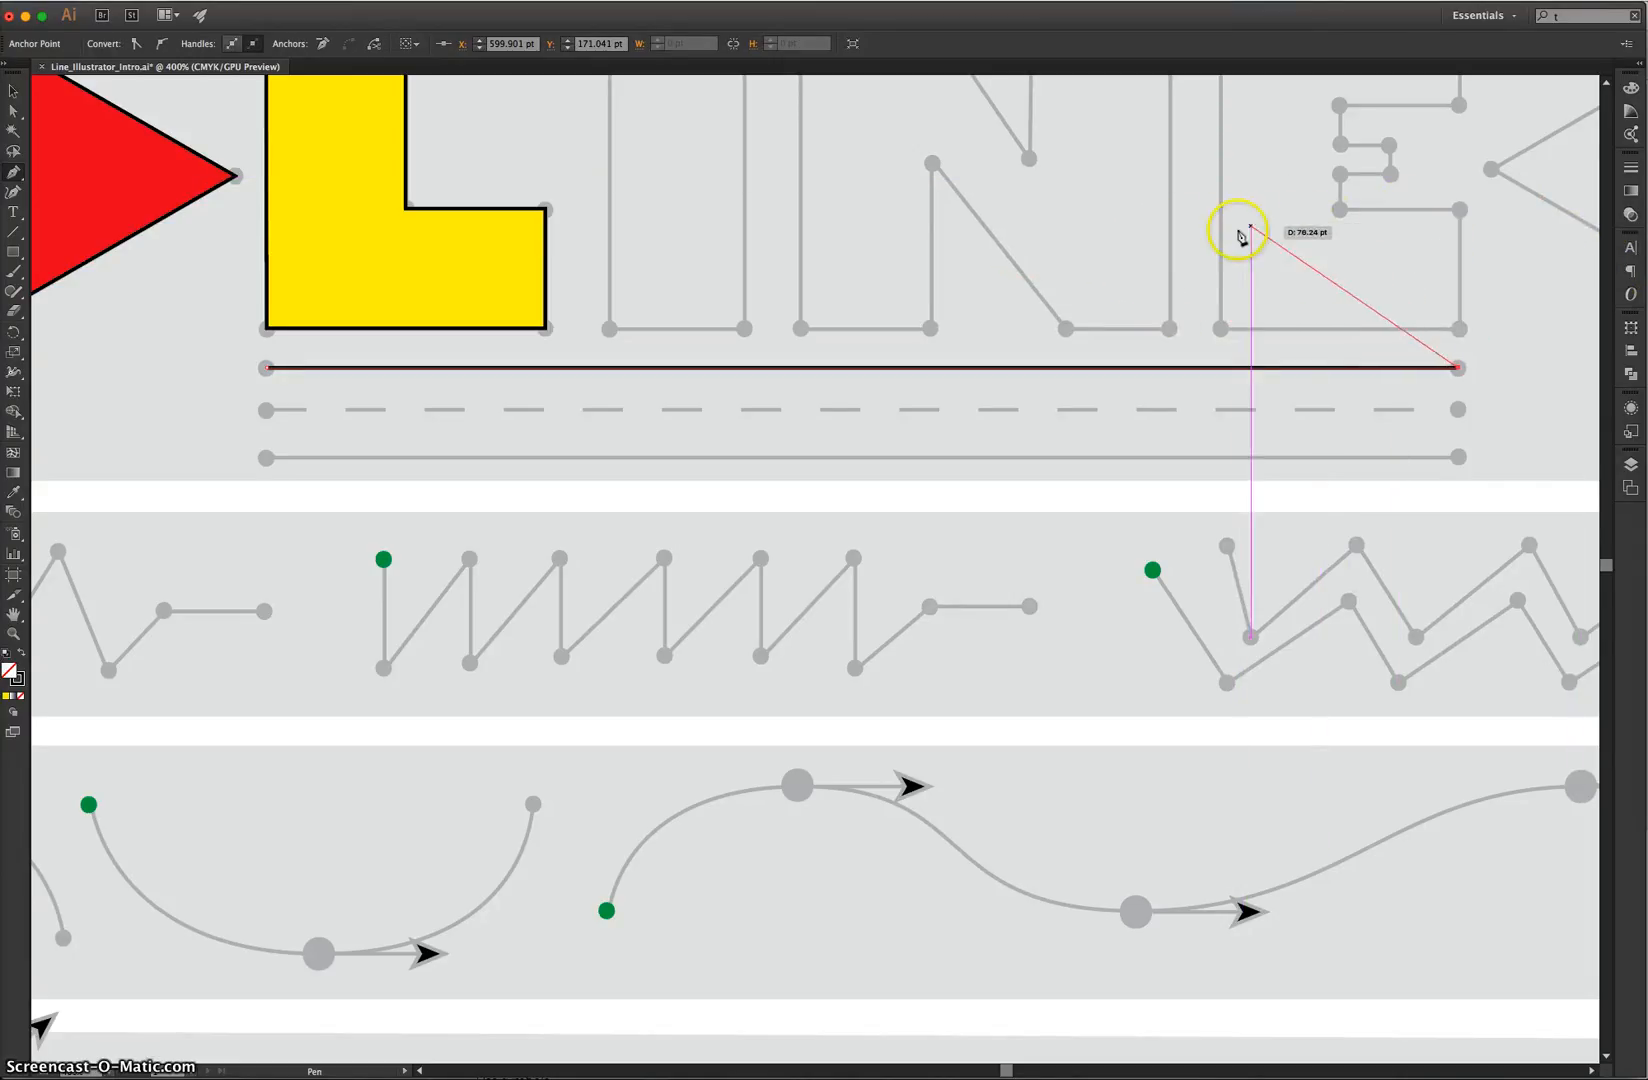
{"action": "left_click", "coordinate": [1012, 201]}
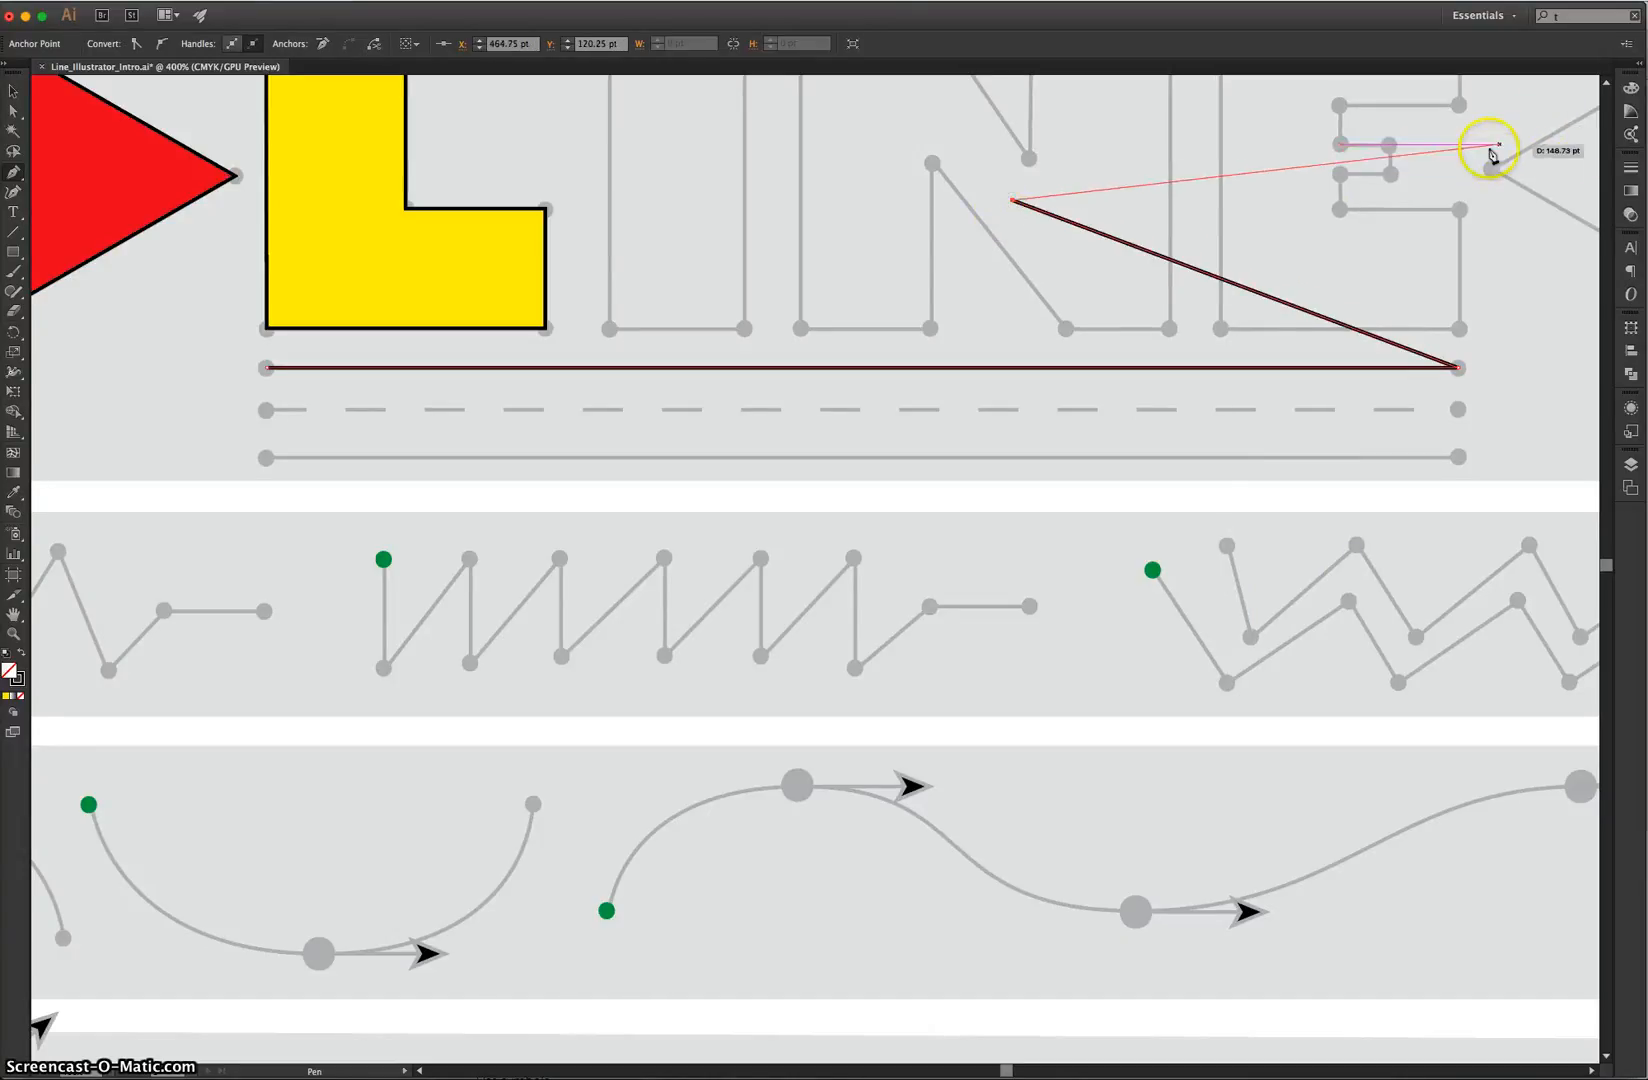
{"action": "key", "text": "v"}
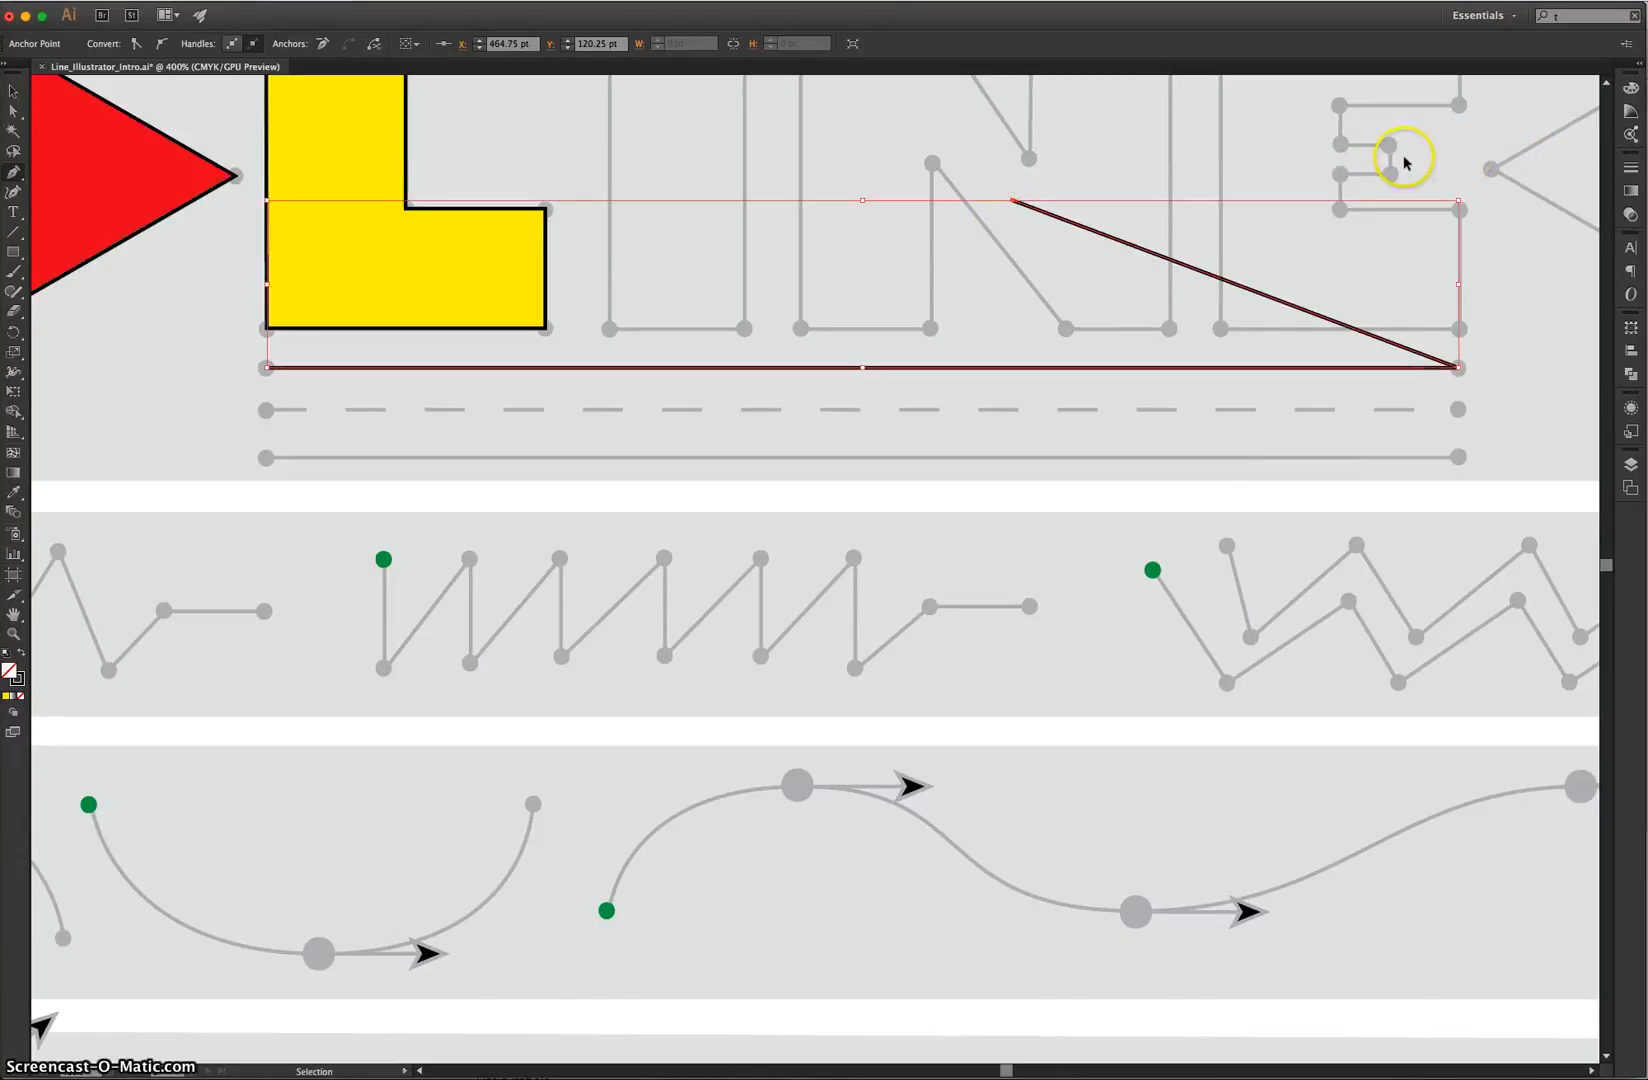
{"action": "key", "text": "super+z"}
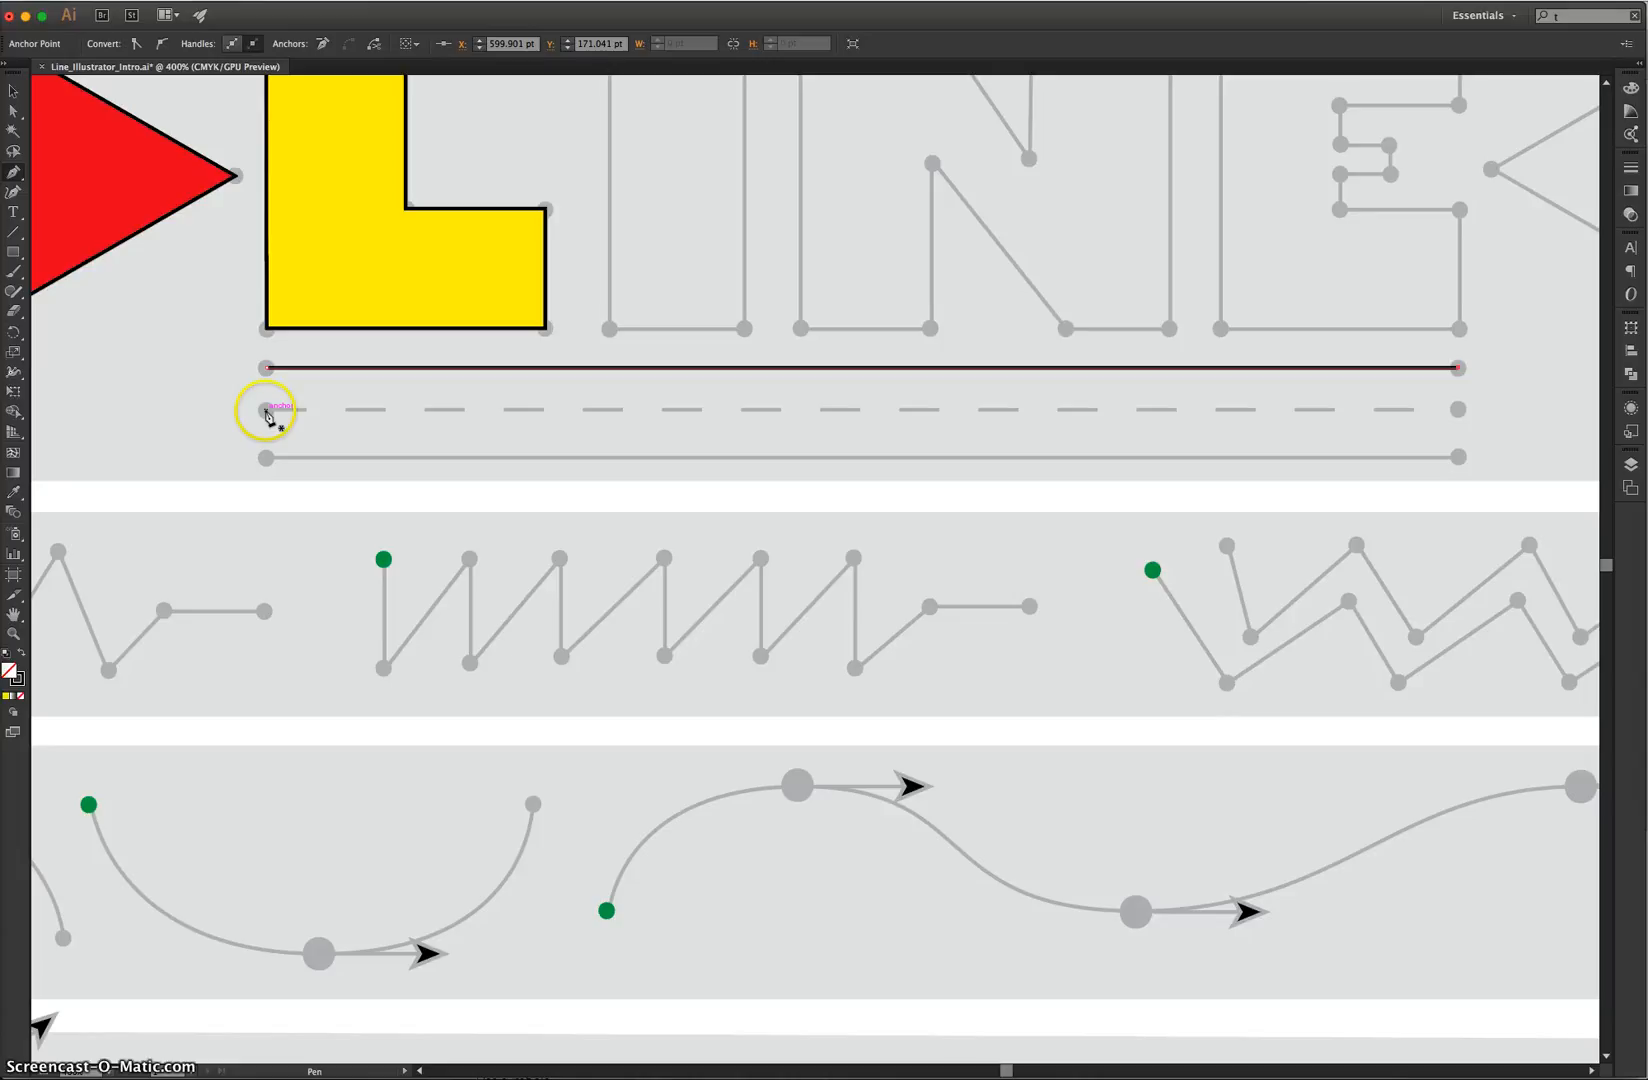
Trace the first four dashes of the dashed line beneath the LINE lettering as separate short straight paths
{"action": "left_click_drag", "start_coordinate": [266, 410], "coordinate": [309, 416]}
{"action": "left_click", "coordinate": [306, 410]}
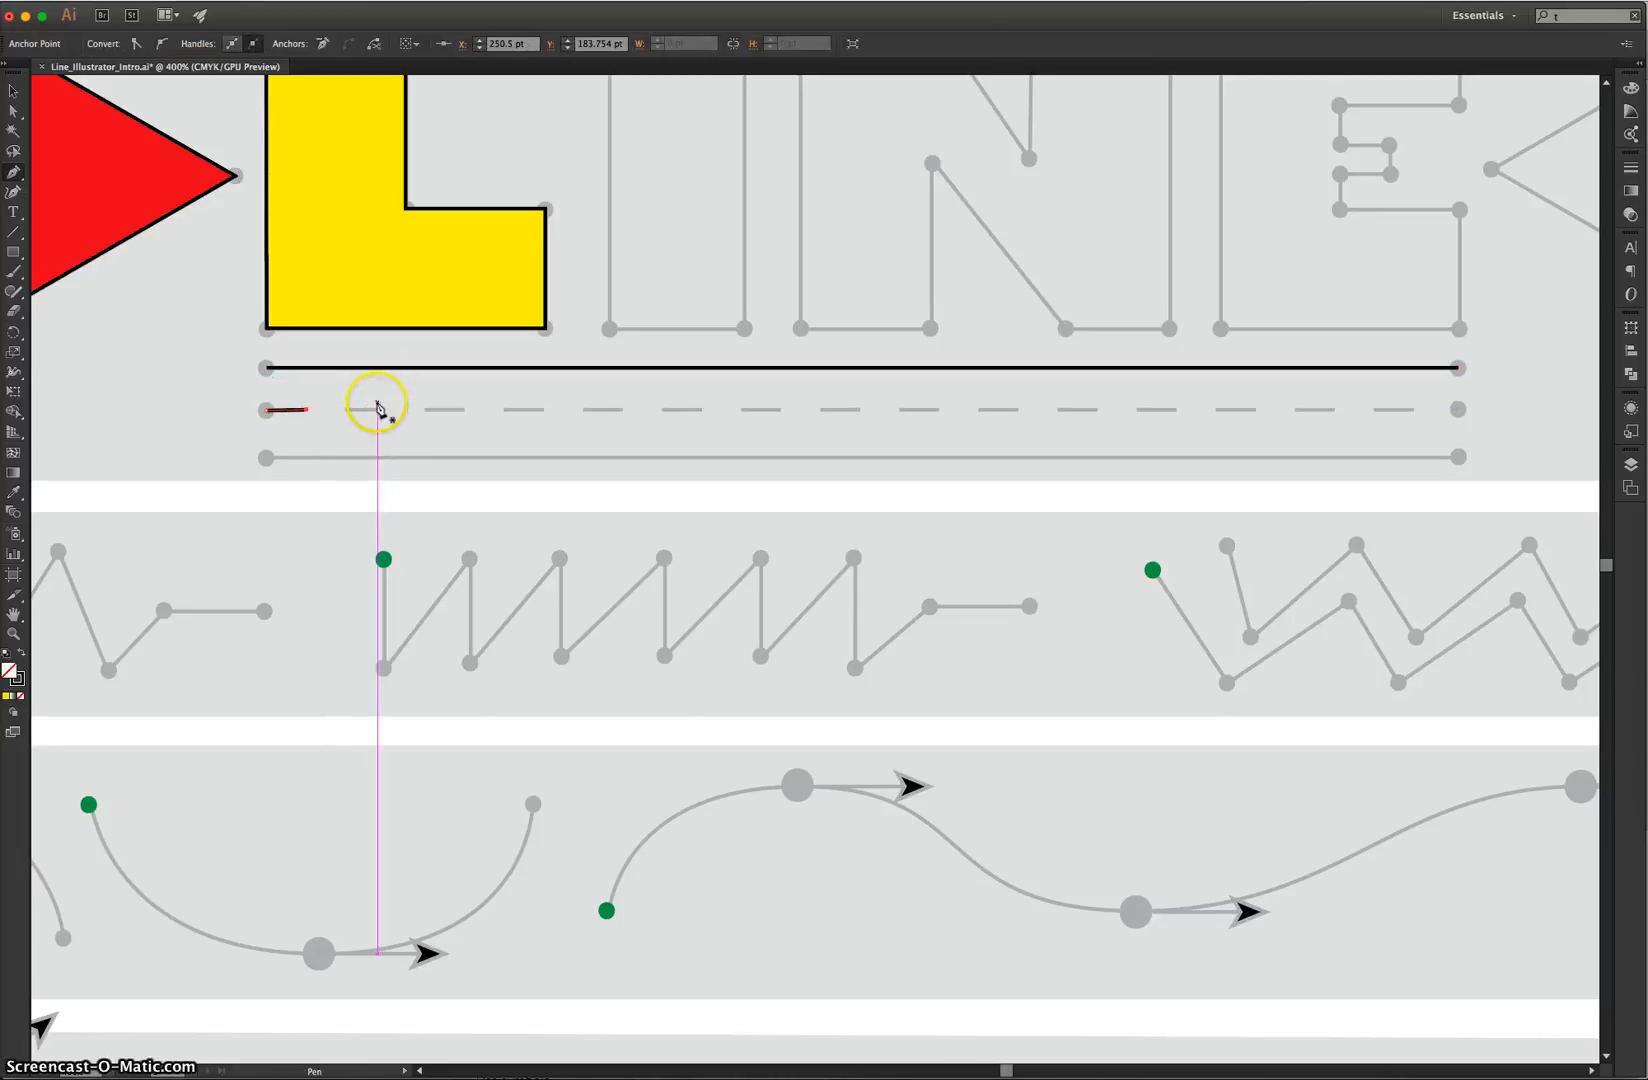
{"action": "left_click", "coordinate": [349, 410]}
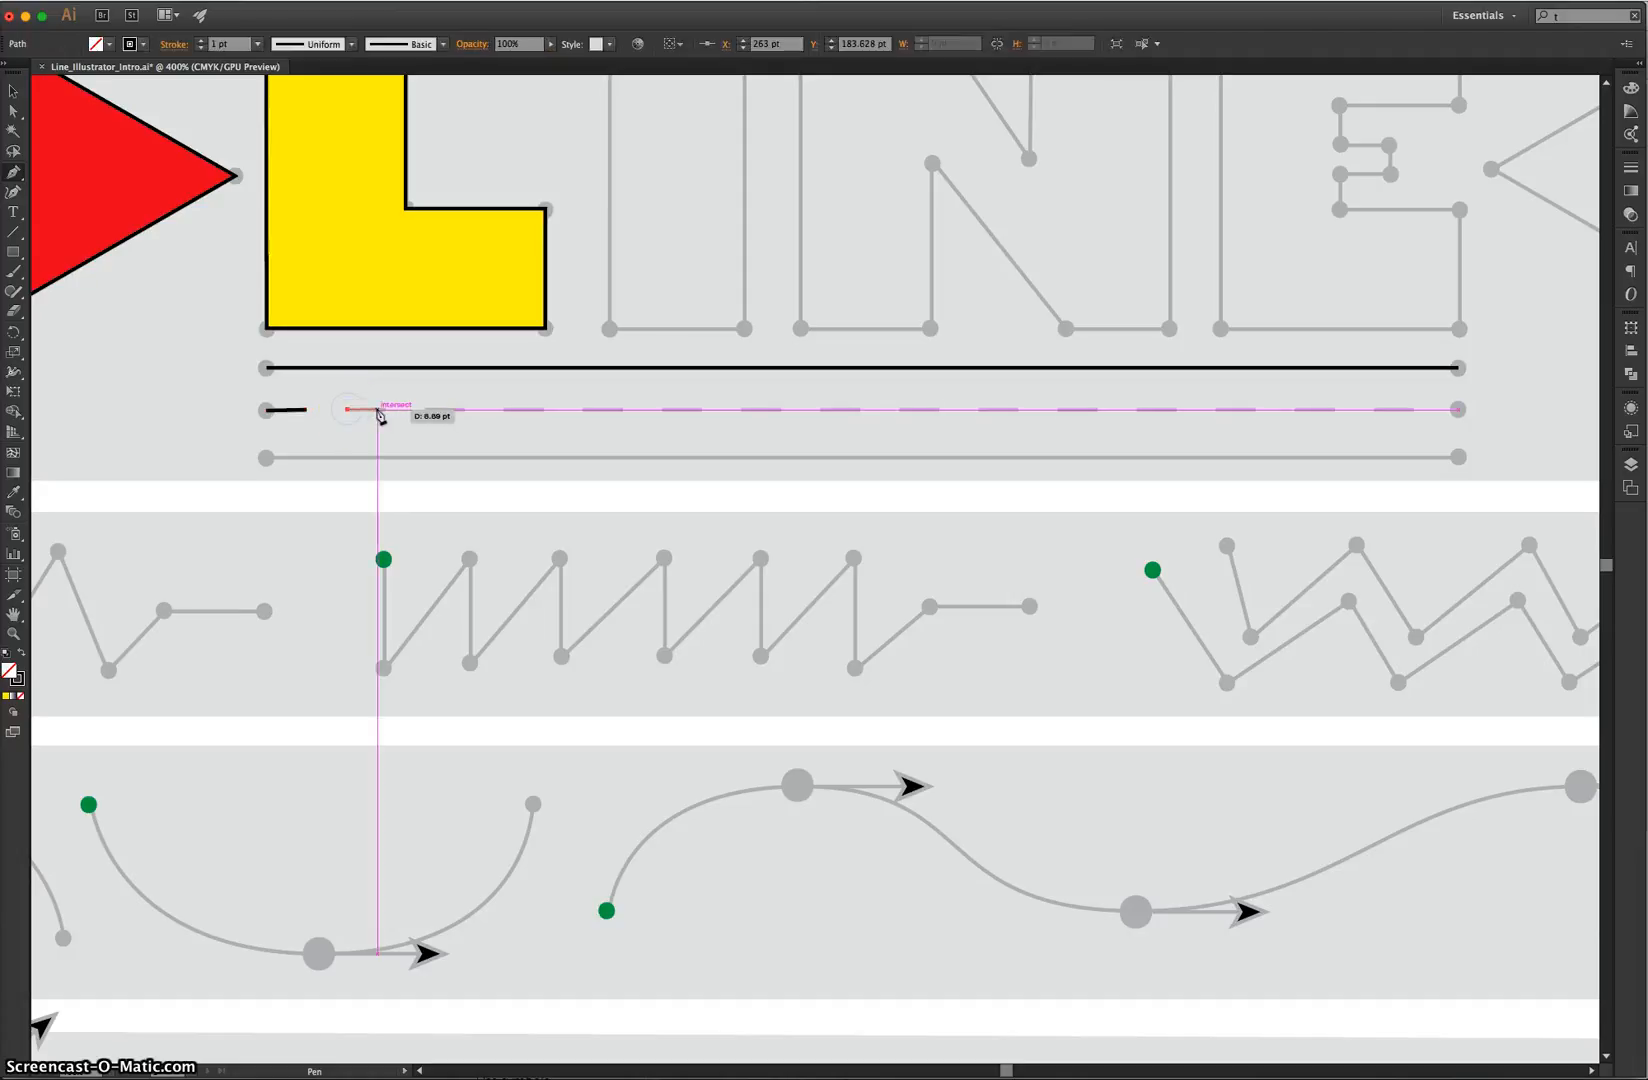
{"action": "left_click", "coordinate": [384, 410]}
{"action": "key", "text": "Escape"}
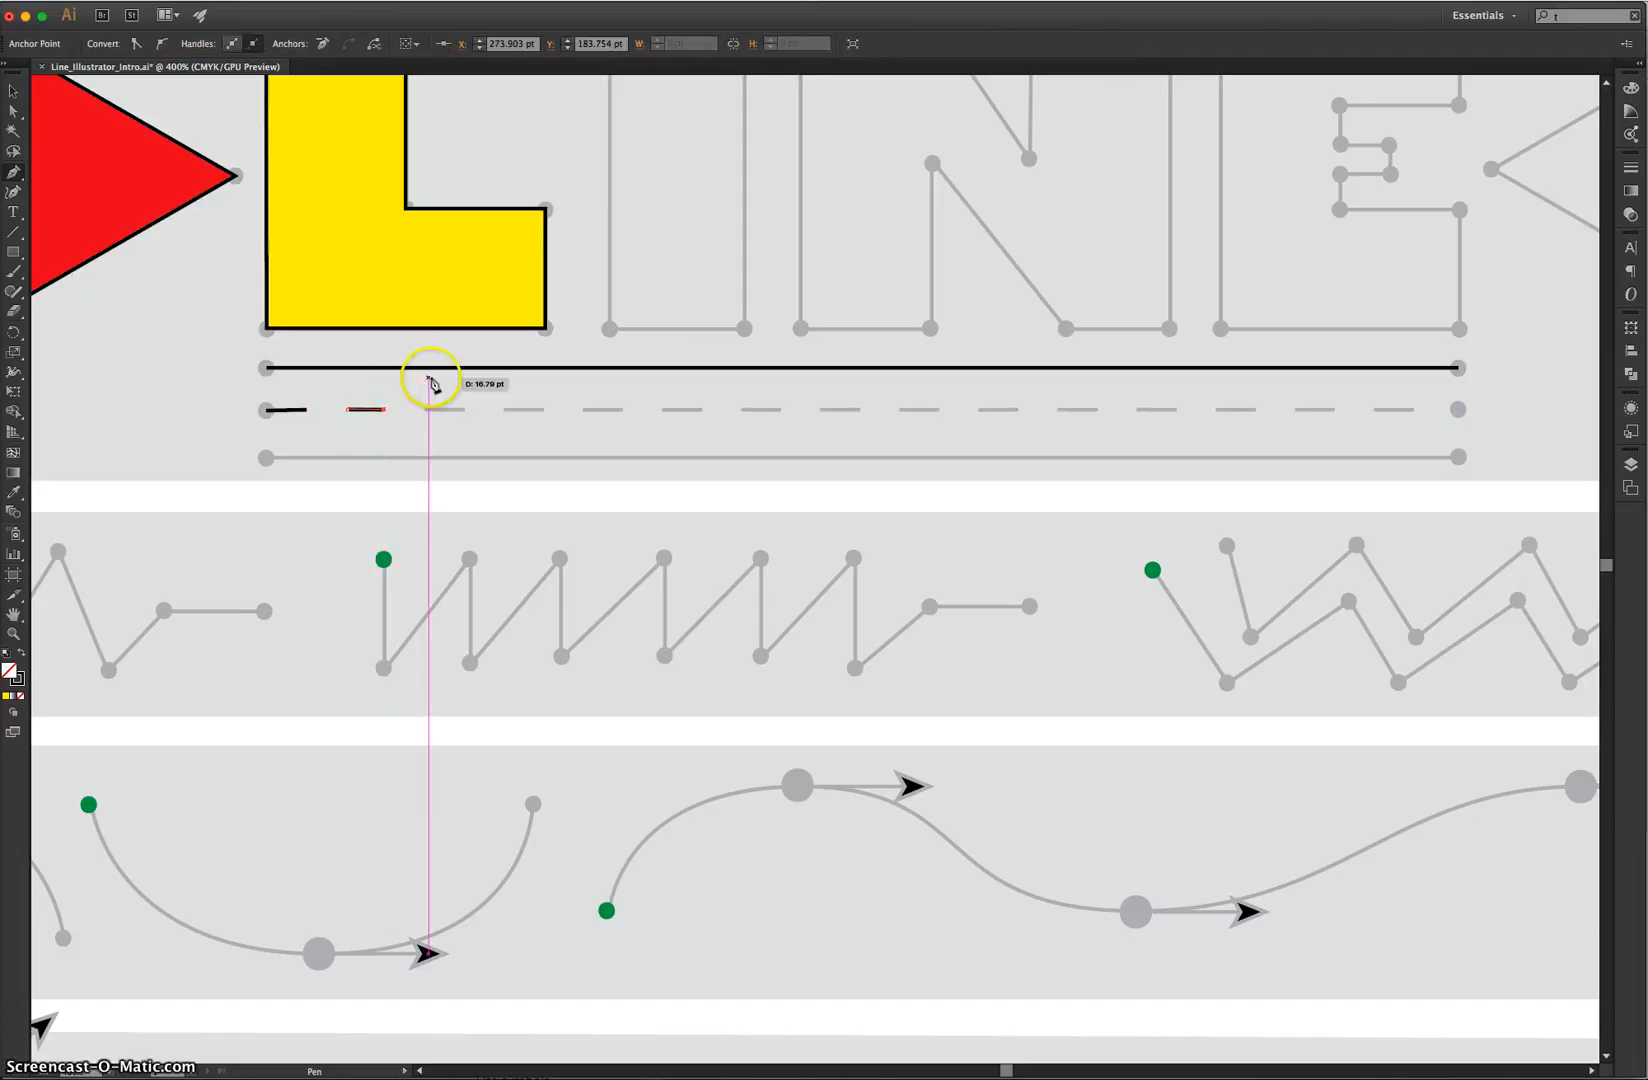
{"action": "left_click", "coordinate": [428, 410]}
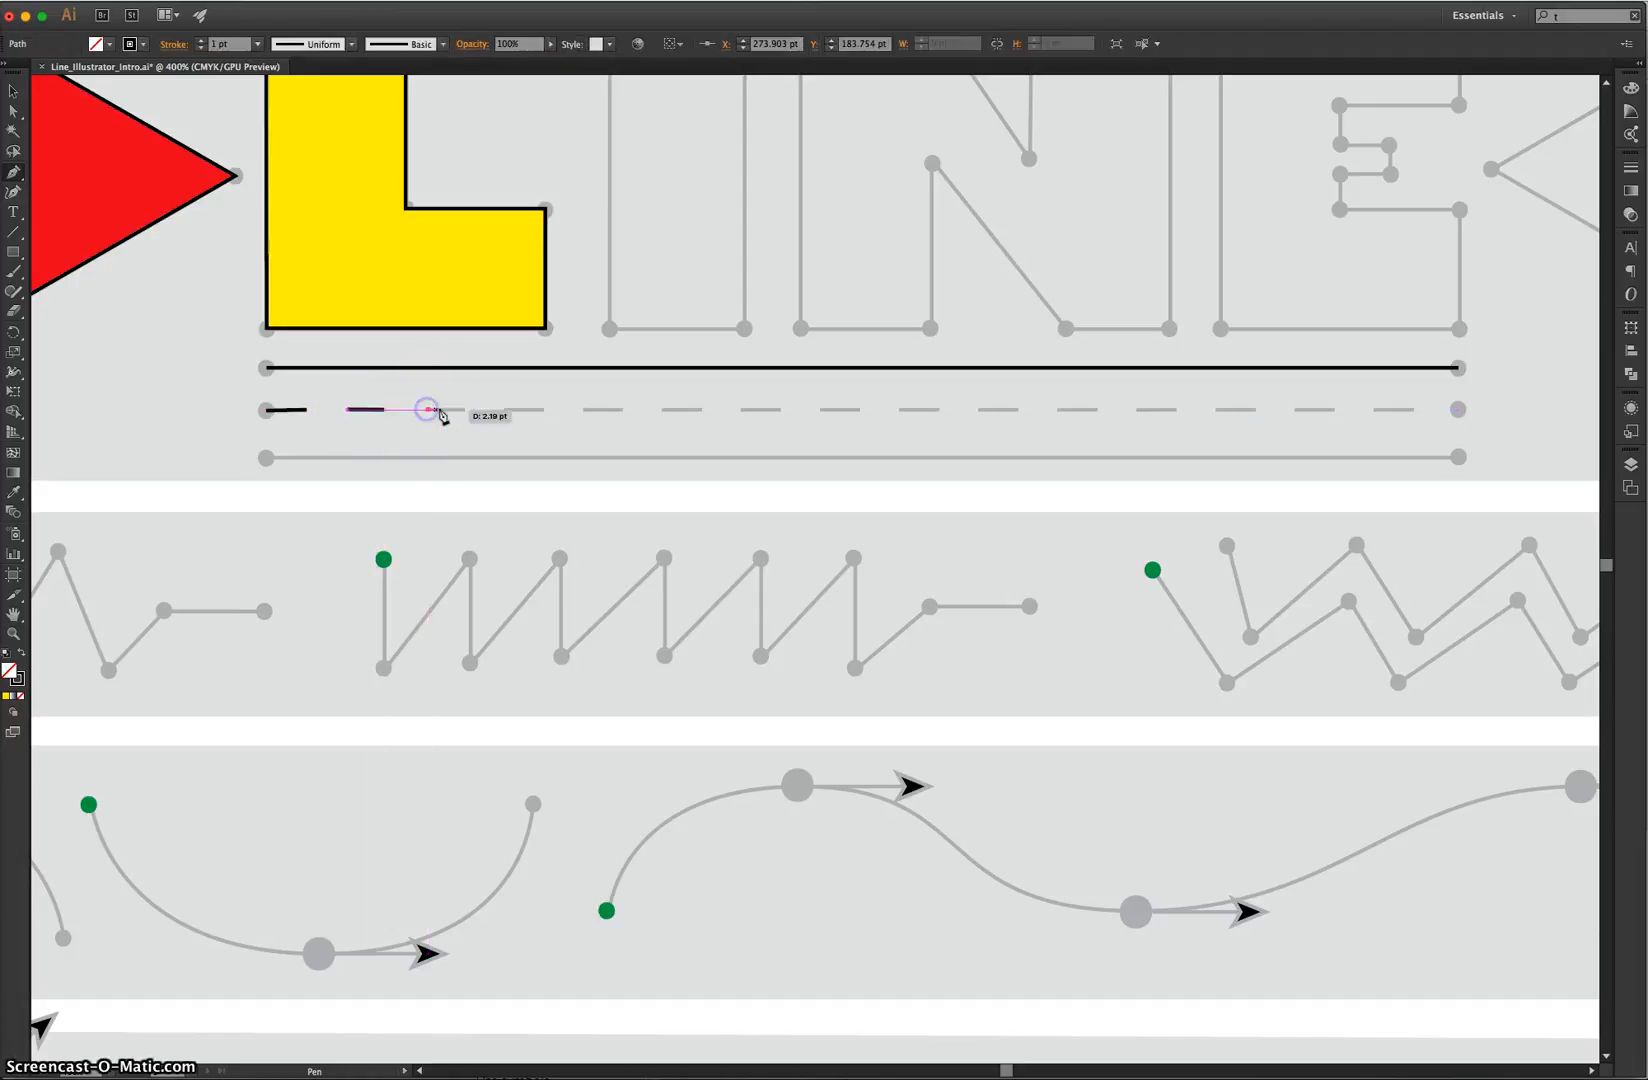
{"action": "left_click", "coordinate": [465, 410]}
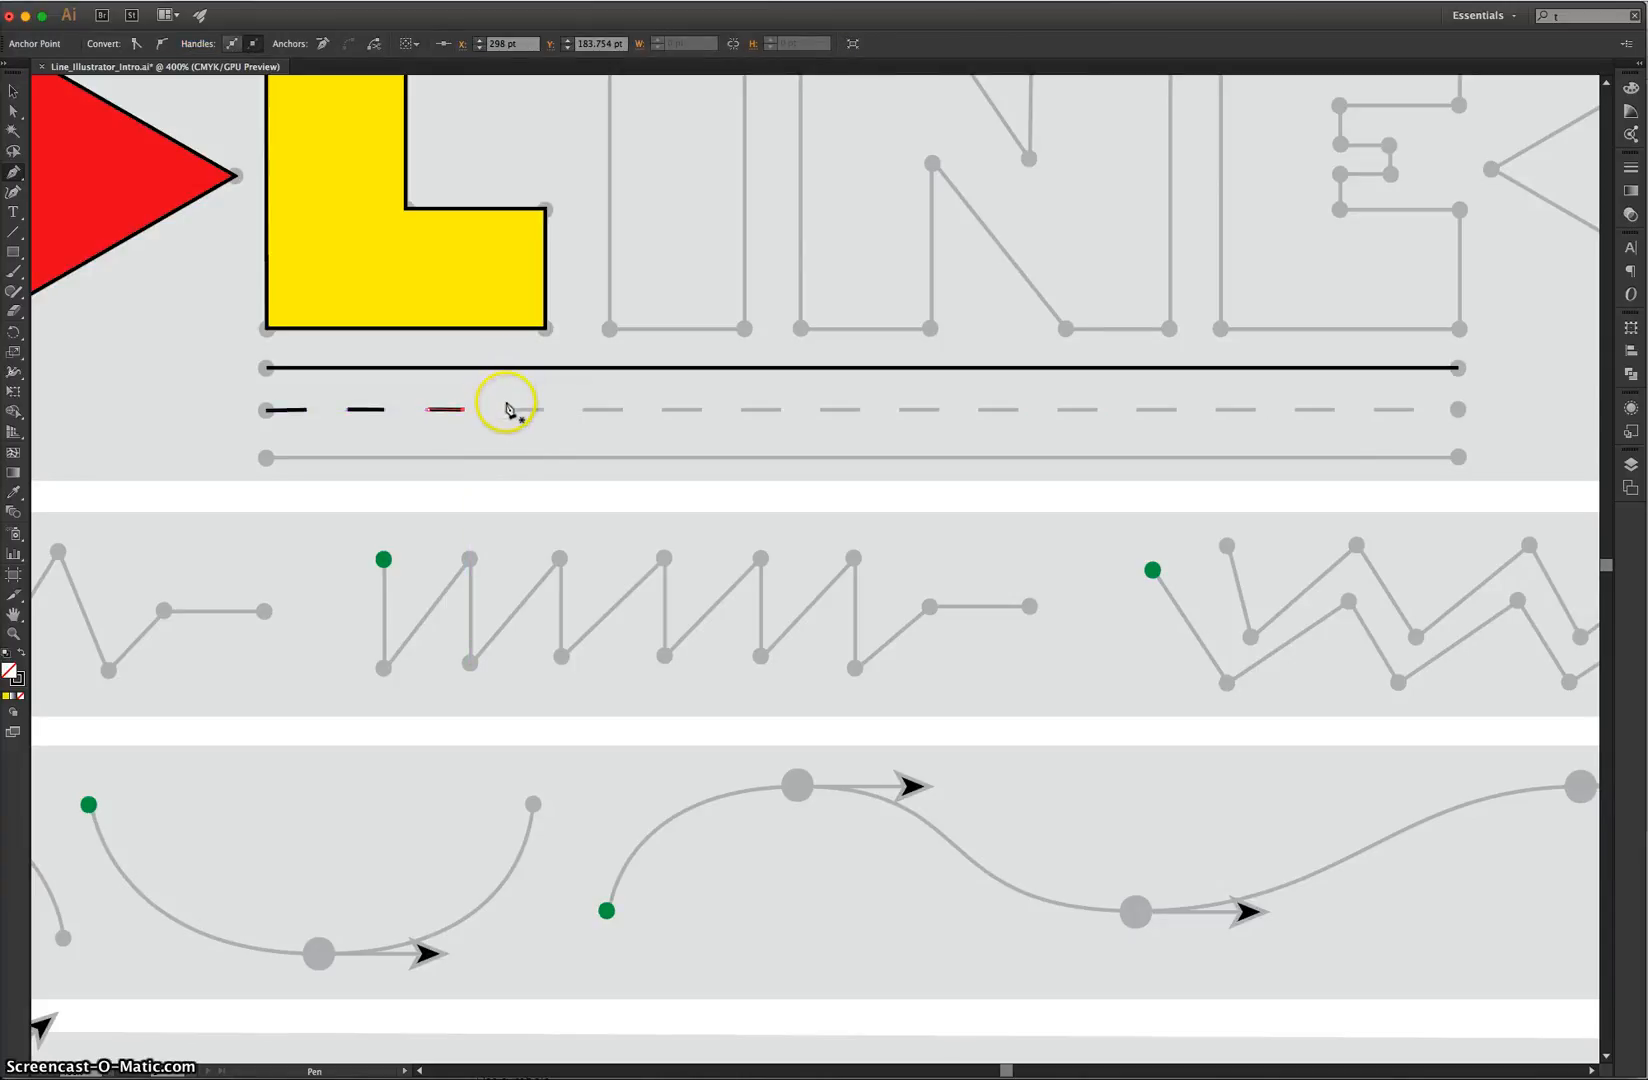
{"action": "key", "text": "Escape"}
{"action": "left_click", "coordinate": [505, 410]}
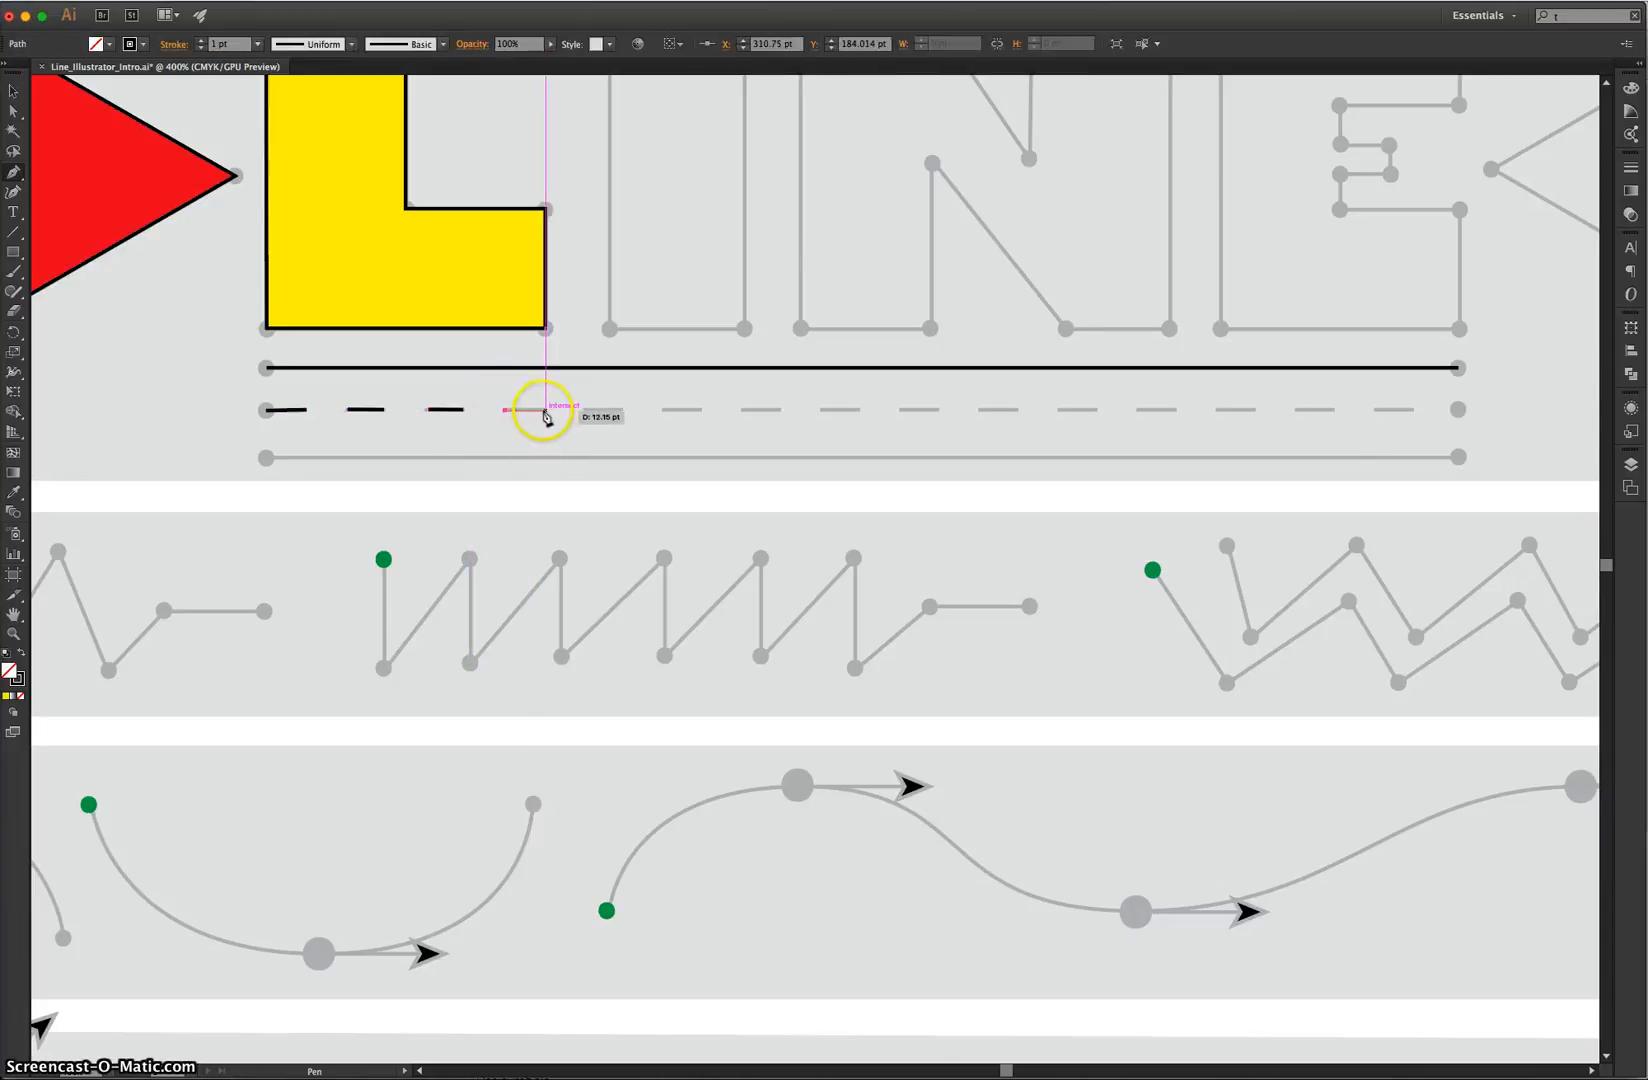
{"action": "left_click", "coordinate": [546, 410]}
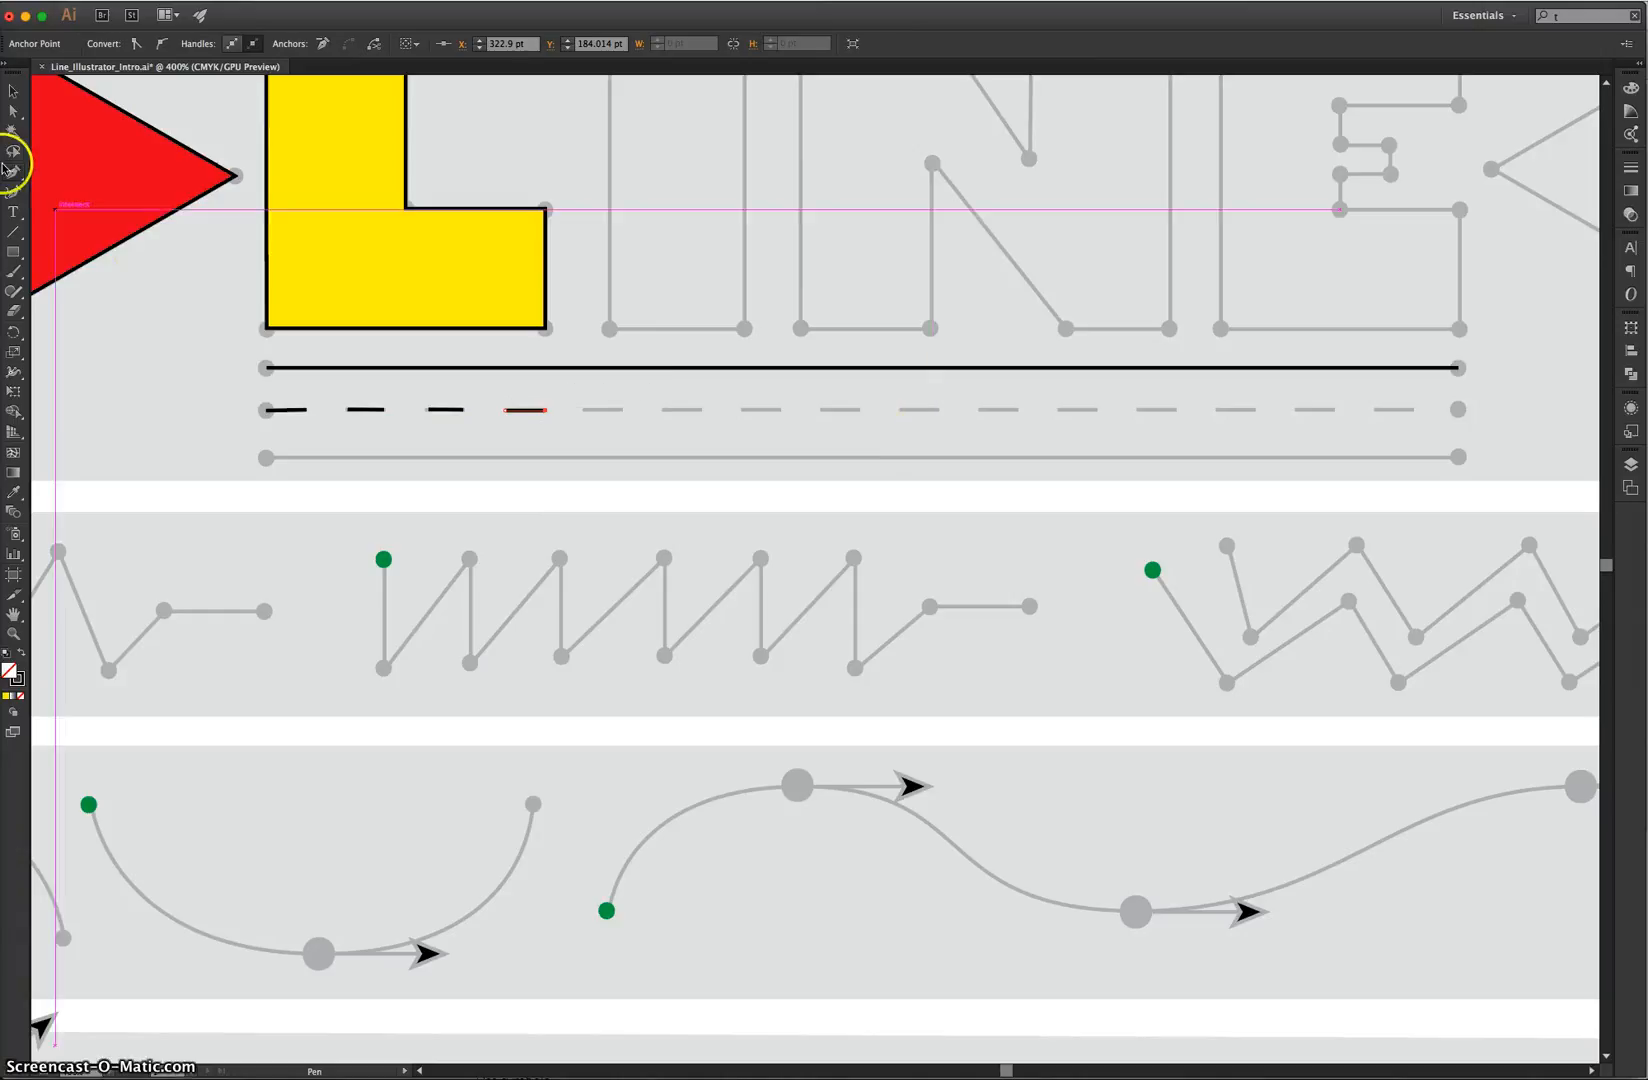
Change the stroke color of the traced upper solid line to magenta and deselect it
{"action": "left_click", "coordinate": [13, 91]}
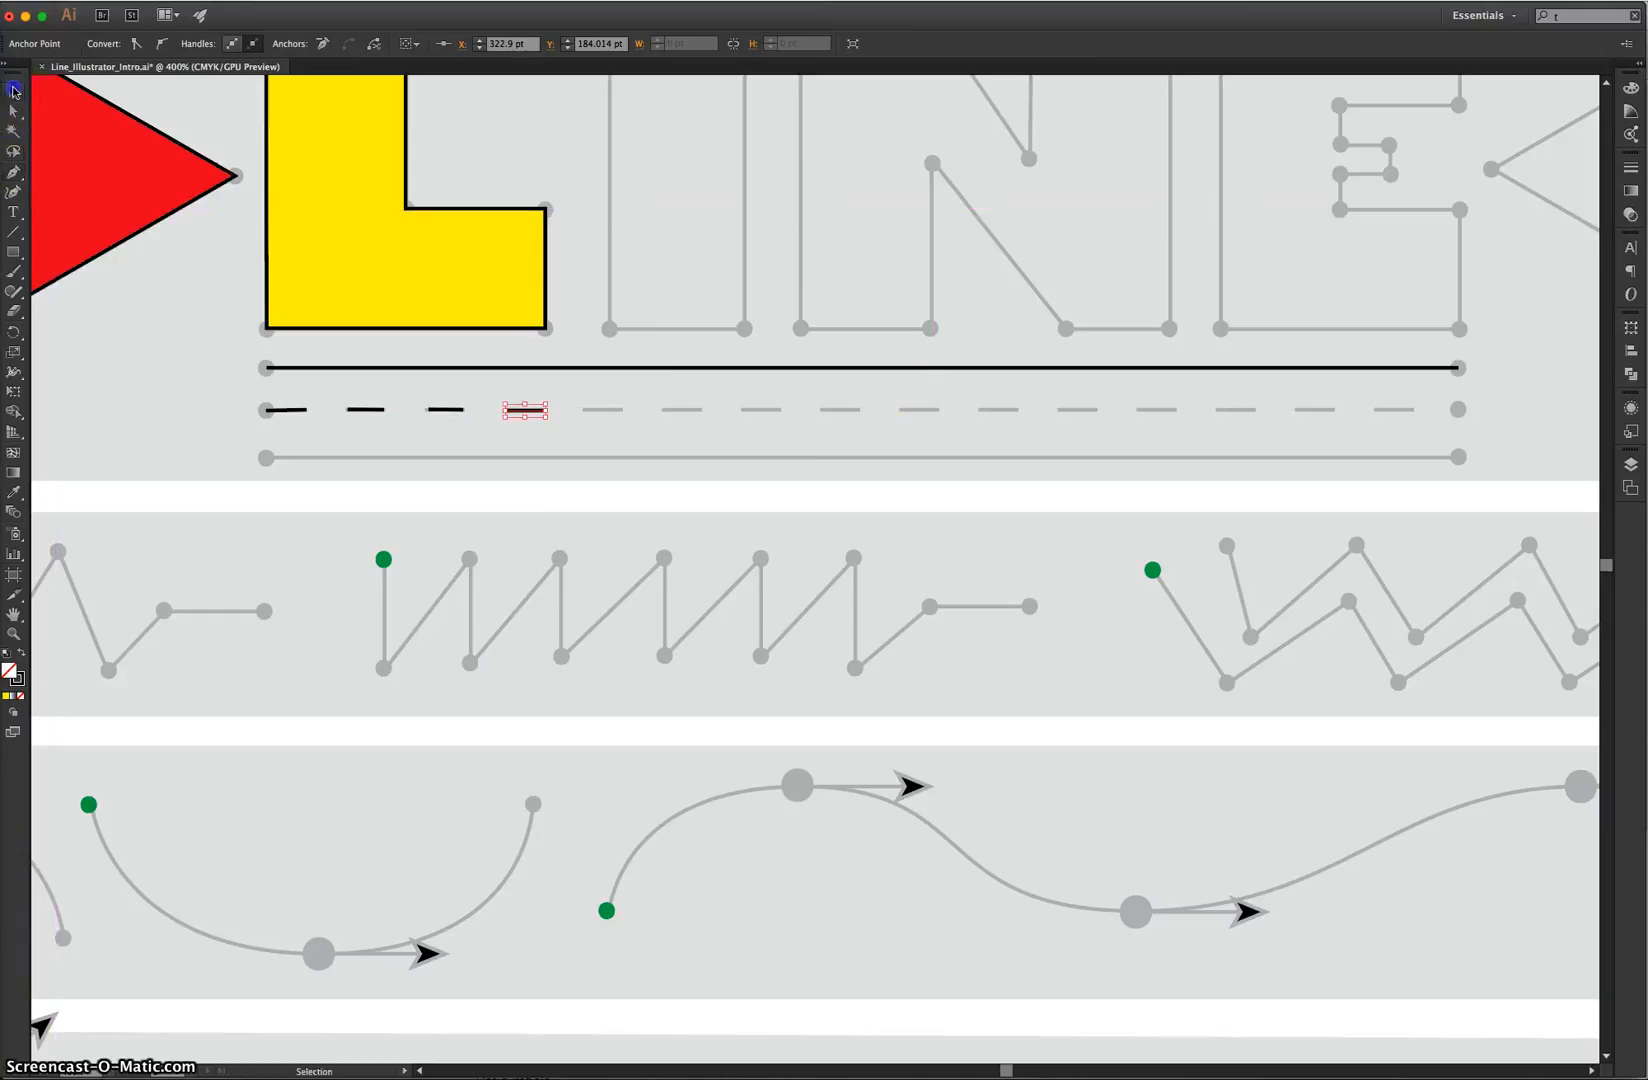
{"action": "left_click", "coordinate": [498, 368]}
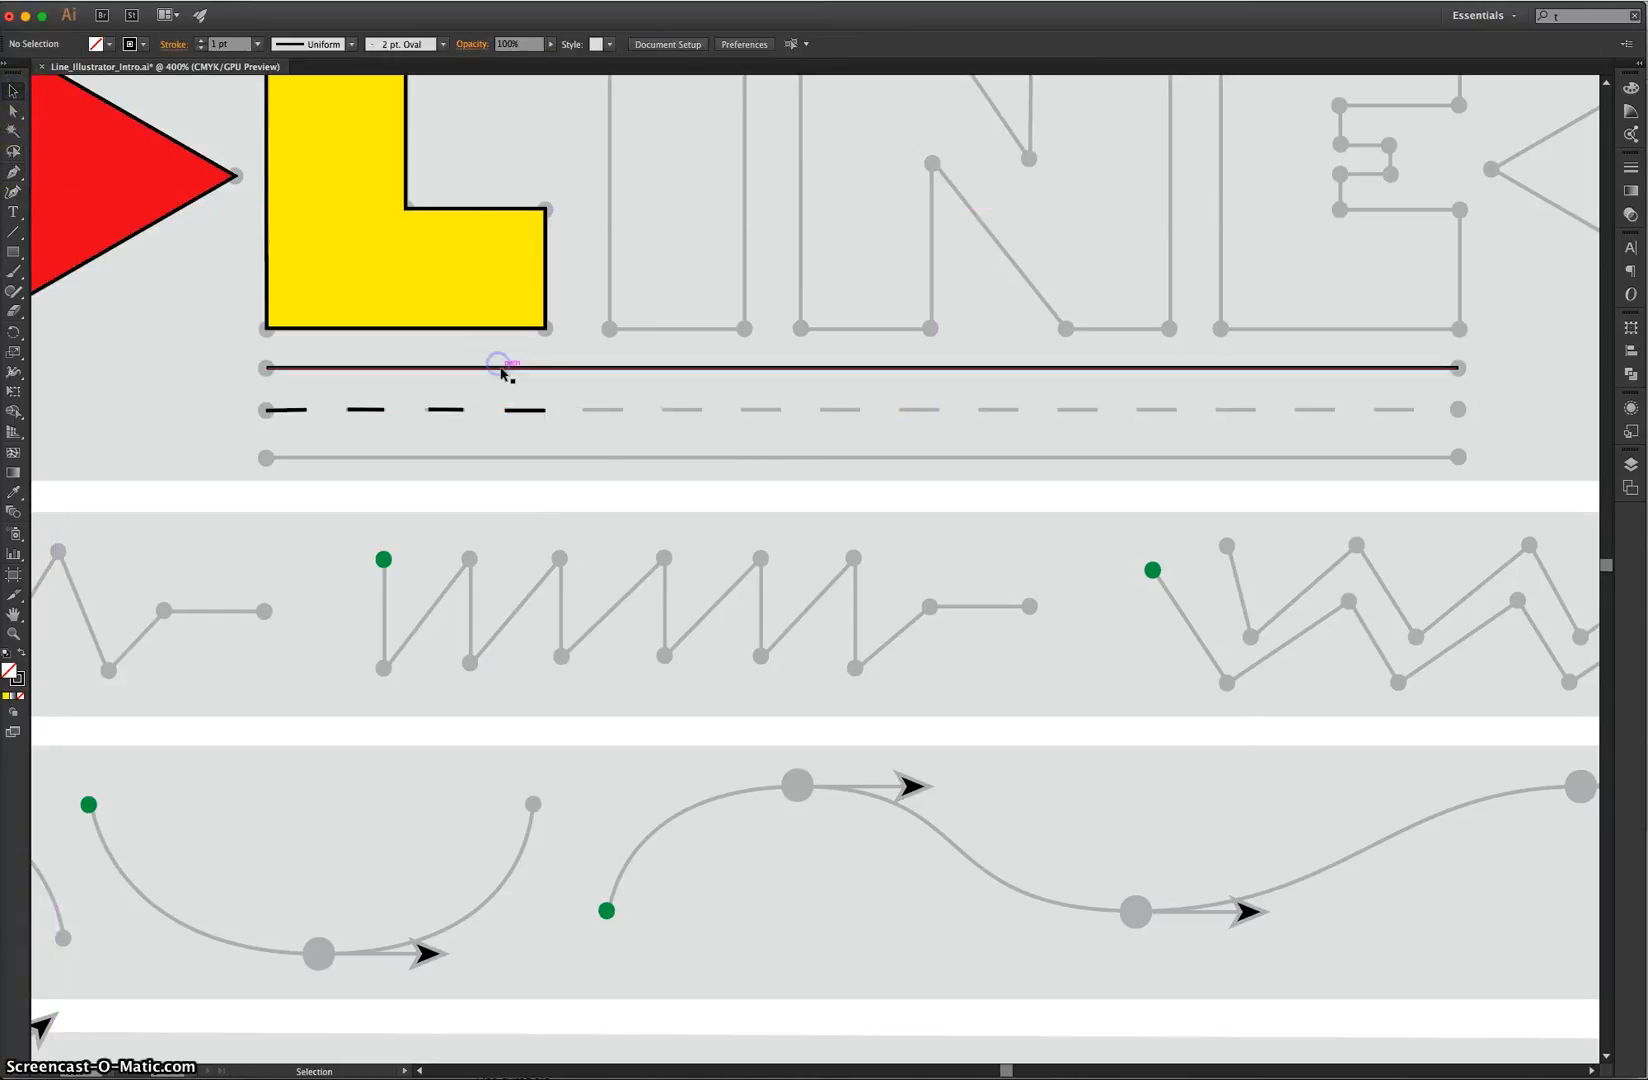
{"action": "left_click", "coordinate": [145, 44]}
{"action": "left_click", "coordinate": [113, 74]}
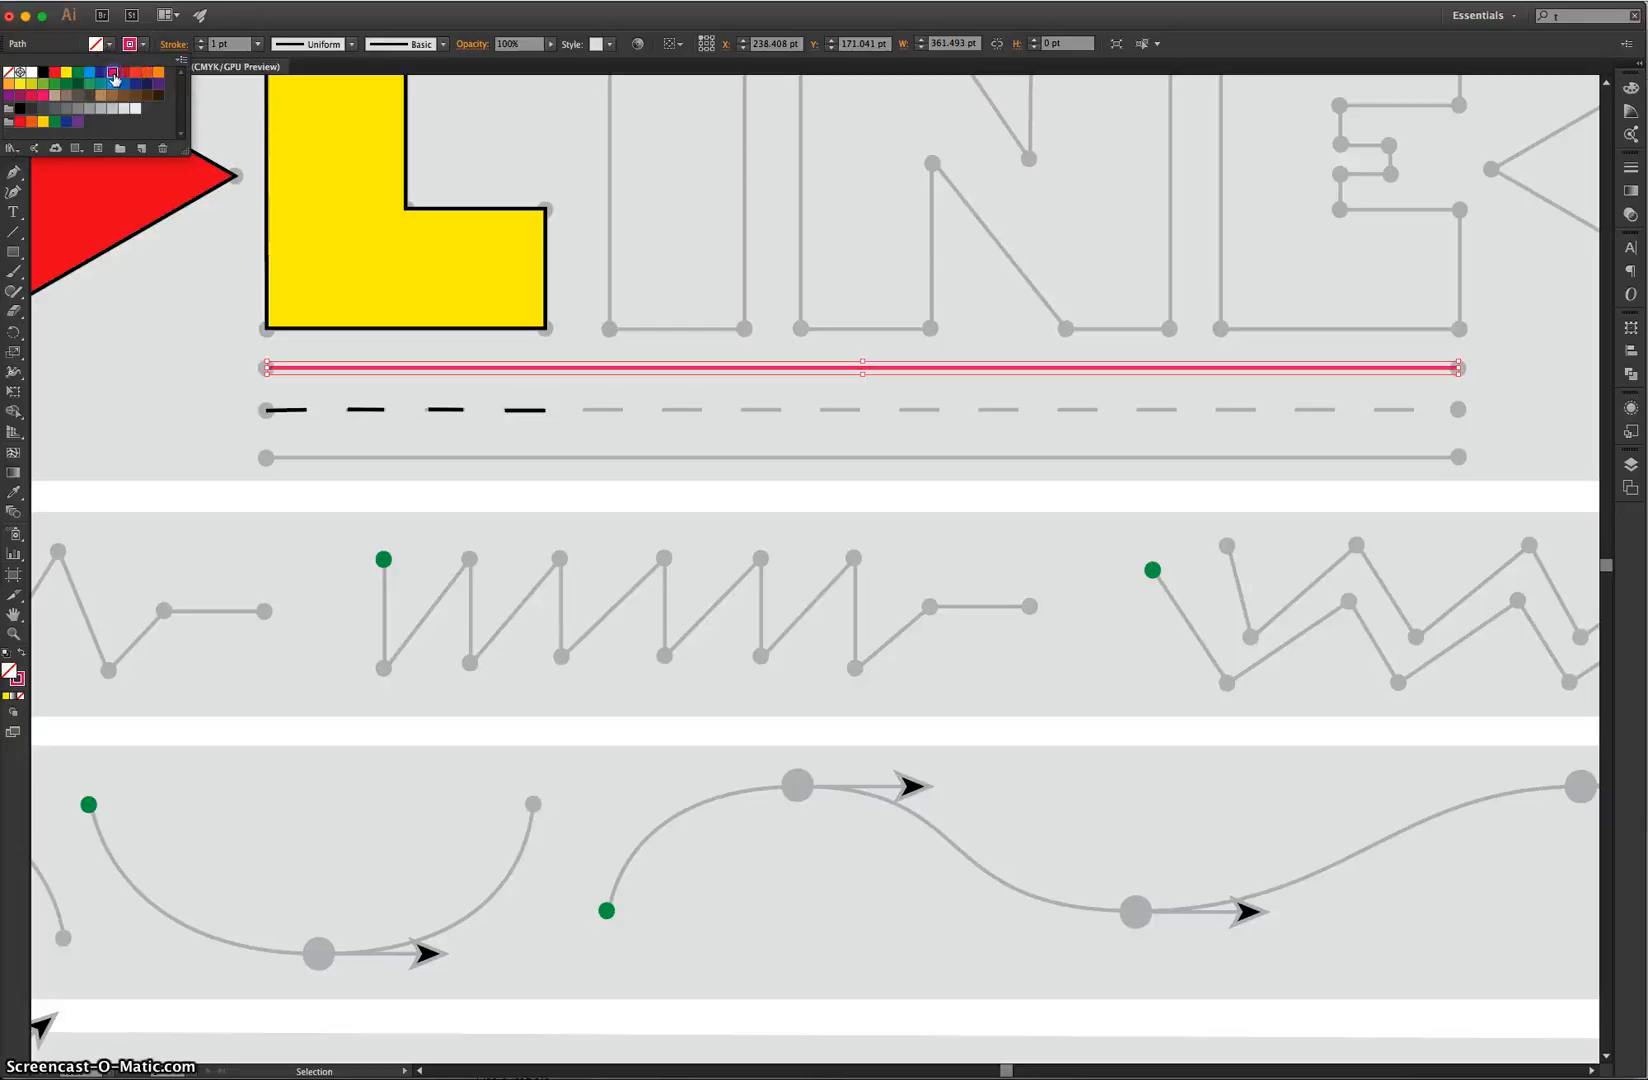
{"action": "left_click", "coordinate": [192, 401]}
Change the stroke color of the first and third traced dashes beneath the LINE lettering to blue and deselect them
{"action": "left_click", "coordinate": [305, 410]}
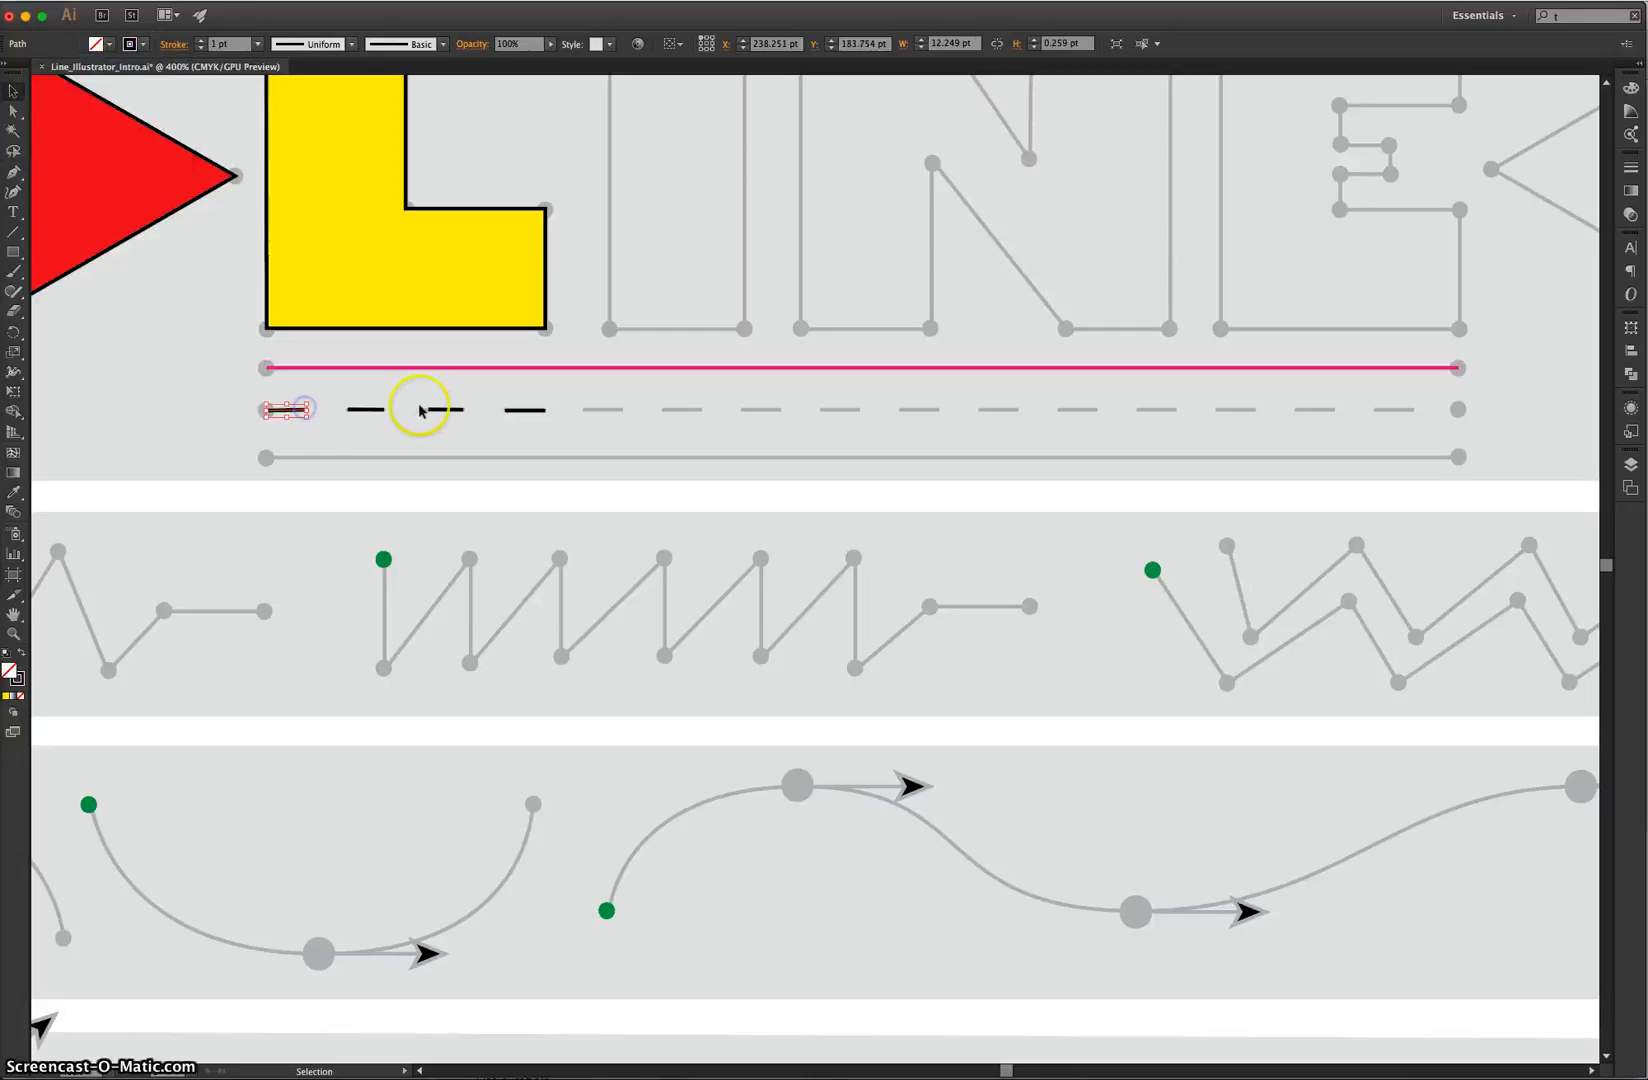
{"action": "left_click", "coordinate": [440, 410], "text": "shift"}
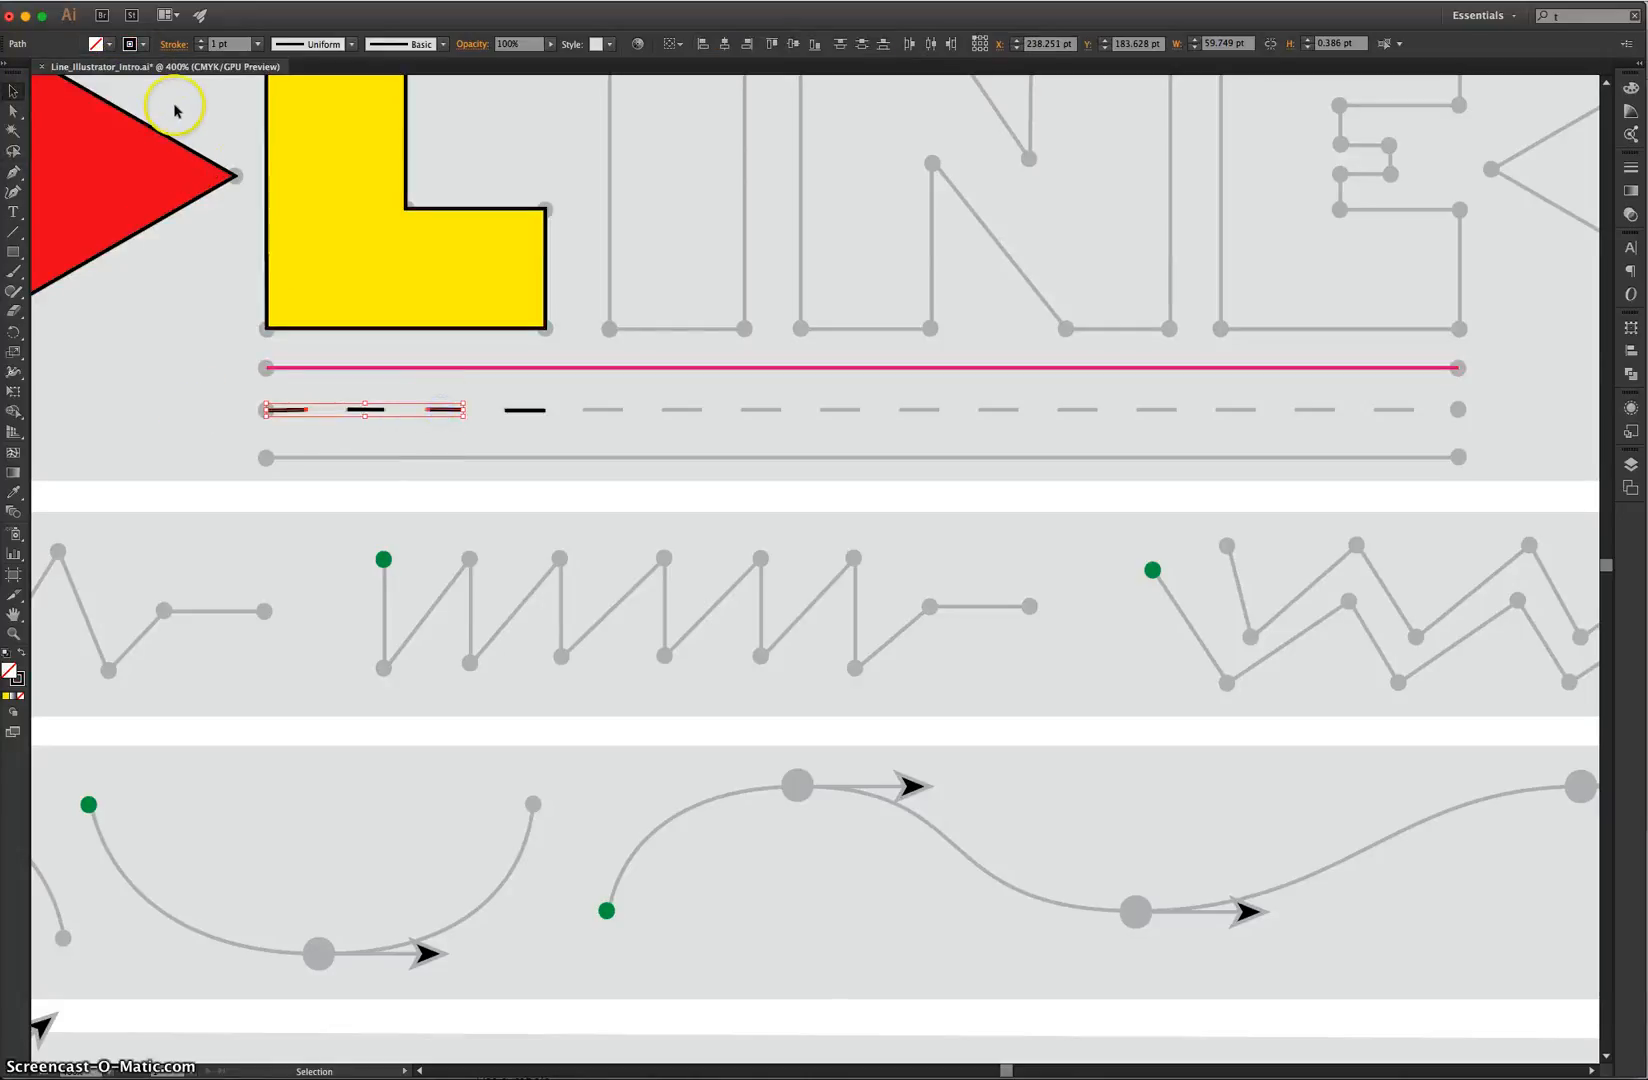
{"action": "left_click", "coordinate": [136, 44]}
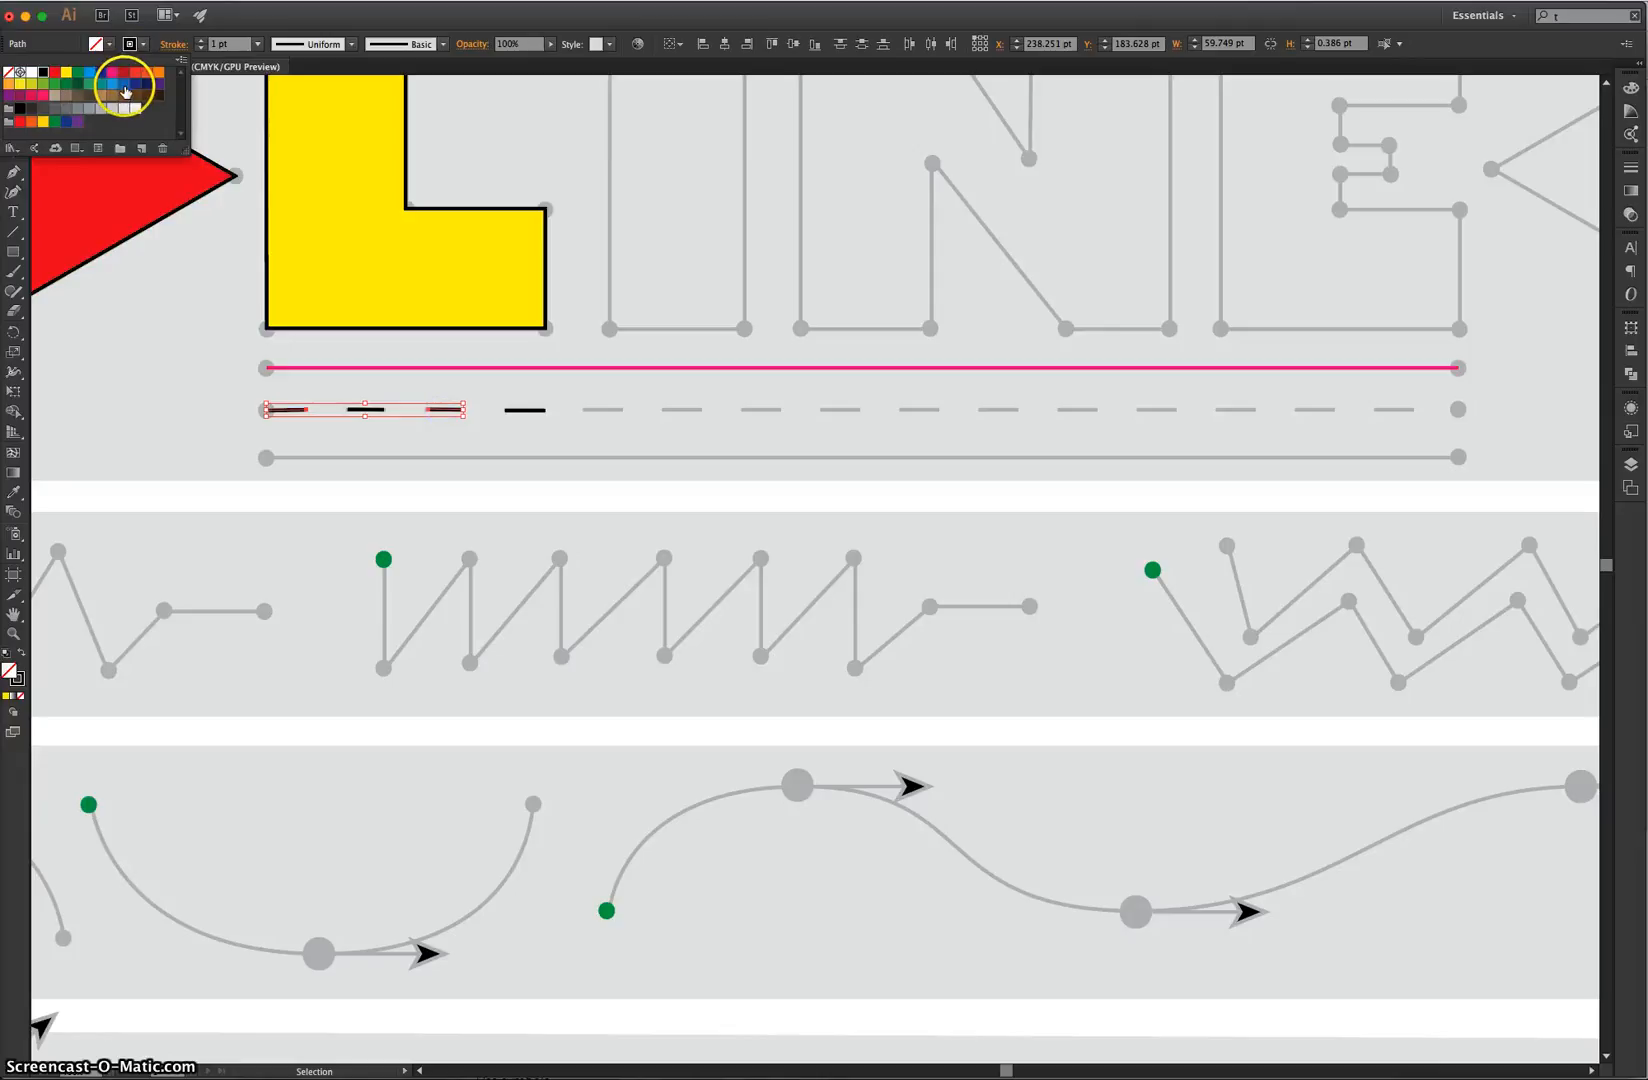
{"action": "left_click", "coordinate": [118, 86]}
{"action": "left_click", "coordinate": [120, 370]}
{"action": "left_click", "coordinate": [330, 388]}
Change the stroke color of the second and fourth traced dashes beneath the LINE lettering to green and deselect them
{"action": "left_click", "coordinate": [360, 409]}
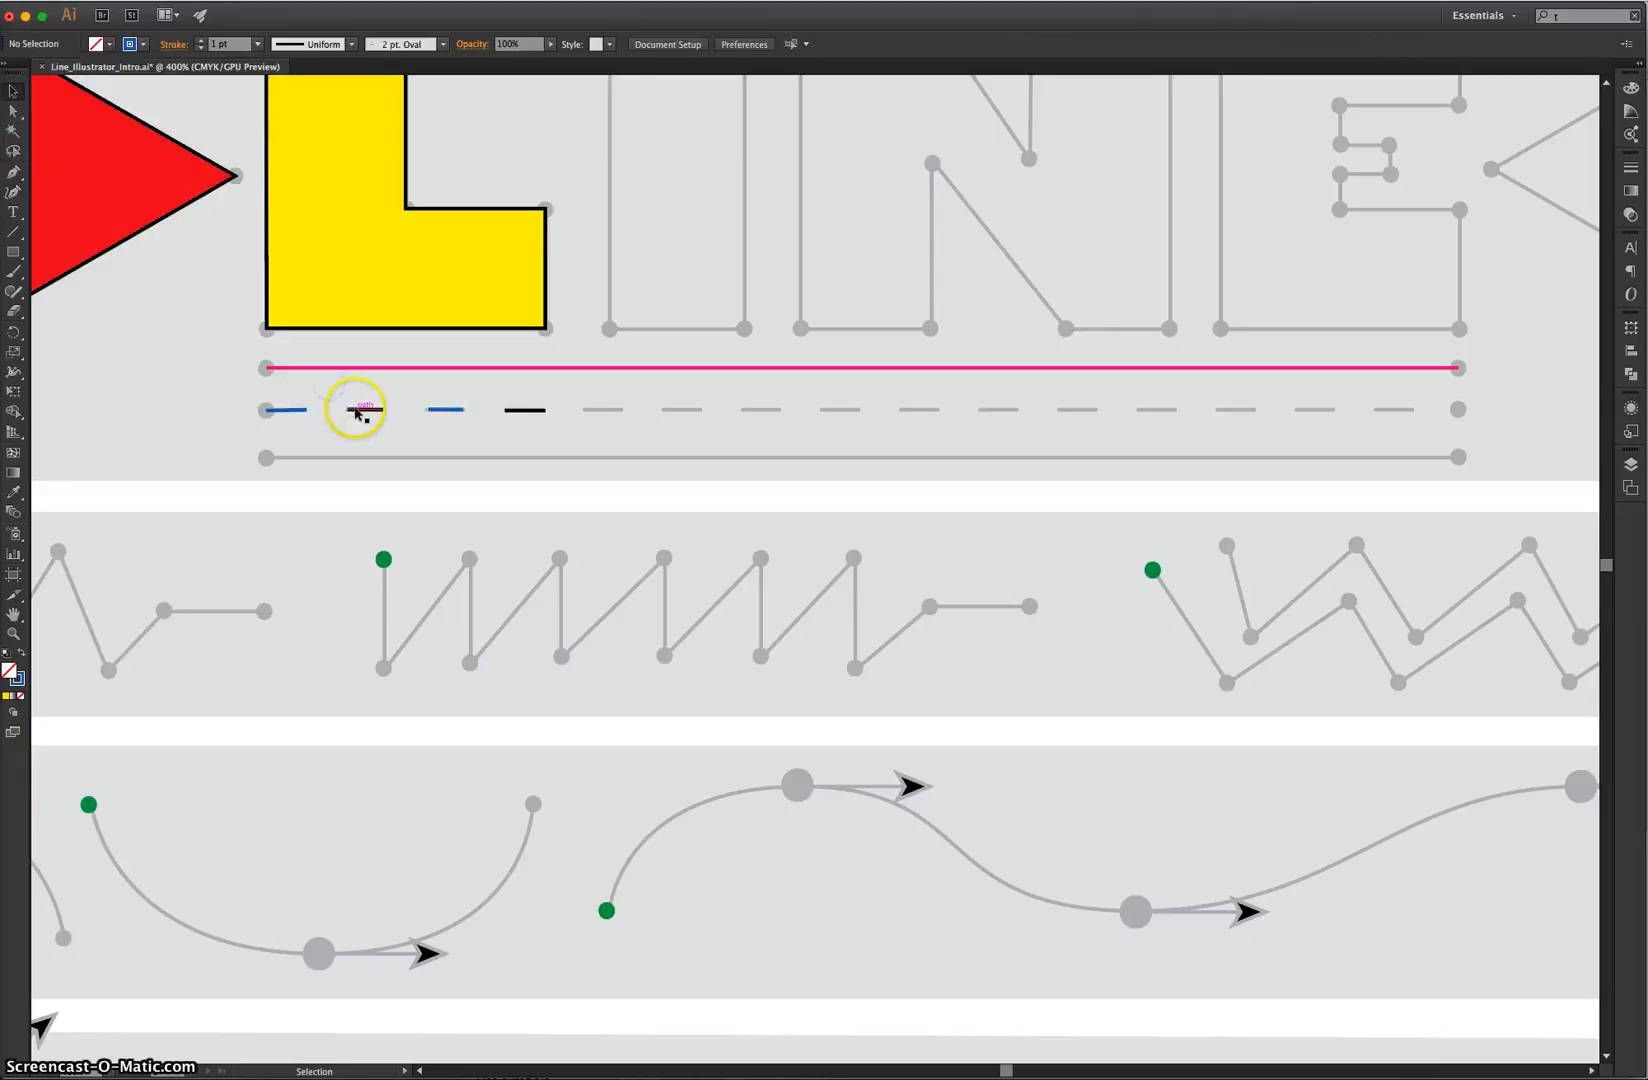
{"action": "left_click", "coordinate": [518, 410], "text": "shift"}
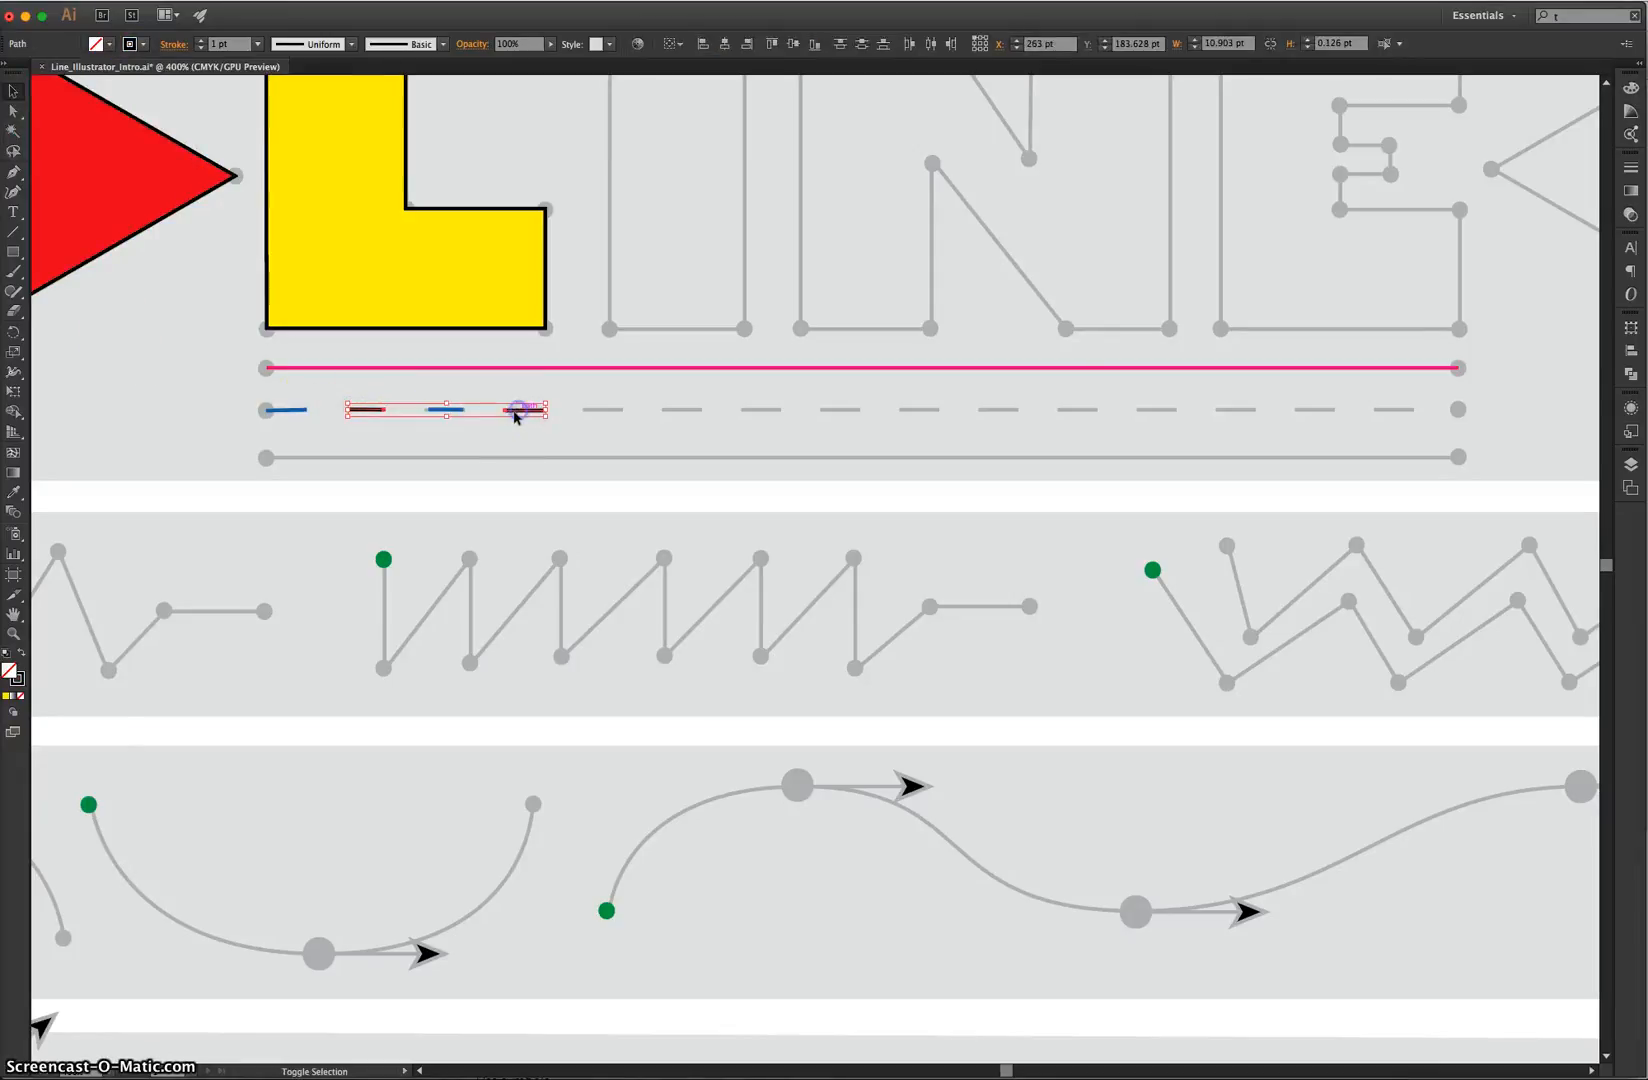
{"action": "left_click", "coordinate": [136, 44]}
{"action": "left_click", "coordinate": [88, 89]}
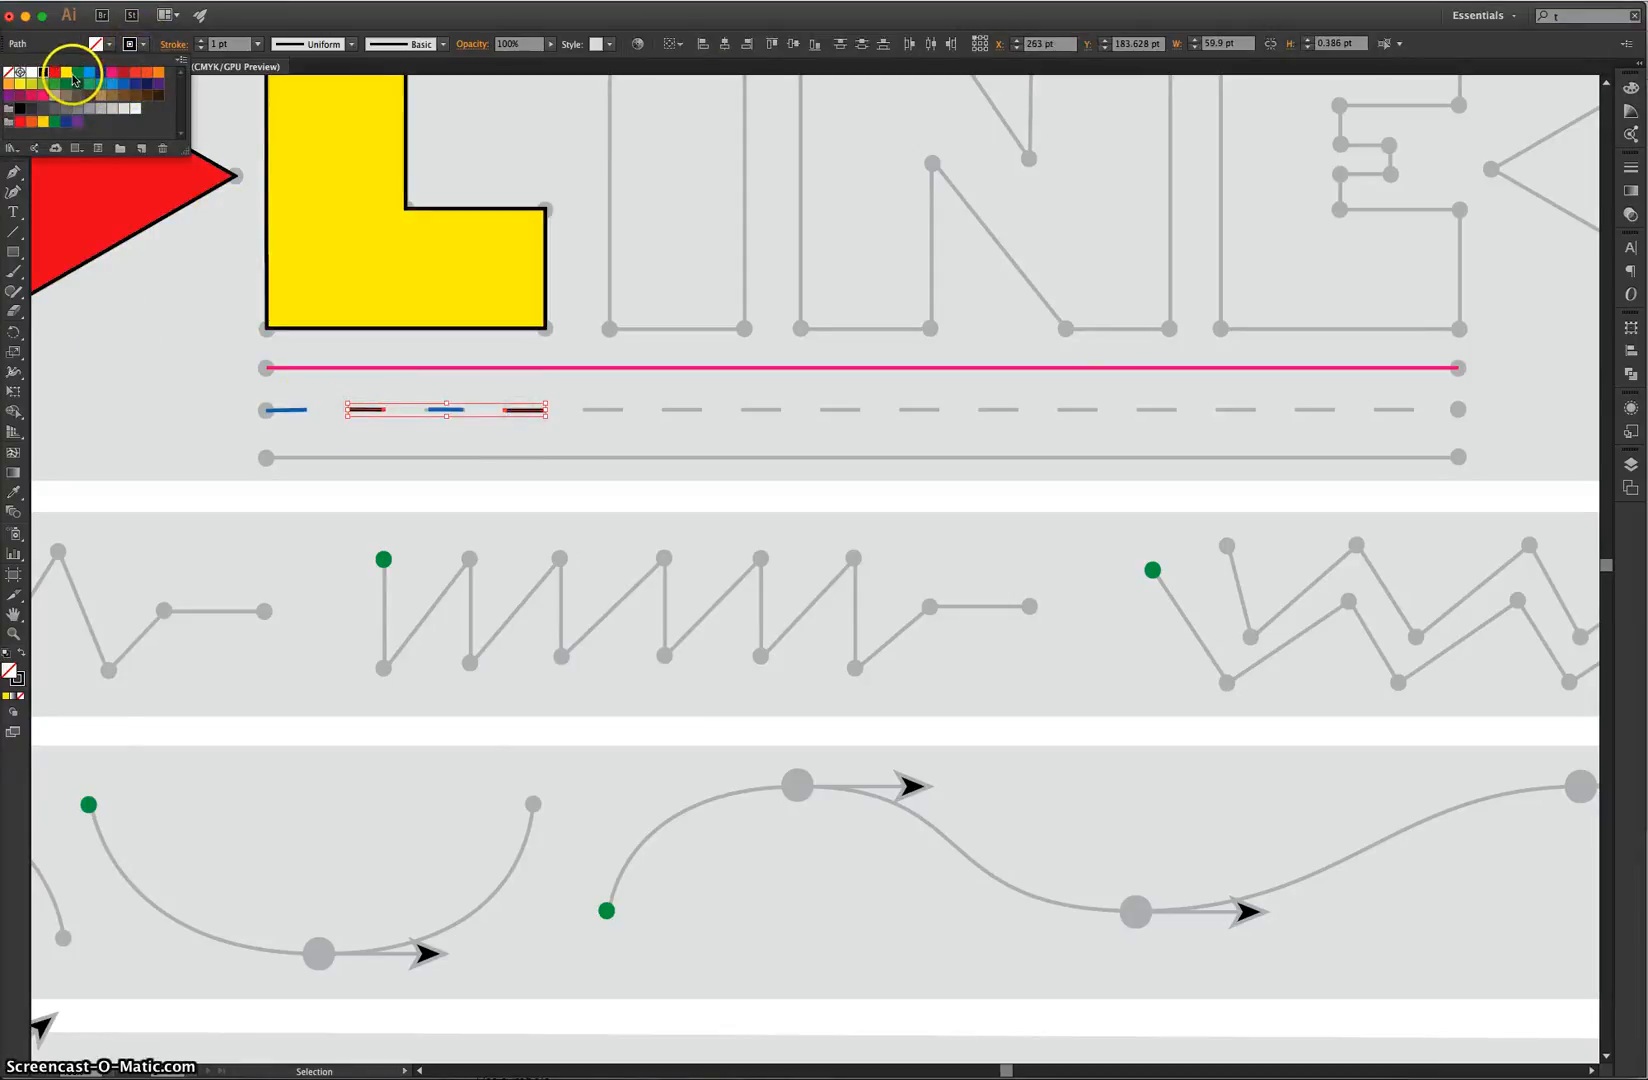
{"action": "left_click", "coordinate": [136, 290]}
{"action": "left_click", "coordinate": [196, 391]}
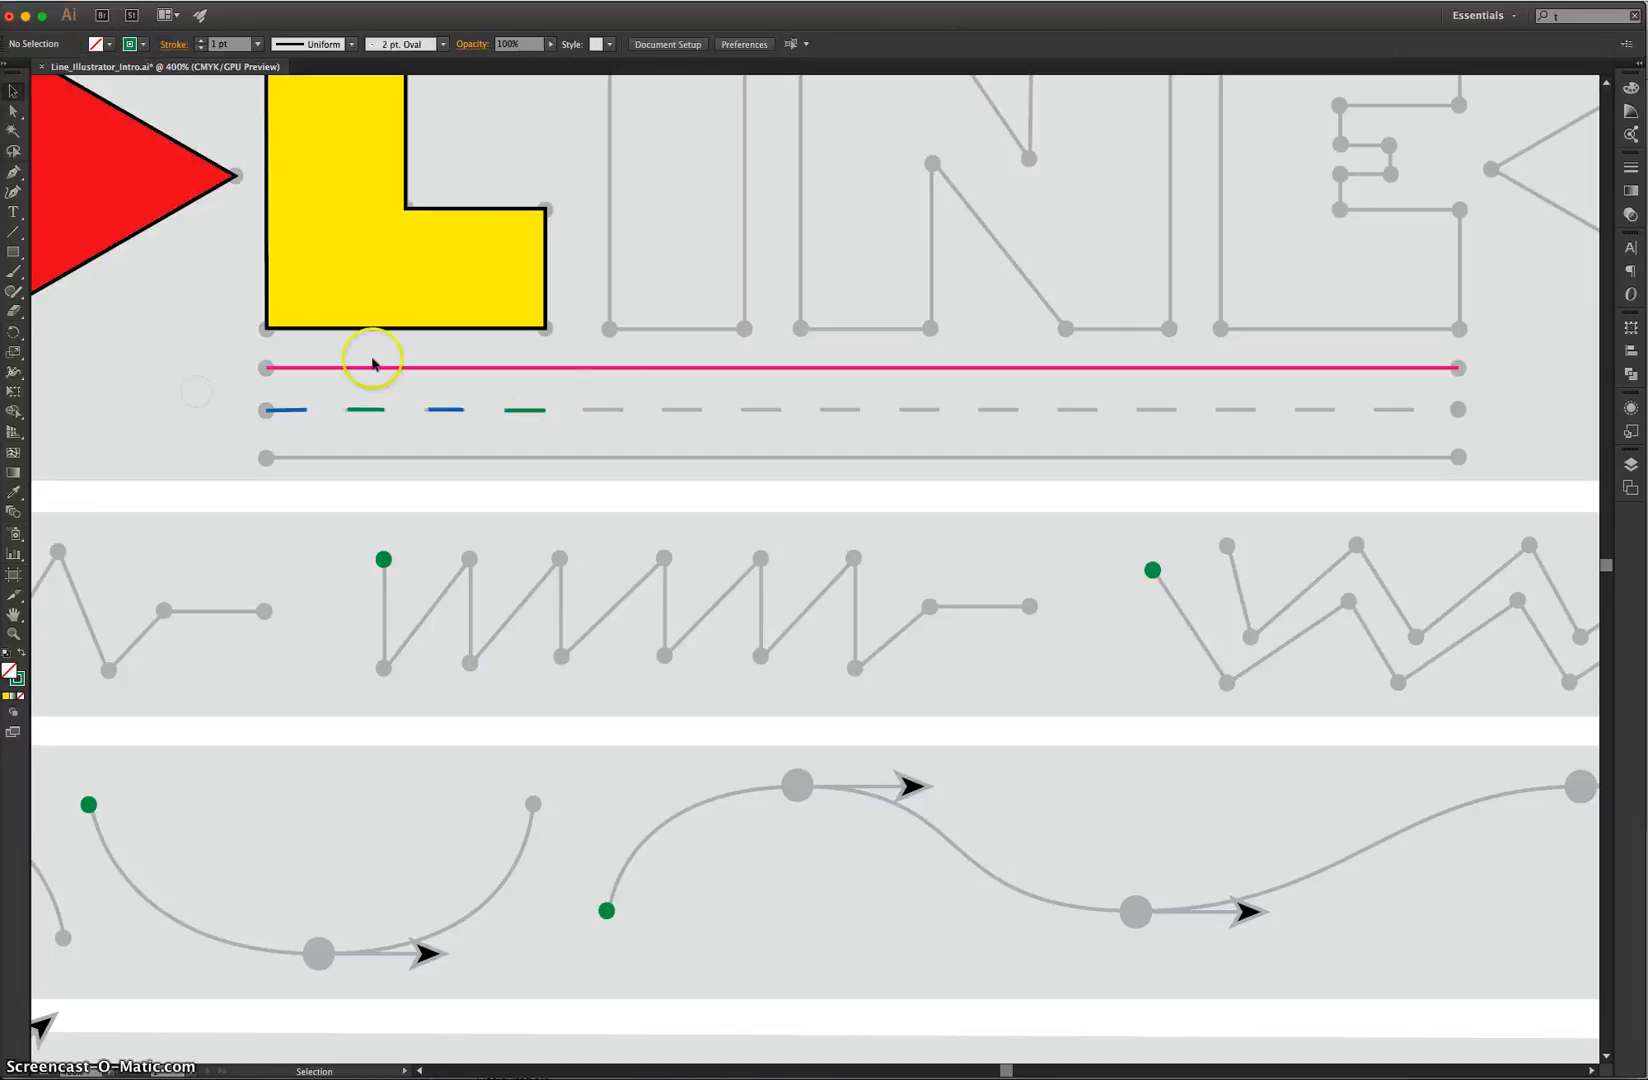
Increase the stroke weight of the first blue dash to 5 pt and deselect it
{"action": "key", "text": "super+0"}
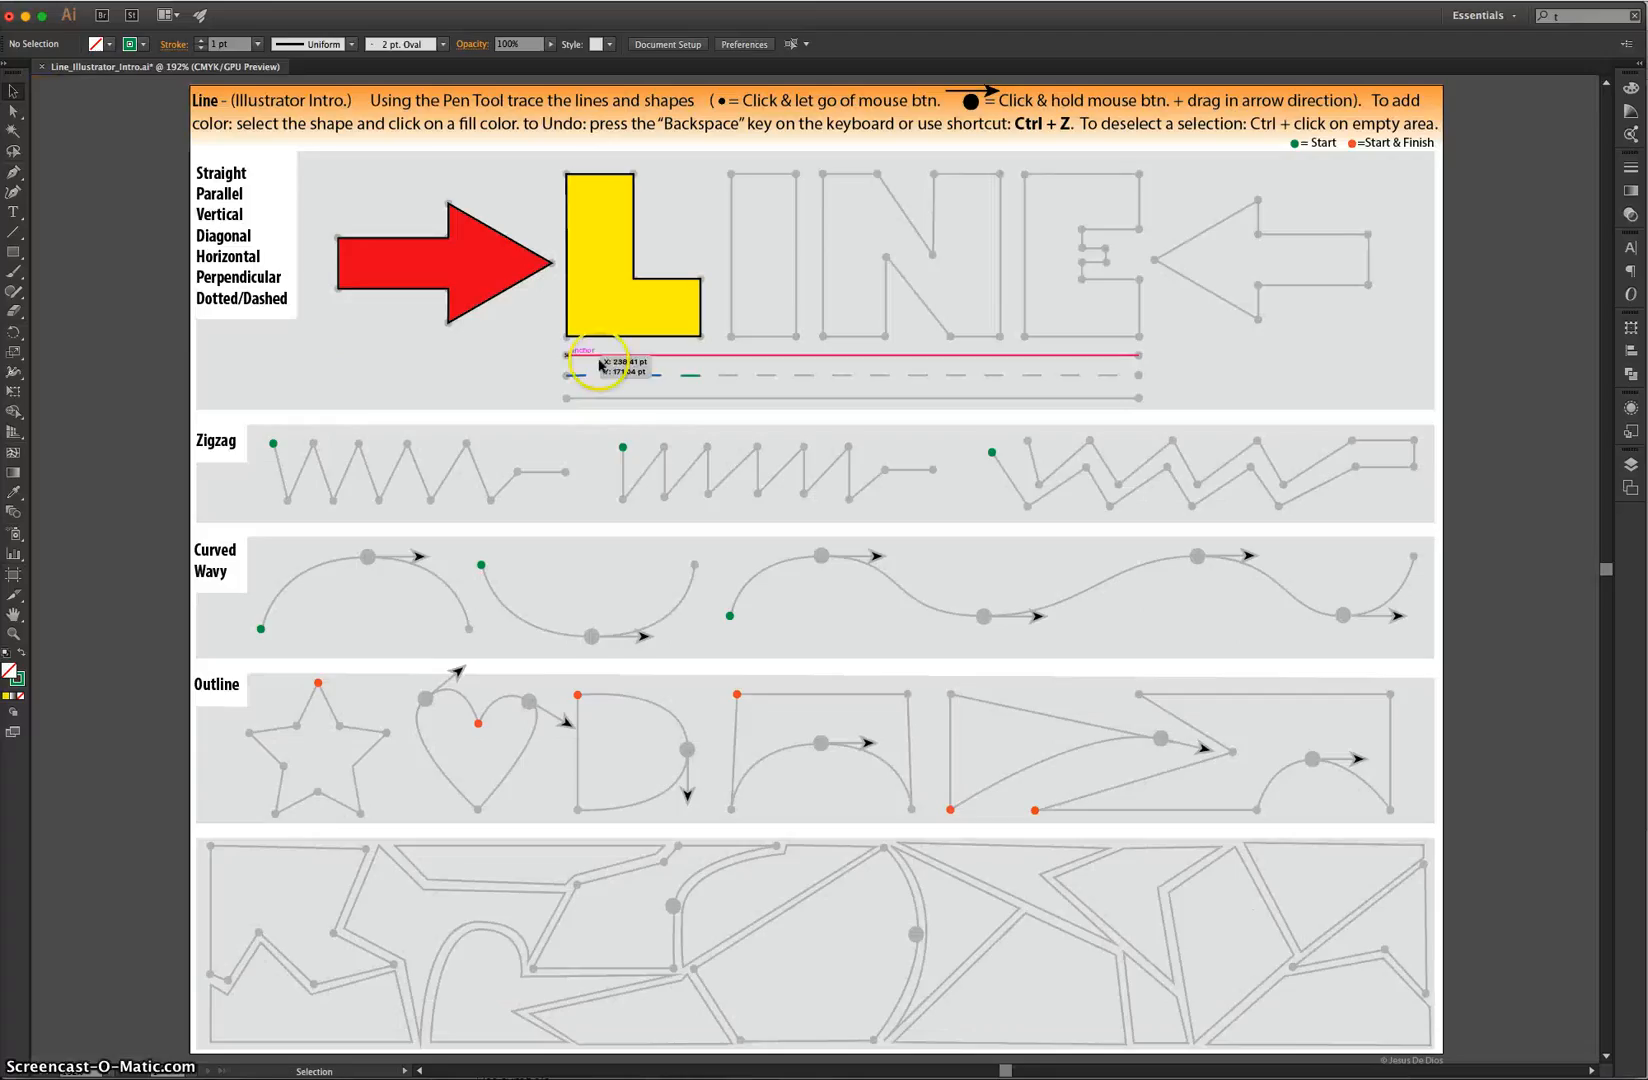
{"action": "left_click", "coordinate": [918, 390]}
{"action": "left_click", "coordinate": [586, 378]}
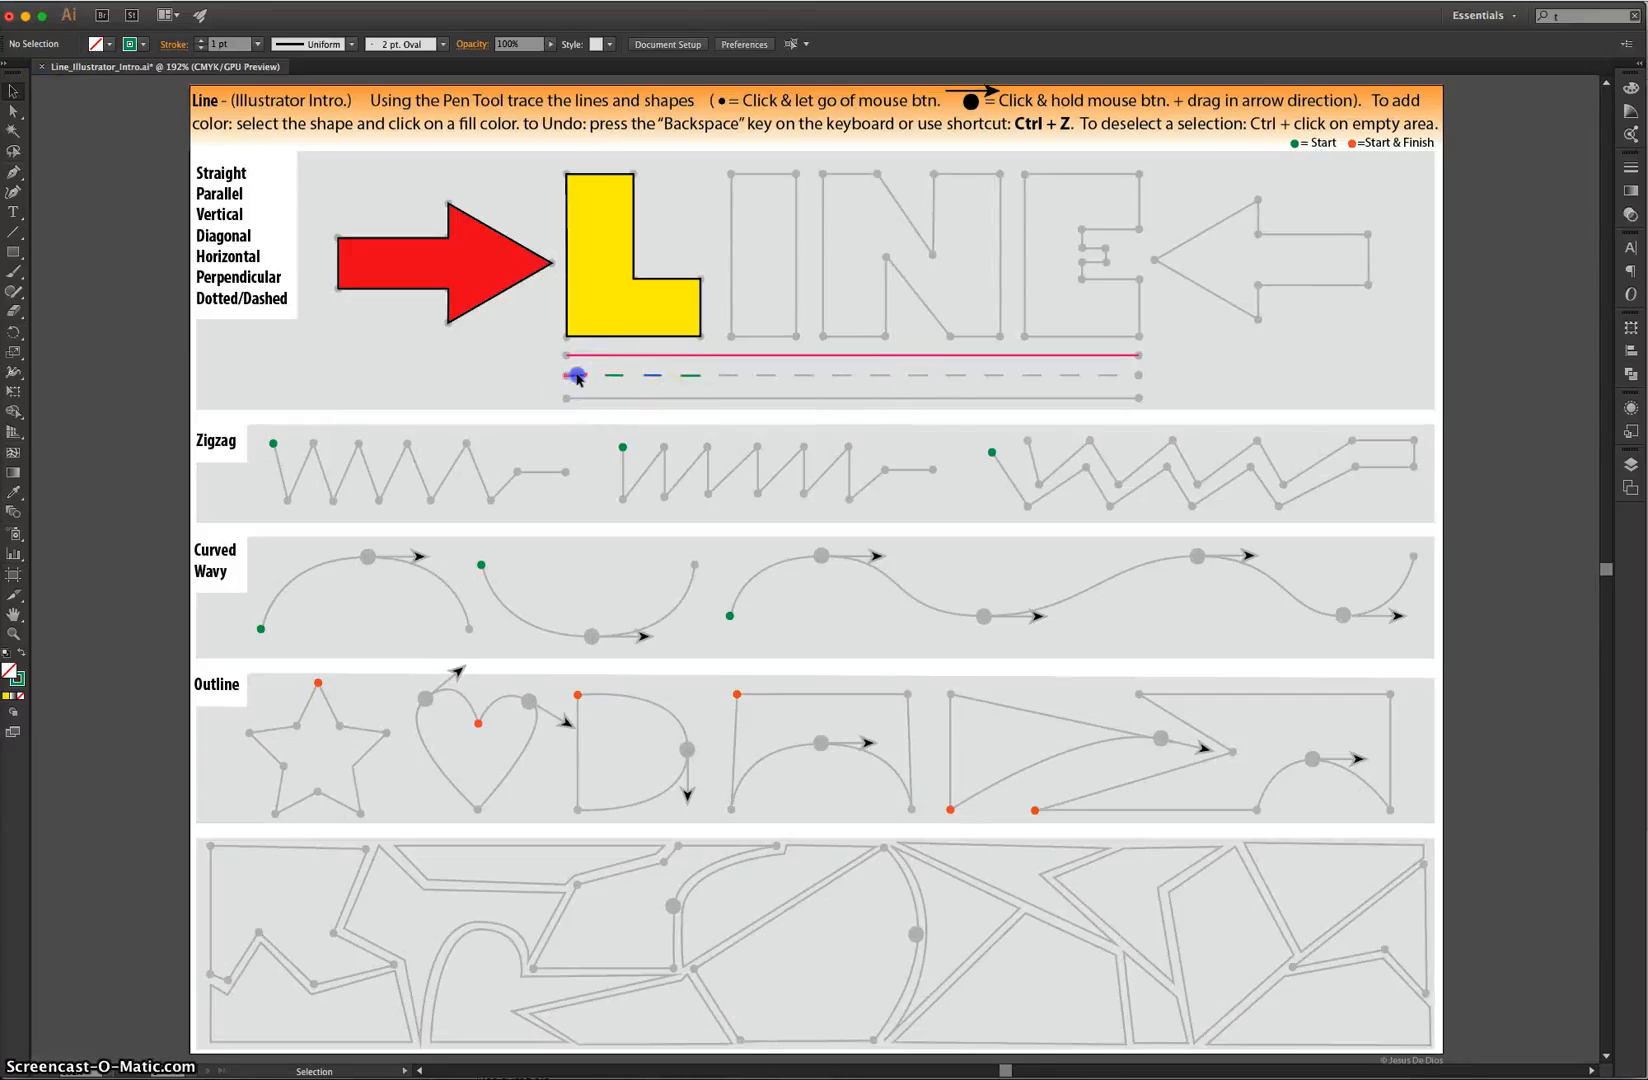
{"action": "left_click", "coordinate": [577, 377]}
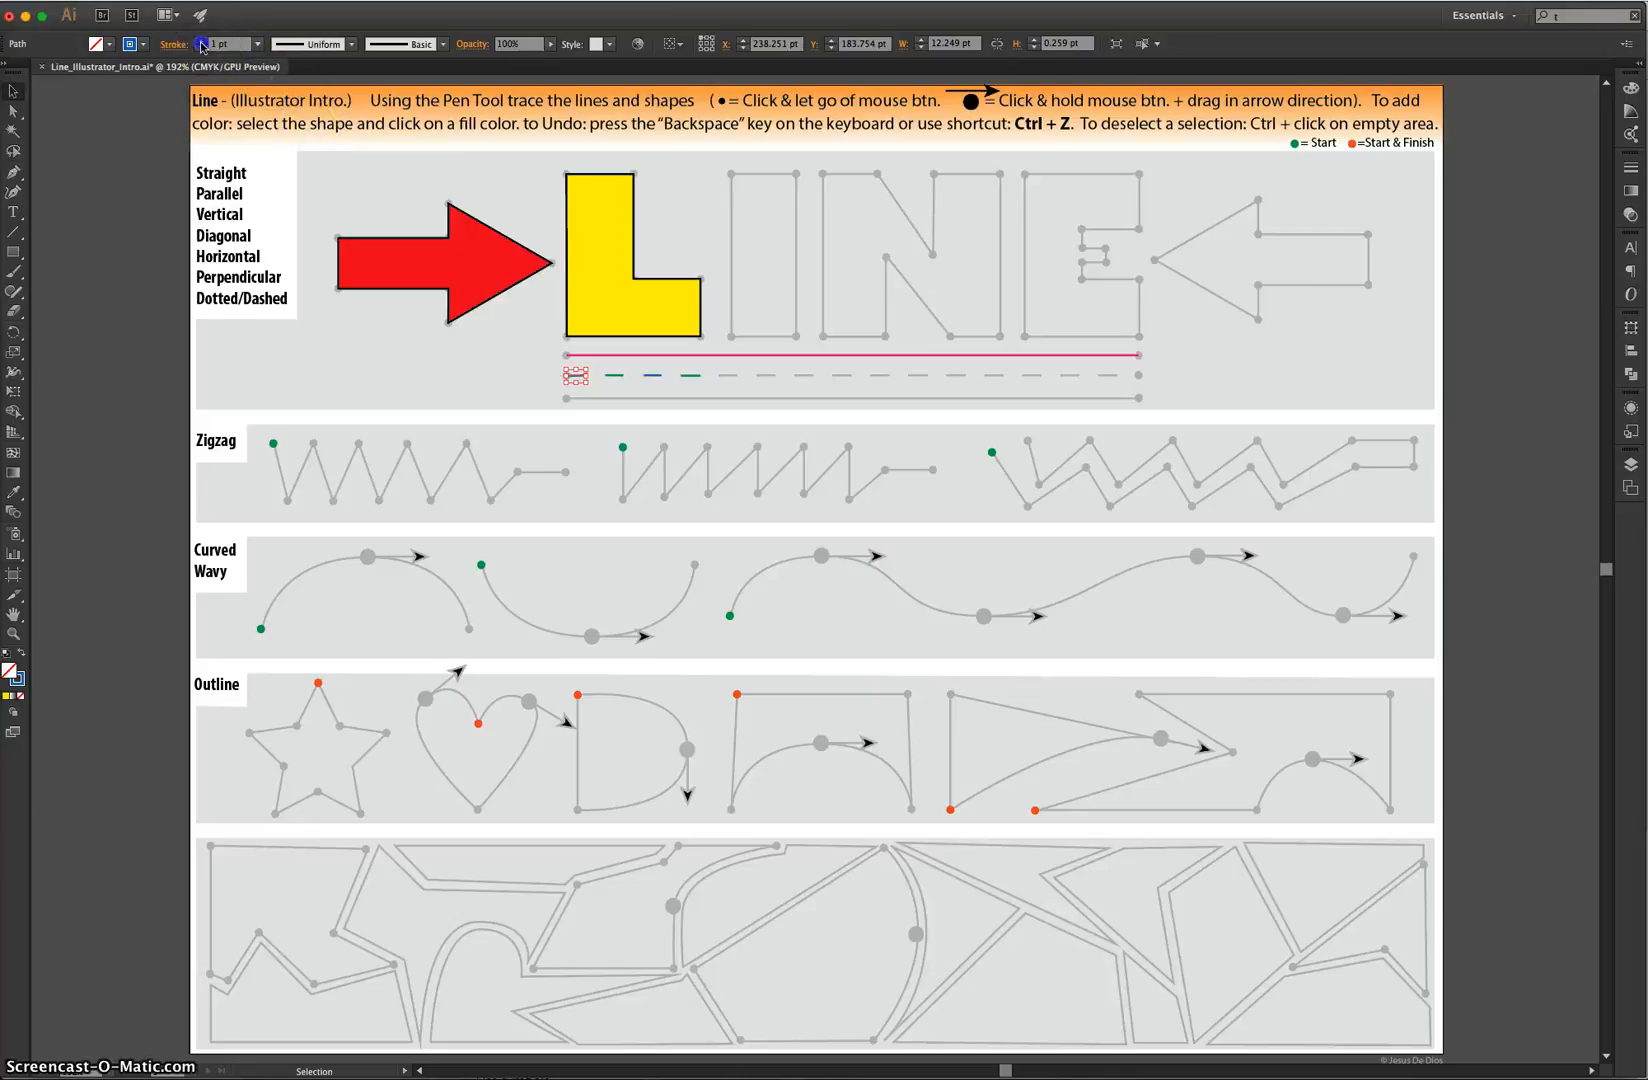
{"action": "left_click", "coordinate": [132, 246]}
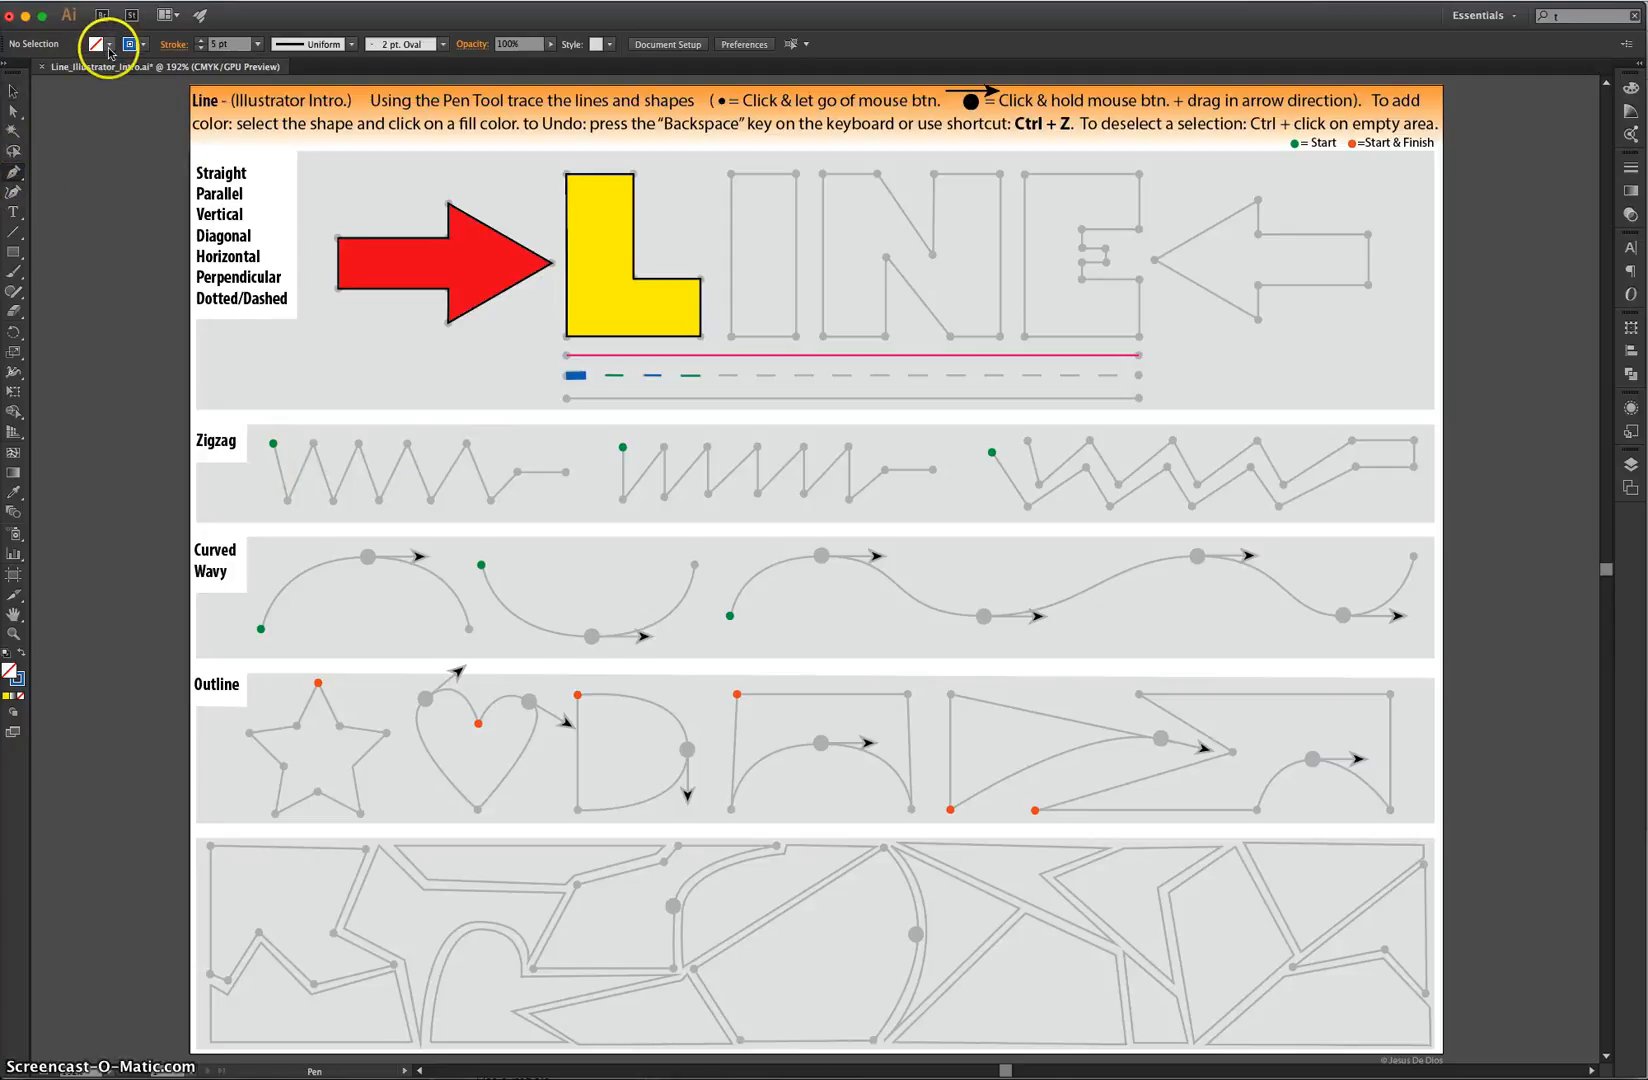
Set the Pen tool's stroke to black and trace the first Zigzag line from its green start dot to its end dot, leaving it deselected
{"action": "left_click", "coordinate": [145, 45]}
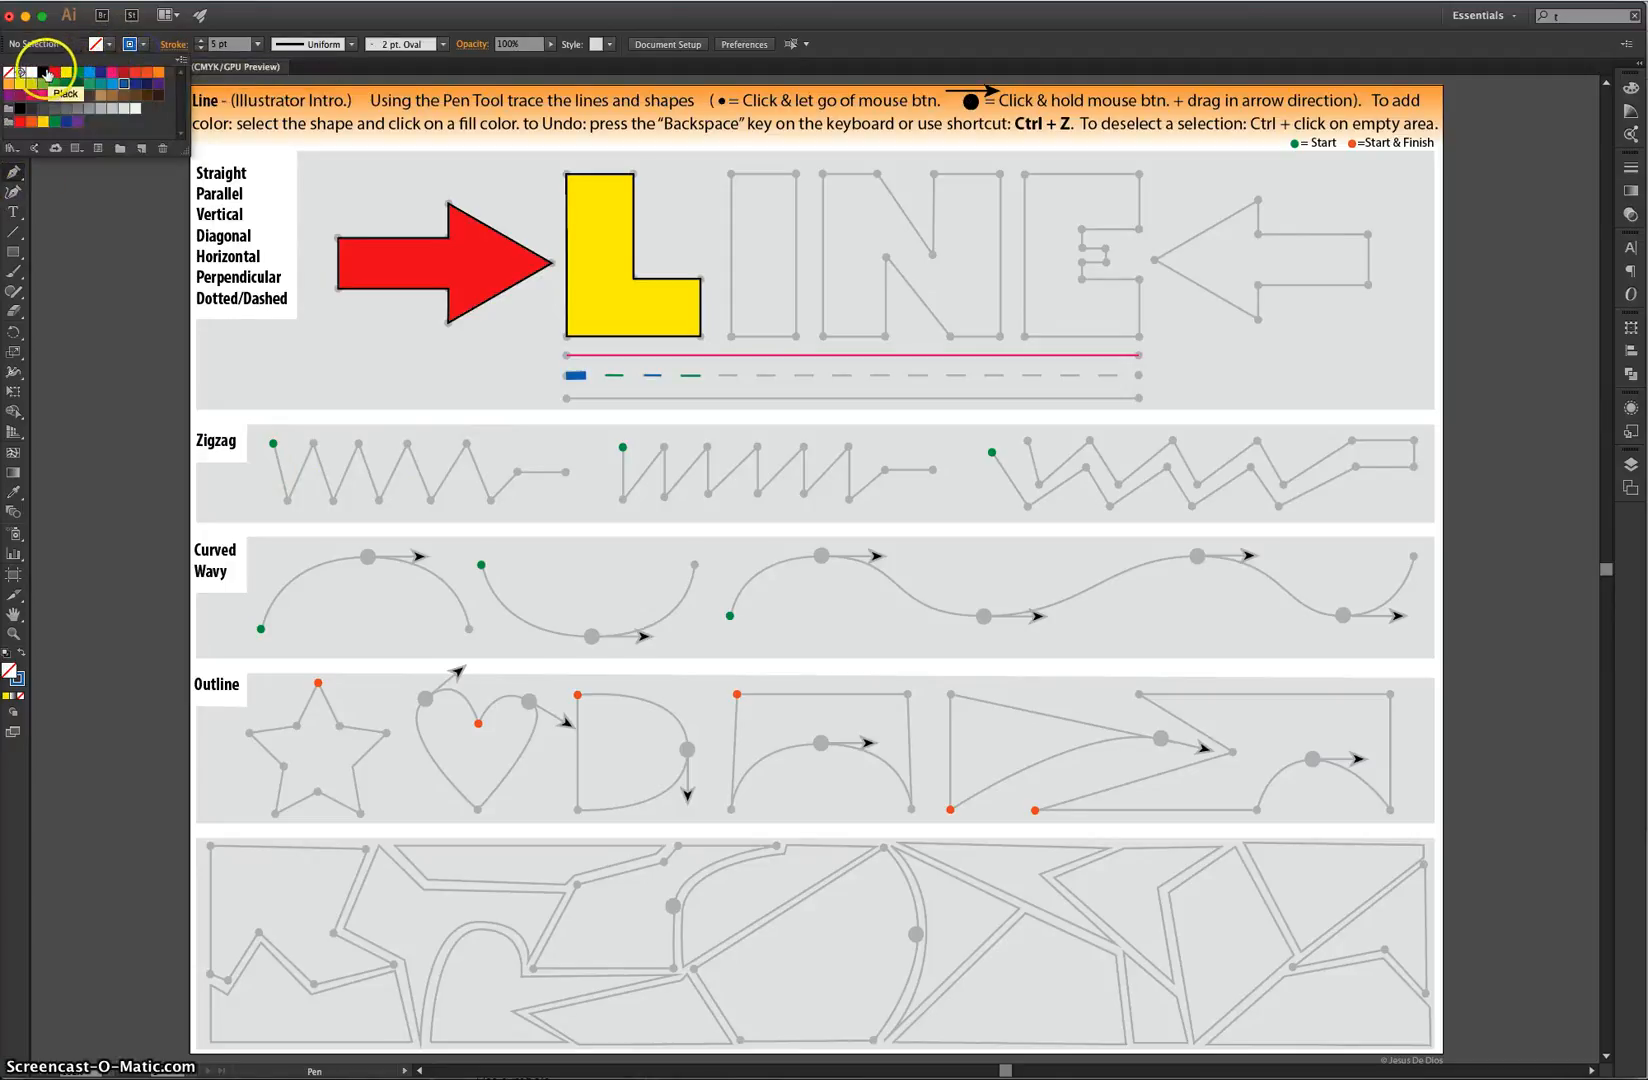
{"action": "left_click", "coordinate": [43, 72]}
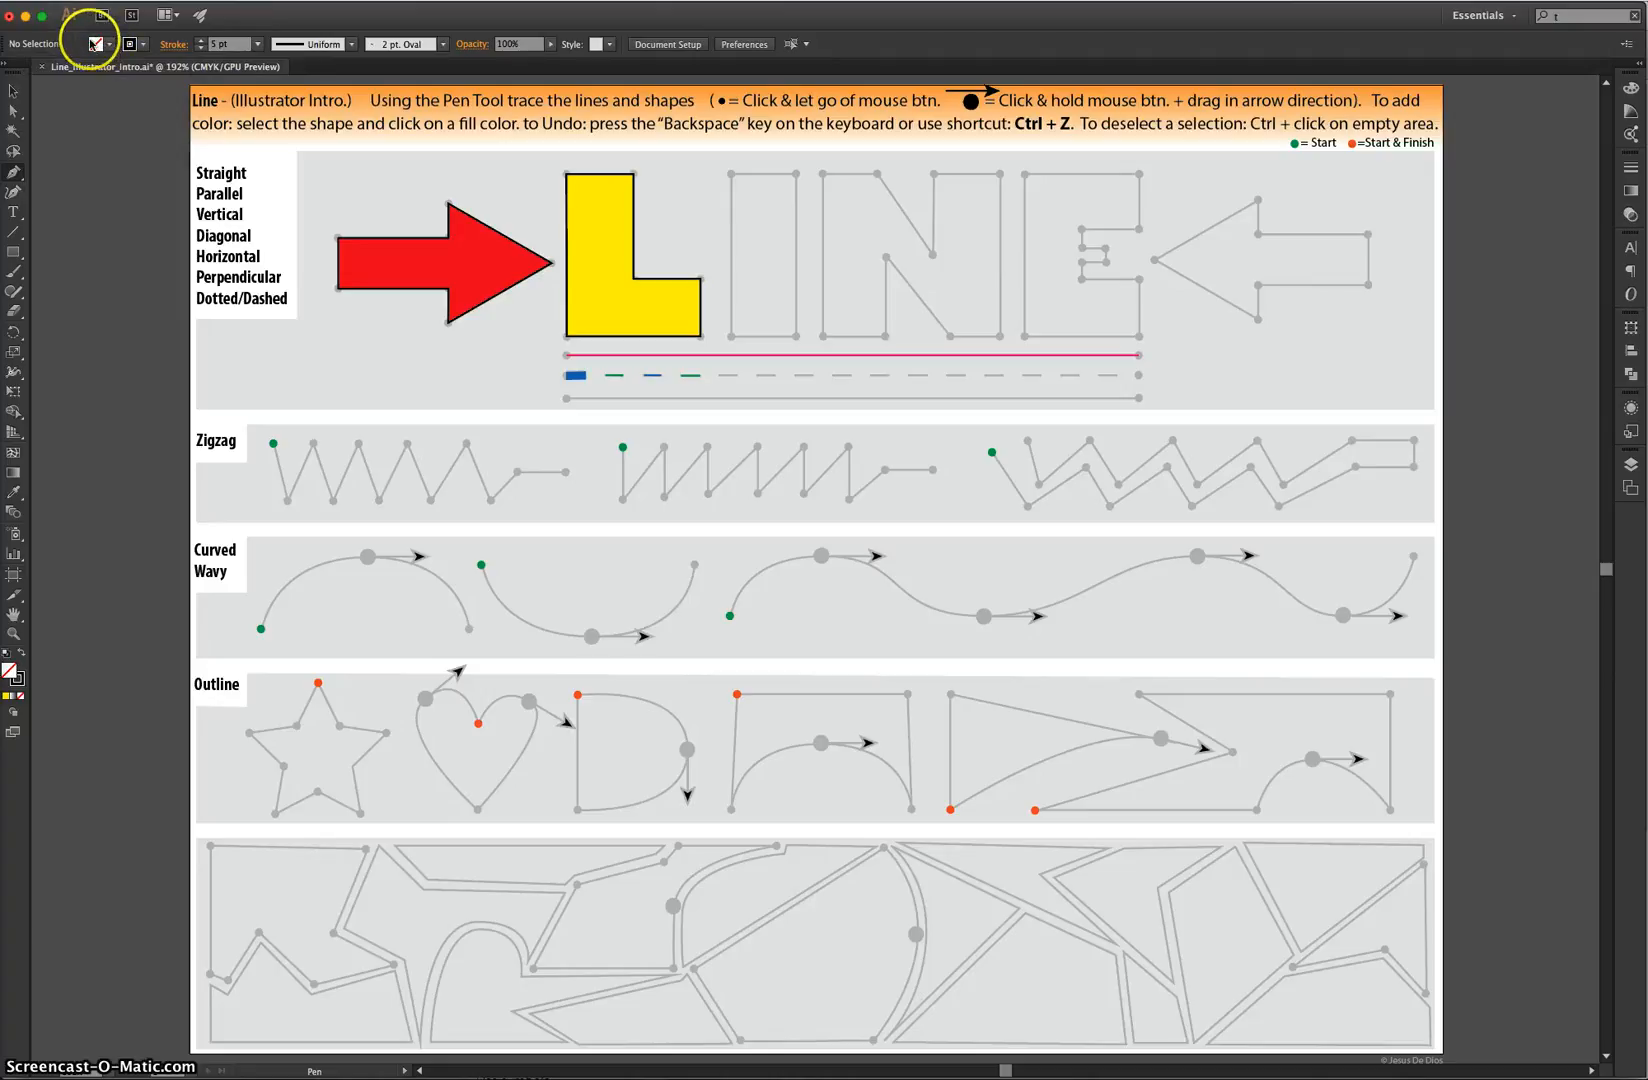
{"action": "left_click", "coordinate": [274, 444]}
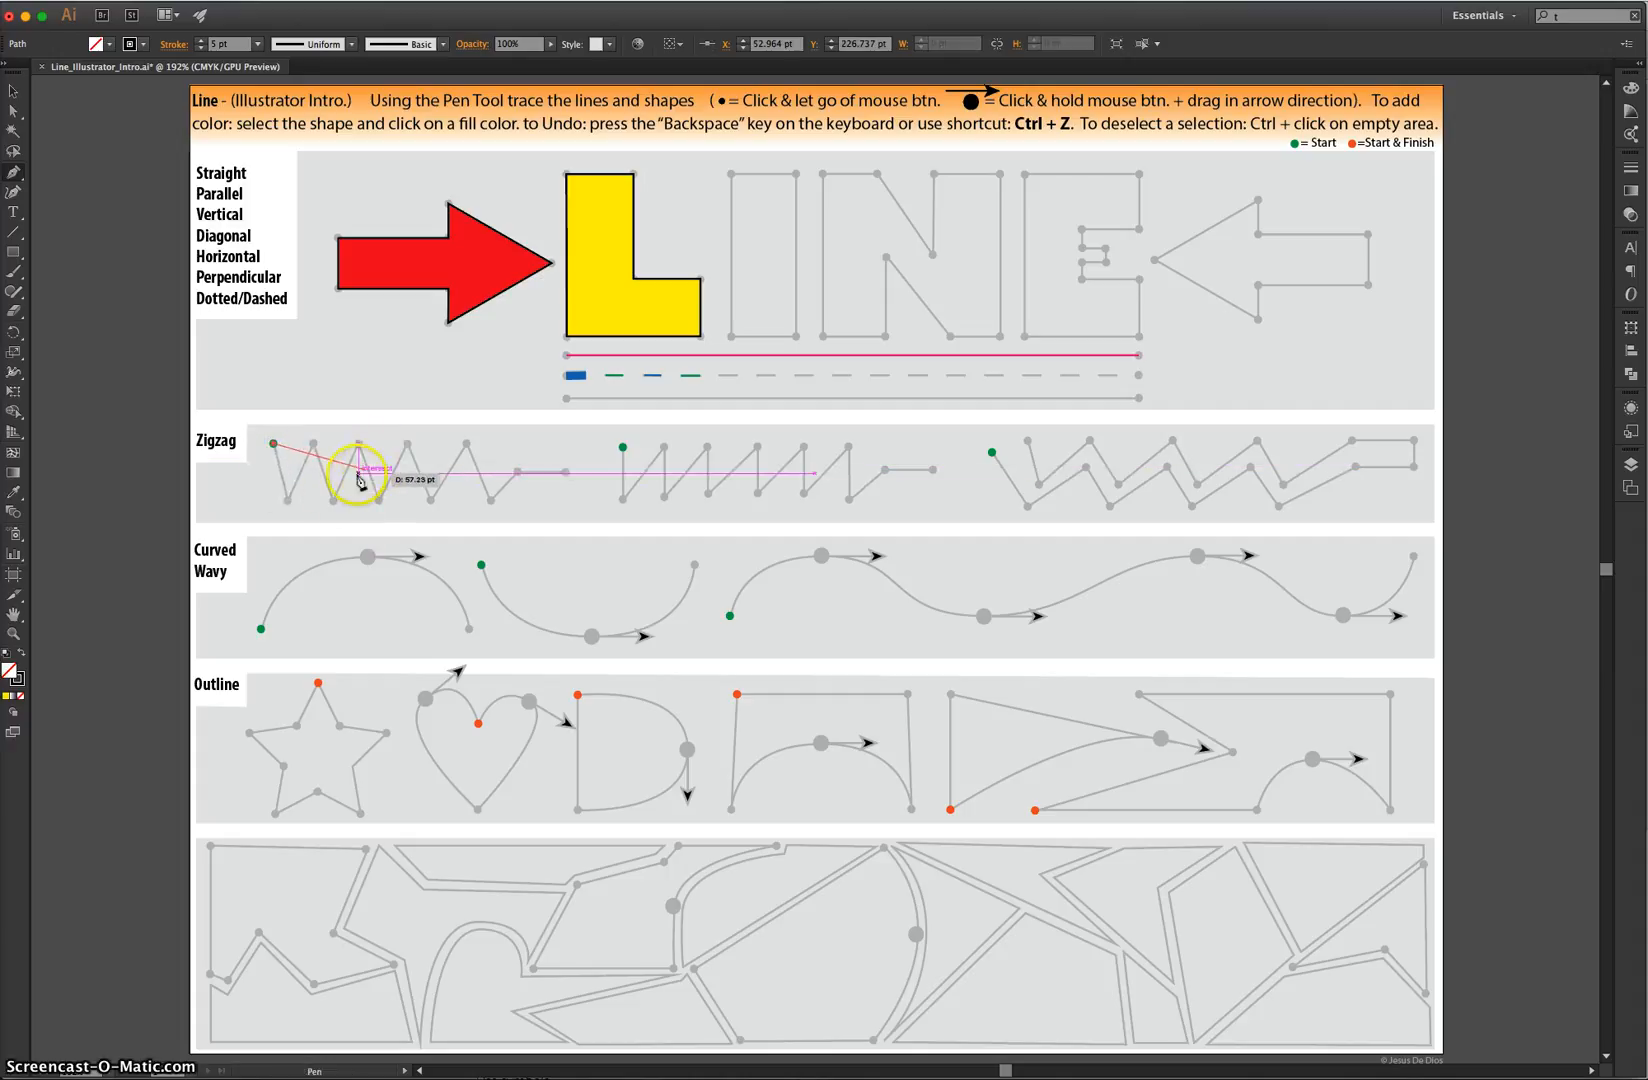
{"action": "left_click", "coordinate": [289, 509]}
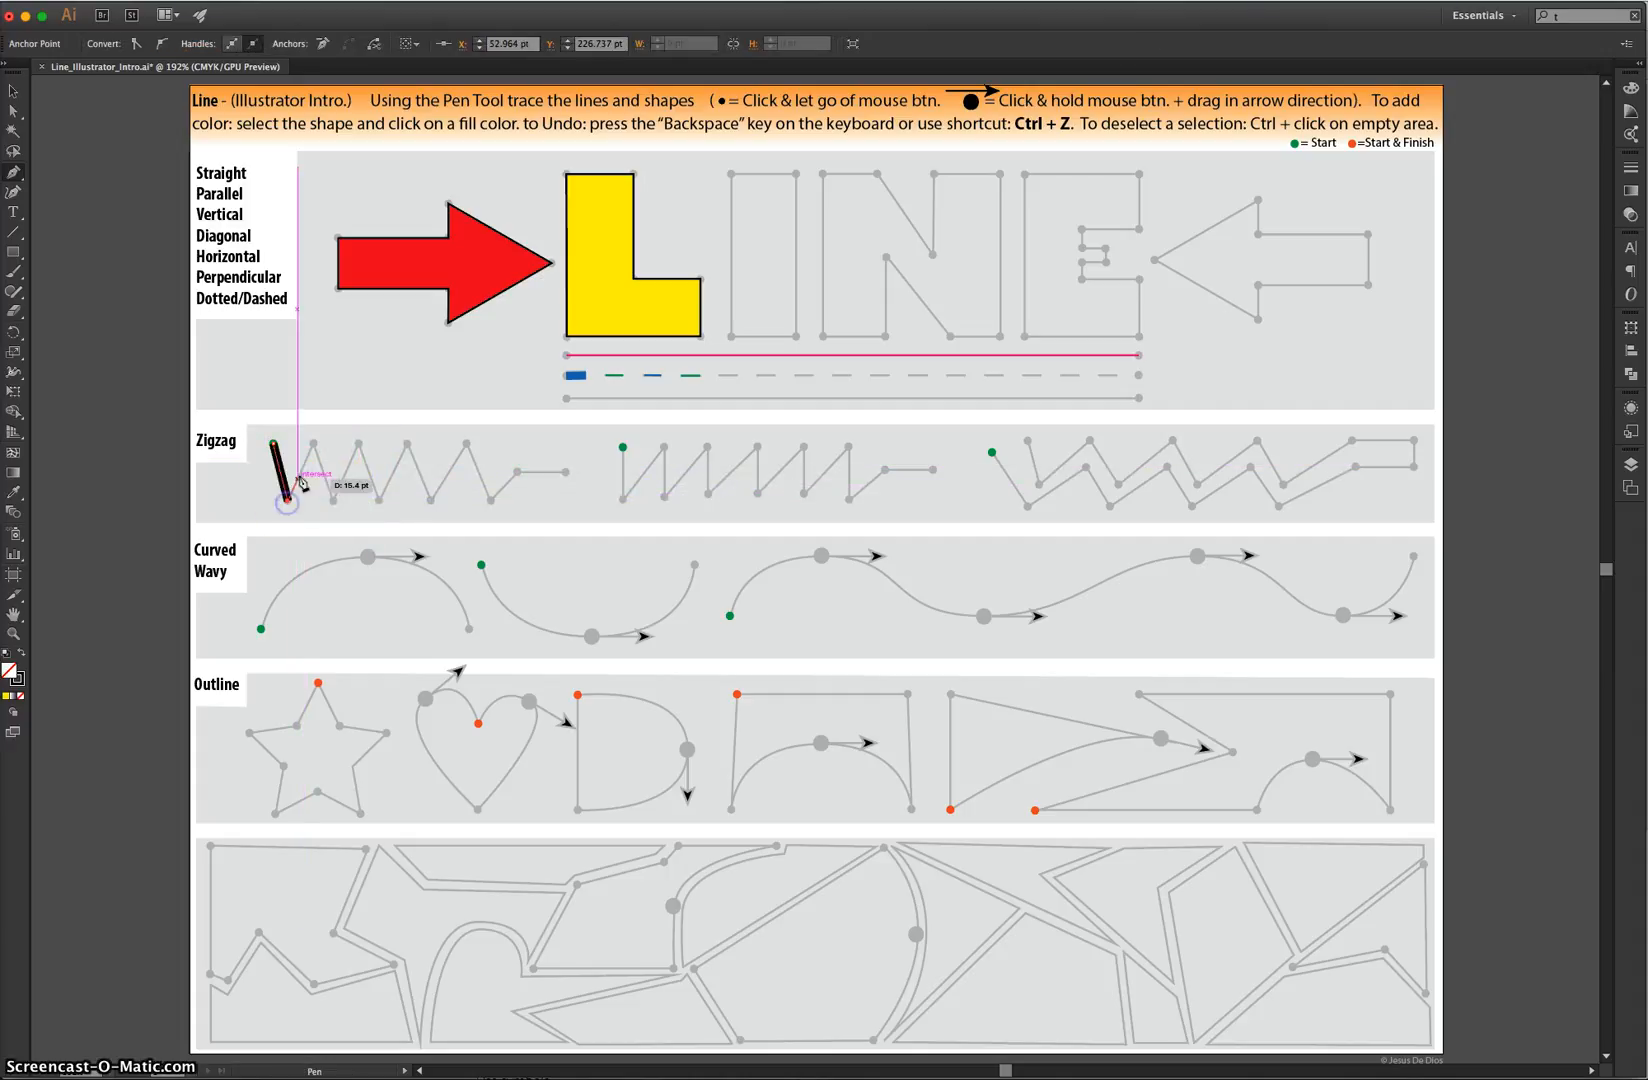
{"action": "left_click", "coordinate": [313, 443]}
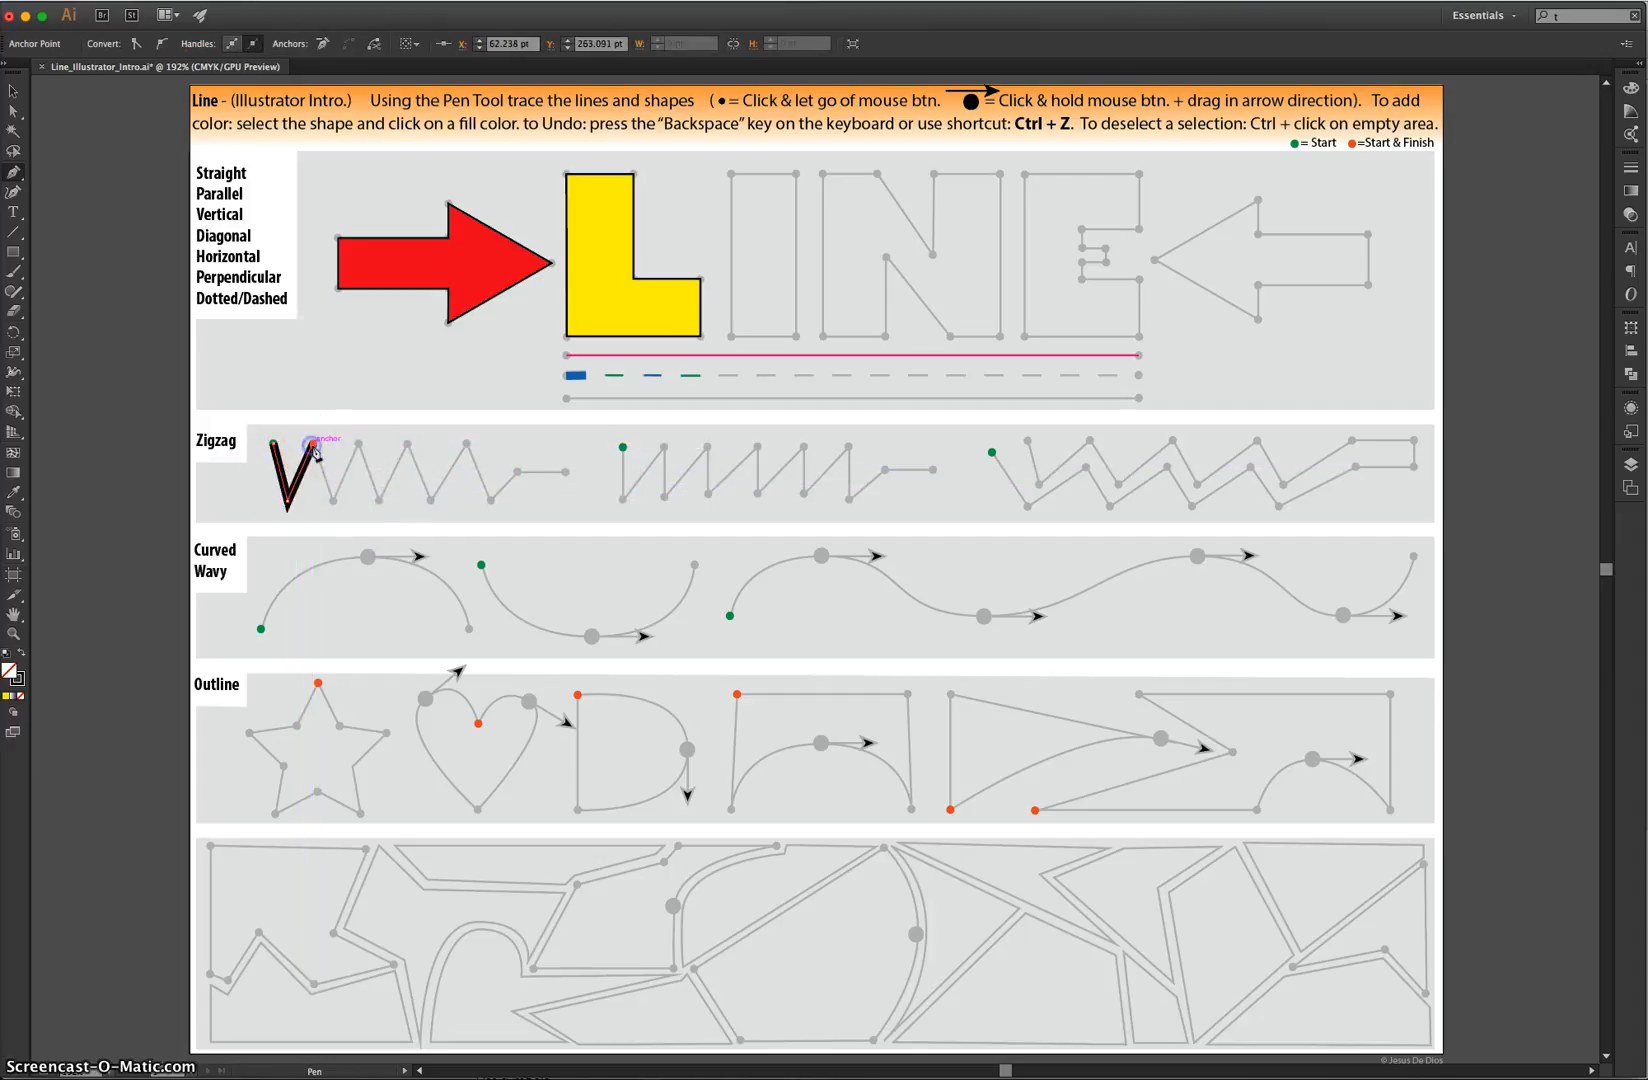
{"action": "left_click", "coordinate": [336, 501]}
{"action": "left_click", "coordinate": [359, 443]}
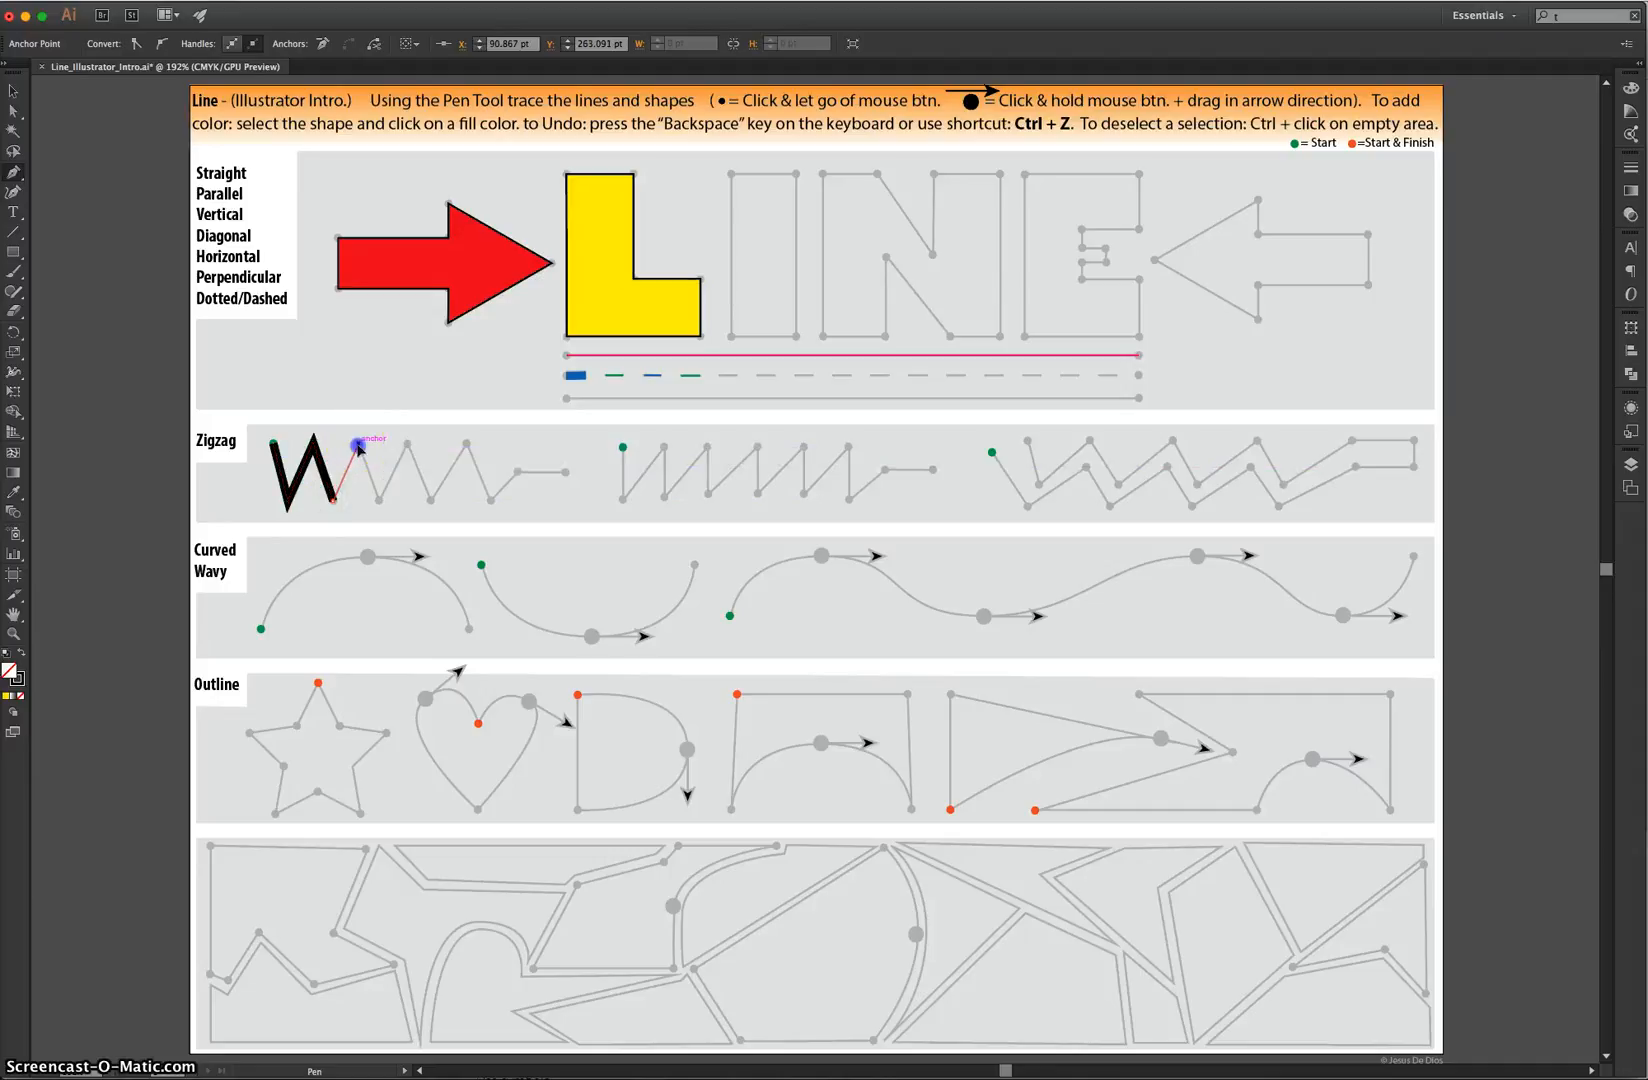
{"action": "left_click", "coordinate": [379, 499]}
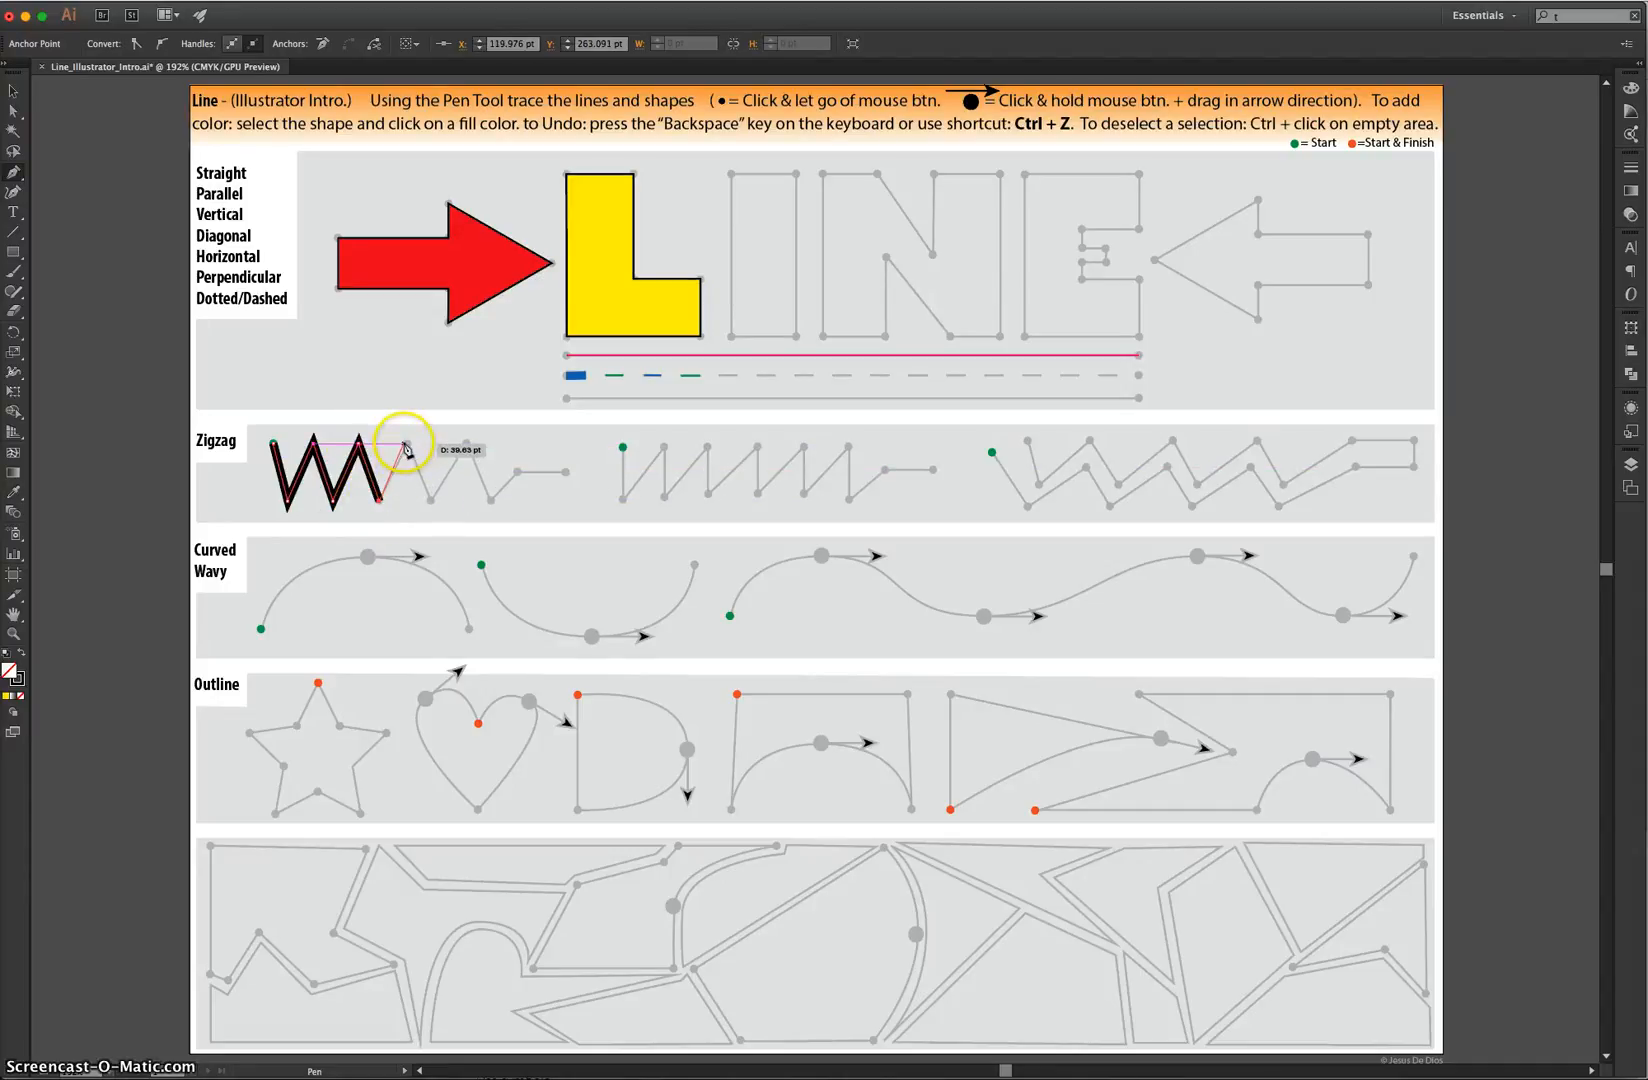
{"action": "left_click", "coordinate": [407, 444]}
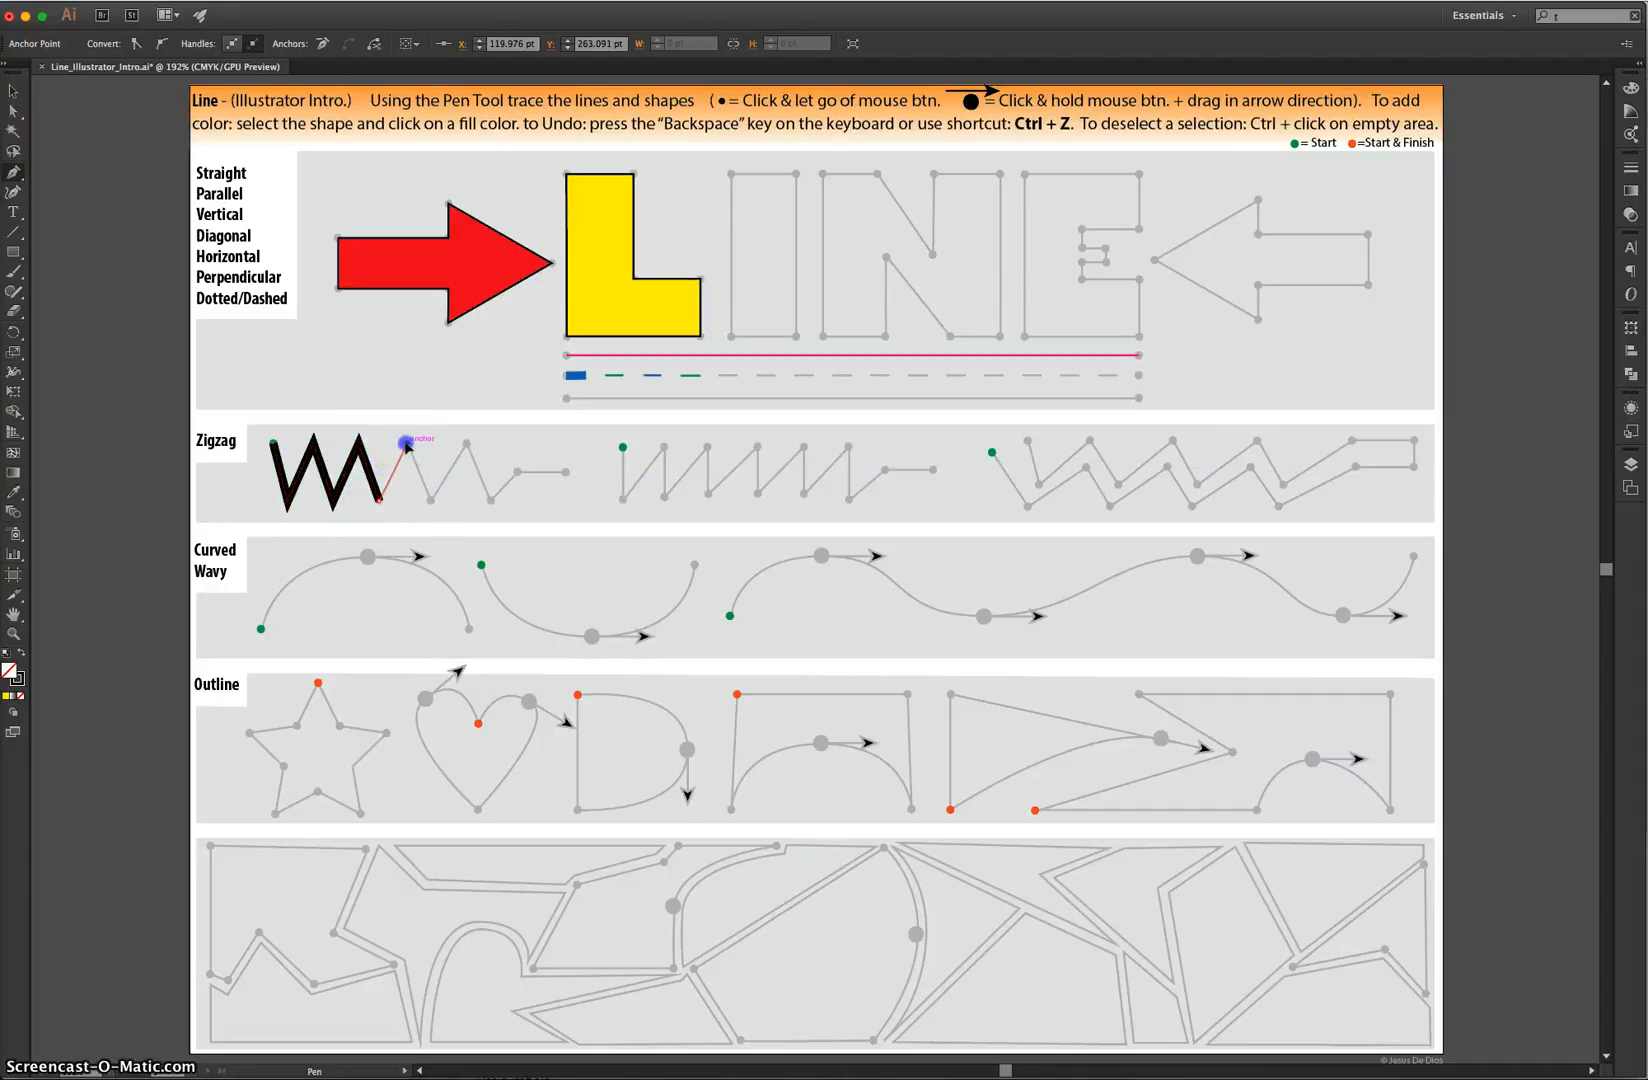
{"action": "left_click", "coordinate": [430, 499]}
{"action": "left_click", "coordinate": [467, 445]}
{"action": "left_click", "coordinate": [490, 499]}
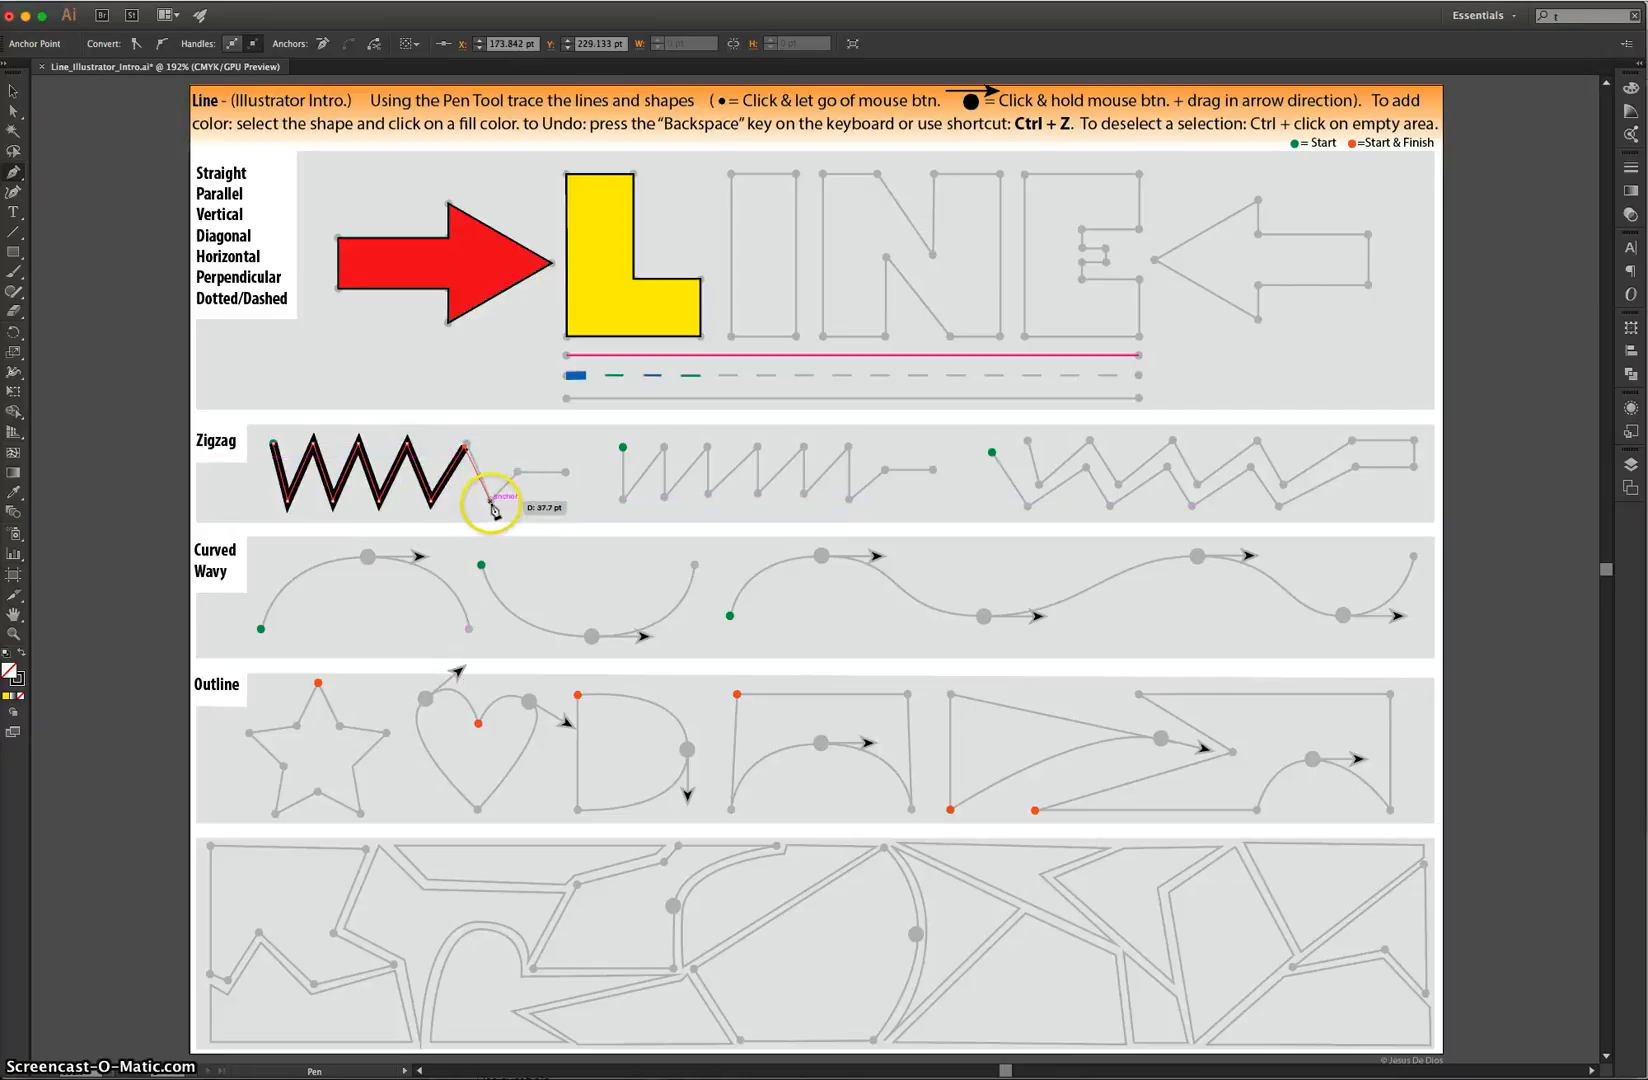
{"action": "left_click", "coordinate": [517, 471]}
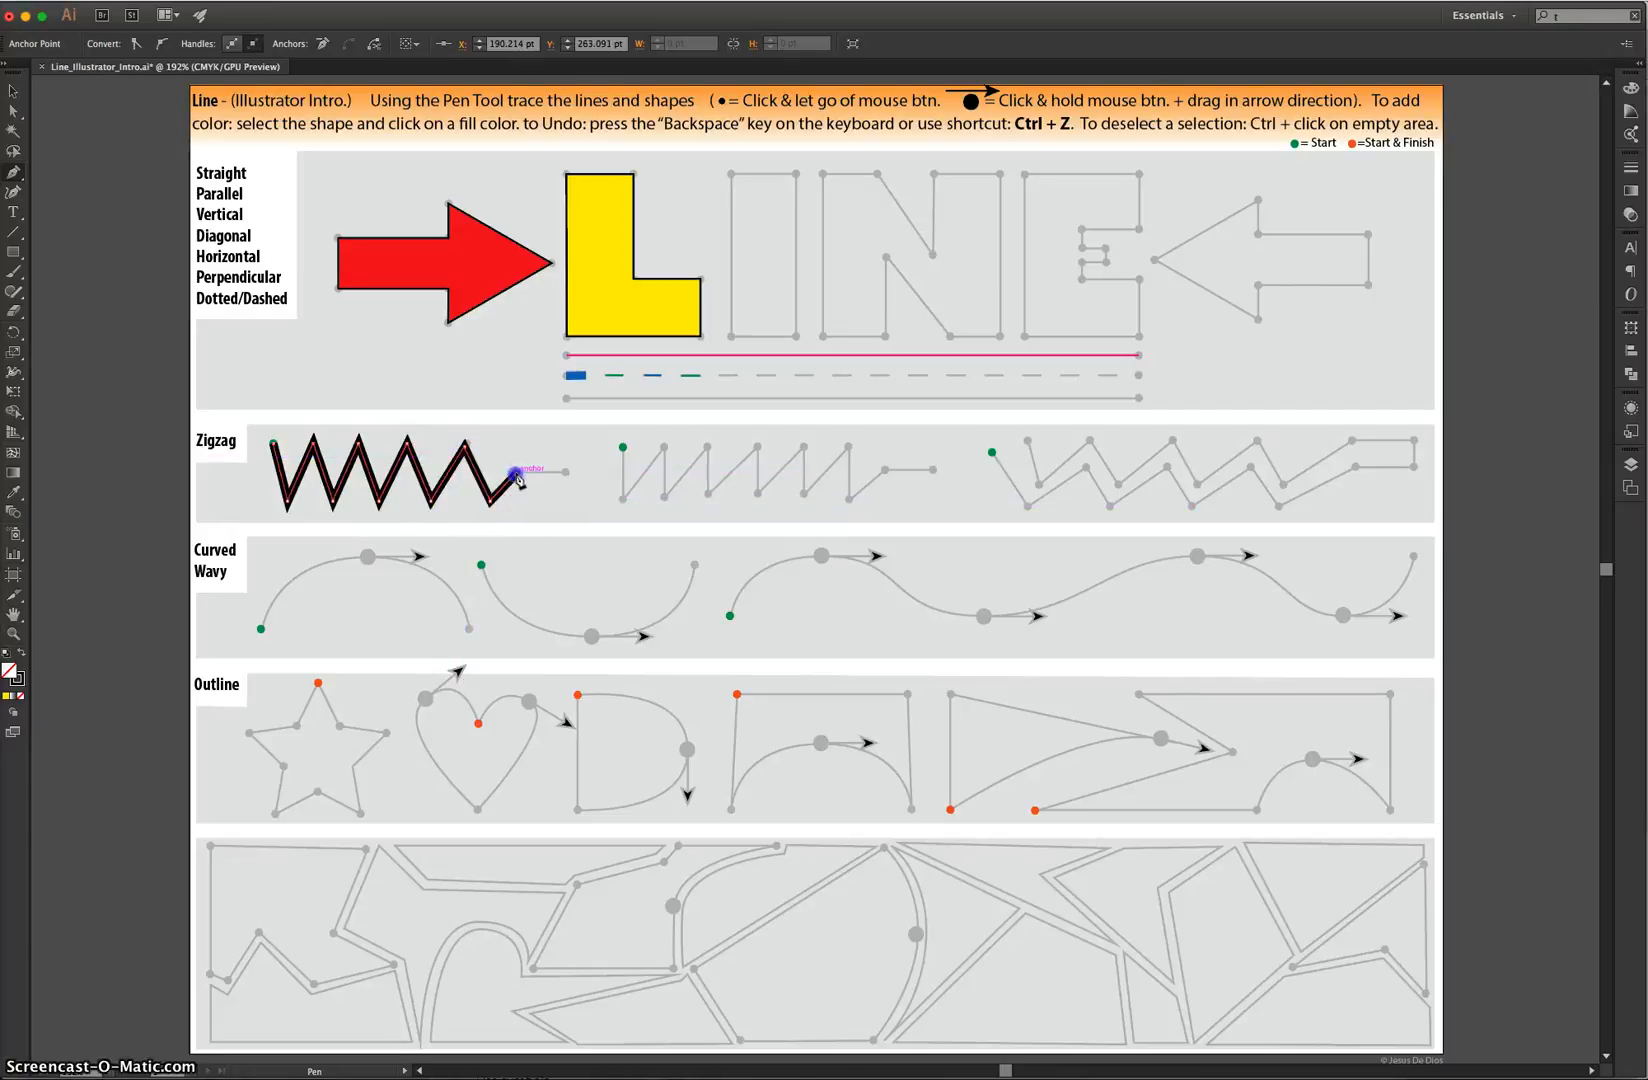
{"action": "left_click", "coordinate": [566, 472]}
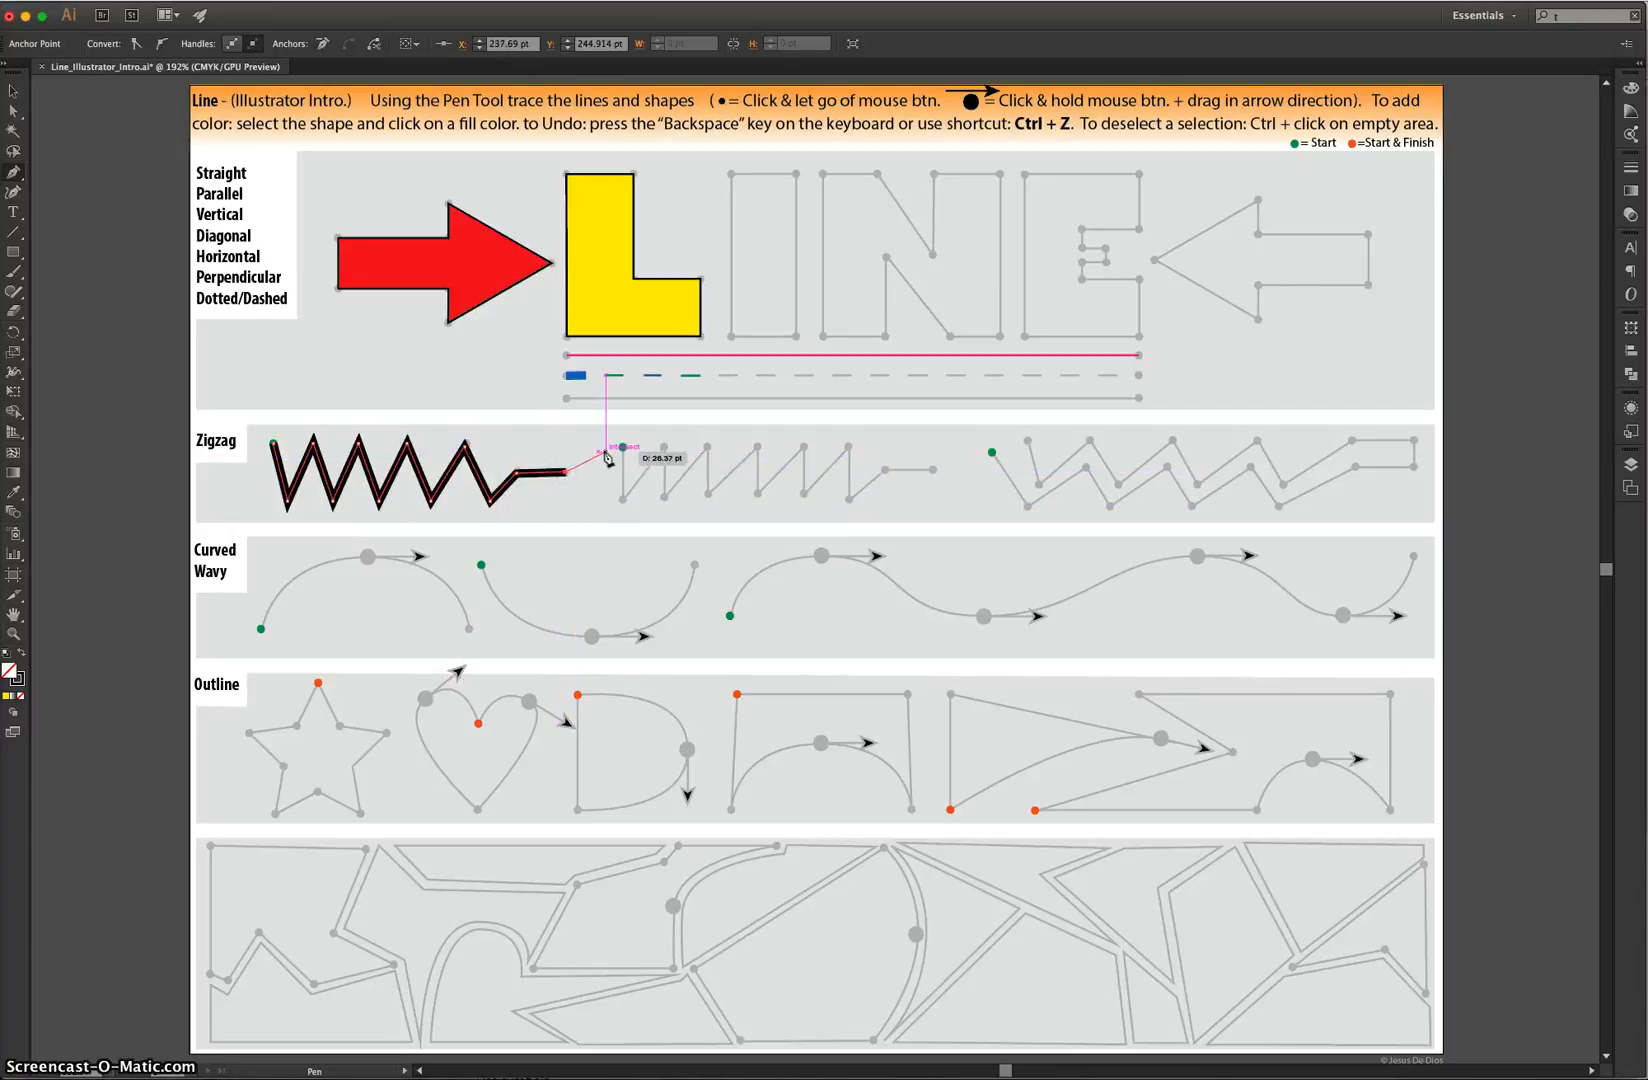
{"action": "left_click", "coordinate": [624, 601]}
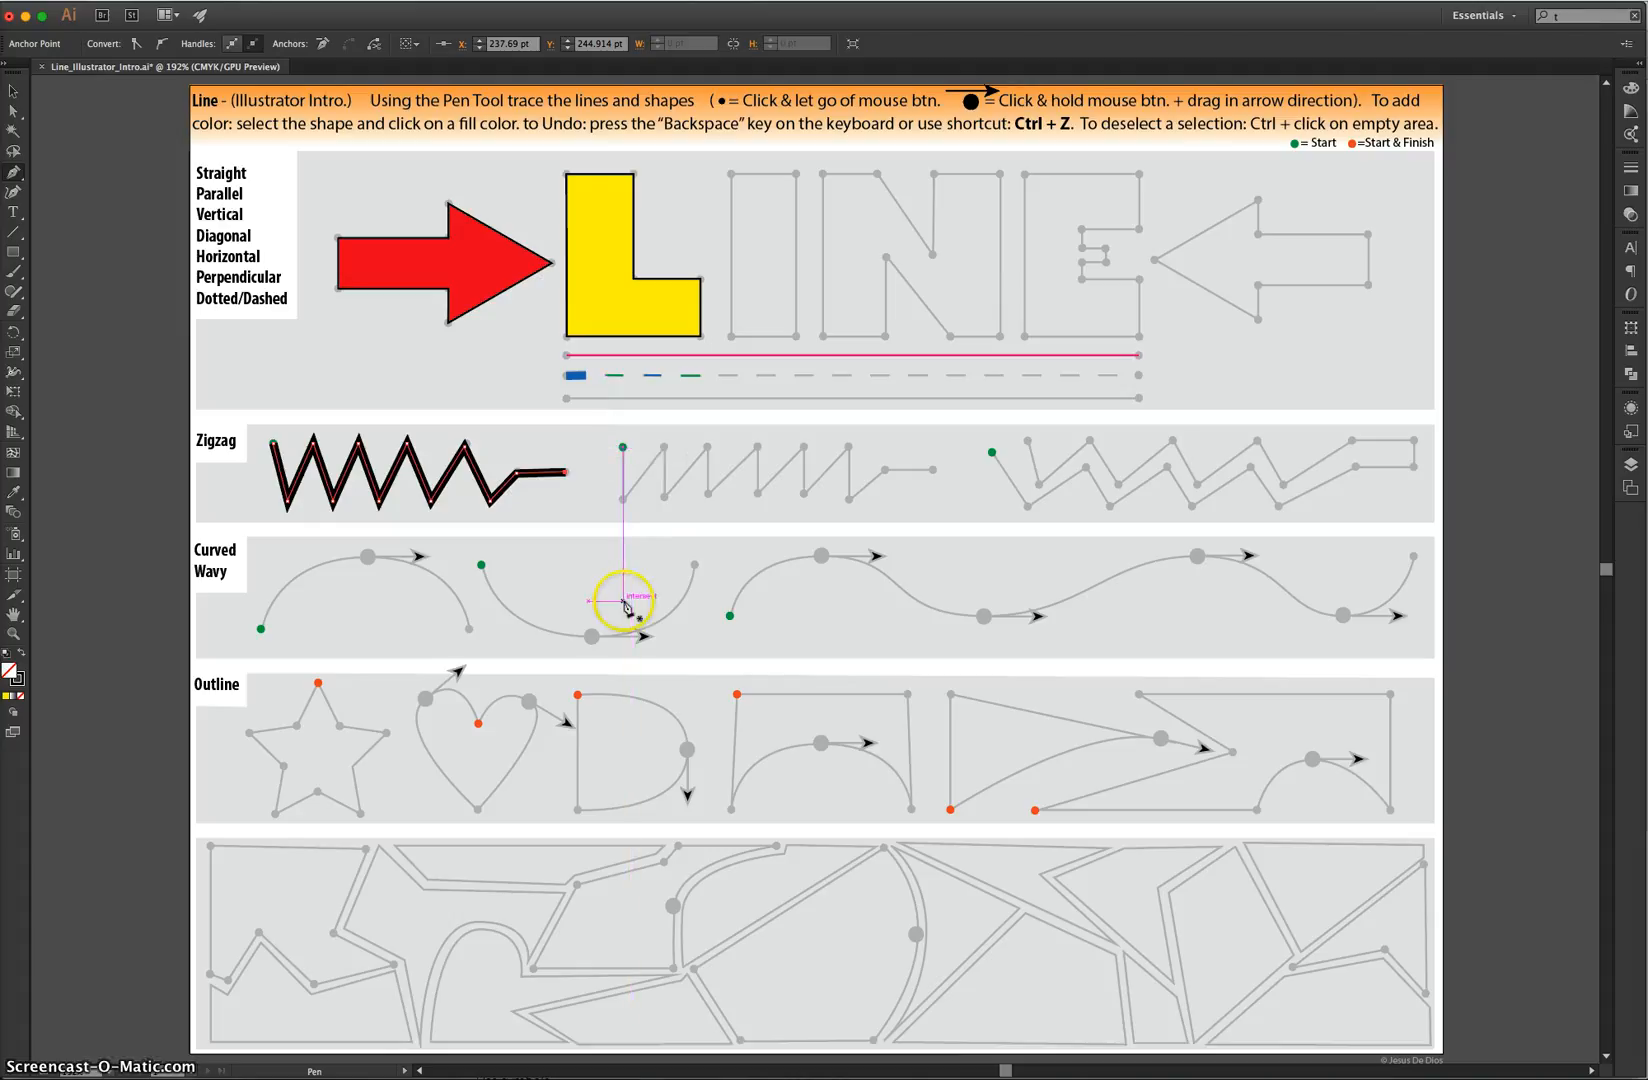
{"action": "left_click", "coordinate": [13, 90]}
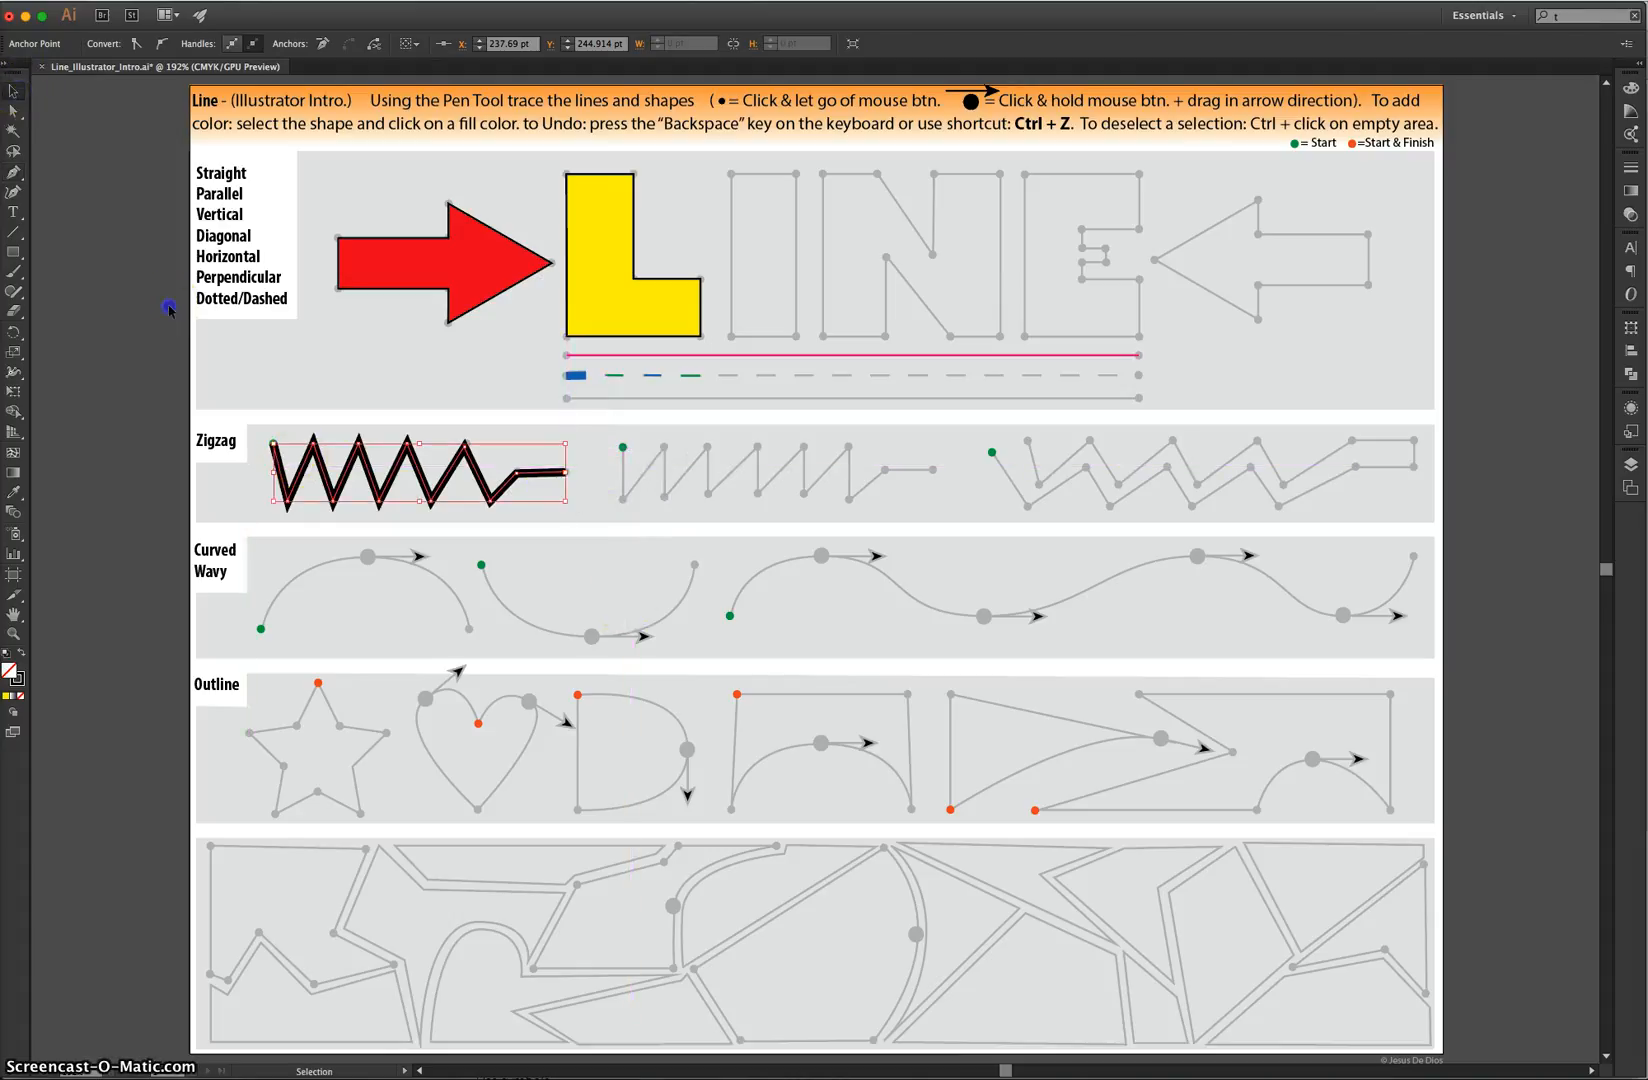
{"action": "left_click", "coordinate": [167, 305]}
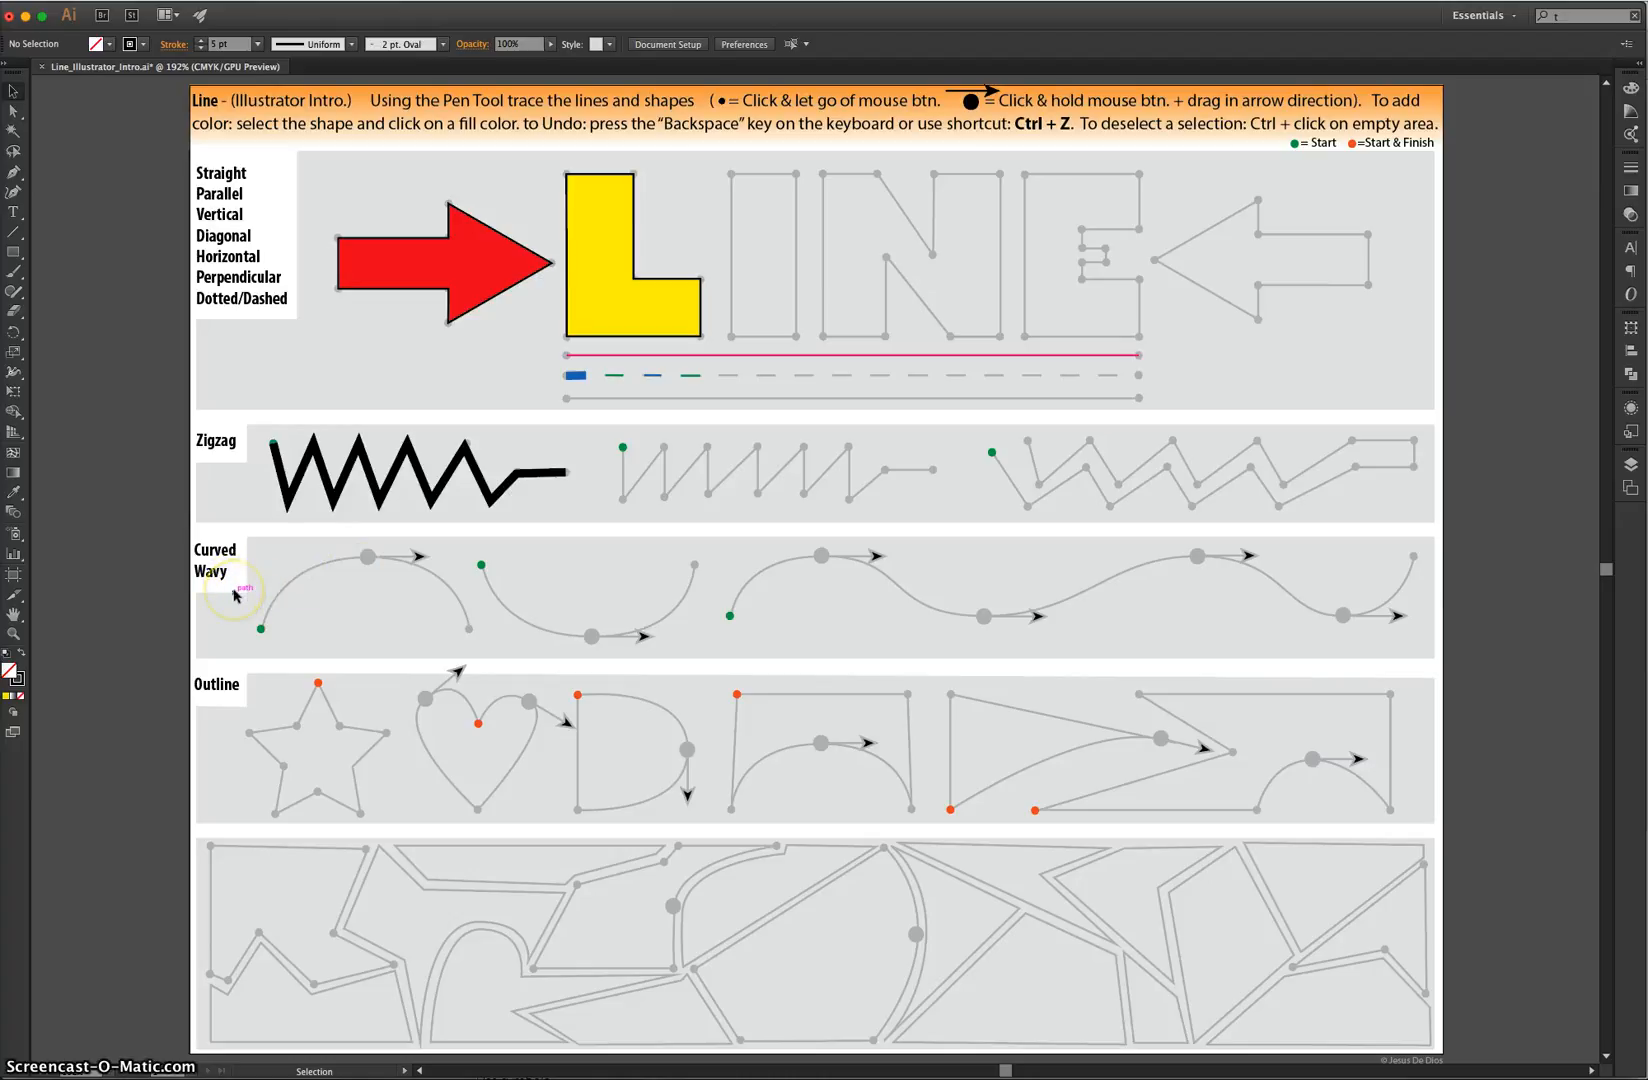
Trace the first arch in the Curved Wavy row with a 1 pt black stroke, pulling the top anchor's handles along the arrow, and deselect it
{"action": "scroll", "coordinate": [234, 616], "scroll_direction": "up", "scroll_amount": 5}
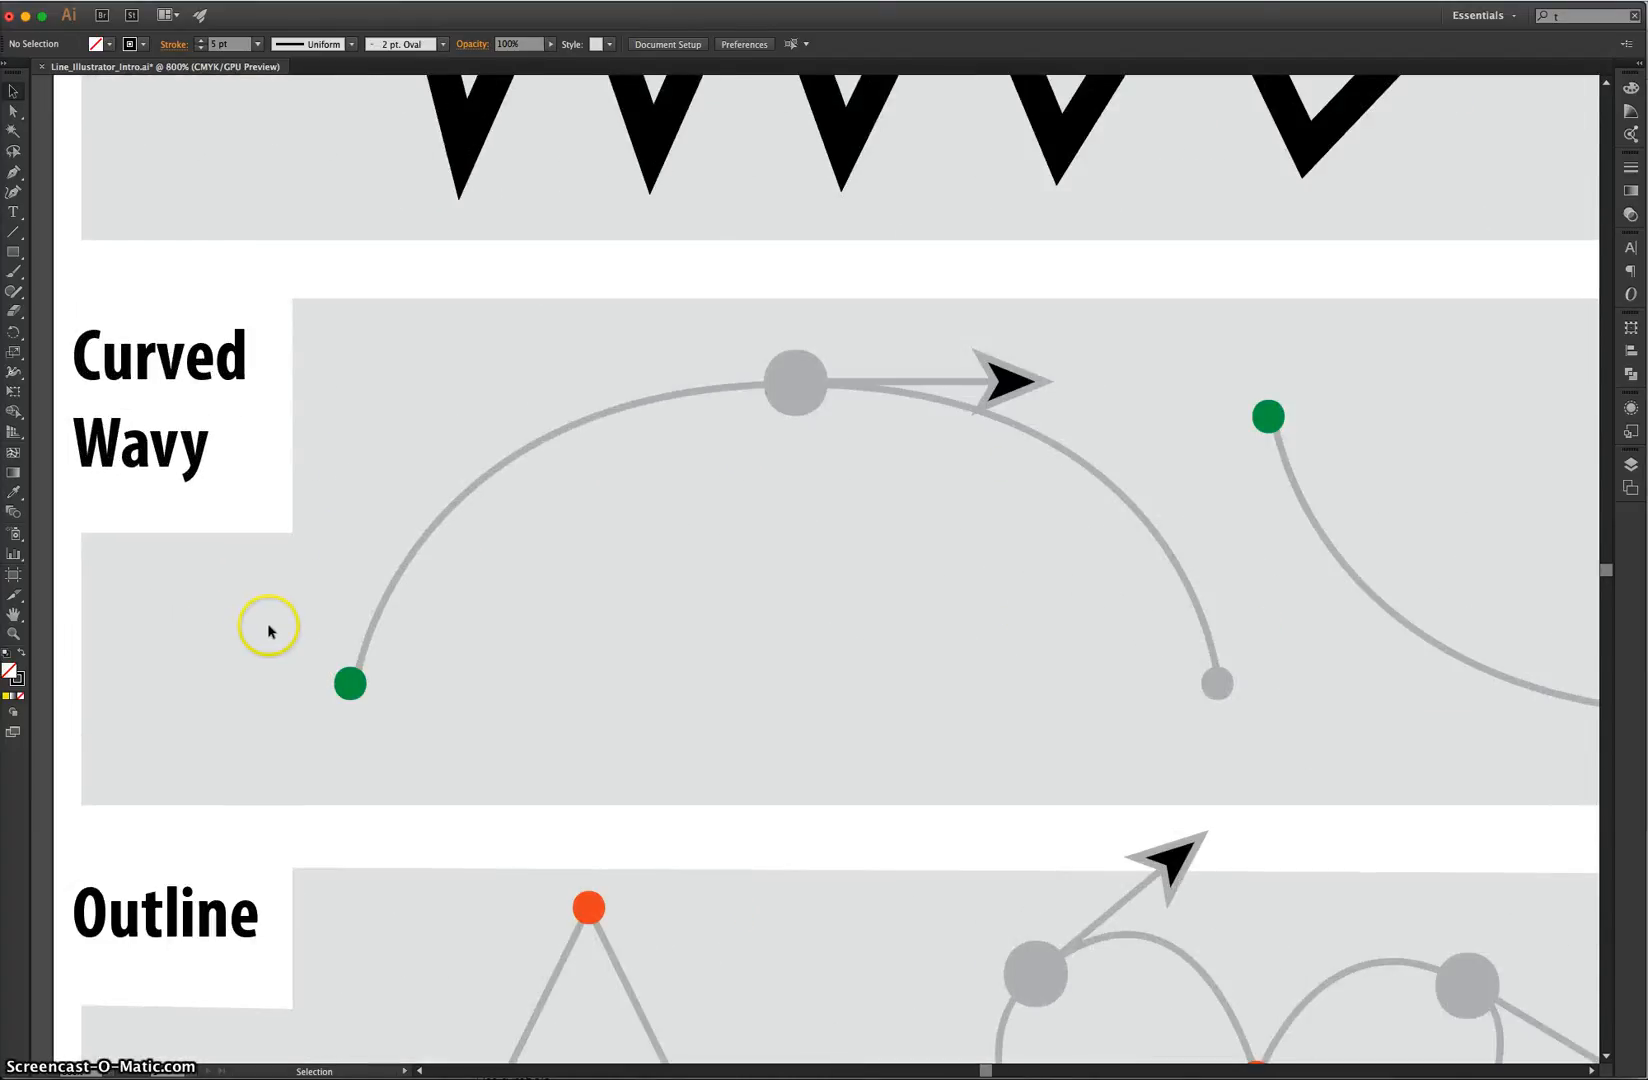
{"action": "left_click", "coordinate": [15, 176]}
{"action": "left_click", "coordinate": [350, 686]}
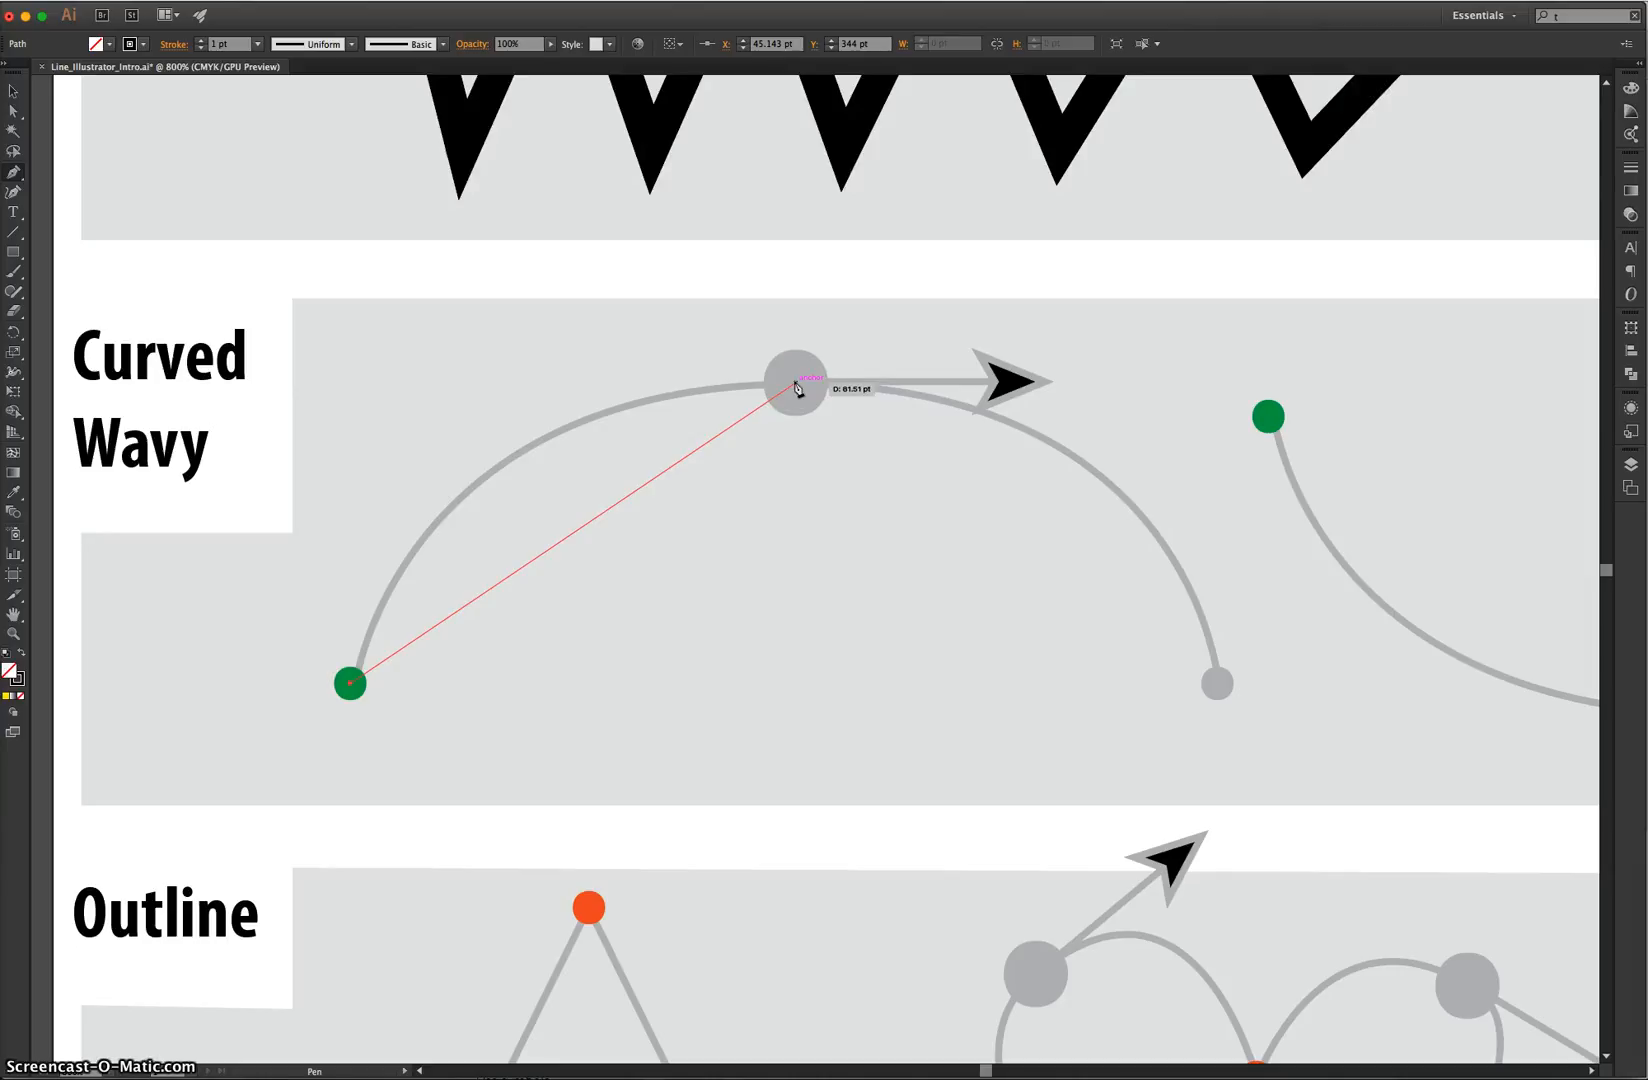
{"action": "mouse_move", "coordinate": [795, 383]}
{"action": "left_mouse_down"}
{"action": "mouse_move", "coordinate": [1288, 383]}
{"action": "mouse_move", "coordinate": [971, 375]}
{"action": "mouse_move", "coordinate": [1240, 379]}
{"action": "mouse_move", "coordinate": [931, 409]}
{"action": "mouse_move", "coordinate": [997, 525]}
{"action": "mouse_move", "coordinate": [1100, 342]}
{"action": "mouse_move", "coordinate": [1137, 426]}
{"action": "mouse_move", "coordinate": [1194, 407]}
{"action": "mouse_move", "coordinate": [1178, 390]}
{"action": "left_mouse_up"}
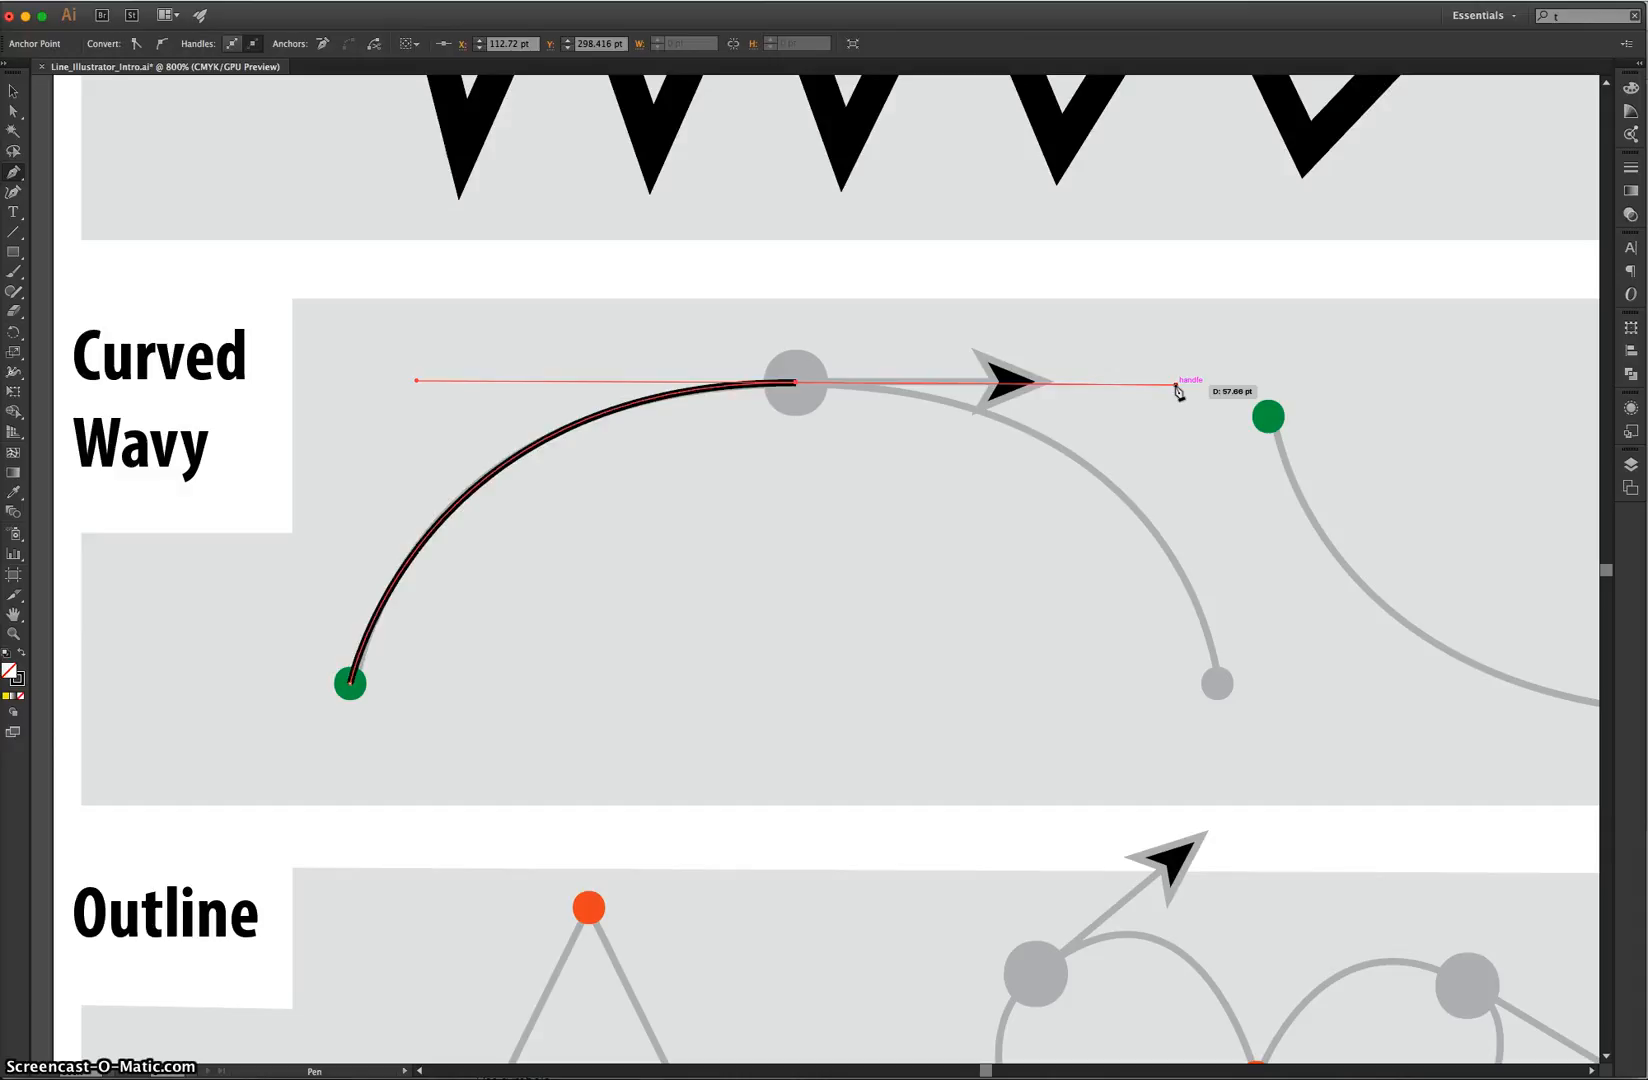
{"action": "left_click_drag", "start_coordinate": [1178, 390], "coordinate": [1229, 556]}
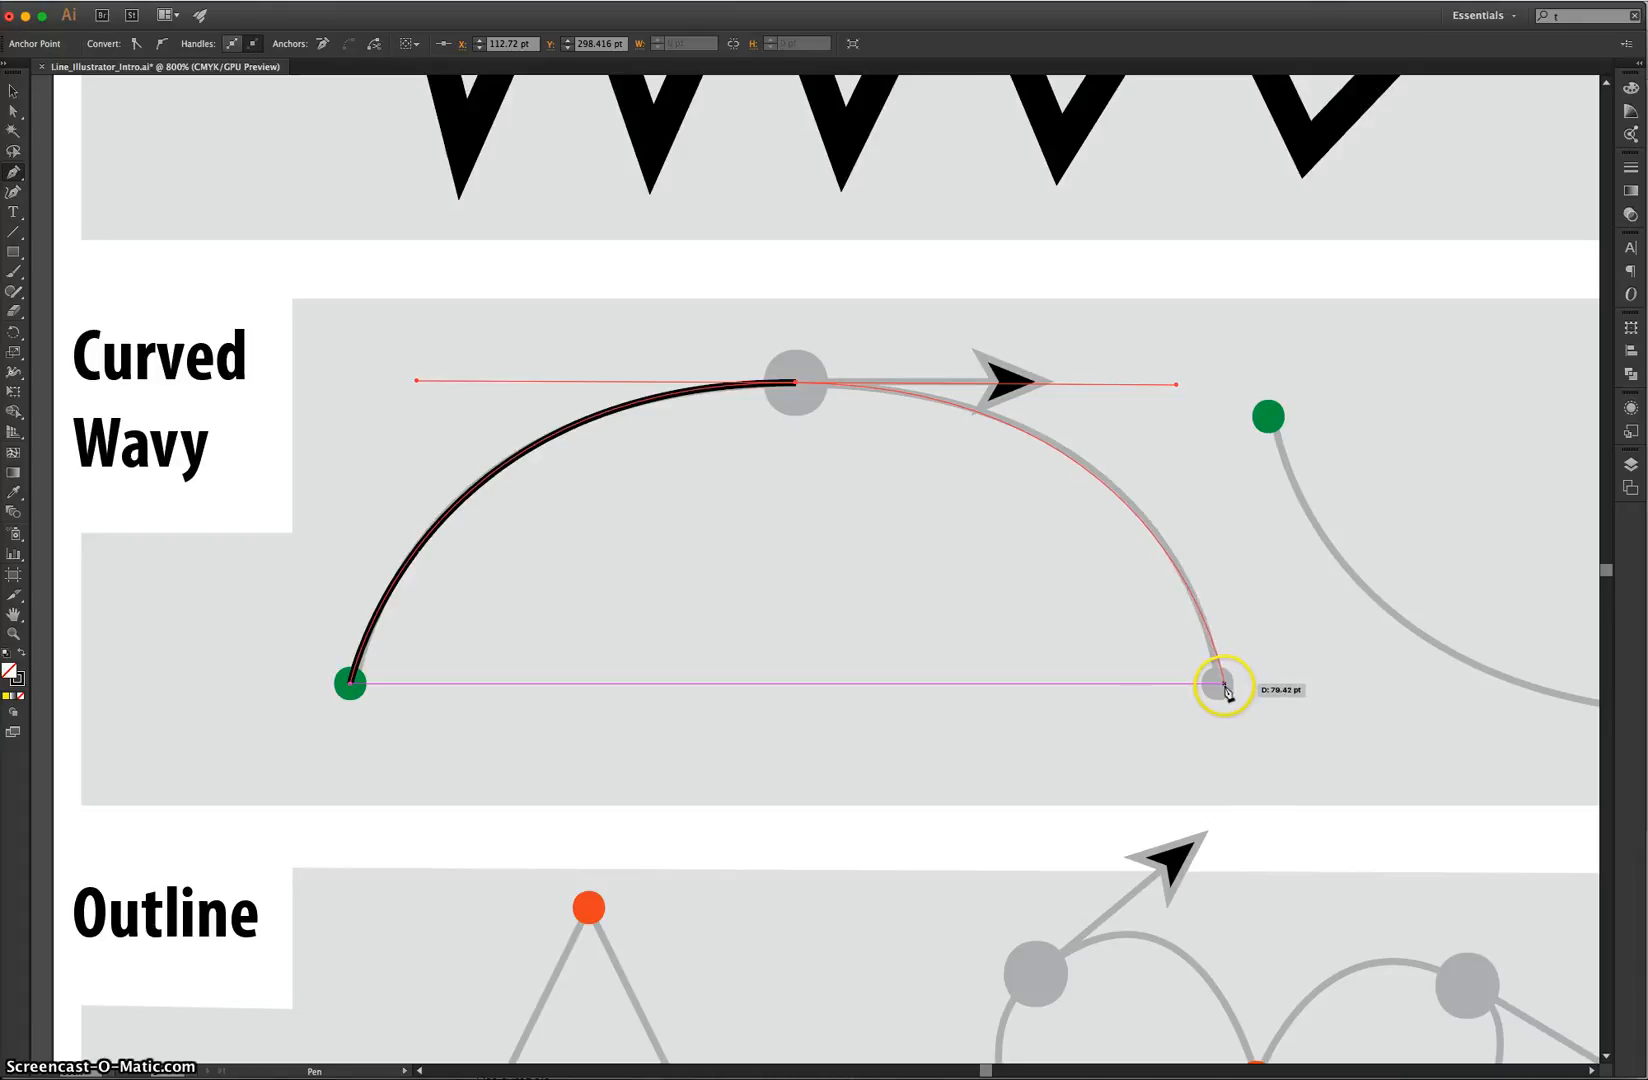
{"action": "left_click", "coordinate": [1219, 687]}
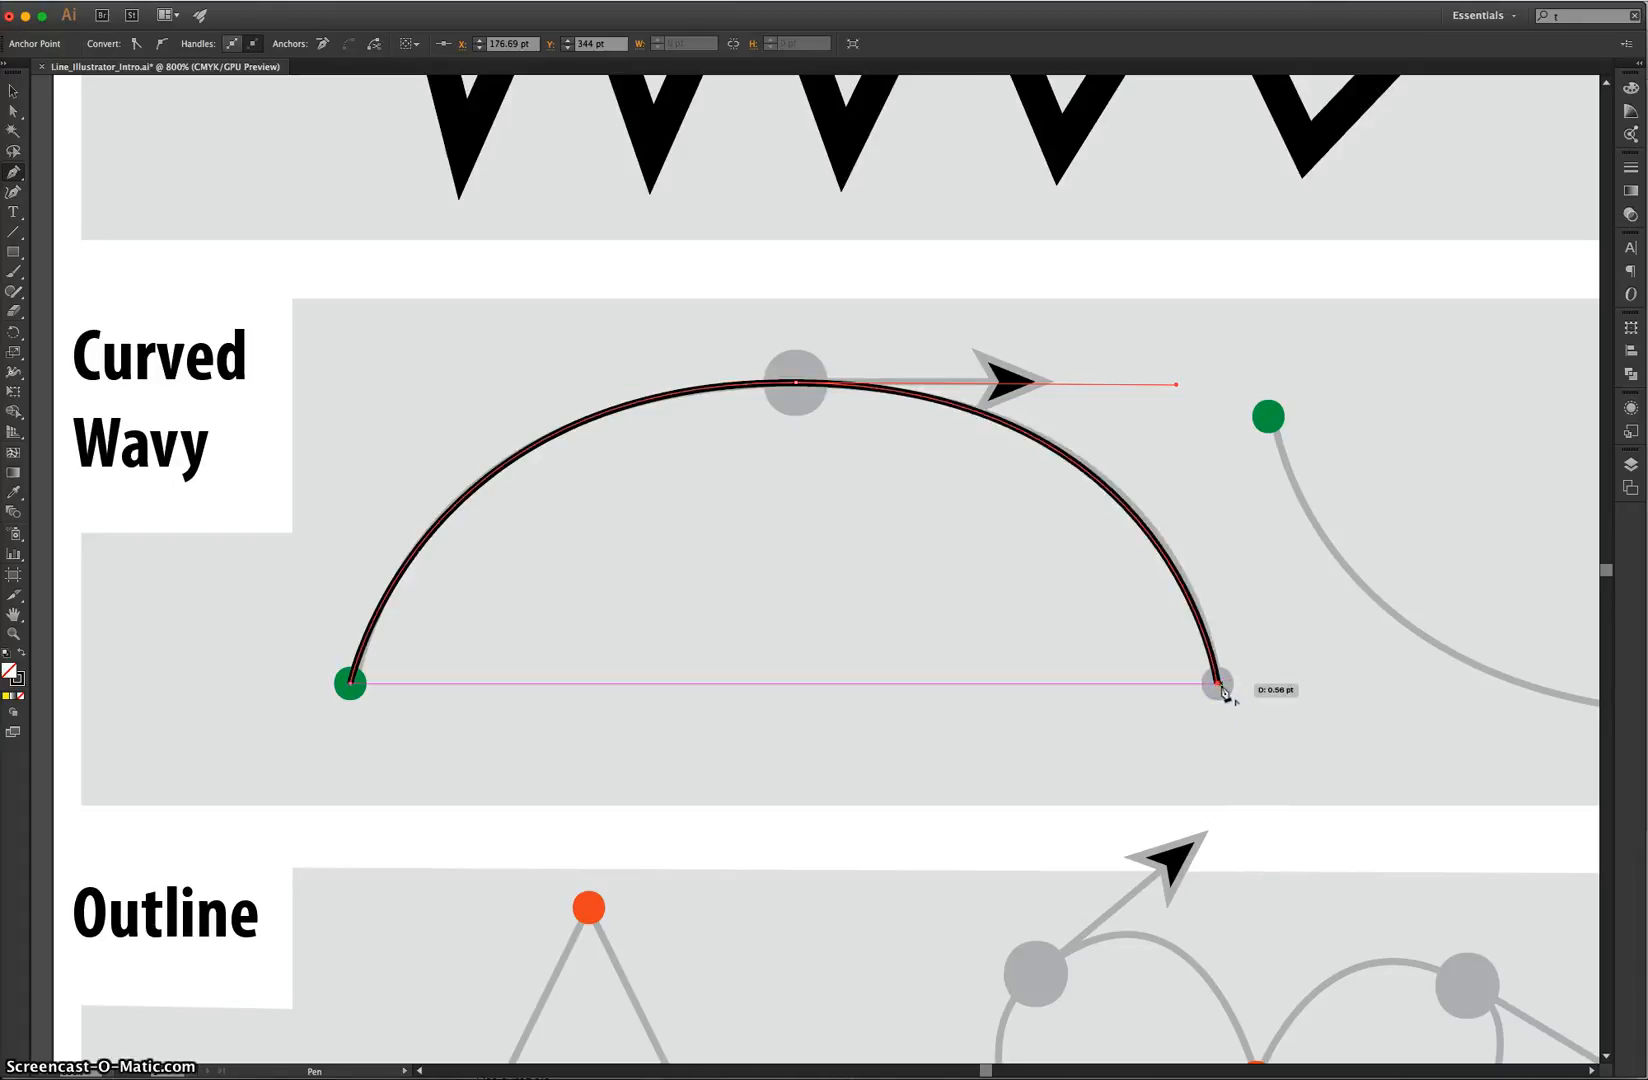
{"action": "left_click_drag", "start_coordinate": [1221, 688], "coordinate": [1380, 434]}
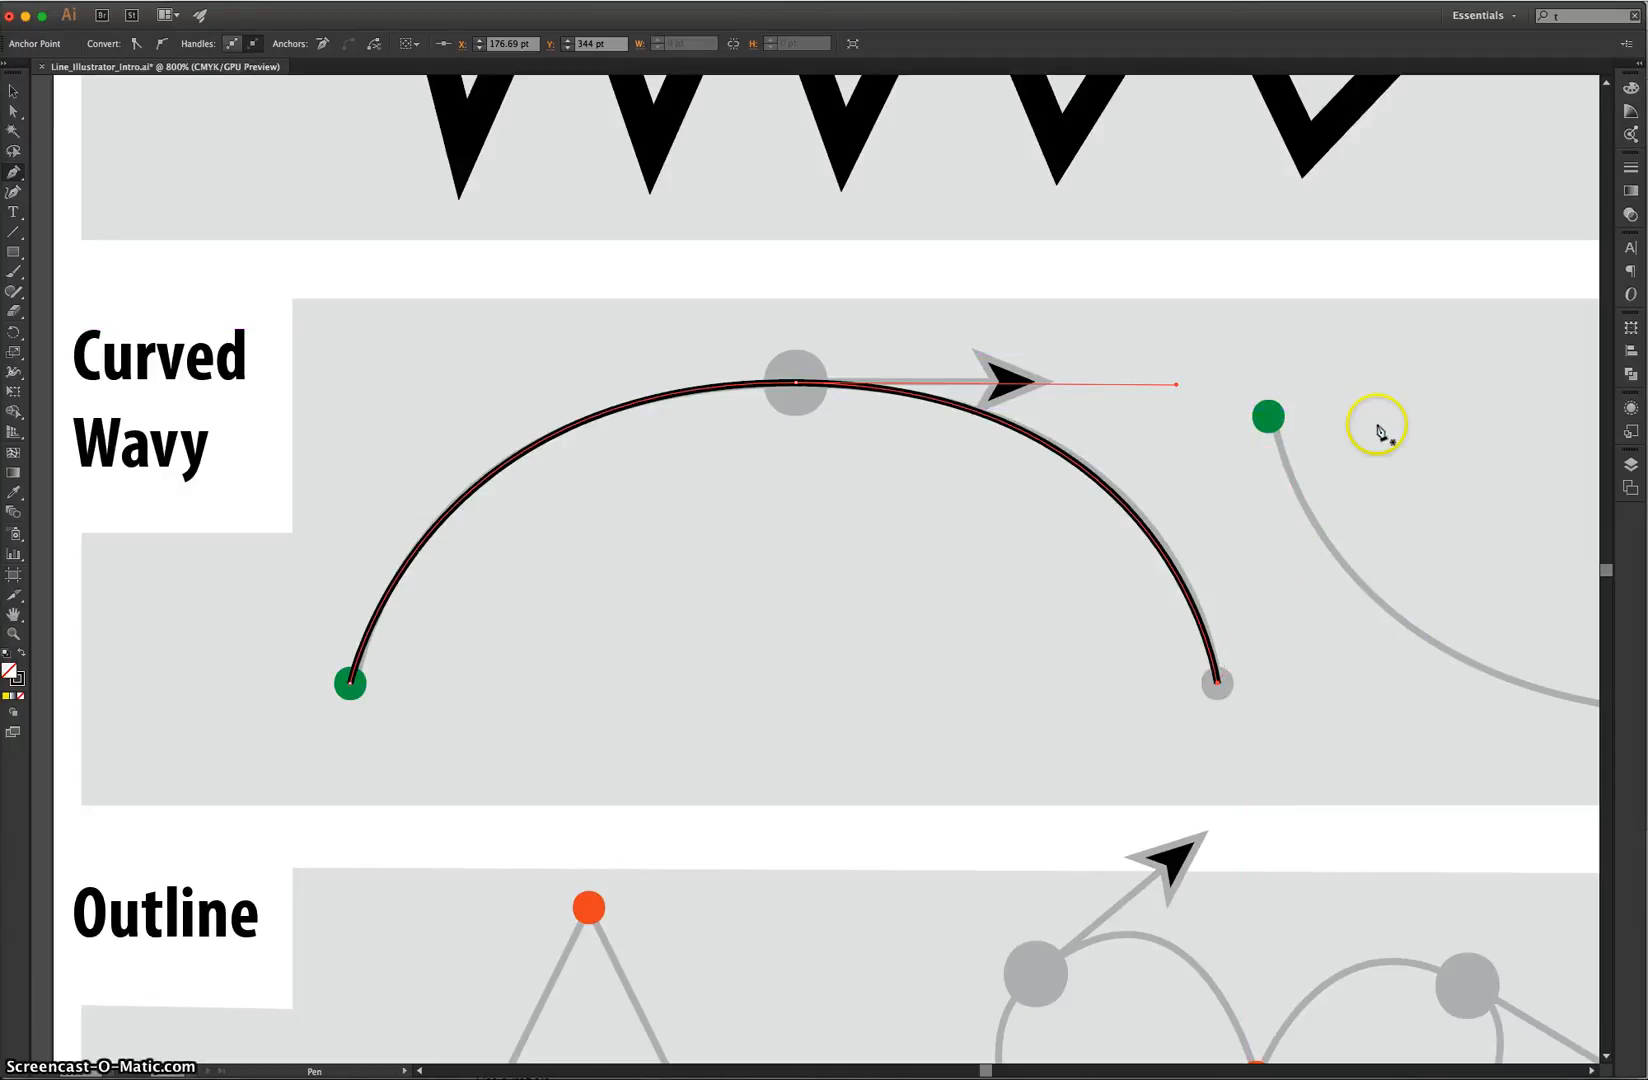
{"action": "left_click", "coordinate": [13, 91]}
{"action": "left_click", "coordinate": [397, 315]}
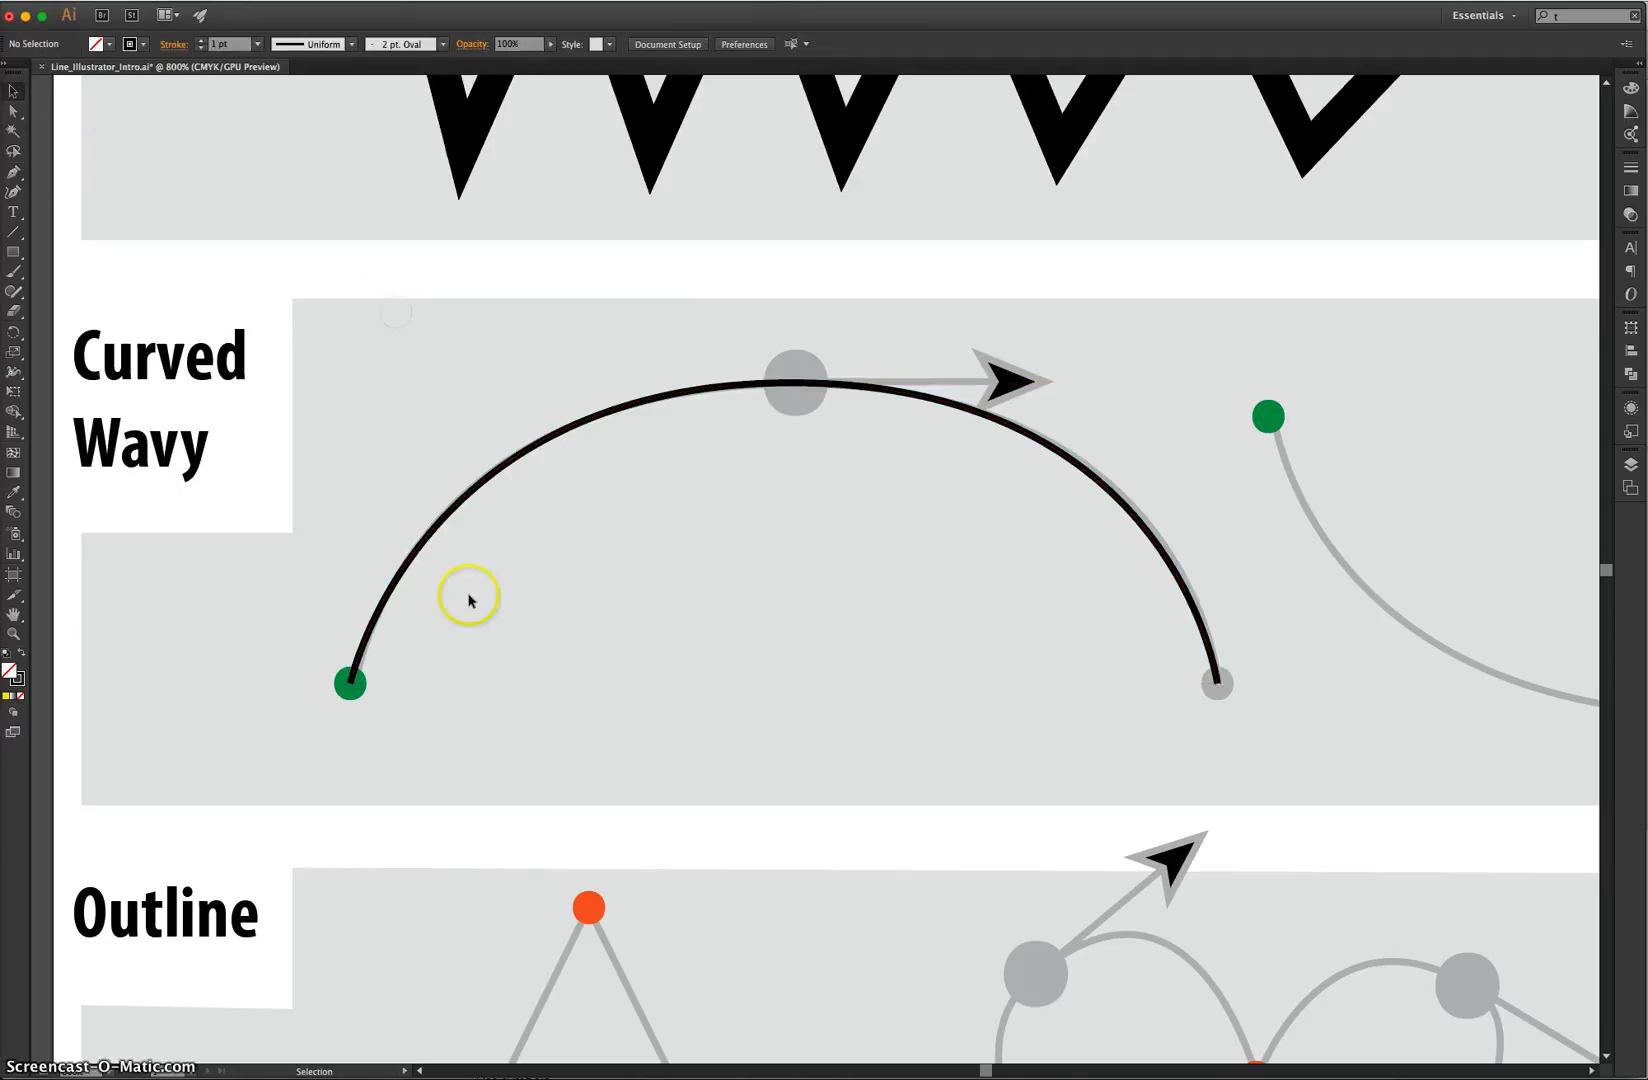
Change the stroke color of the traced arch in the Curved Wavy row to magenta and deselect it
{"action": "left_click", "coordinate": [1142, 535]}
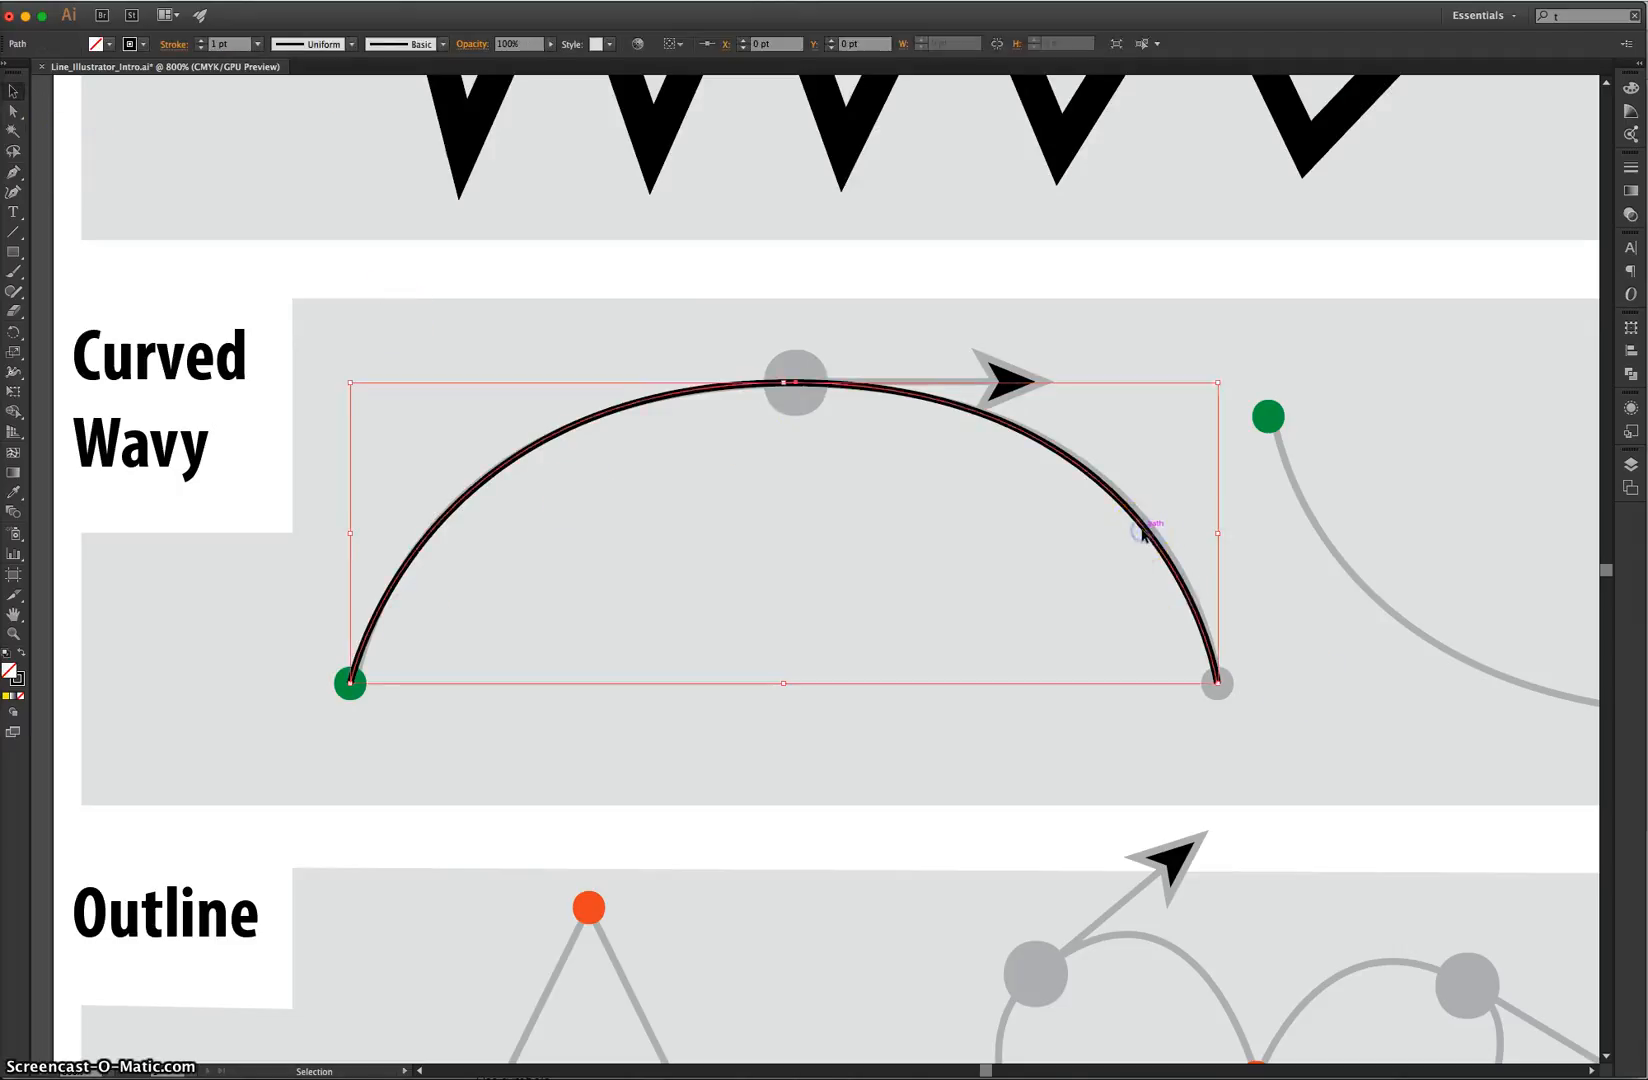
{"action": "left_click", "coordinate": [148, 45]}
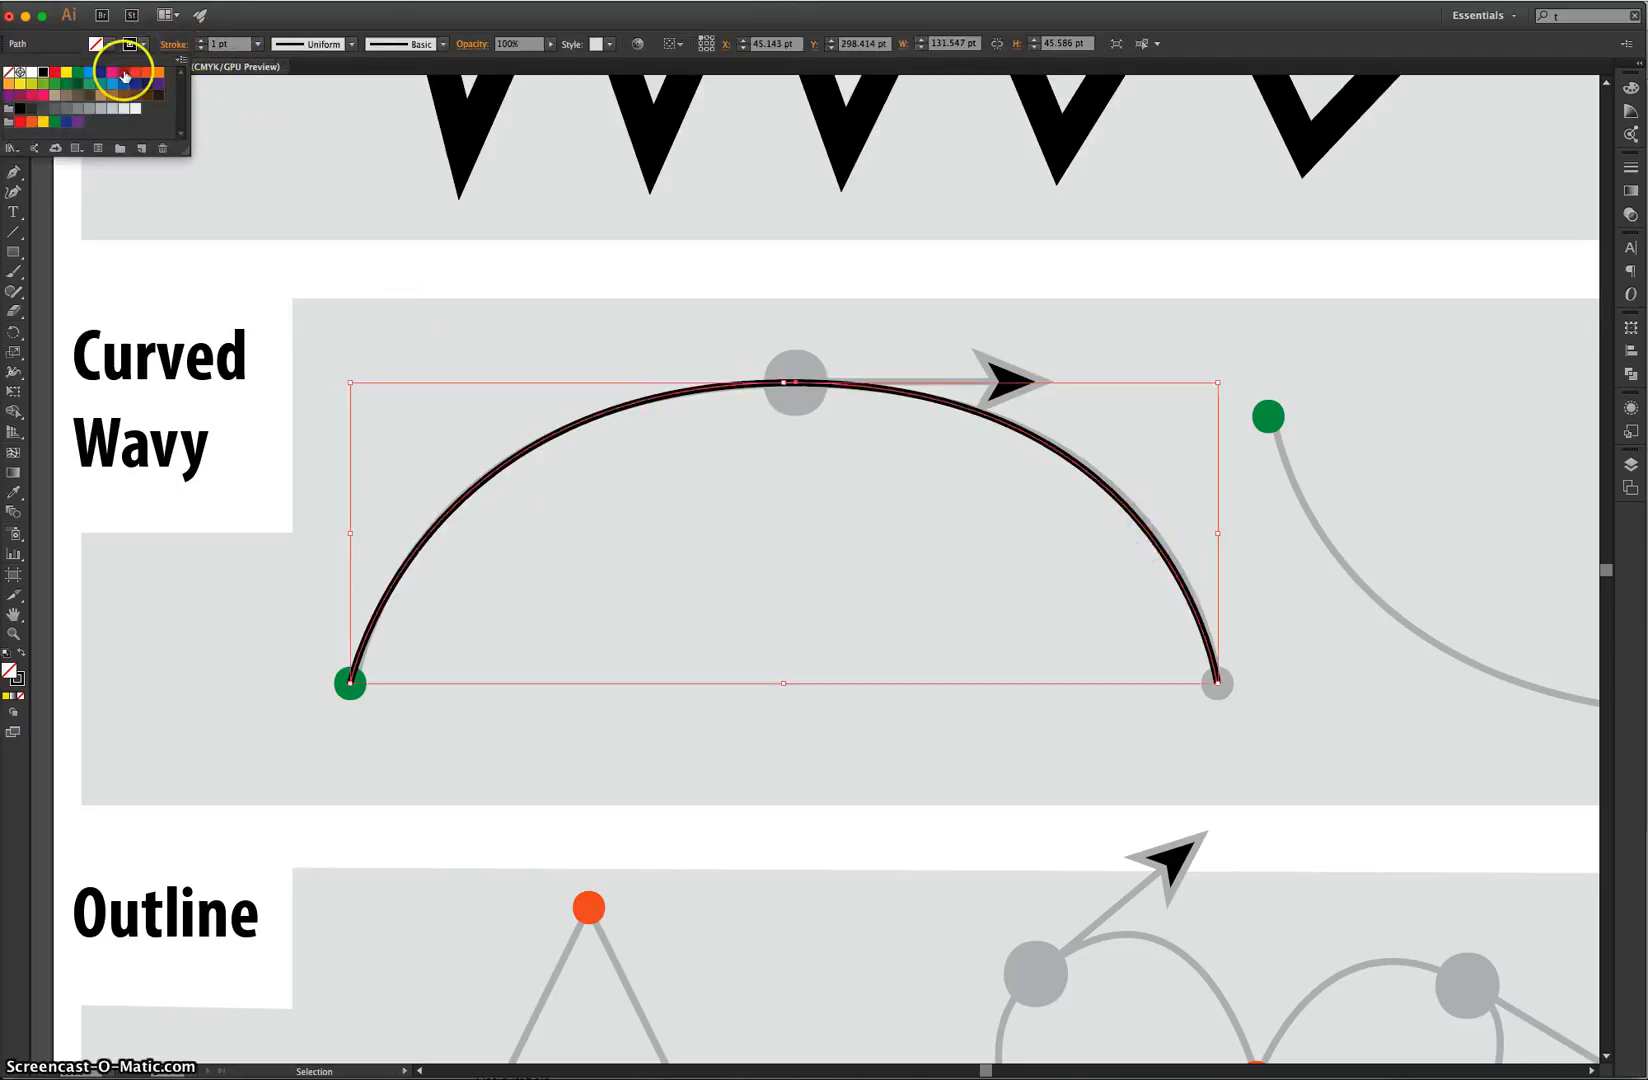
{"action": "left_click", "coordinate": [124, 76]}
{"action": "left_click", "coordinate": [920, 312]}
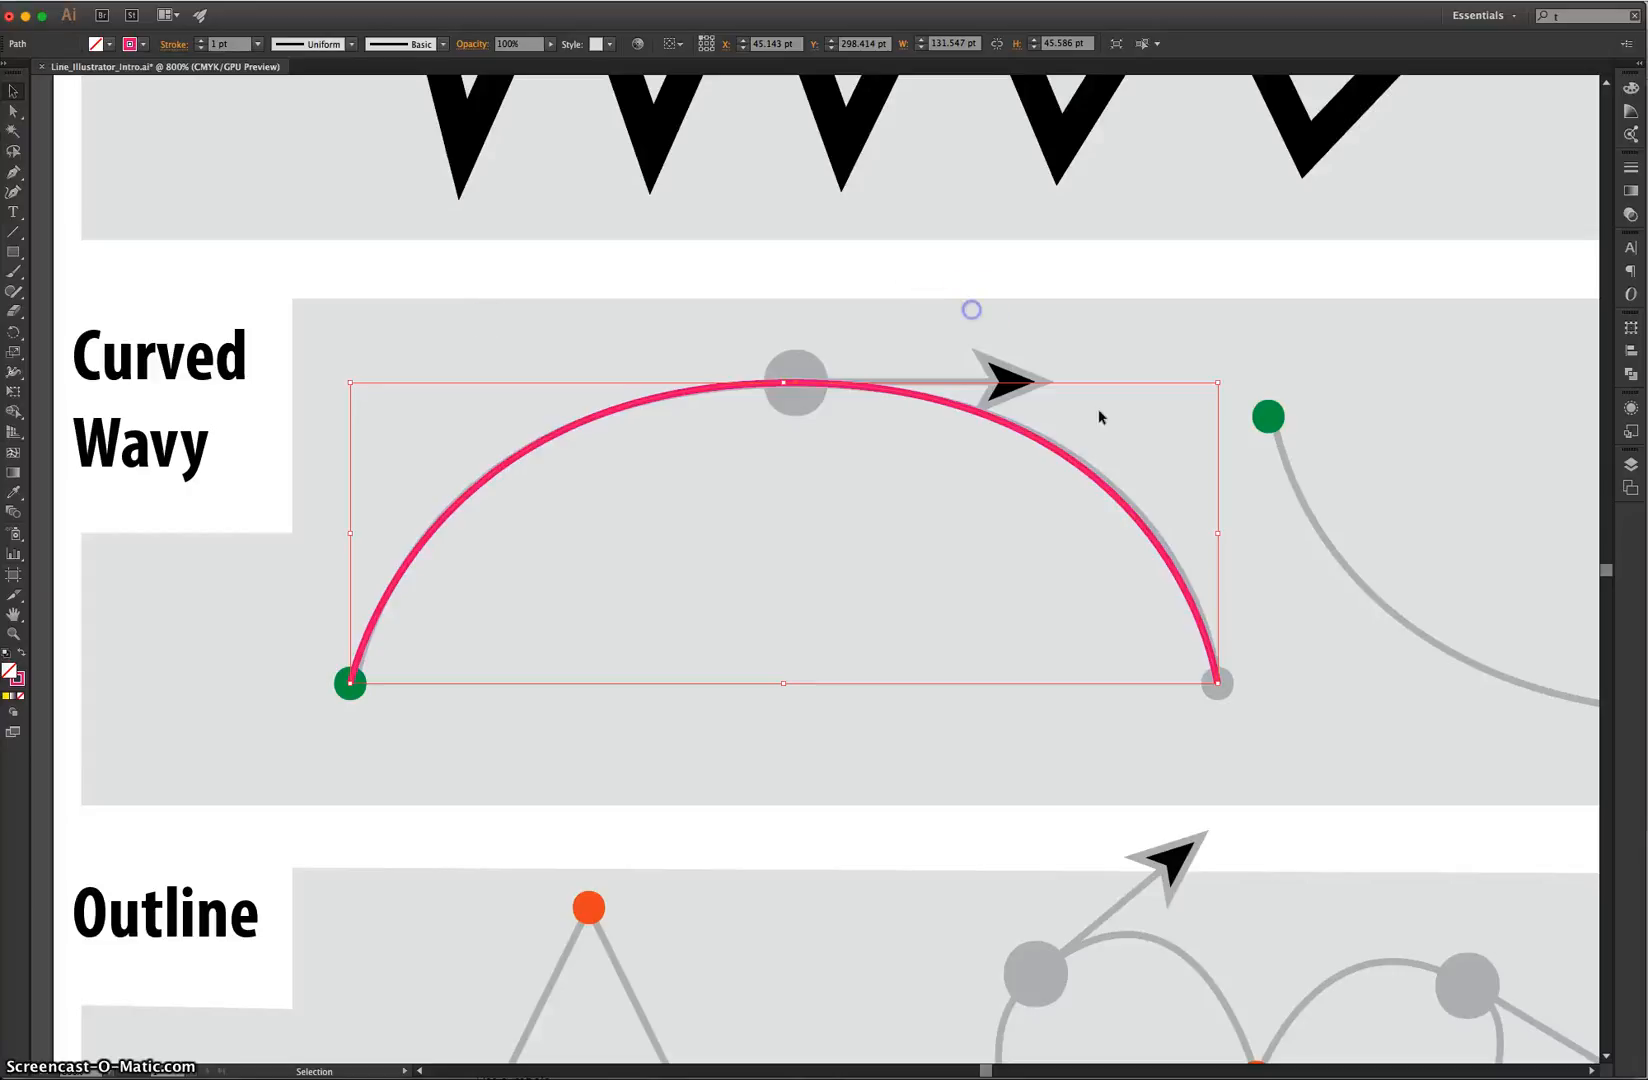
Set the Pen tool's stroke to blue, trace the U-shaped curve in the Curved Wavy row with the bottom anchor's handles along the arrow, and deselect it
{"action": "left_click_drag", "start_coordinate": [984, 1072], "coordinate": [990, 1073]}
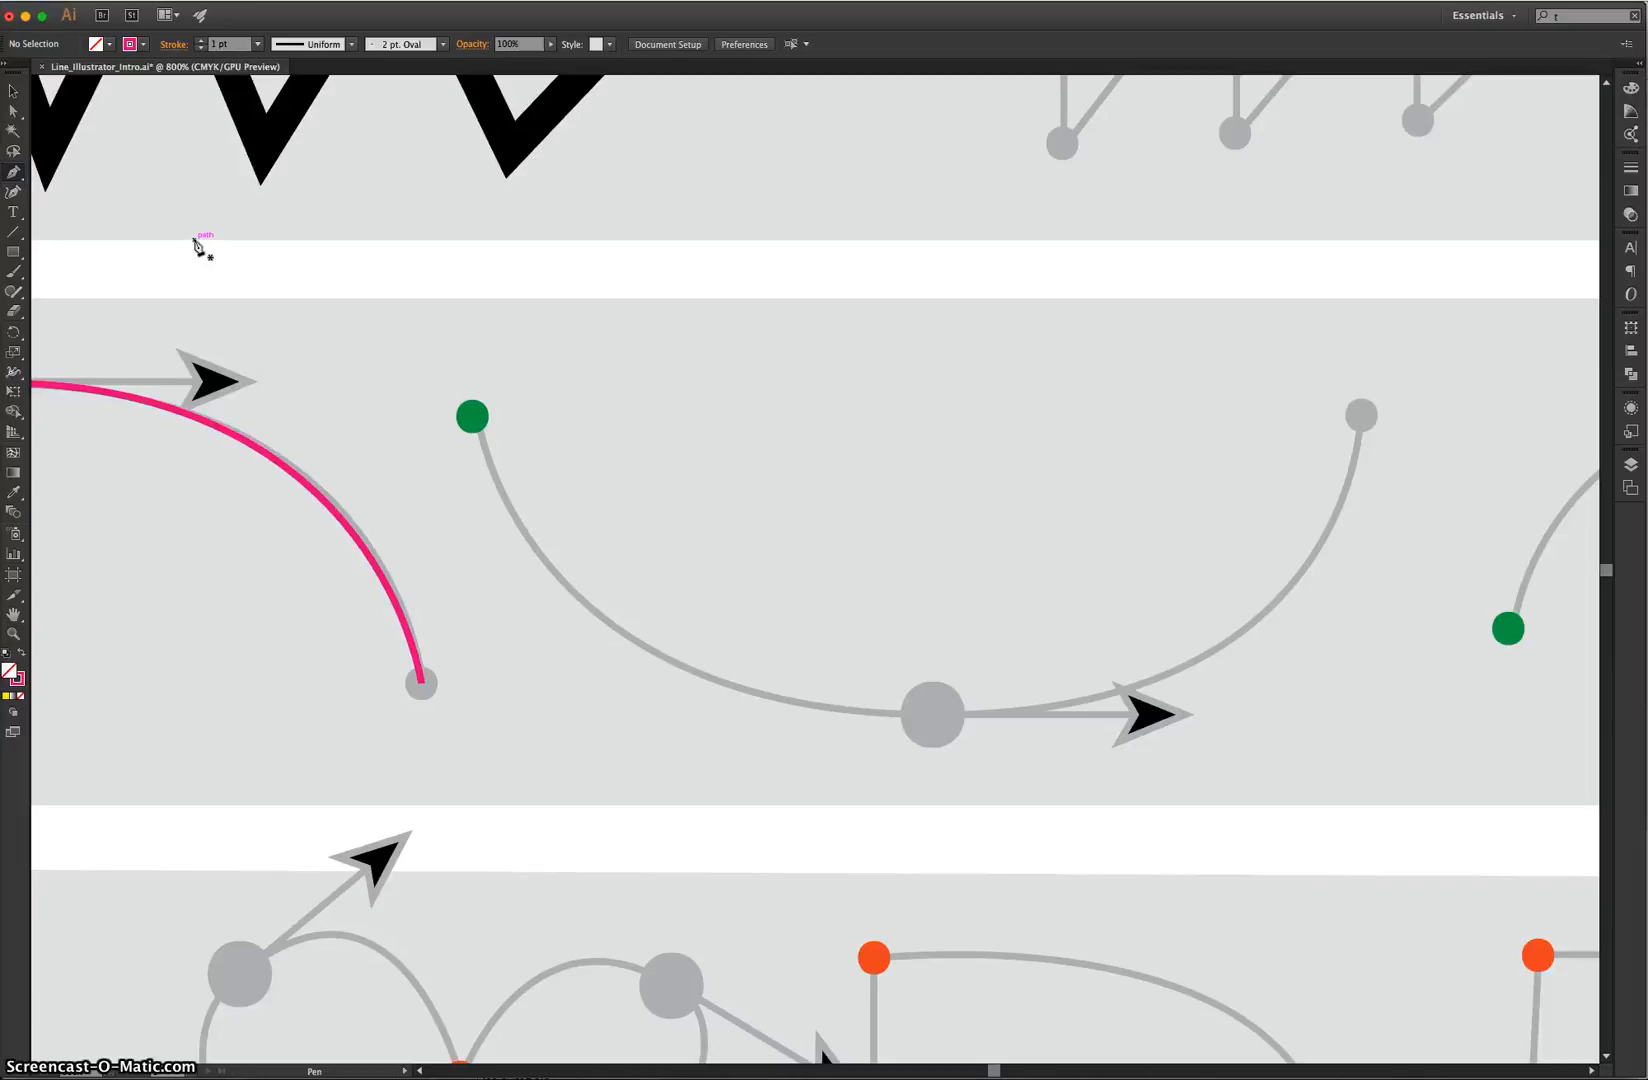
{"action": "left_click", "coordinate": [144, 45]}
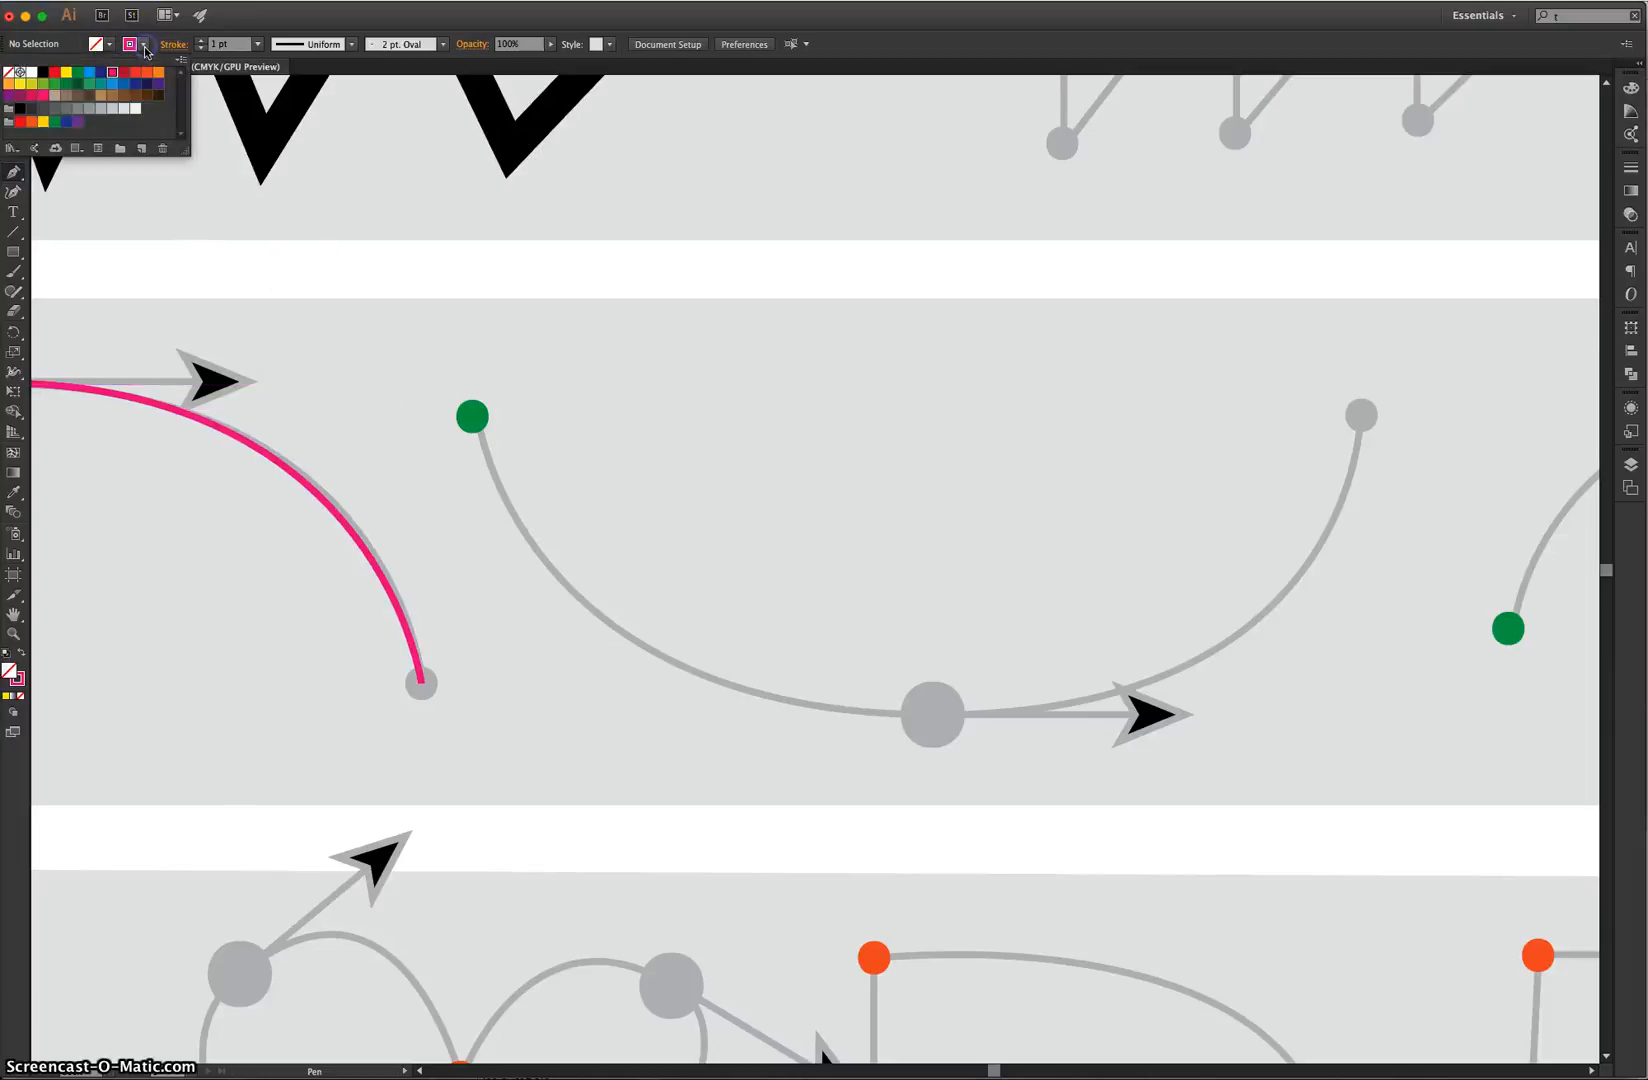
{"action": "left_click", "coordinate": [98, 82]}
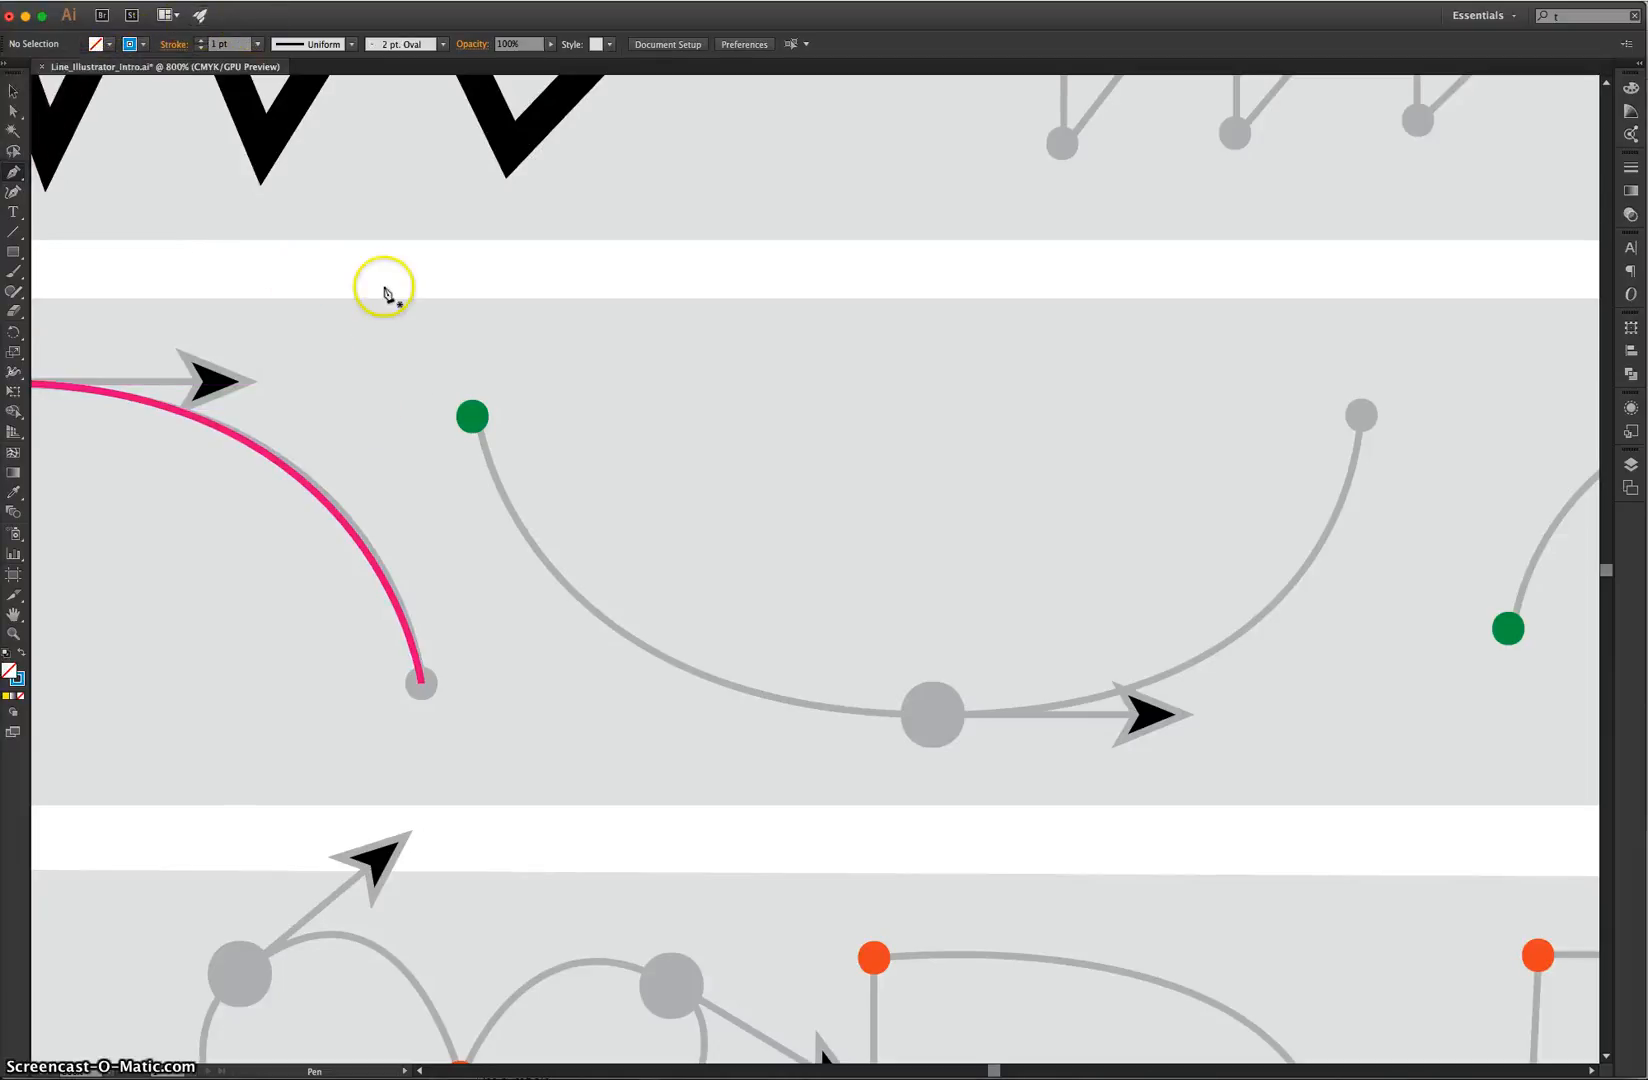
{"action": "left_click", "coordinate": [472, 416]}
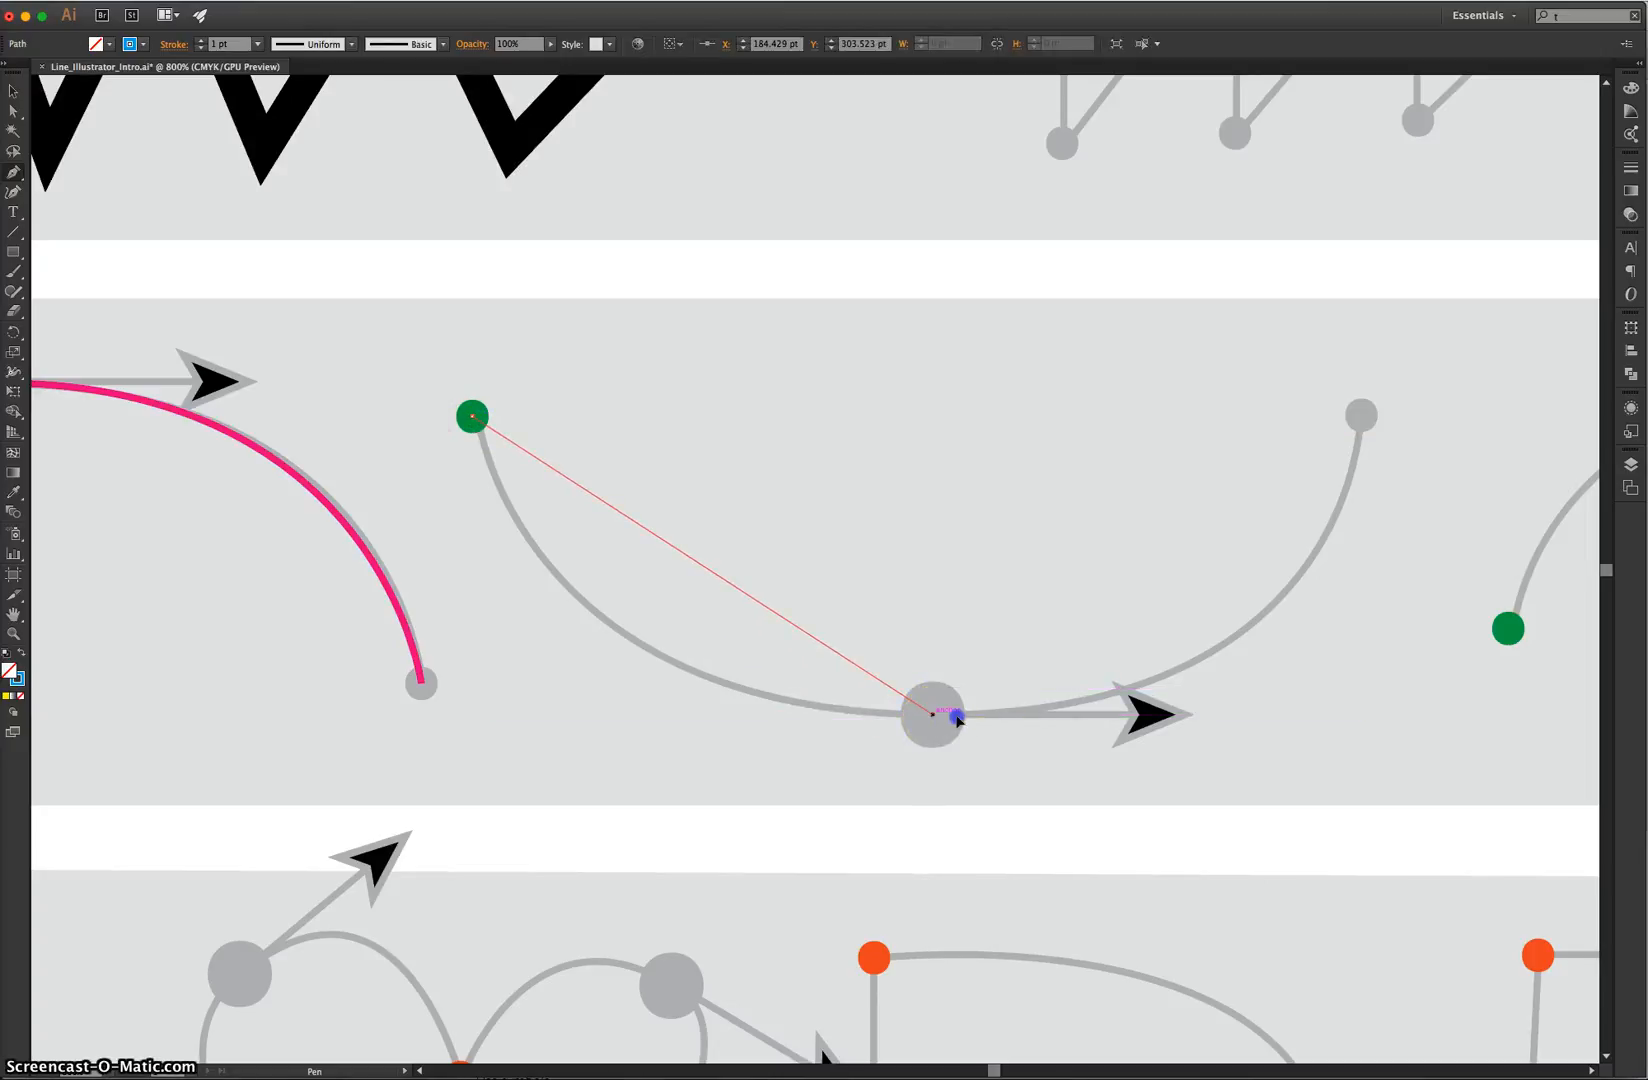
{"action": "left_click_drag", "start_coordinate": [957, 717], "coordinate": [1366, 728]}
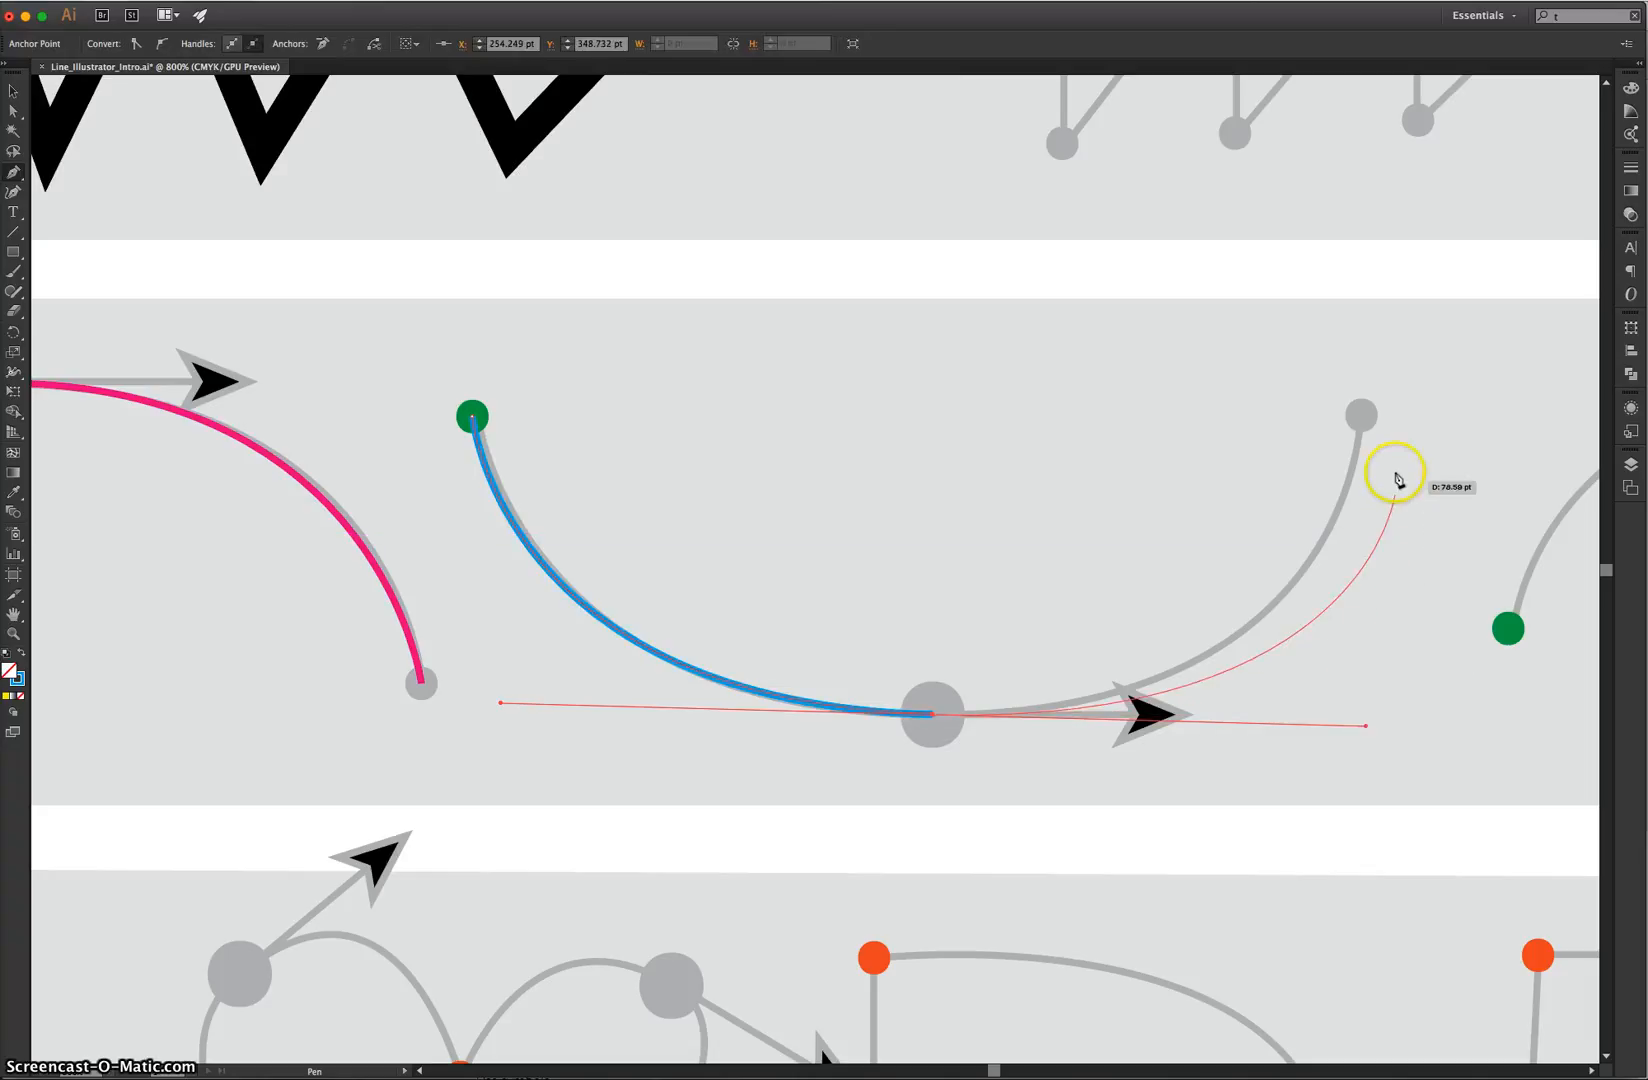
{"action": "left_click", "coordinate": [1361, 412]}
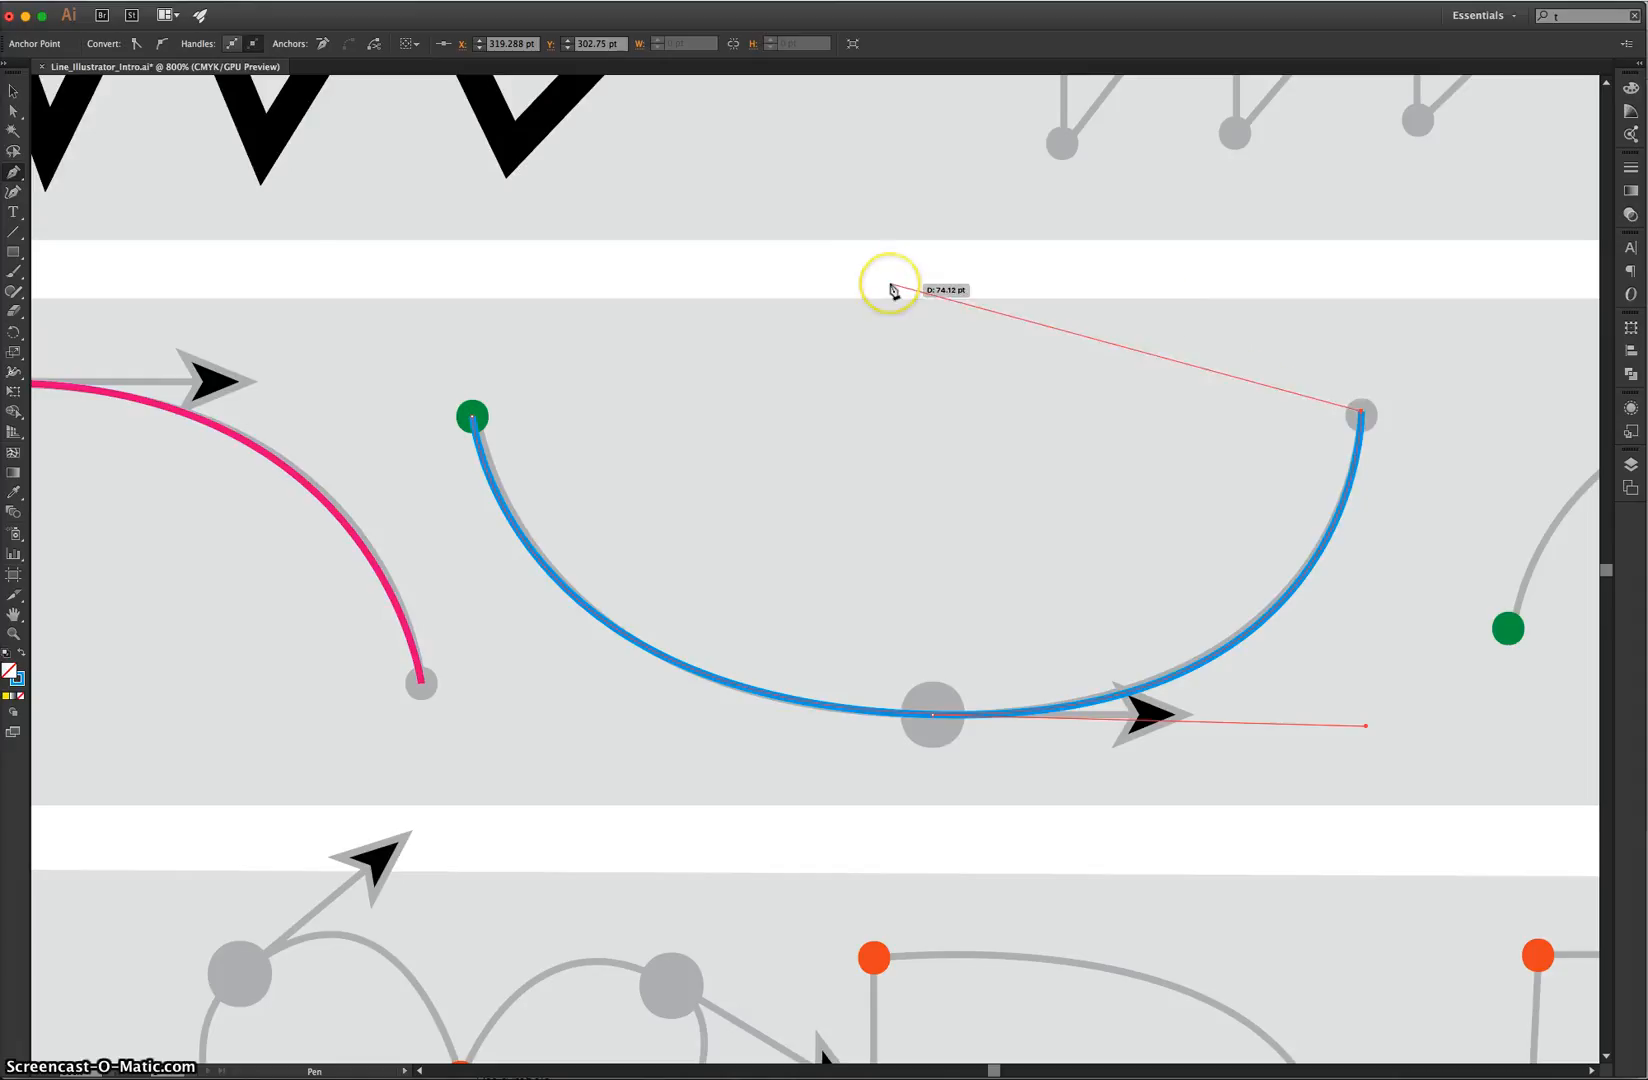
{"action": "left_click", "coordinate": [11, 90]}
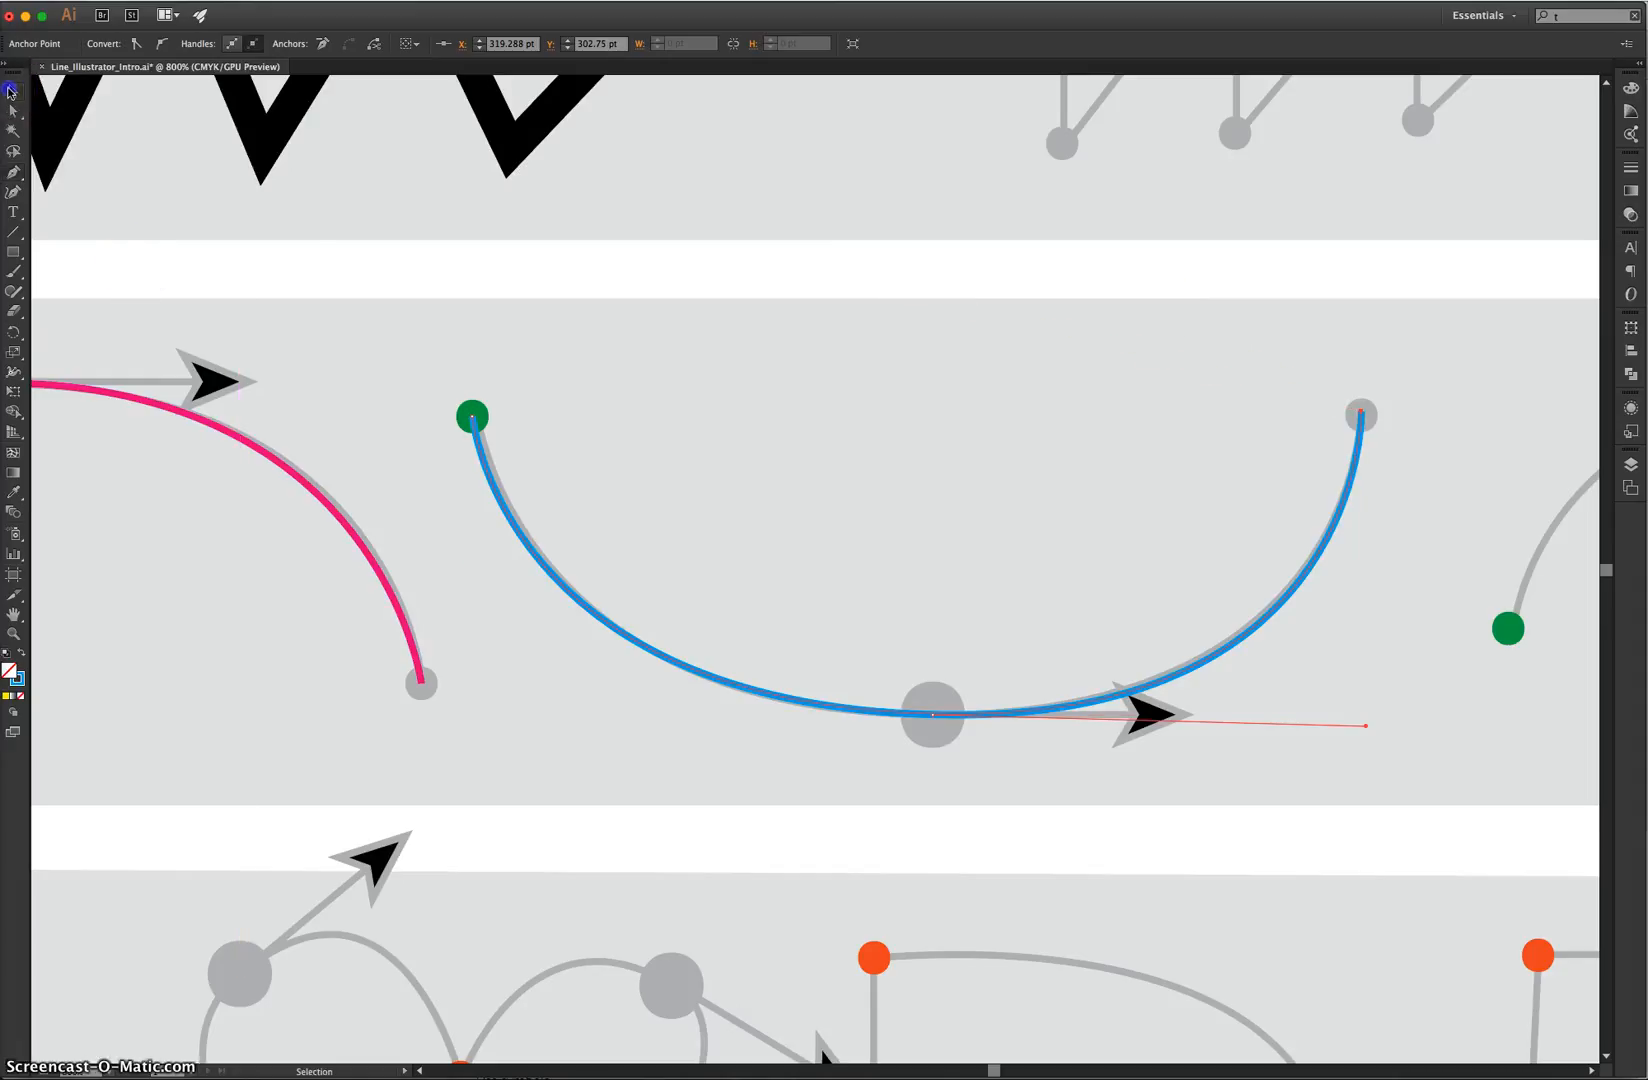
{"action": "left_click", "coordinate": [976, 487]}
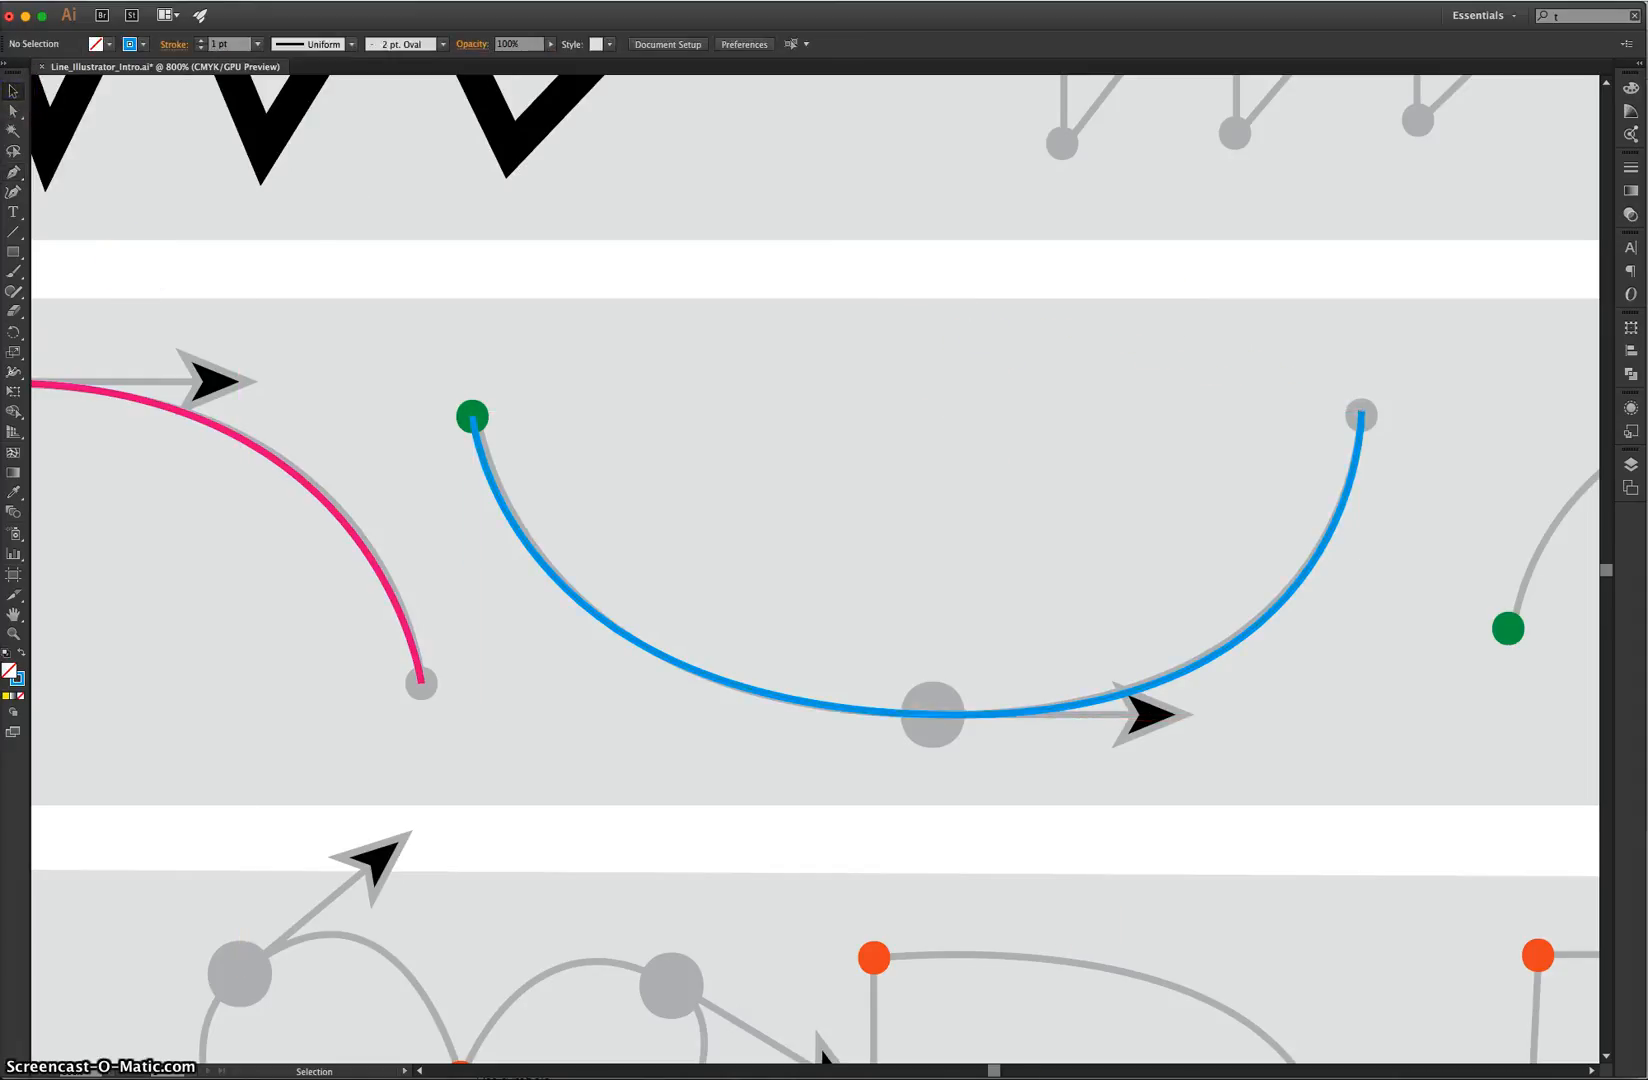
Set the Pen tool's stroke to red and trace the long wave from its green start dot through the first crest and trough, pulling handles along the arrows
{"action": "left_click_drag", "start_coordinate": [995, 1070], "coordinate": [1012, 1072]}
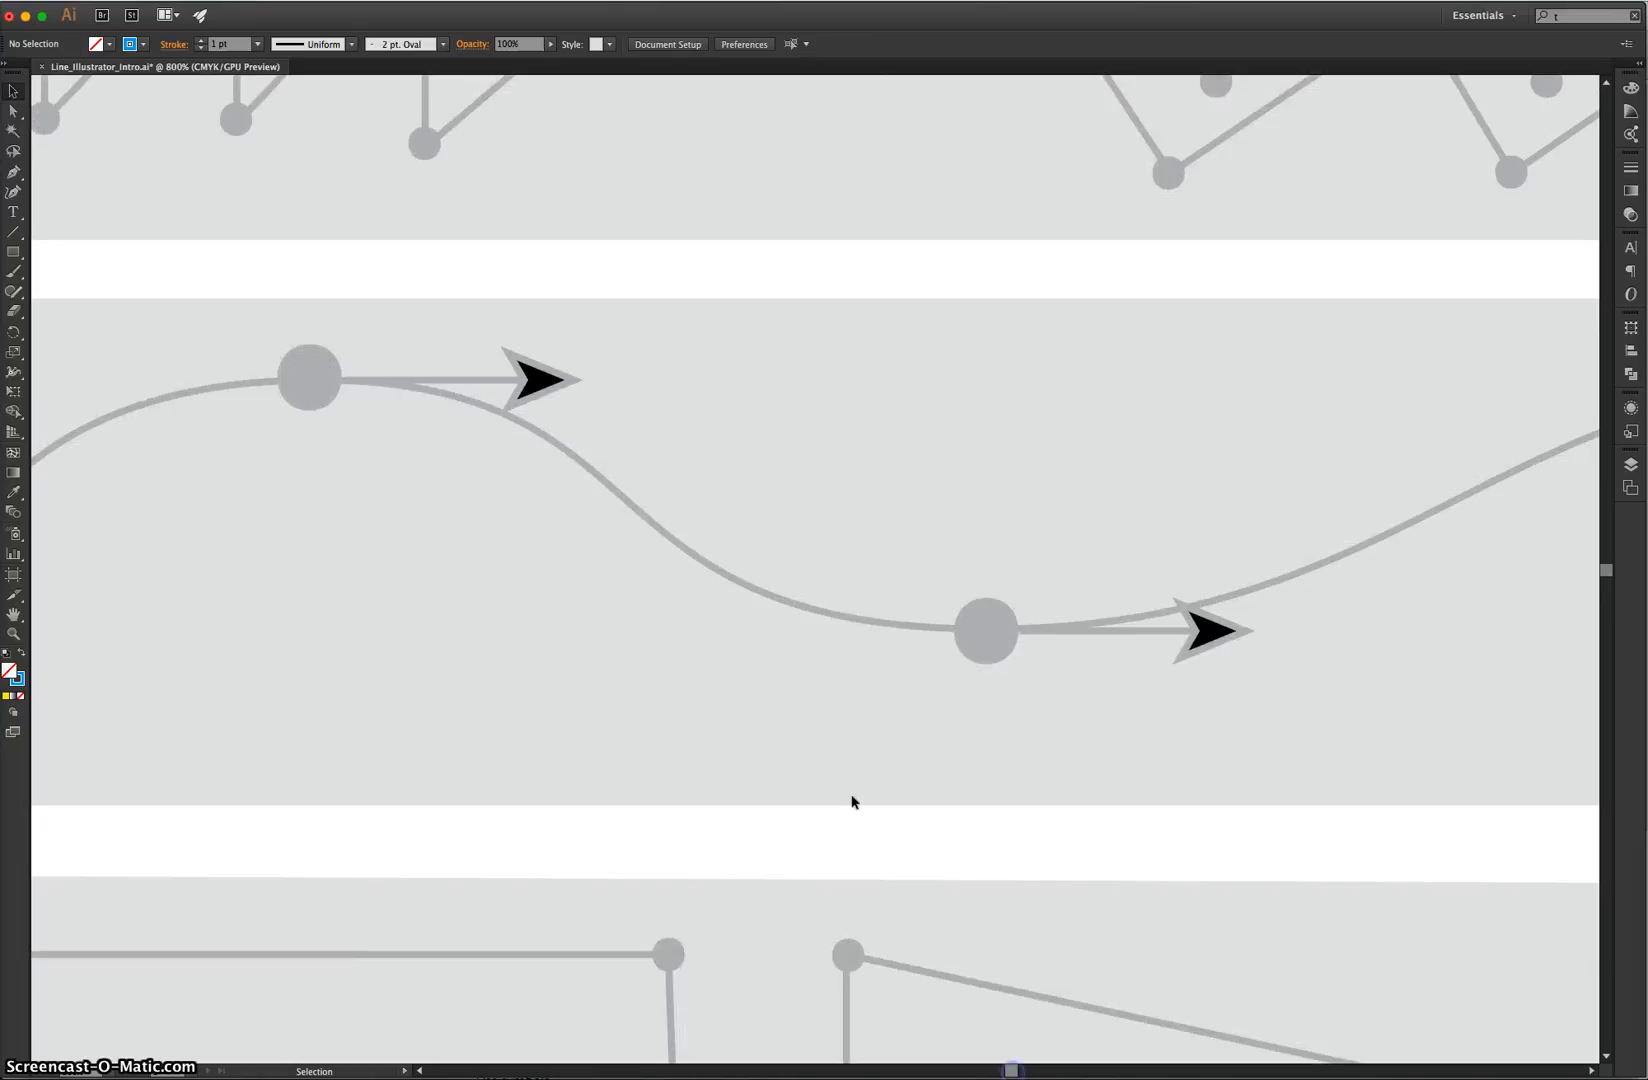
{"action": "key", "text": "super"}
{"action": "key", "text": "super+minus"}
{"action": "key", "text": "super+minus"}
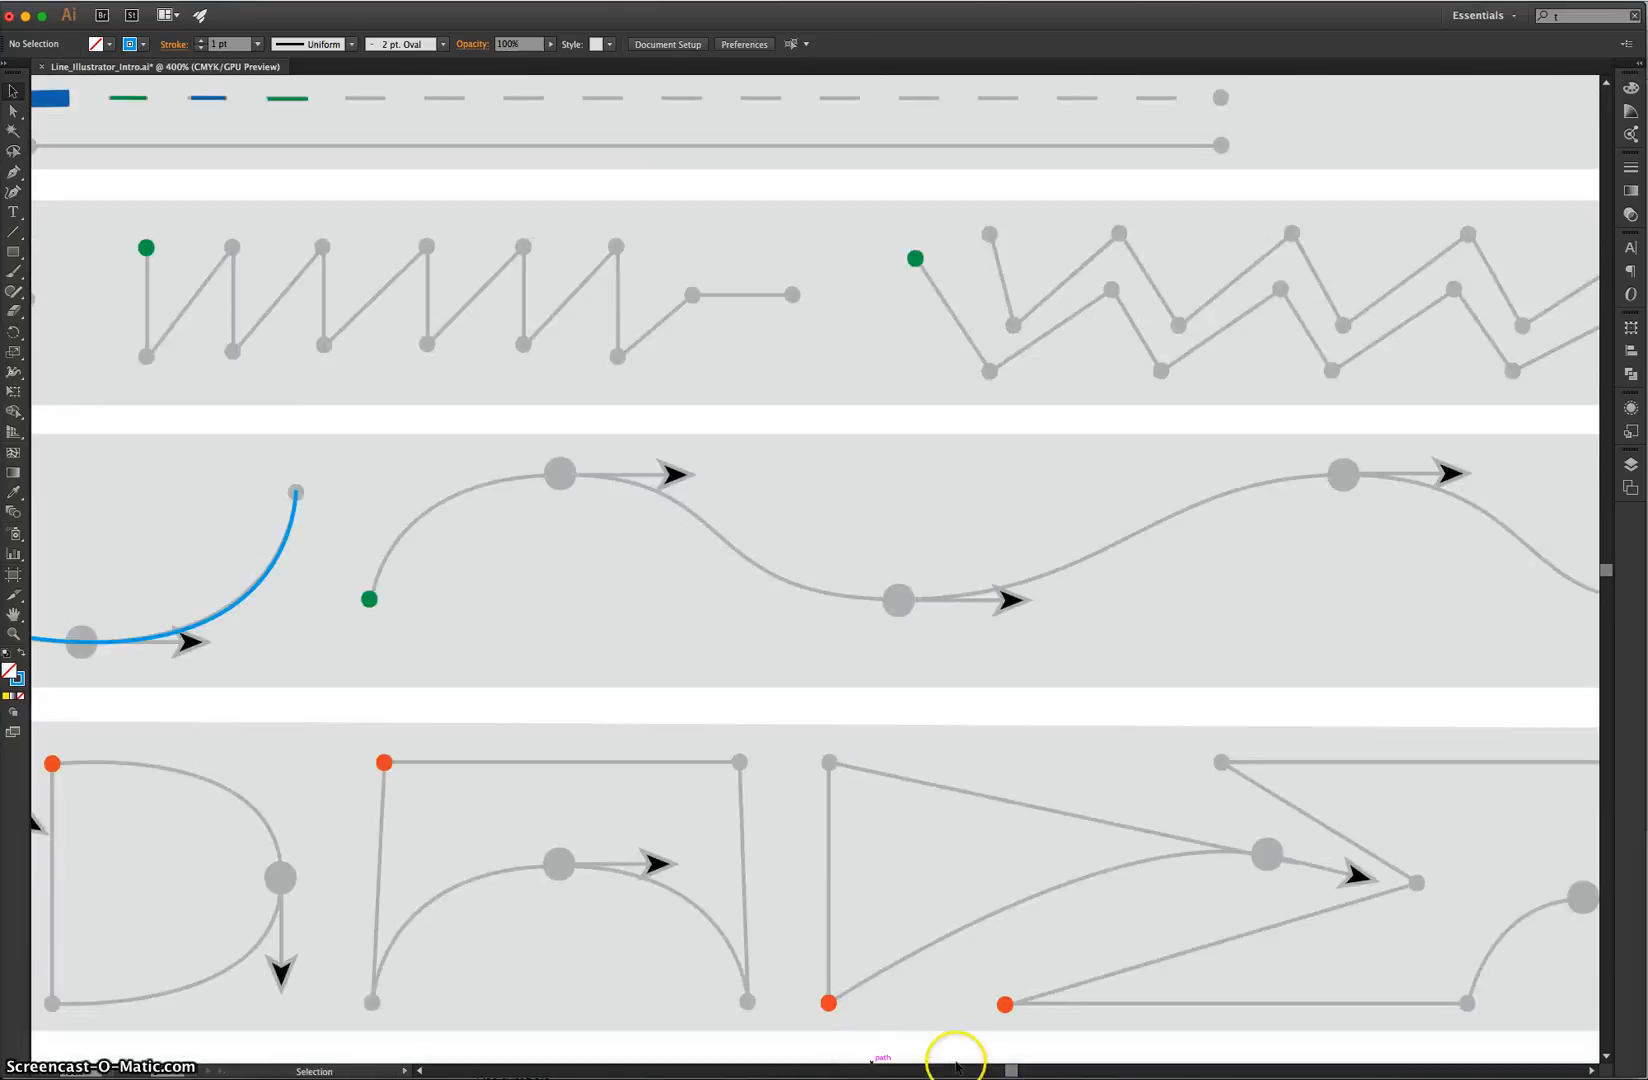
{"action": "left_click_drag", "start_coordinate": [998, 1072], "coordinate": [1015, 1071]}
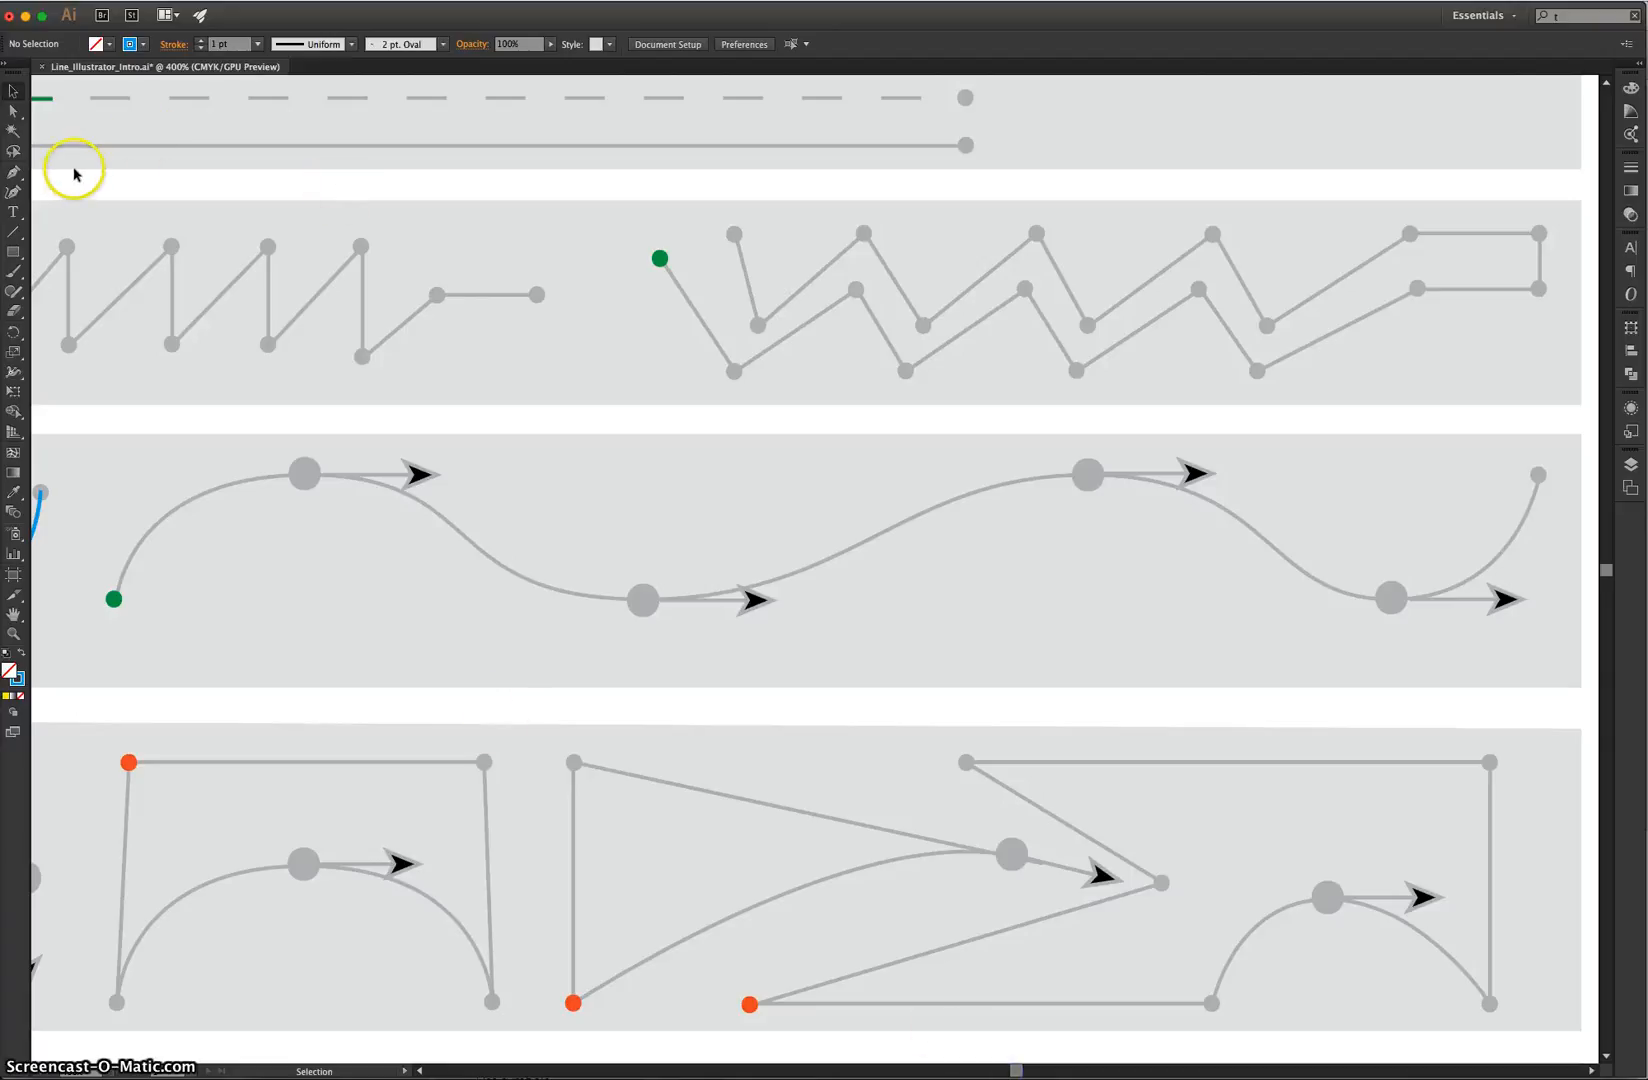
{"action": "left_click", "coordinate": [15, 174]}
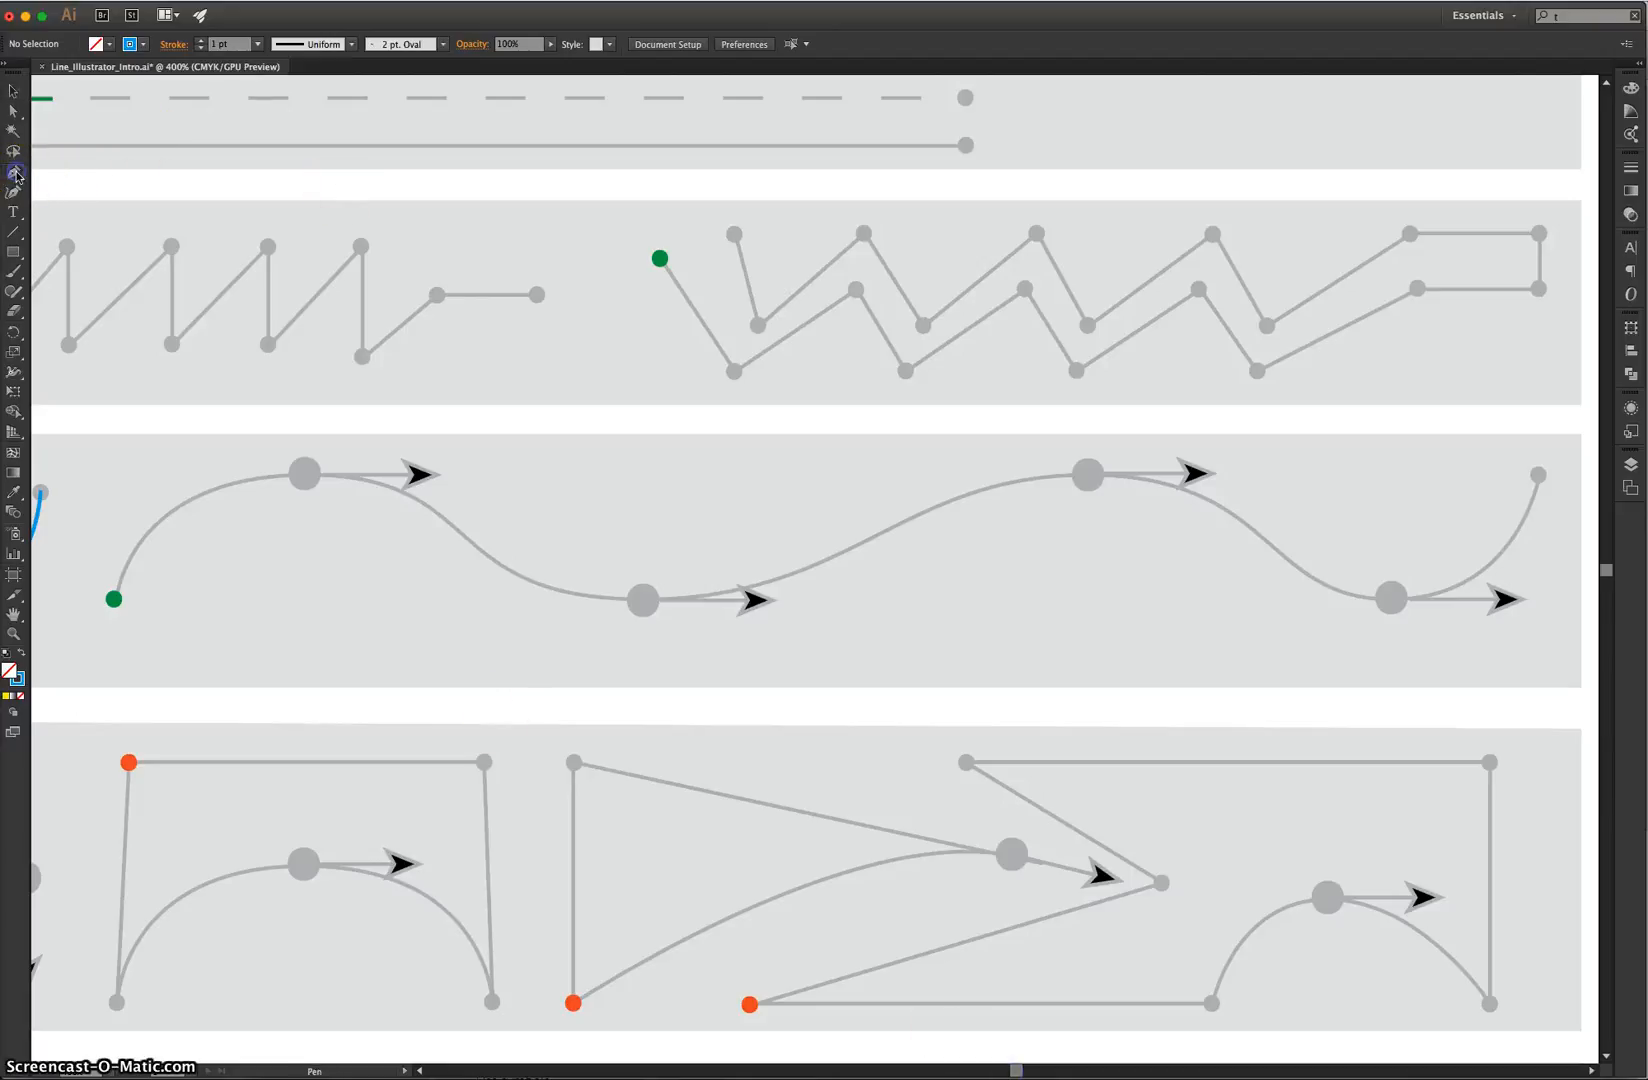
{"action": "left_click", "coordinate": [142, 45]}
{"action": "left_click", "coordinate": [54, 72]}
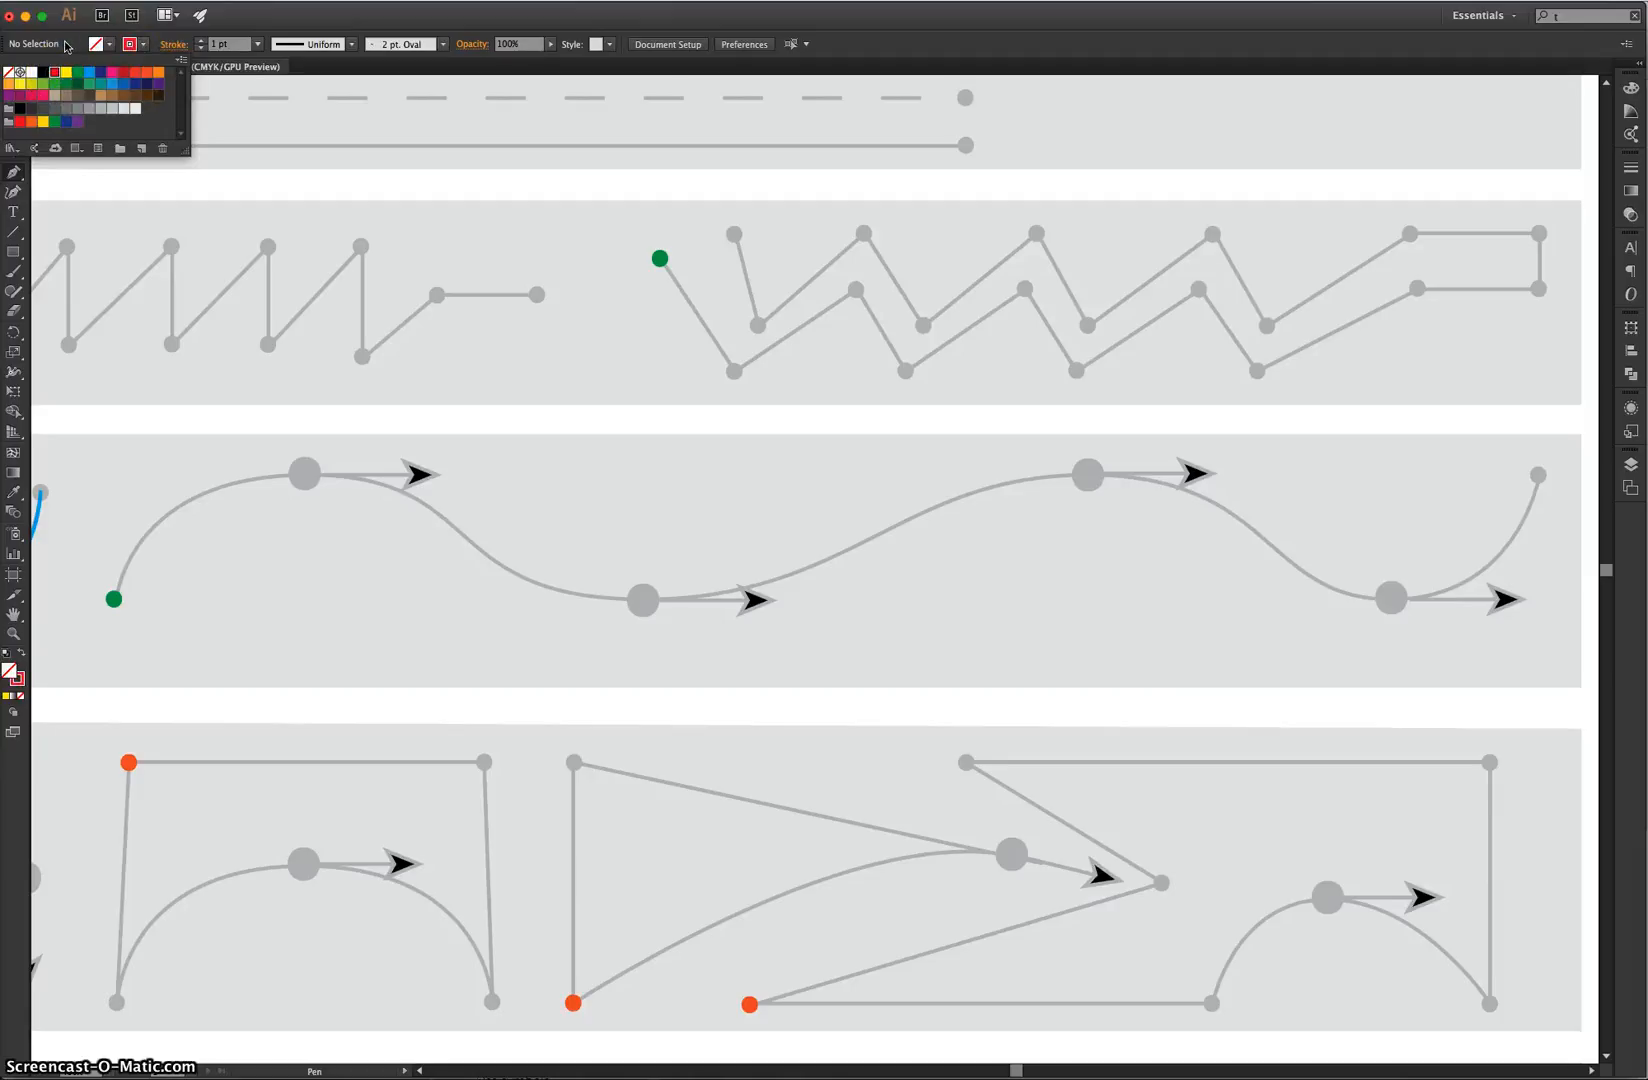
{"action": "left_click", "coordinate": [66, 44]}
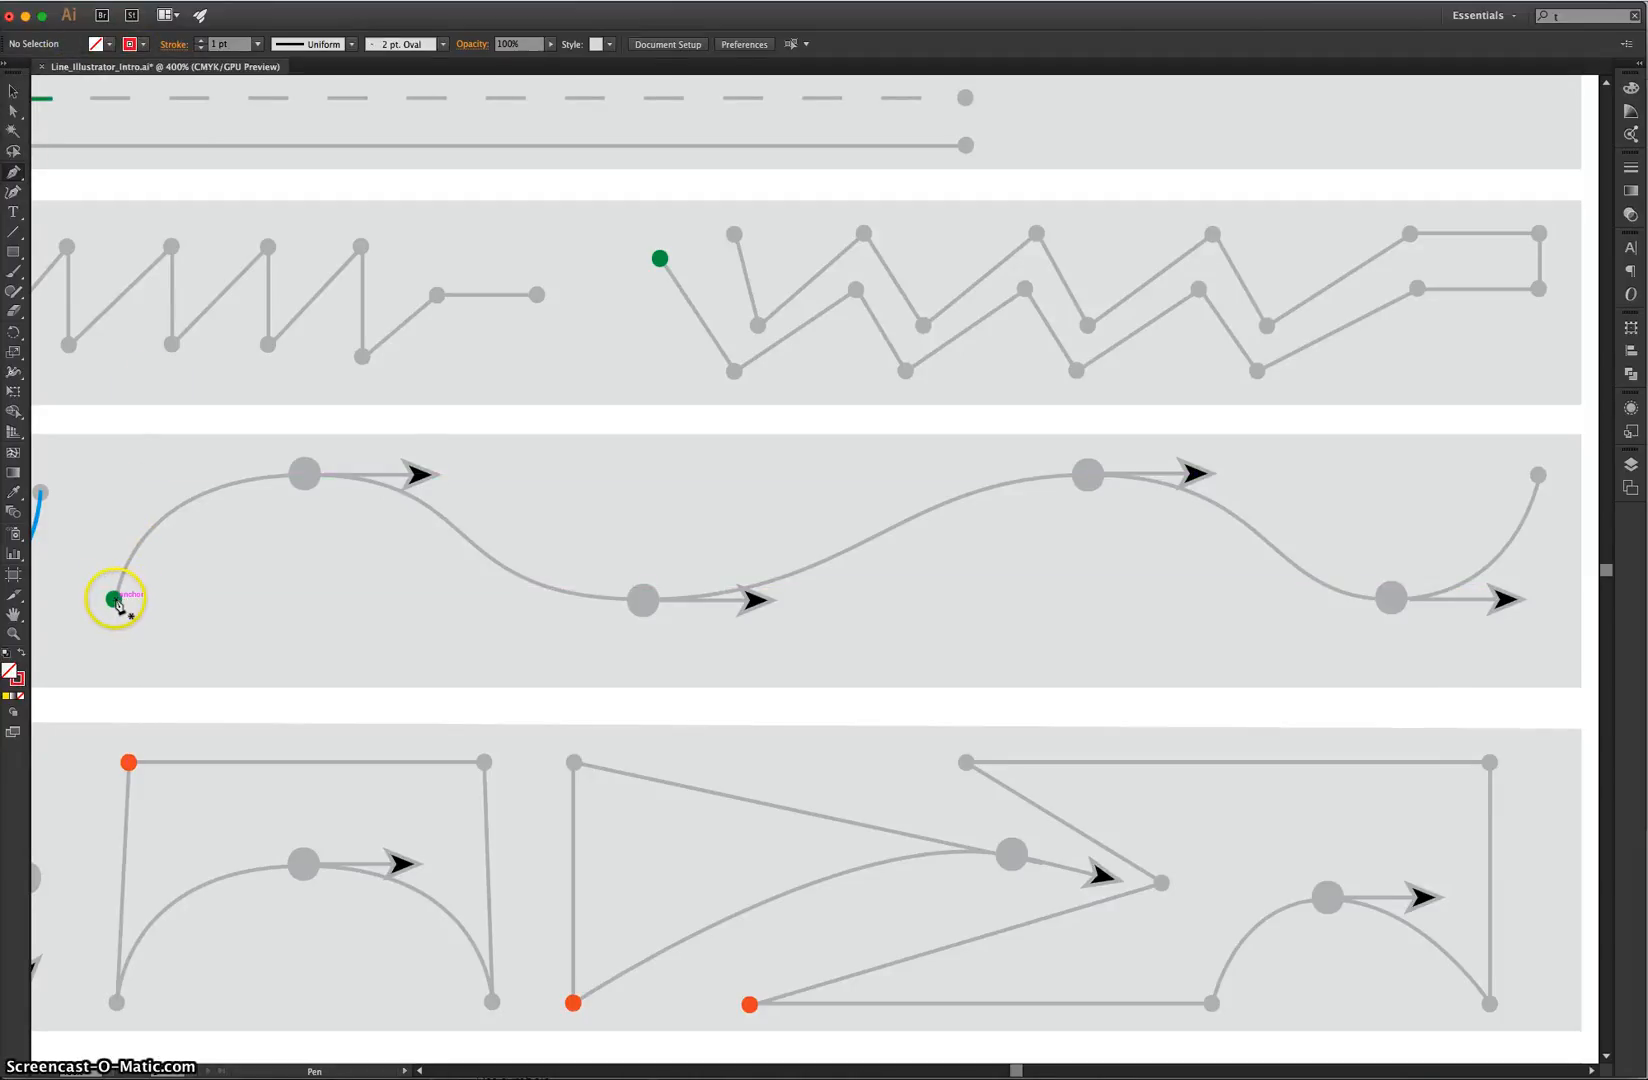
{"action": "left_click_drag", "start_coordinate": [115, 600], "coordinate": [487, 468]}
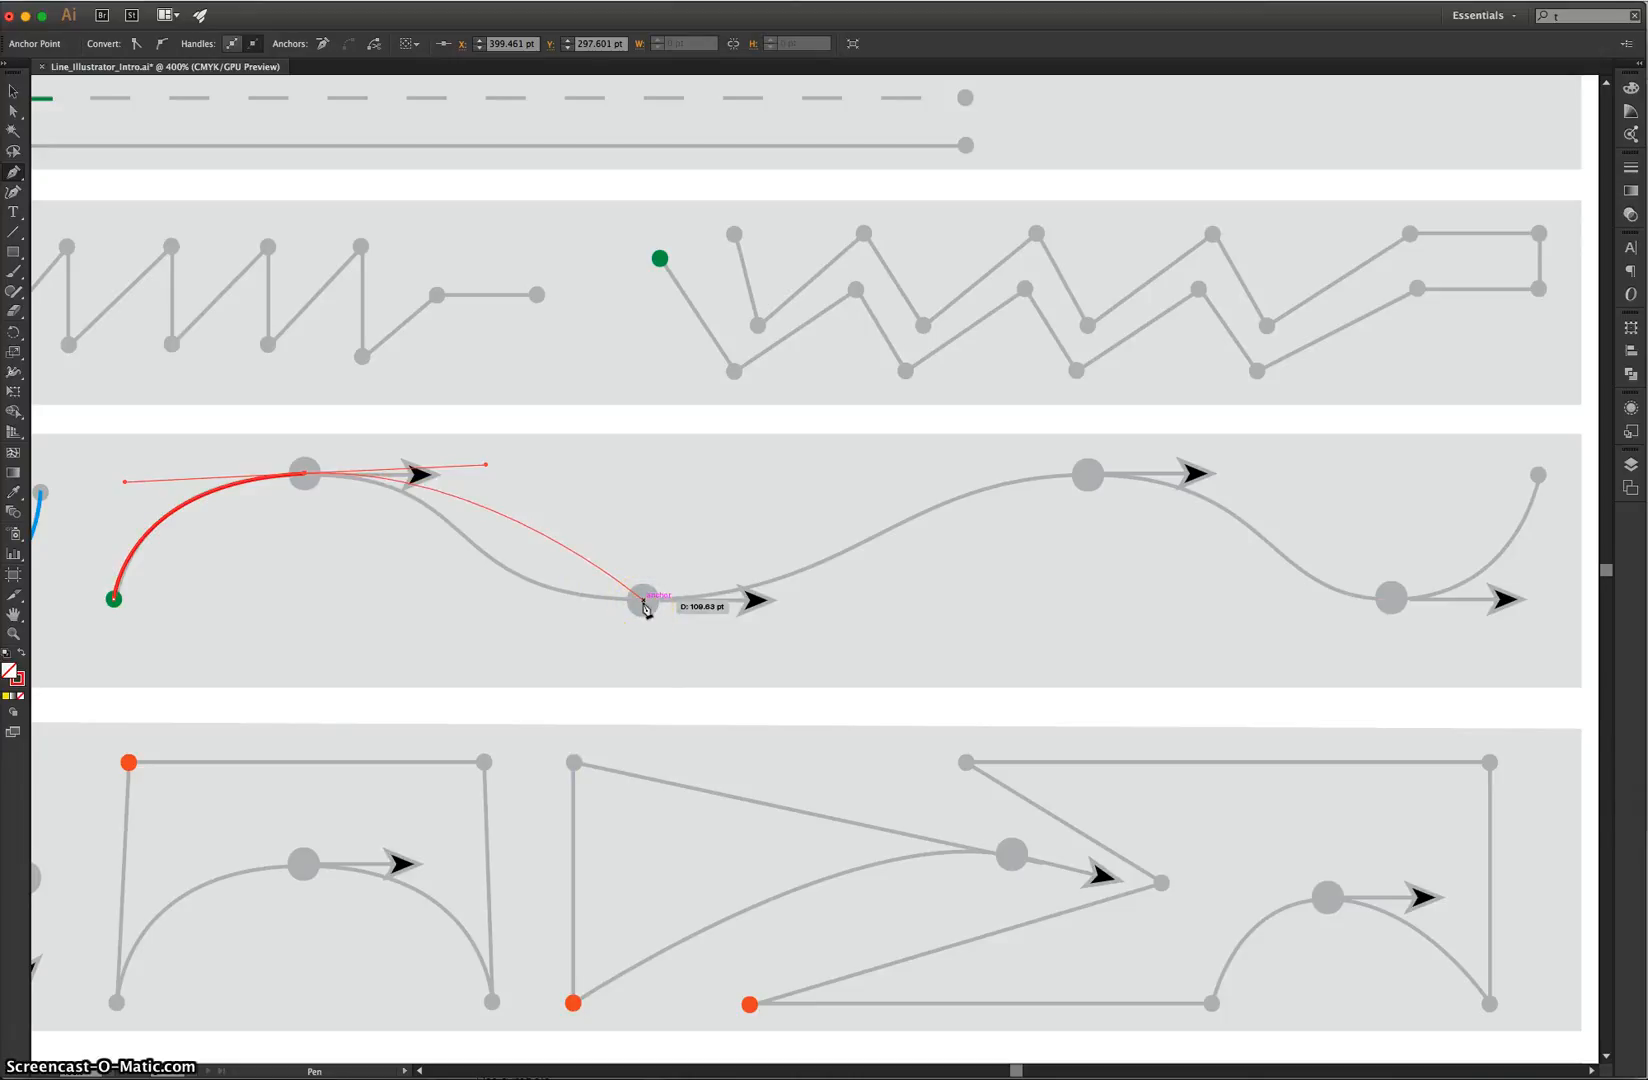
{"action": "left_click_drag", "start_coordinate": [644, 603], "coordinate": [860, 606]}
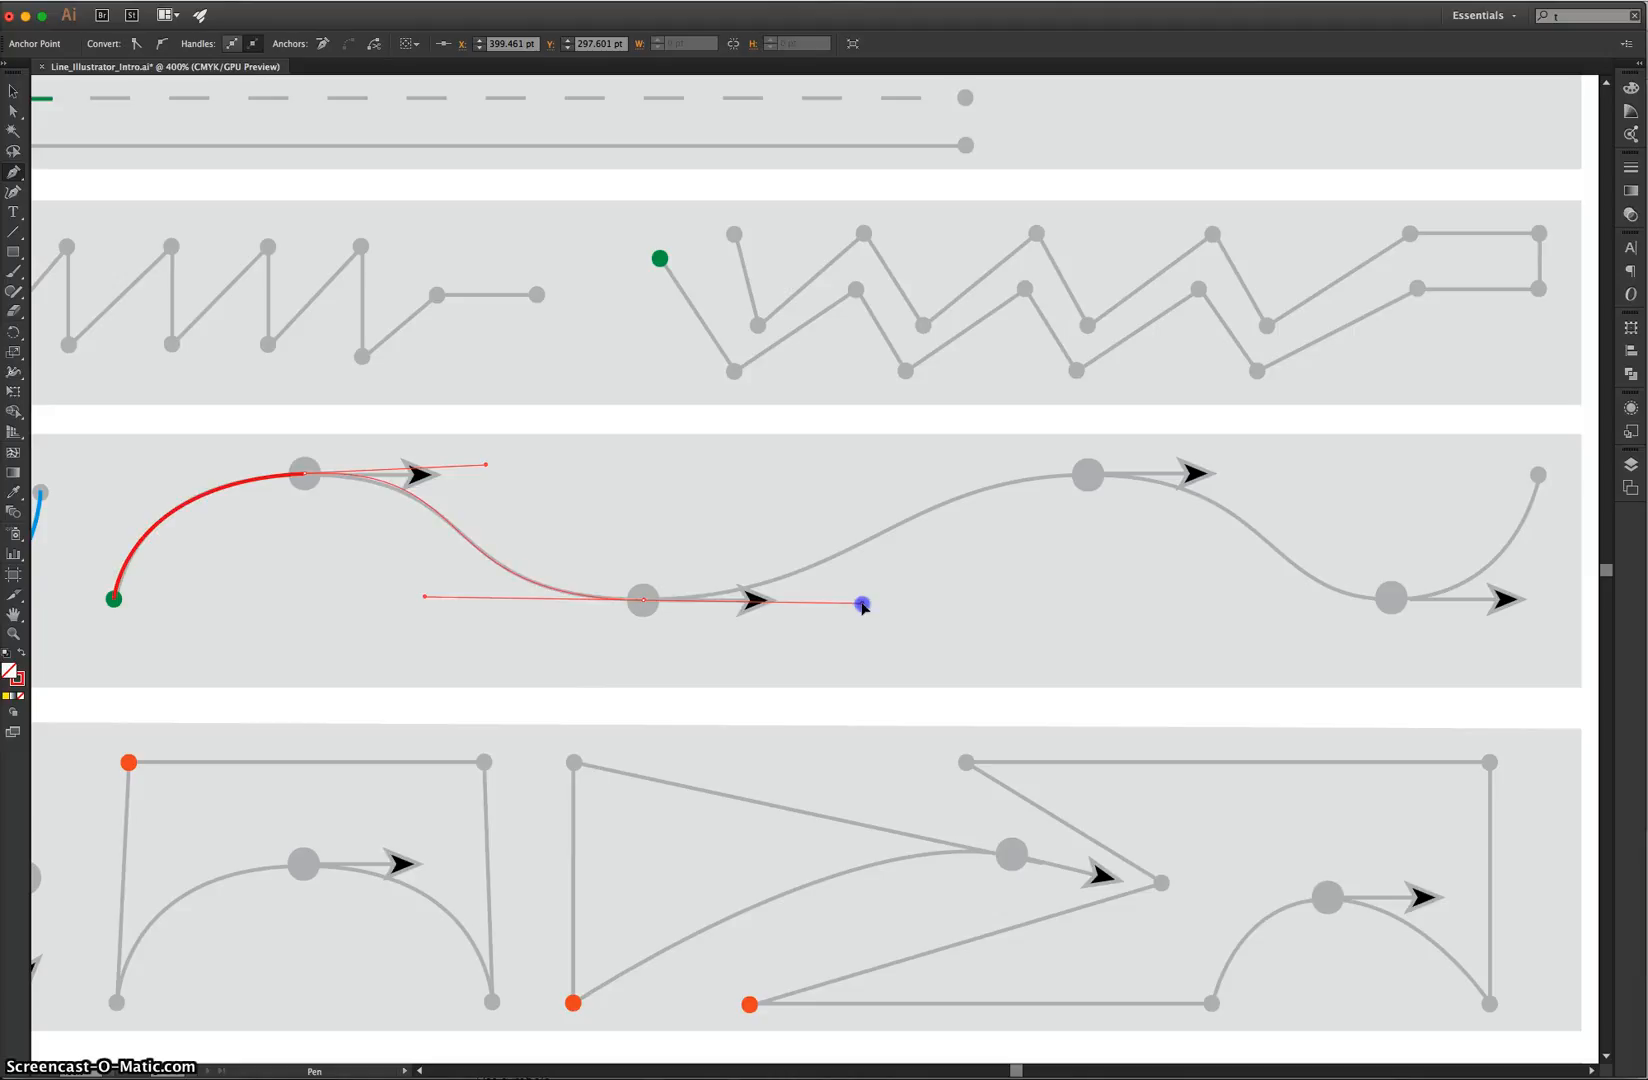
{"action": "left_click_drag", "start_coordinate": [859, 601], "coordinate": [864, 605]}
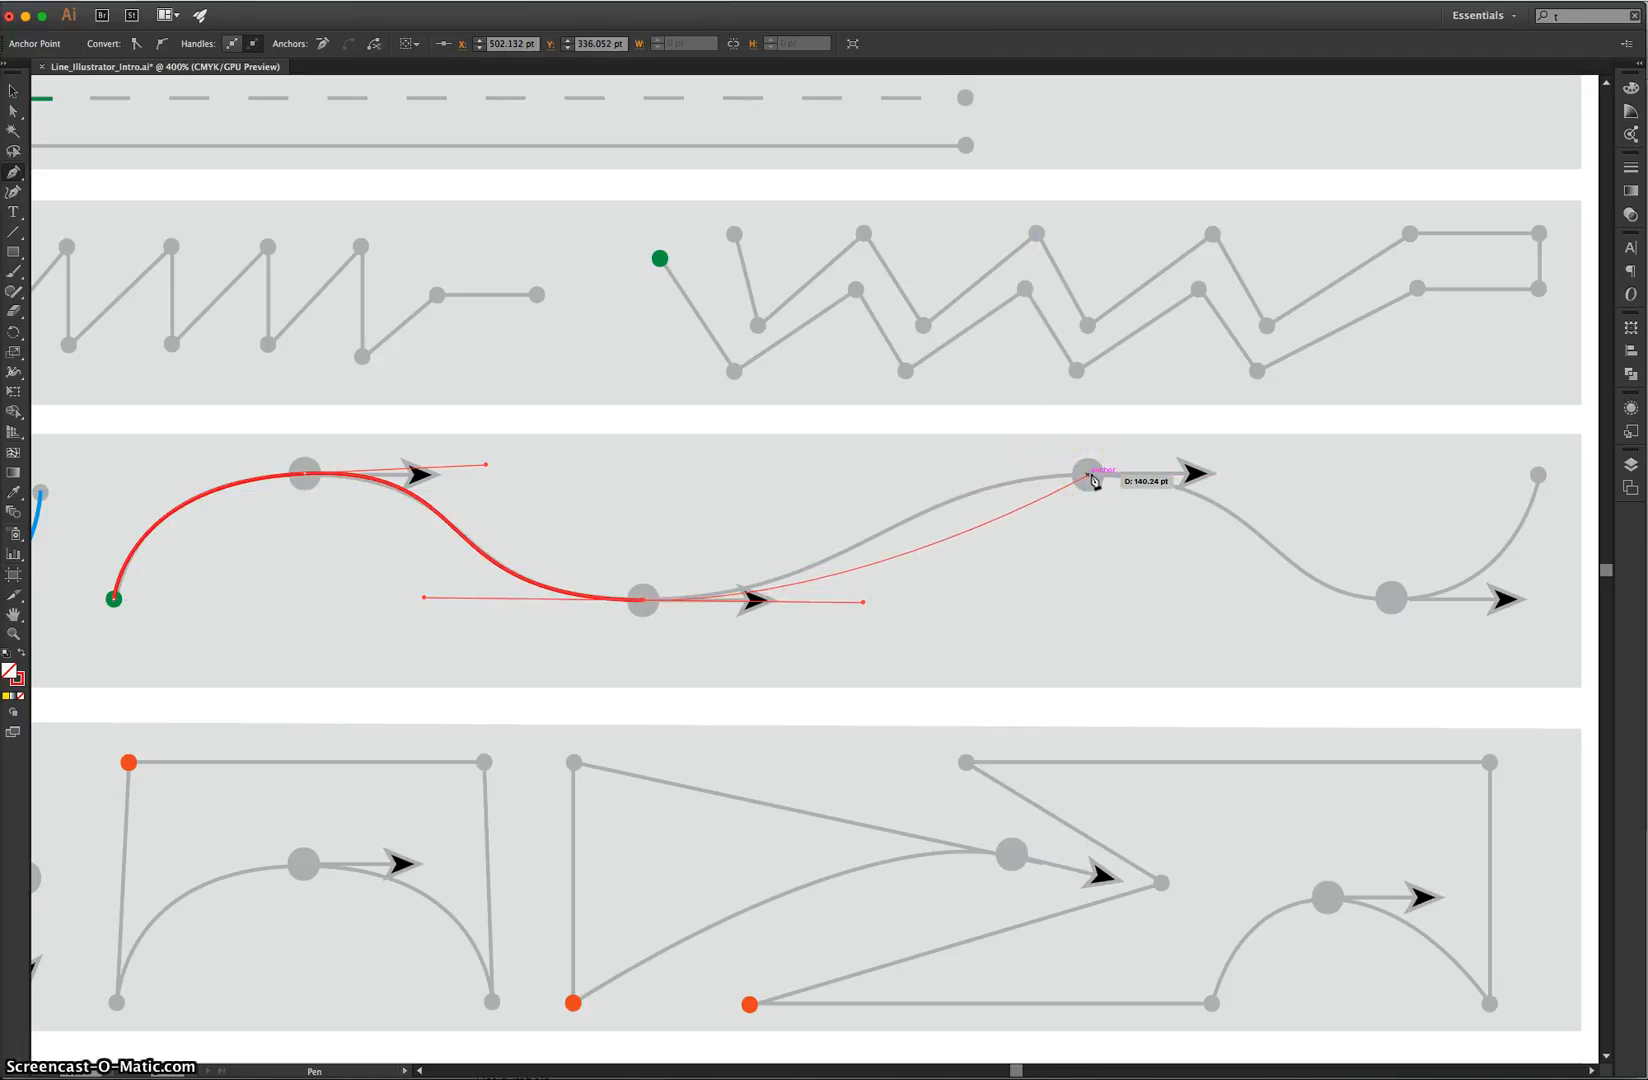
Continue the red wave through its second crest and second trough with handles along the arrows, ending at the wave's end dot
{"action": "left_click_drag", "start_coordinate": [1091, 477], "coordinate": [1296, 475]}
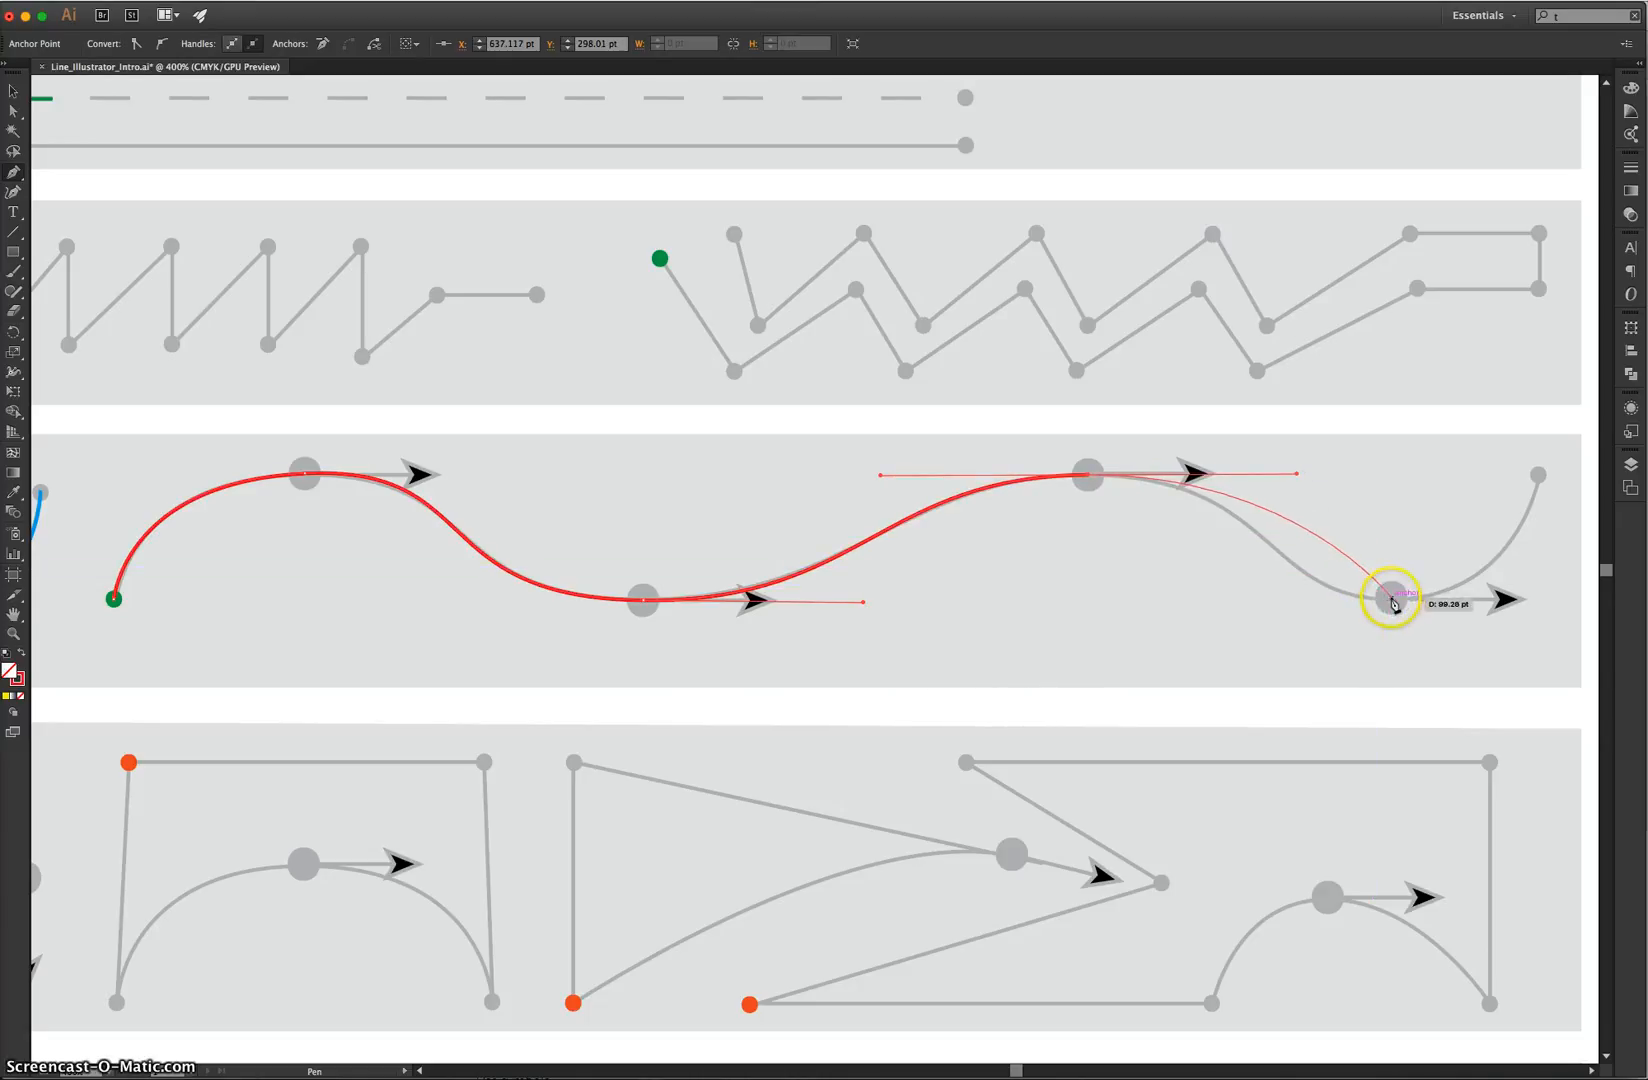
{"action": "left_click_drag", "start_coordinate": [1393, 600], "coordinate": [1563, 613]}
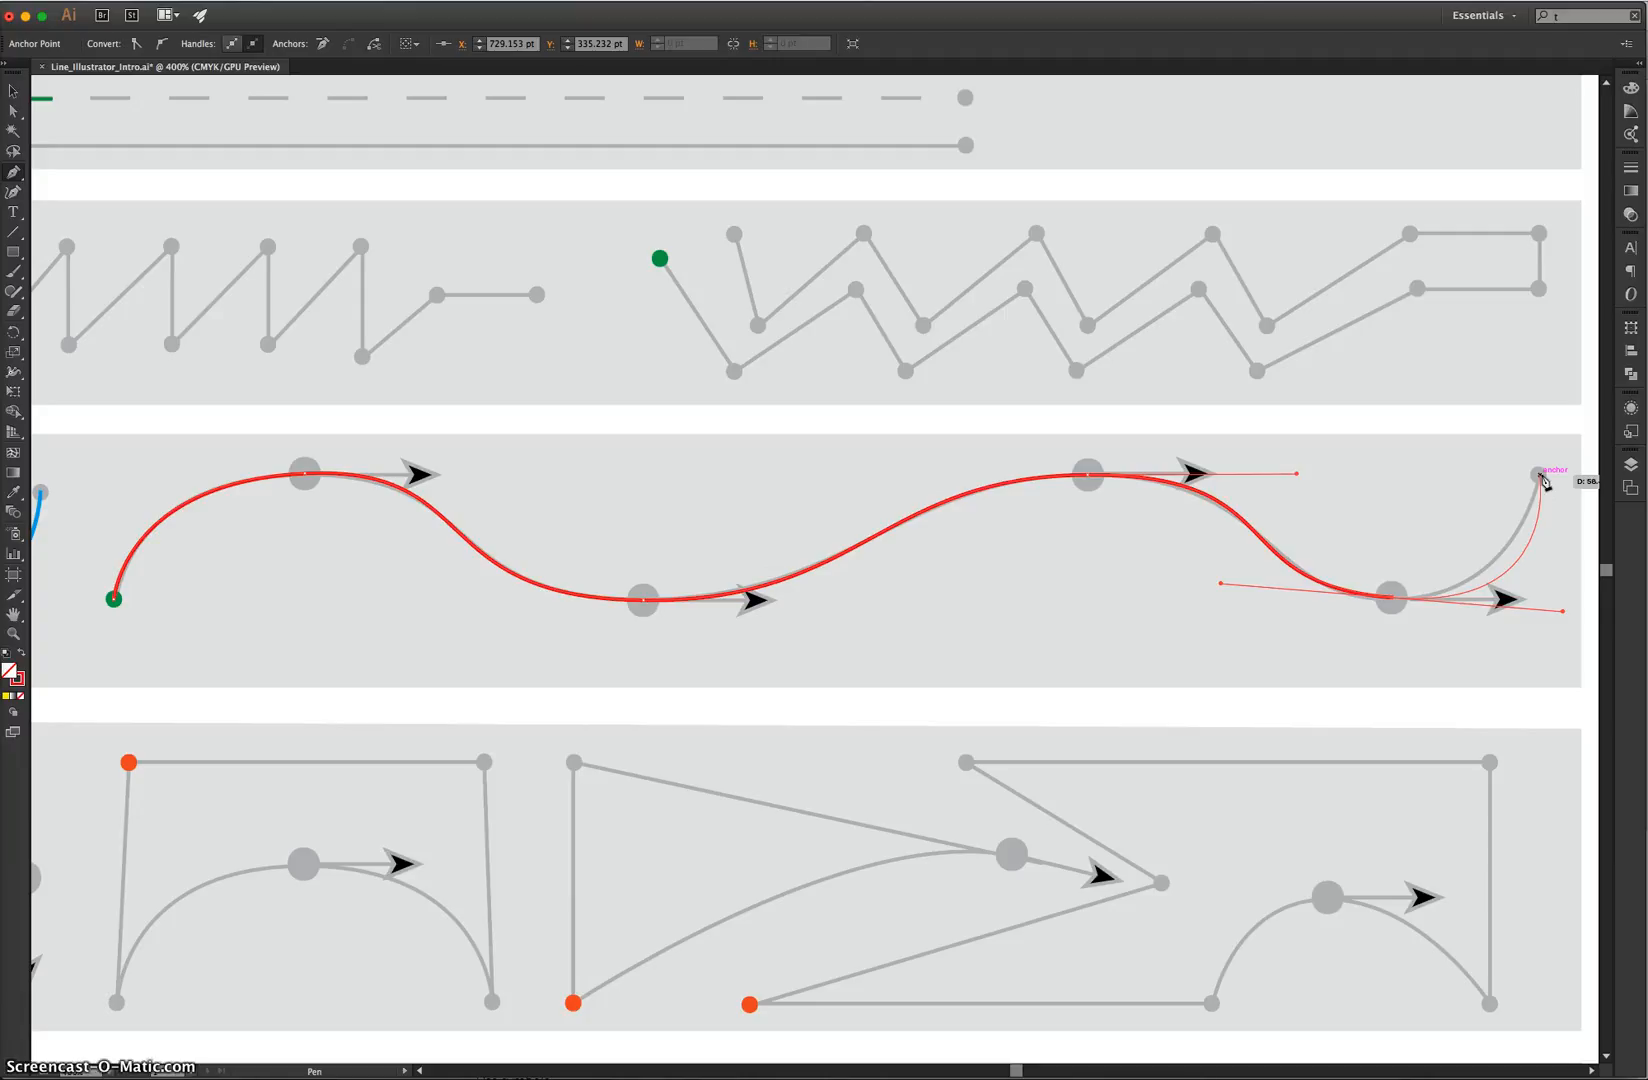
{"action": "left_click_drag", "start_coordinate": [1541, 477], "coordinate": [1478, 421]}
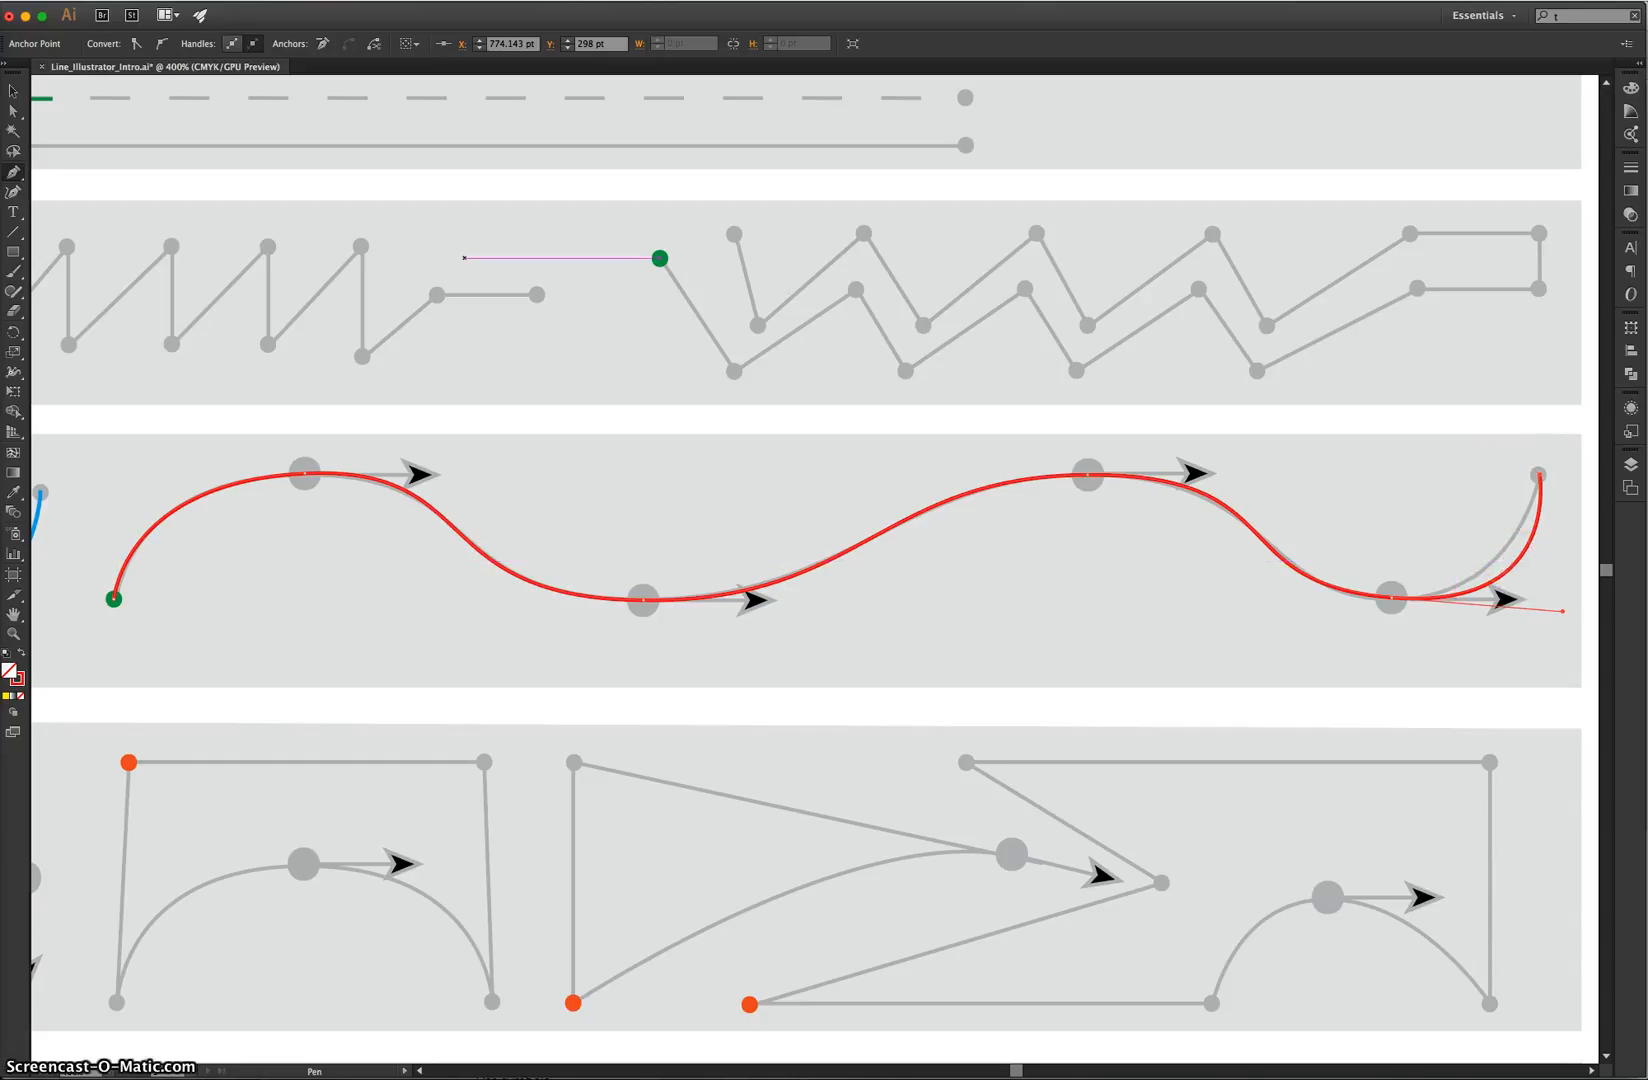
Adjust the handles at the red wave's second trough and reshape the curve segments on both sides of it to match the gray guide
{"action": "left_click", "coordinate": [15, 113]}
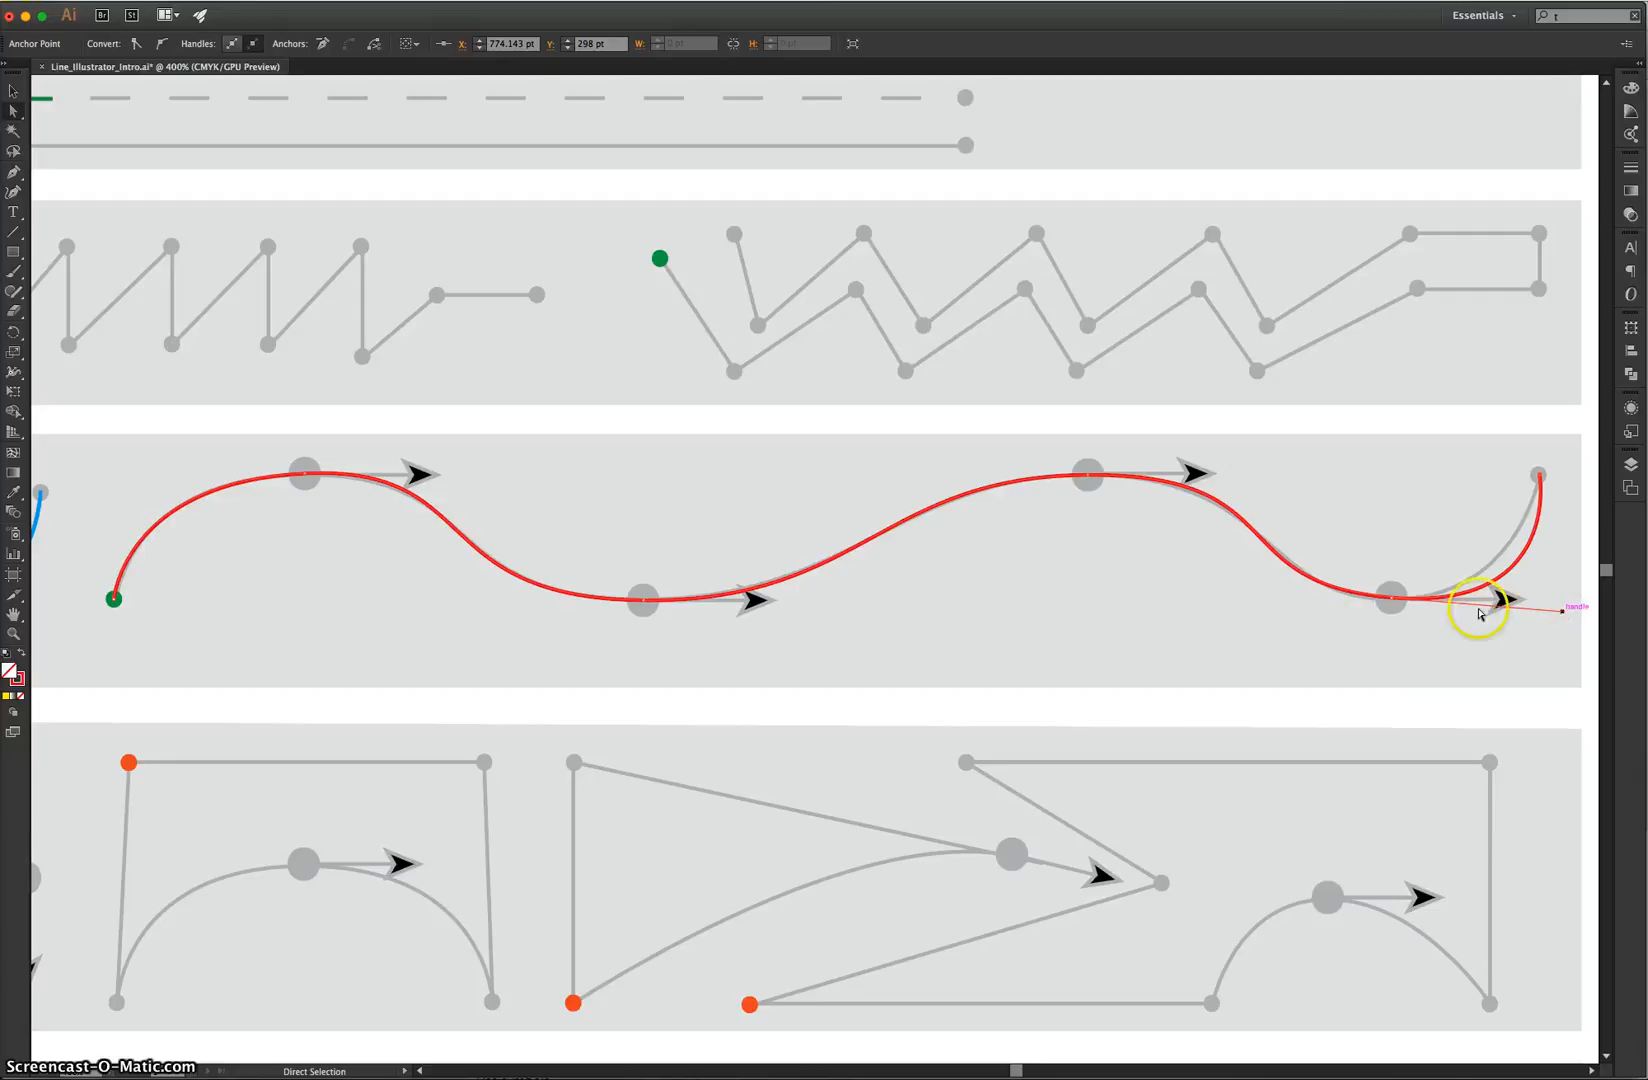
{"action": "left_click", "coordinate": [1392, 598]}
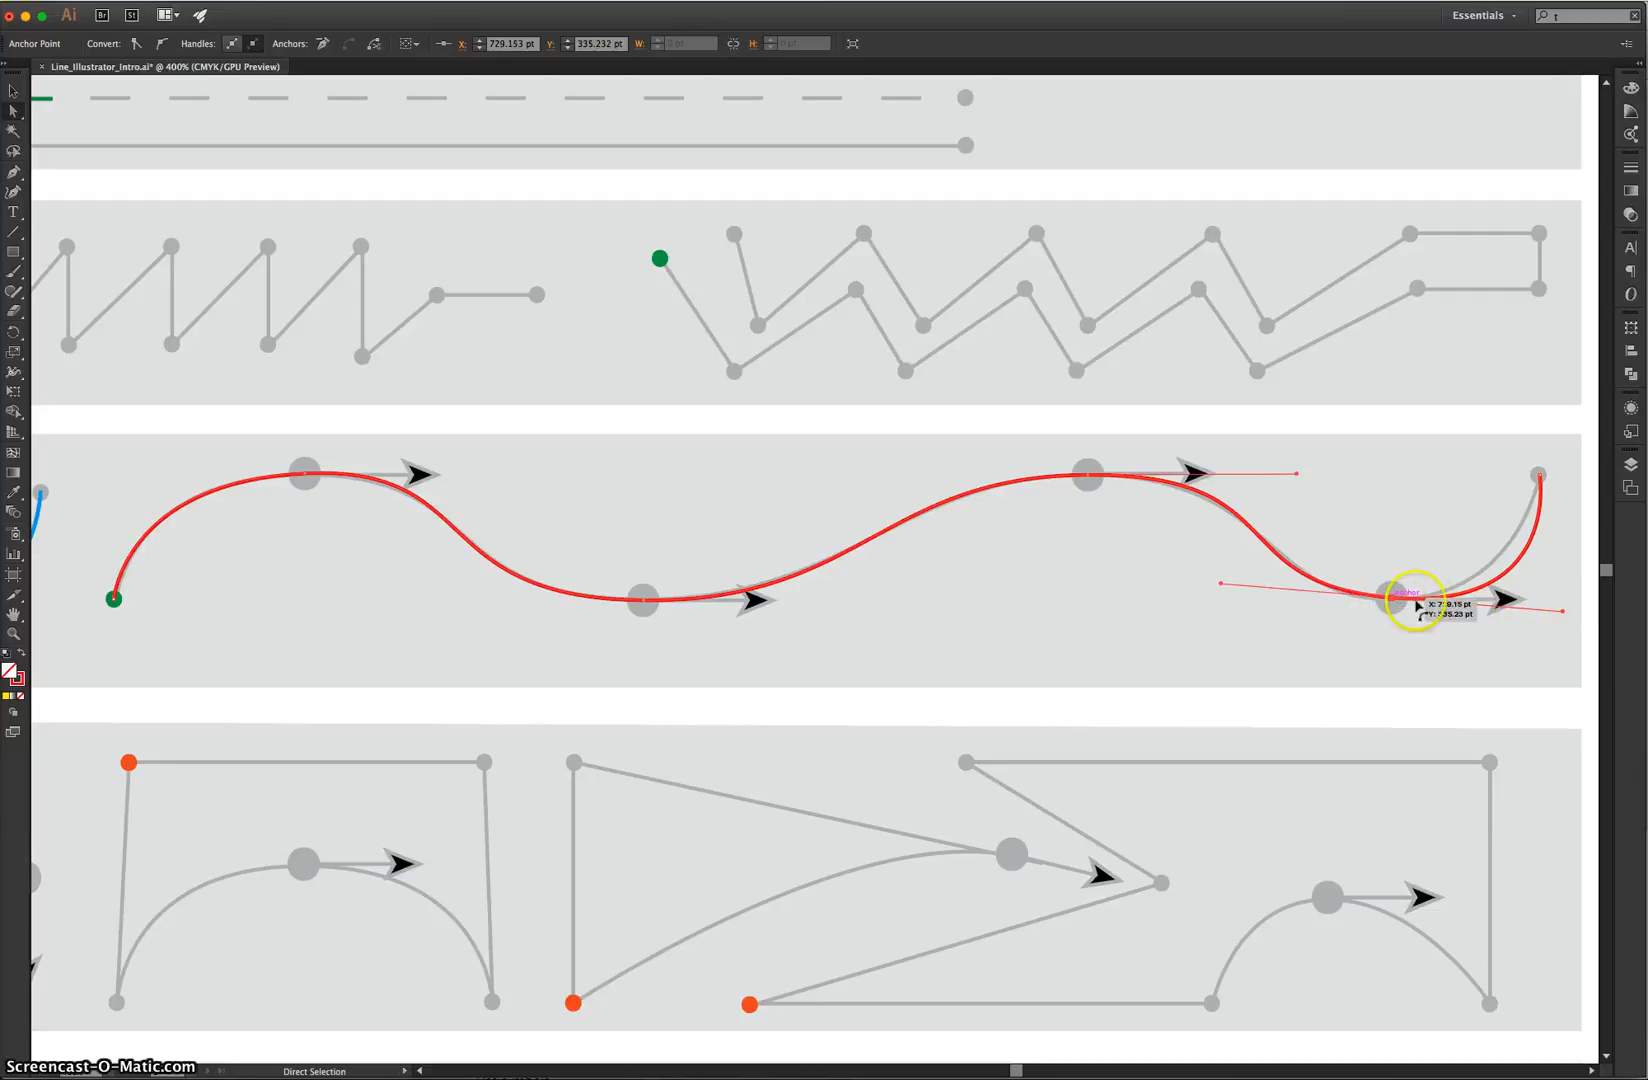
{"action": "left_click_drag", "start_coordinate": [1561, 611], "coordinate": [1551, 599]}
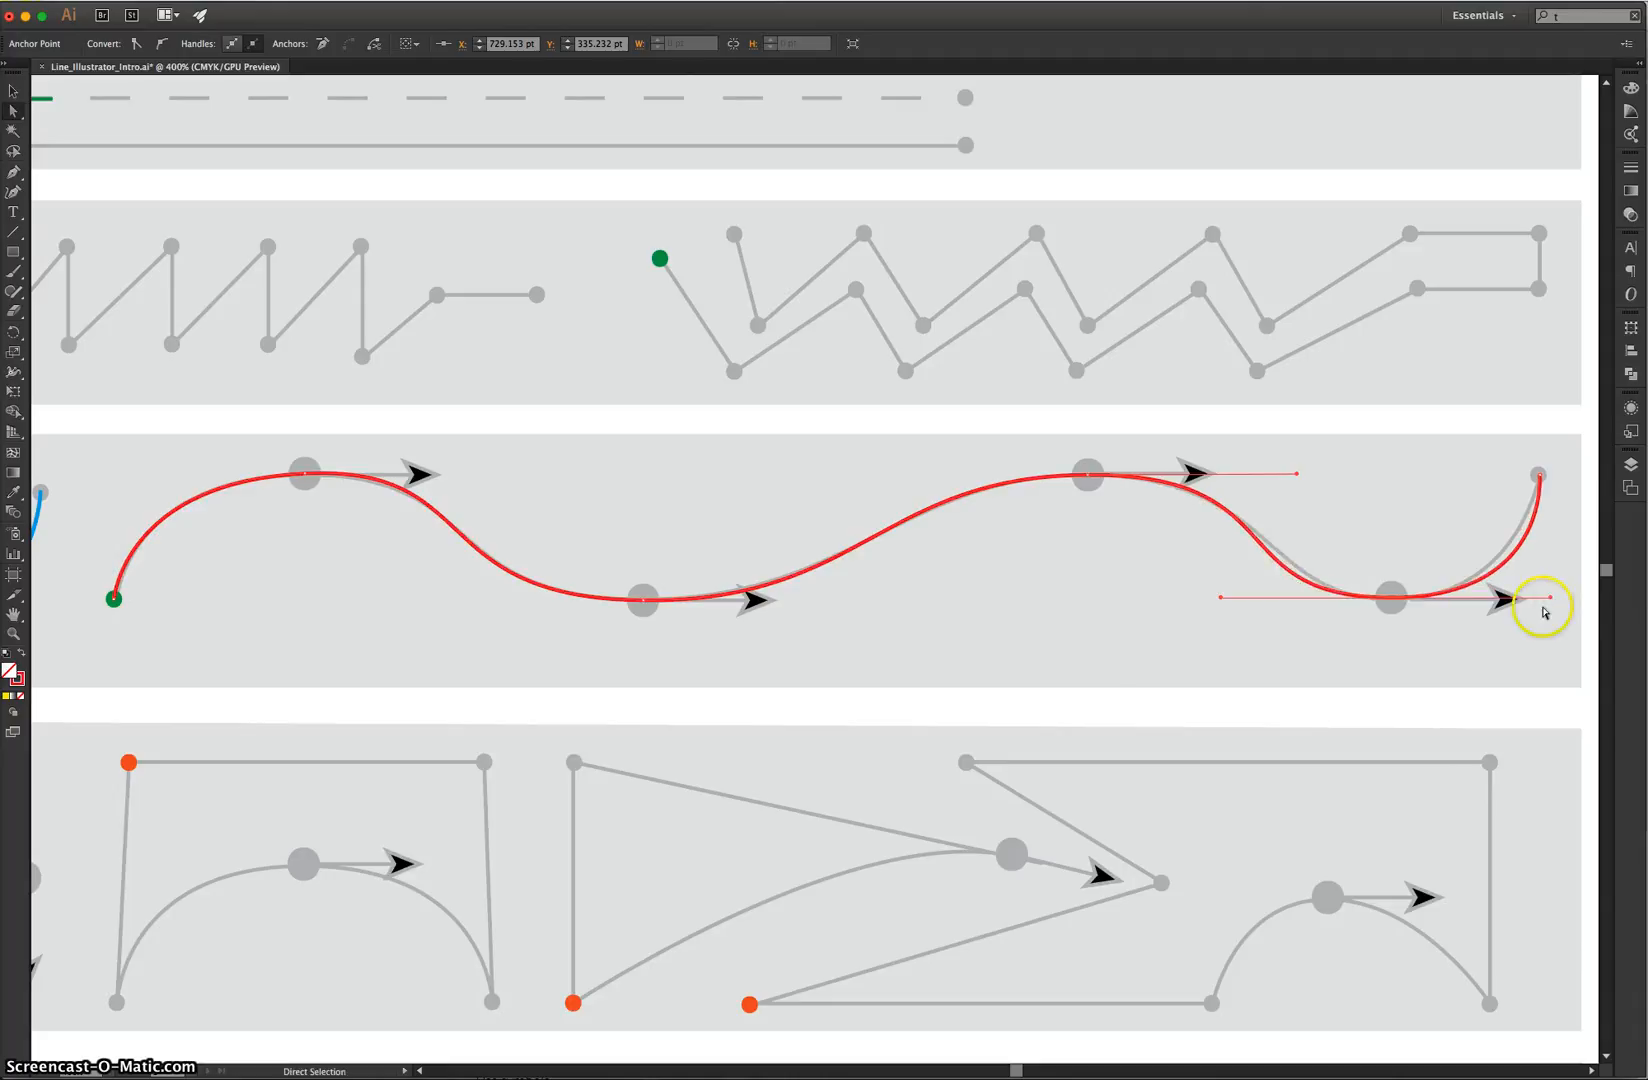
{"action": "left_click_drag", "start_coordinate": [1220, 597], "coordinate": [1220, 592]}
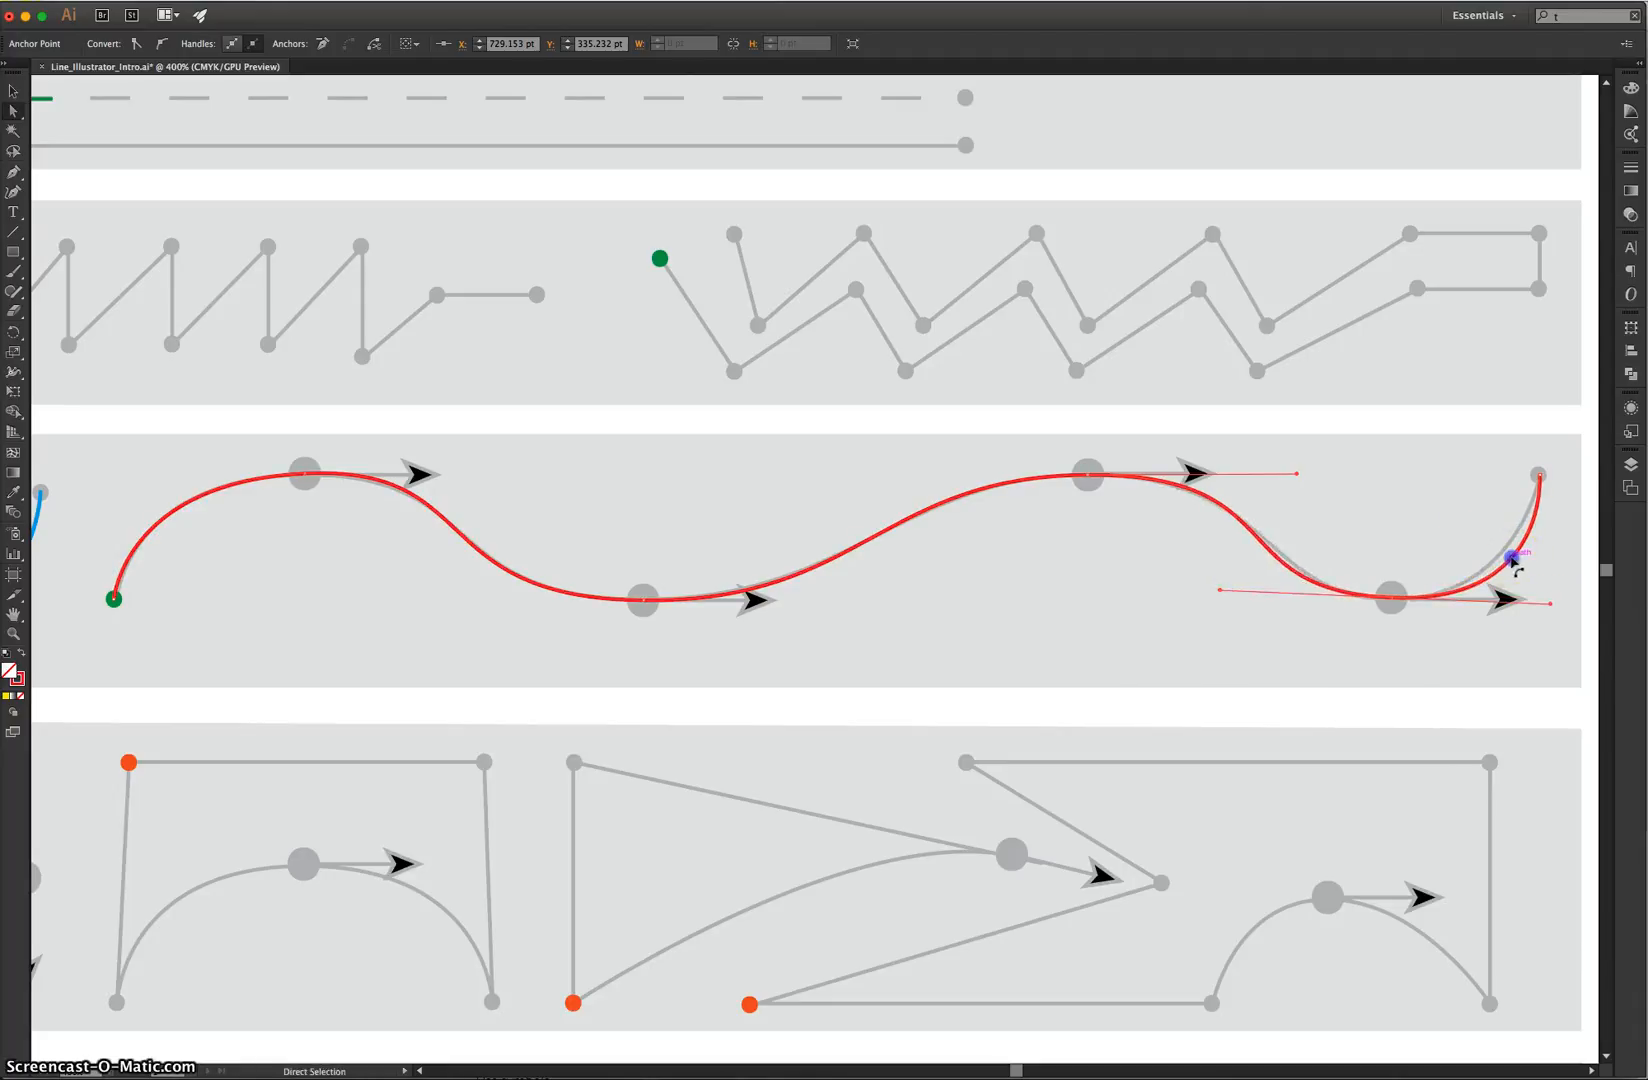
{"action": "left_click_drag", "start_coordinate": [1512, 561], "coordinate": [1504, 556]}
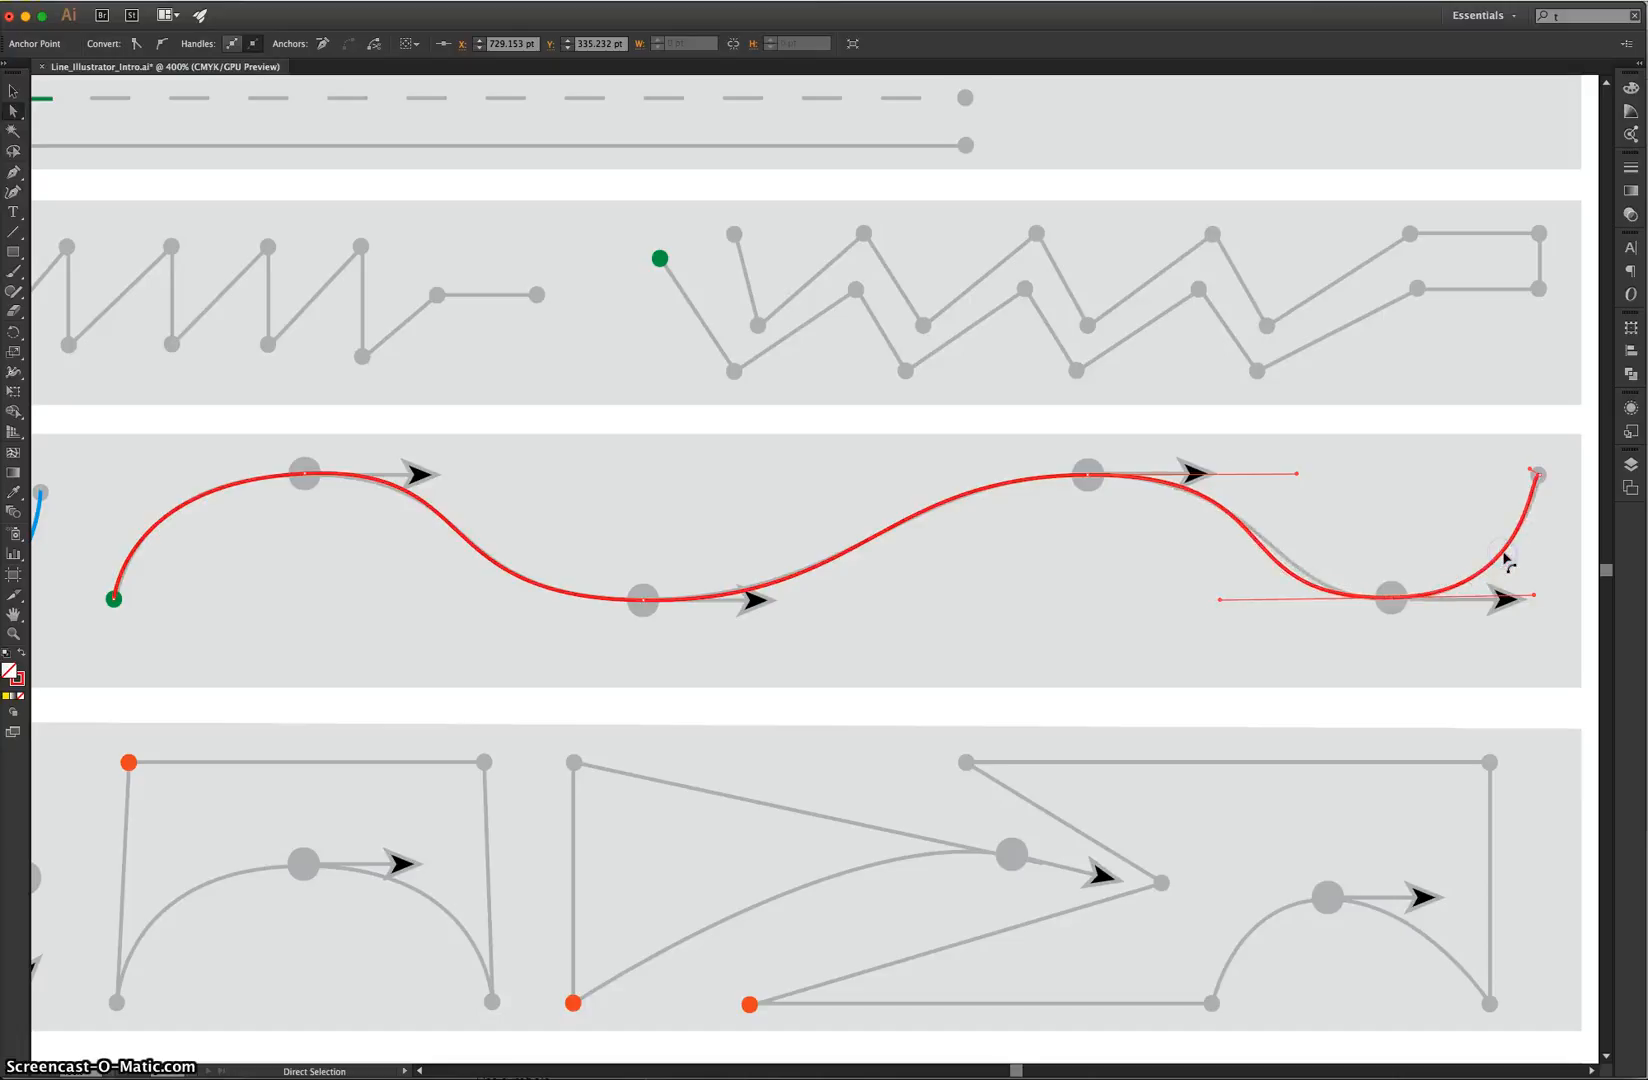
{"action": "left_click_drag", "start_coordinate": [1295, 570], "coordinate": [1295, 580]}
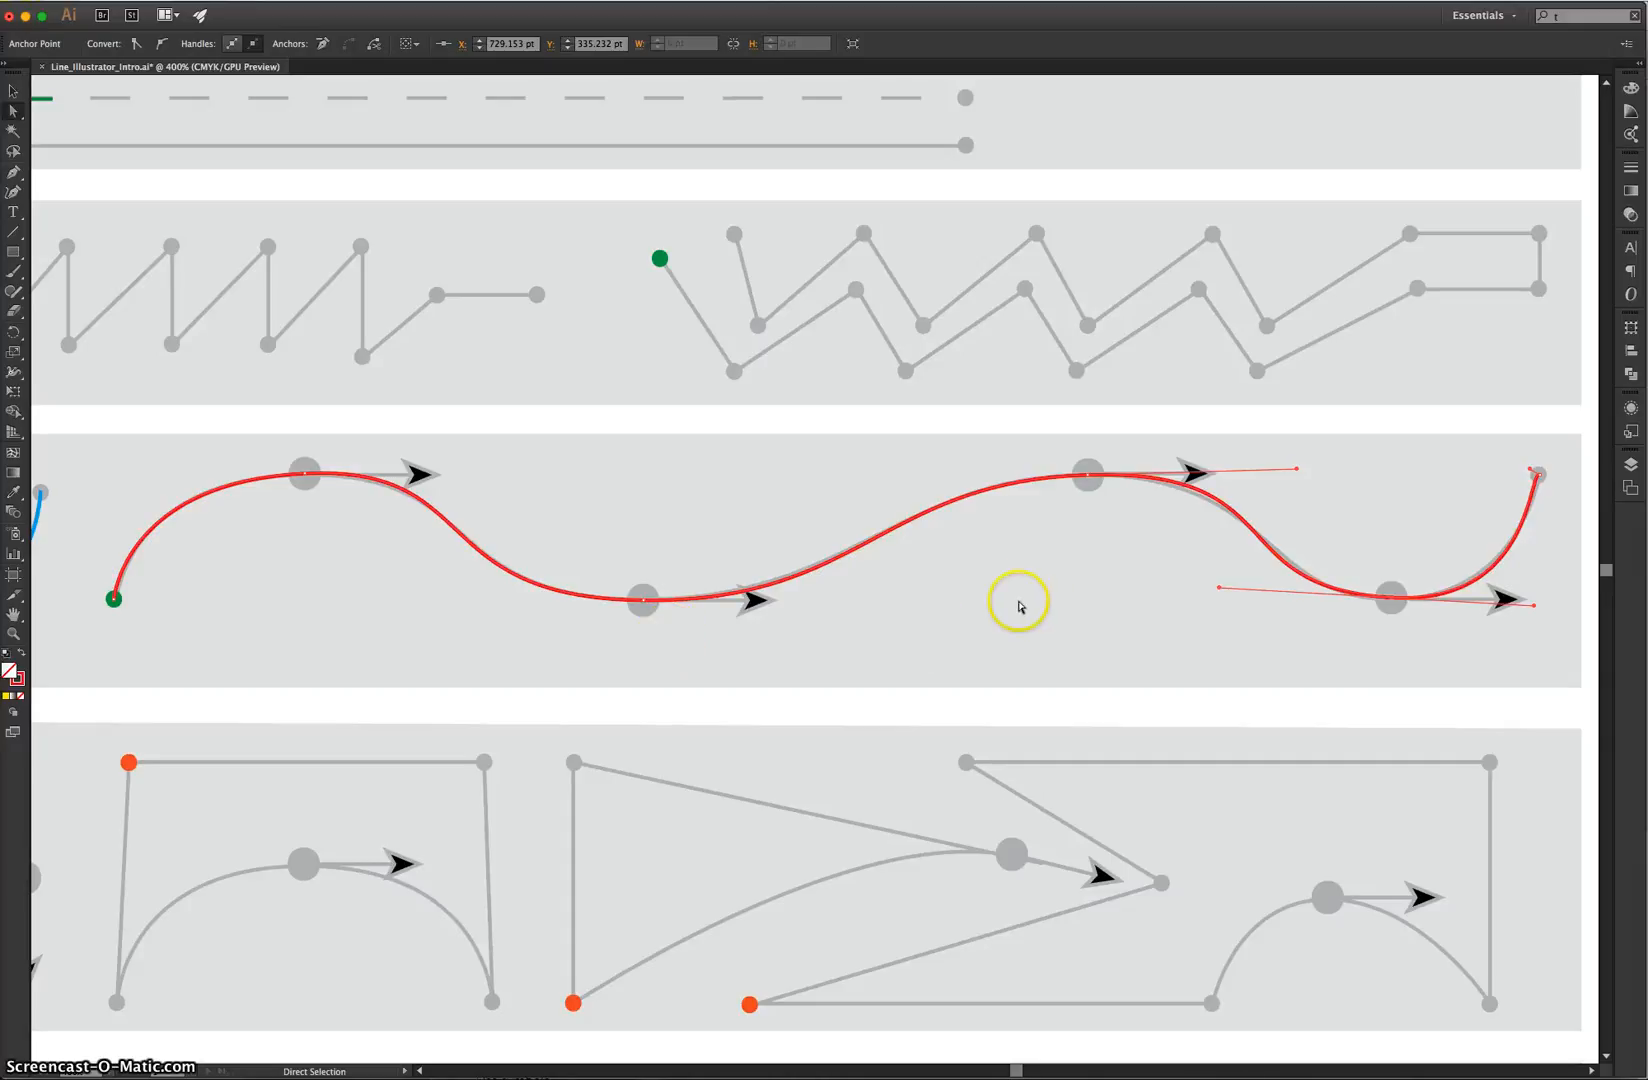
Shorten the outgoing handle of the red wave's second crest anchor slightly and deselect the path
{"action": "left_click", "coordinate": [1088, 474]}
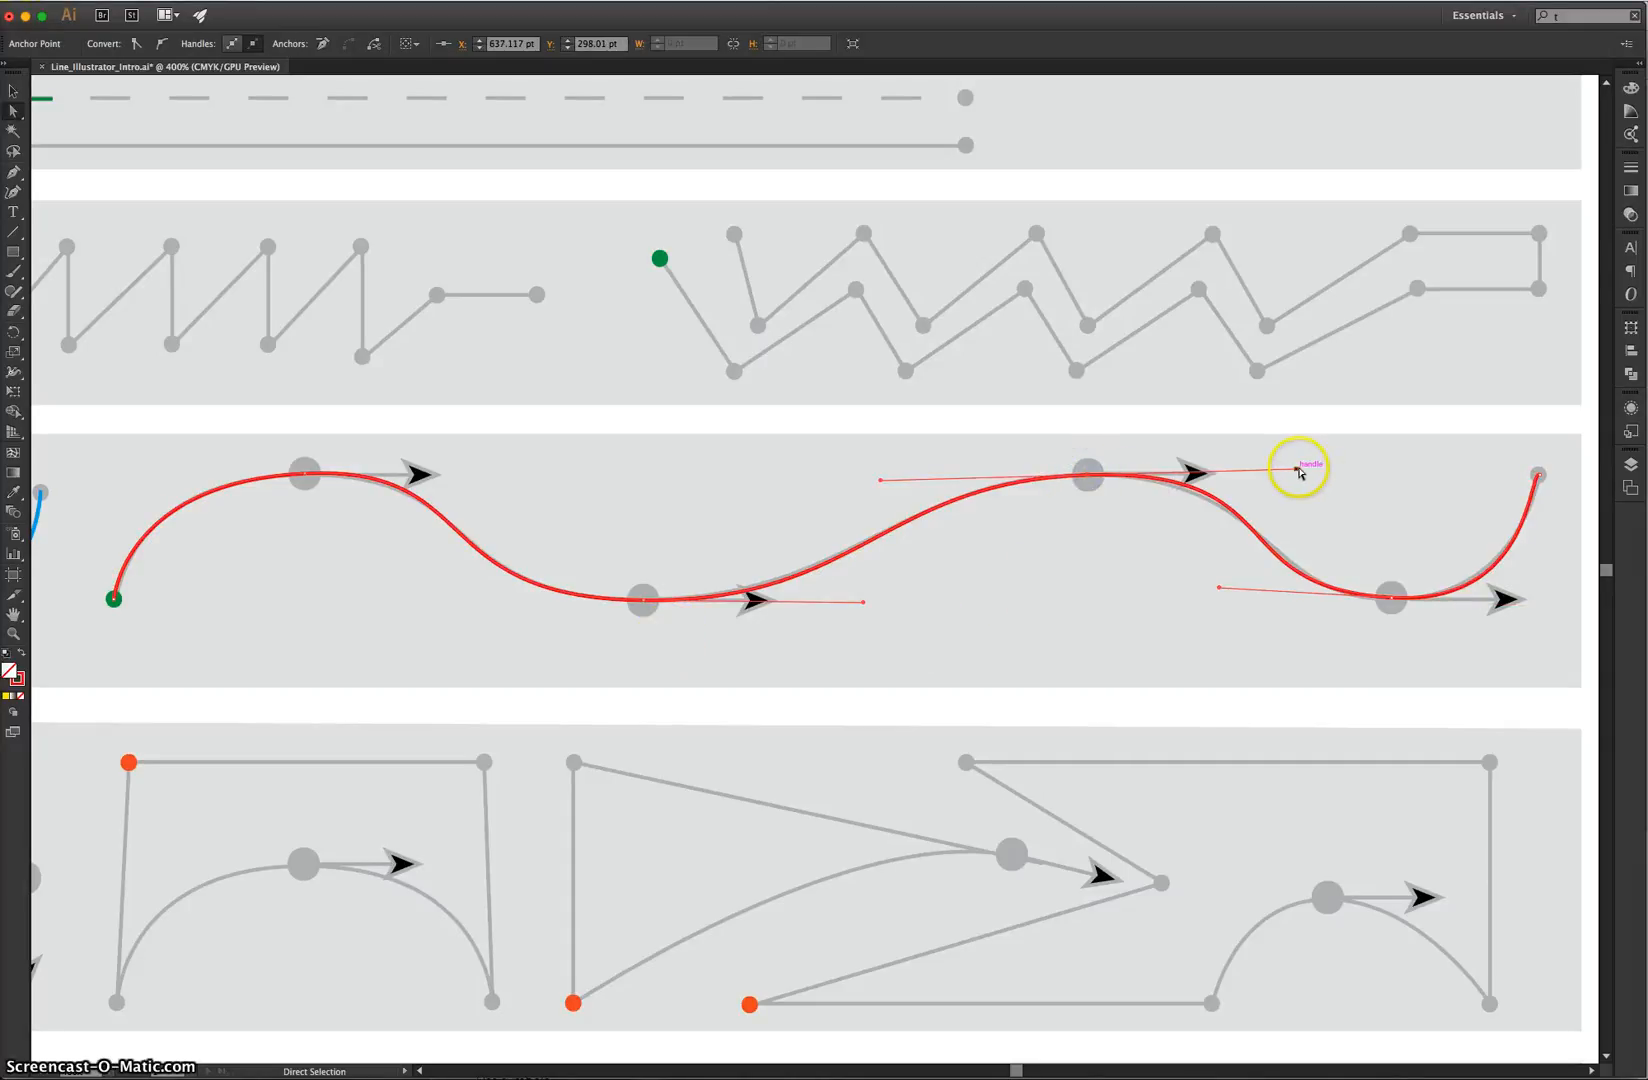
{"action": "mouse_move", "coordinate": [1296, 468]}
{"action": "left_mouse_down"}
{"action": "mouse_move", "coordinate": [1295, 489]}
{"action": "mouse_move", "coordinate": [1276, 407]}
{"action": "mouse_move", "coordinate": [1283, 468]}
{"action": "left_mouse_up"}
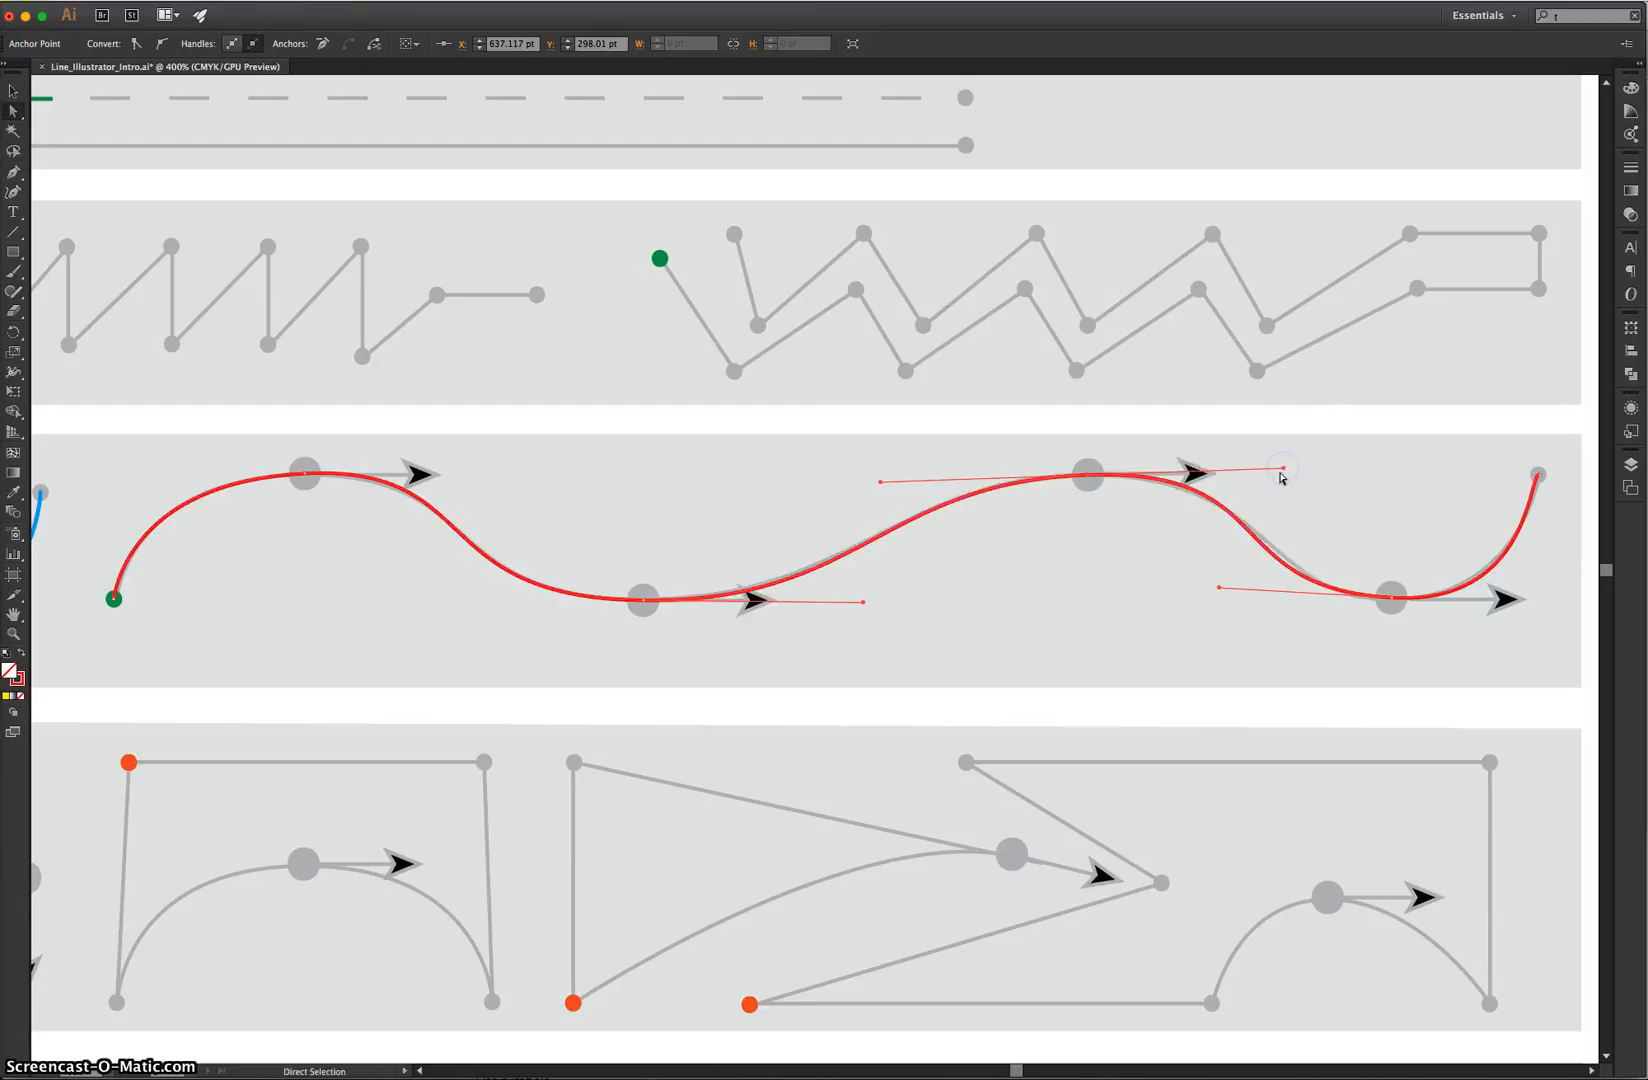
{"action": "left_click", "coordinate": [1369, 474]}
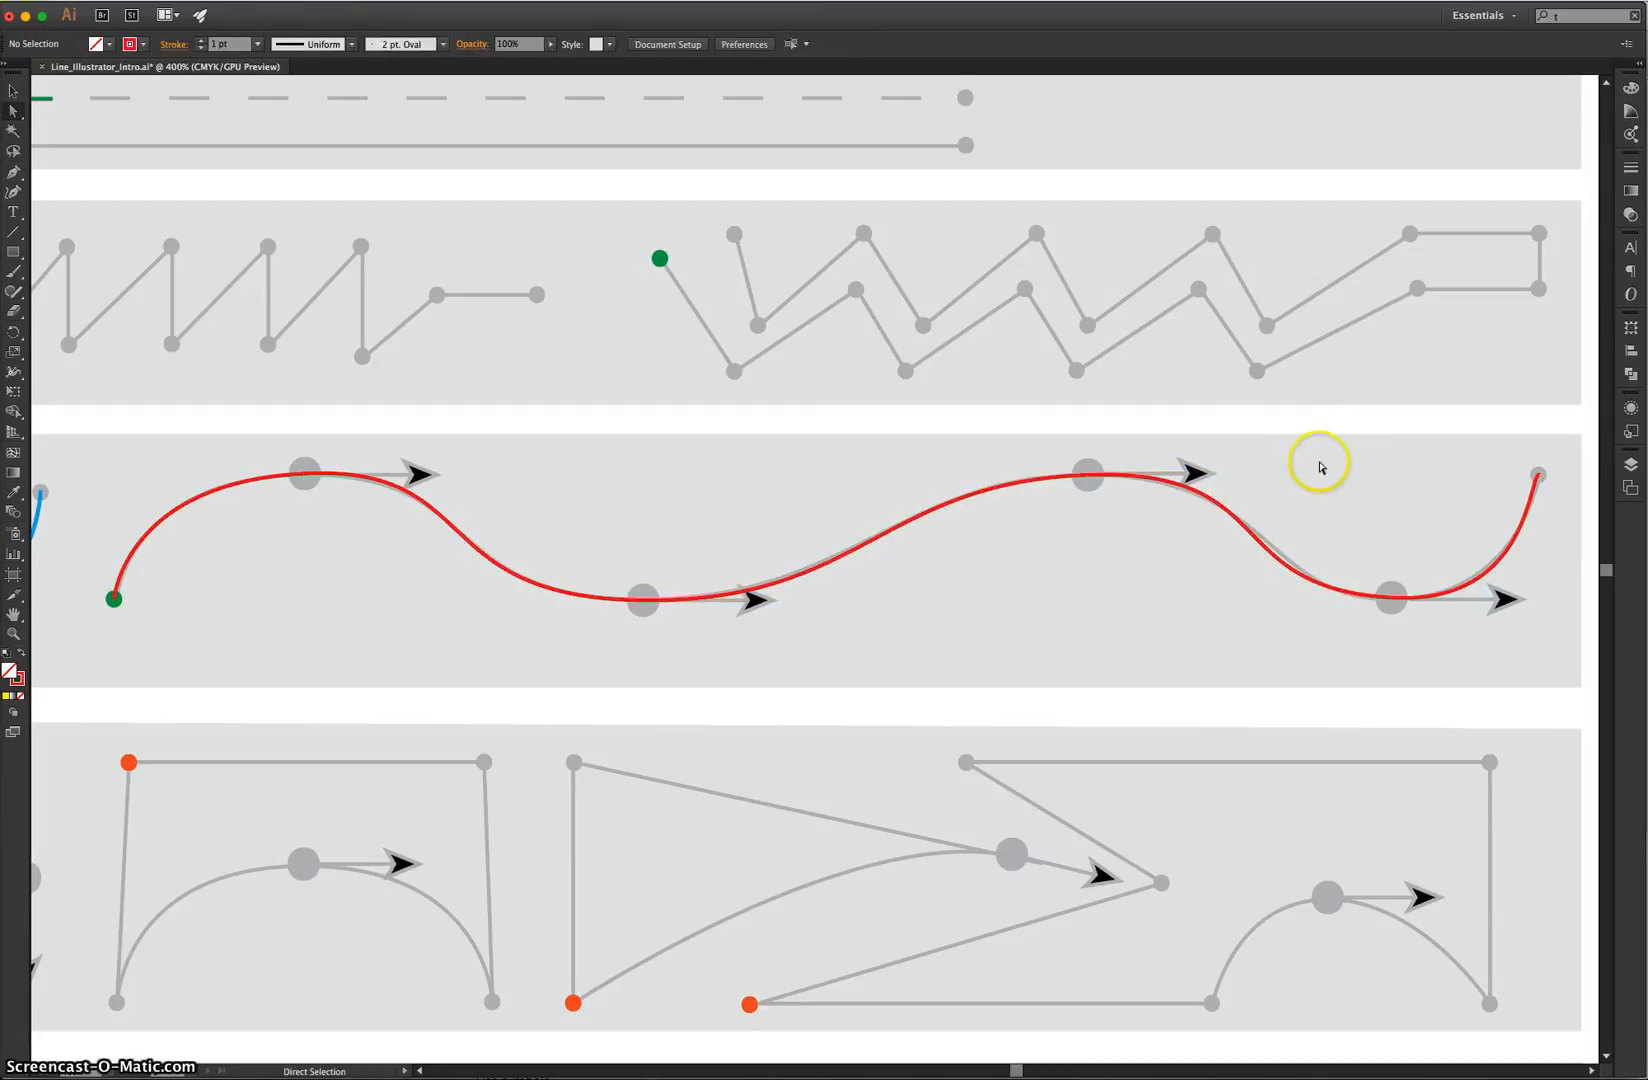
Set the Pen tool's stroke to black and trace the outline star clockwise from its orange top dot to the bottom inner notch
{"action": "key", "text": "super+0"}
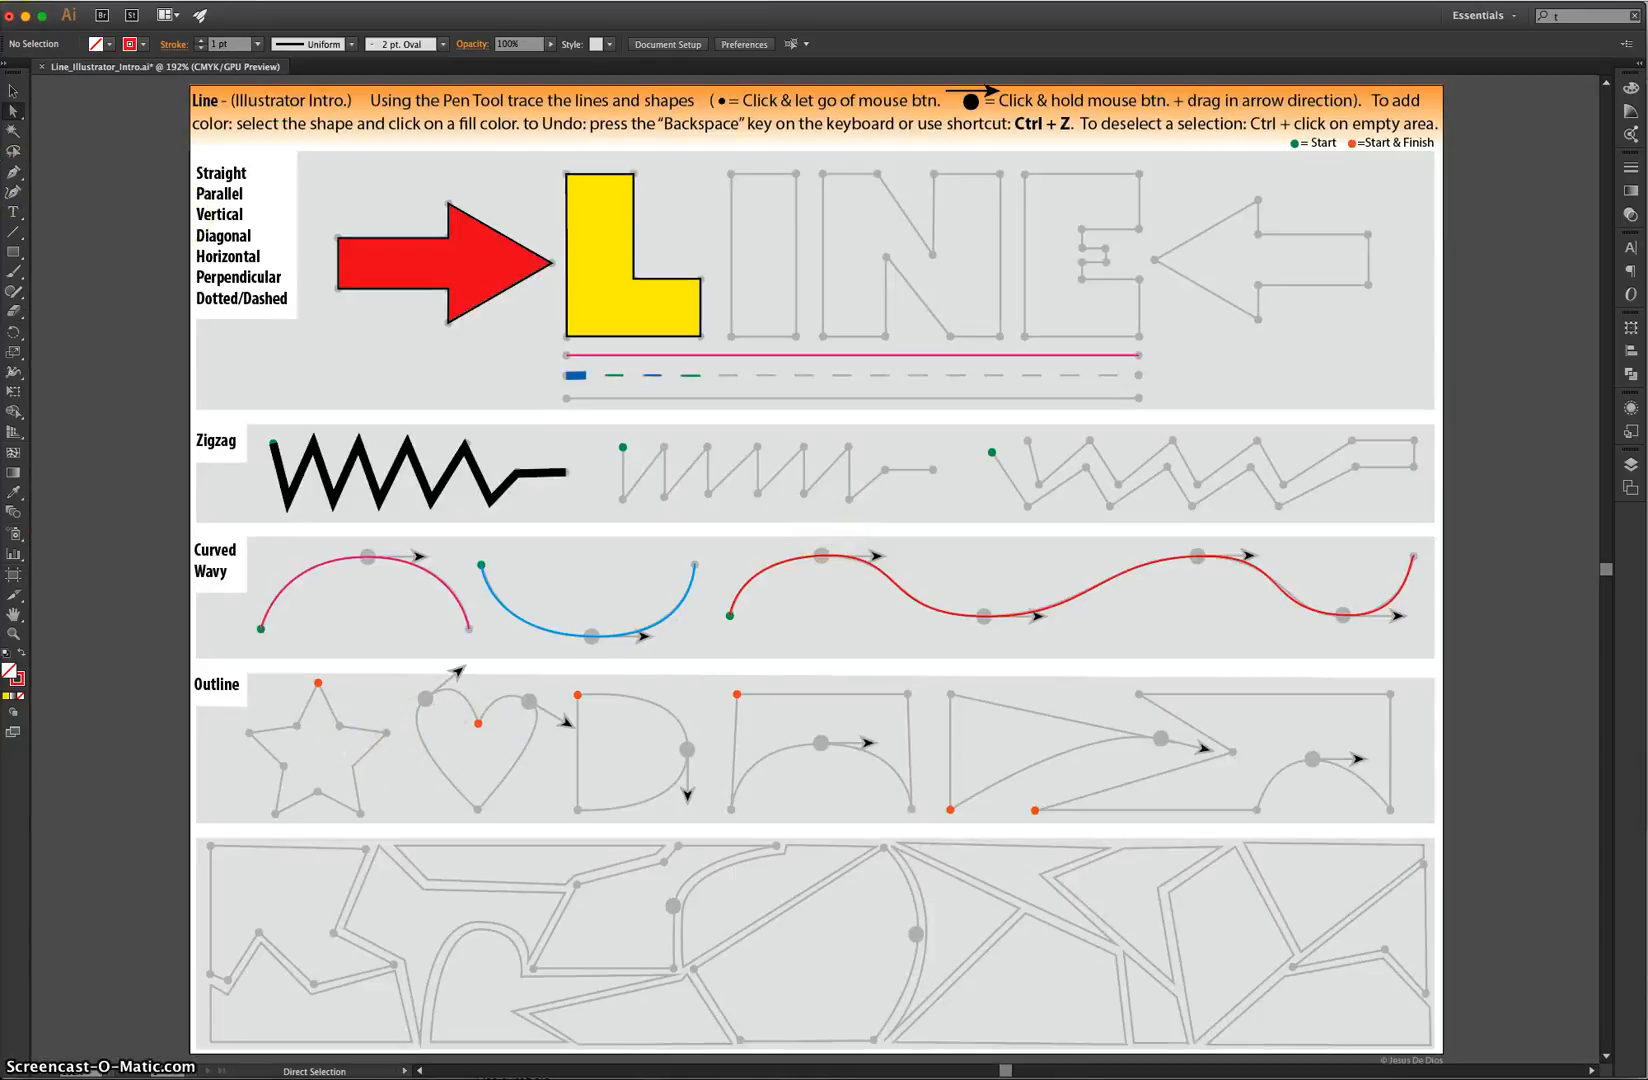
{"action": "left_click", "coordinate": [14, 177]}
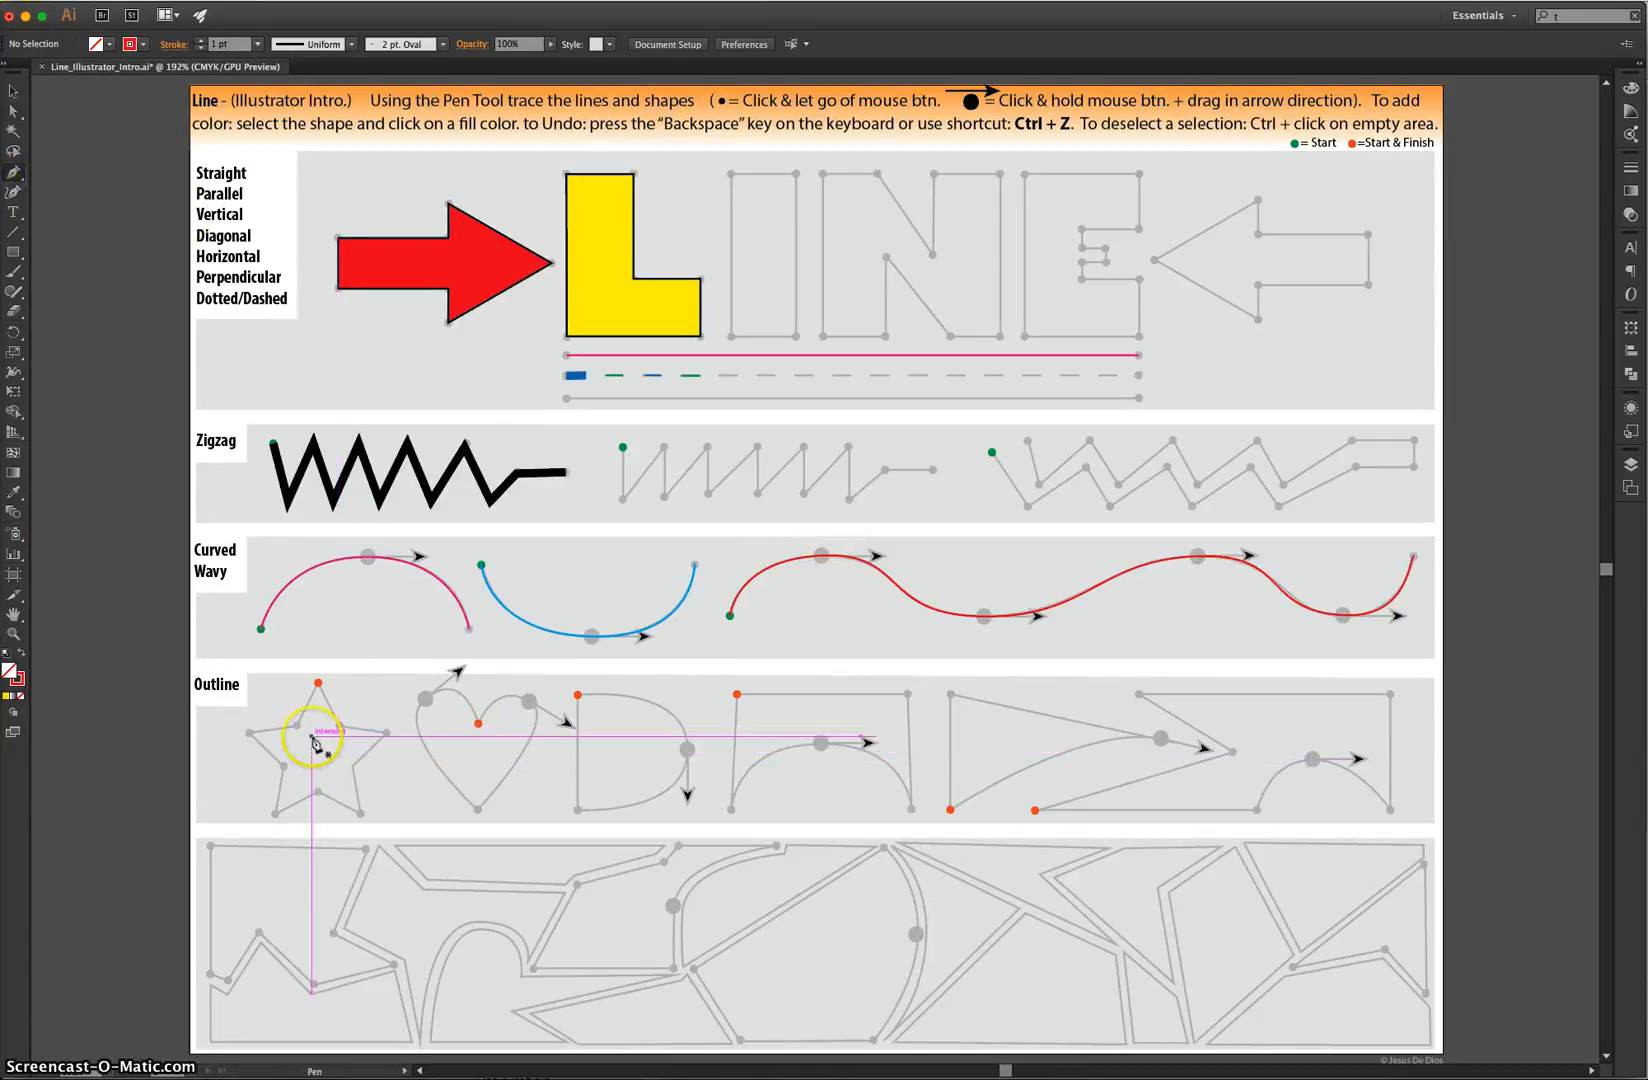
{"action": "left_click", "coordinate": [143, 44]}
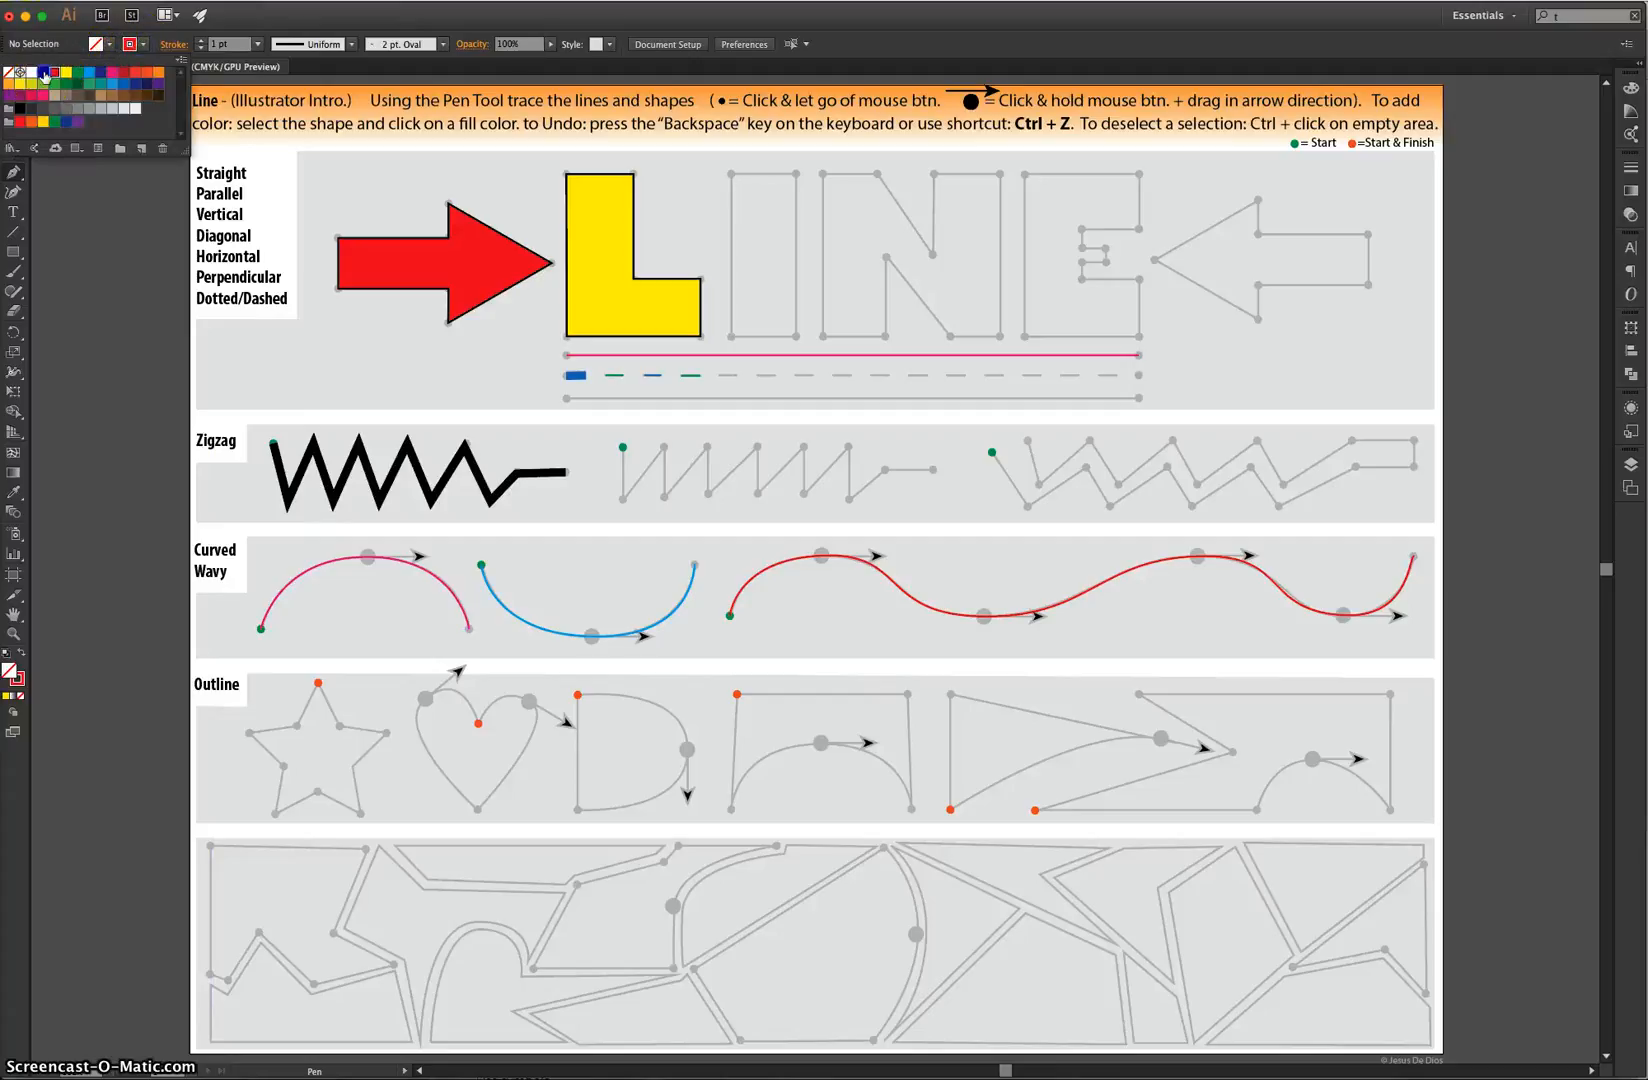
{"action": "left_click", "coordinate": [45, 73]}
{"action": "left_click", "coordinate": [72, 46]}
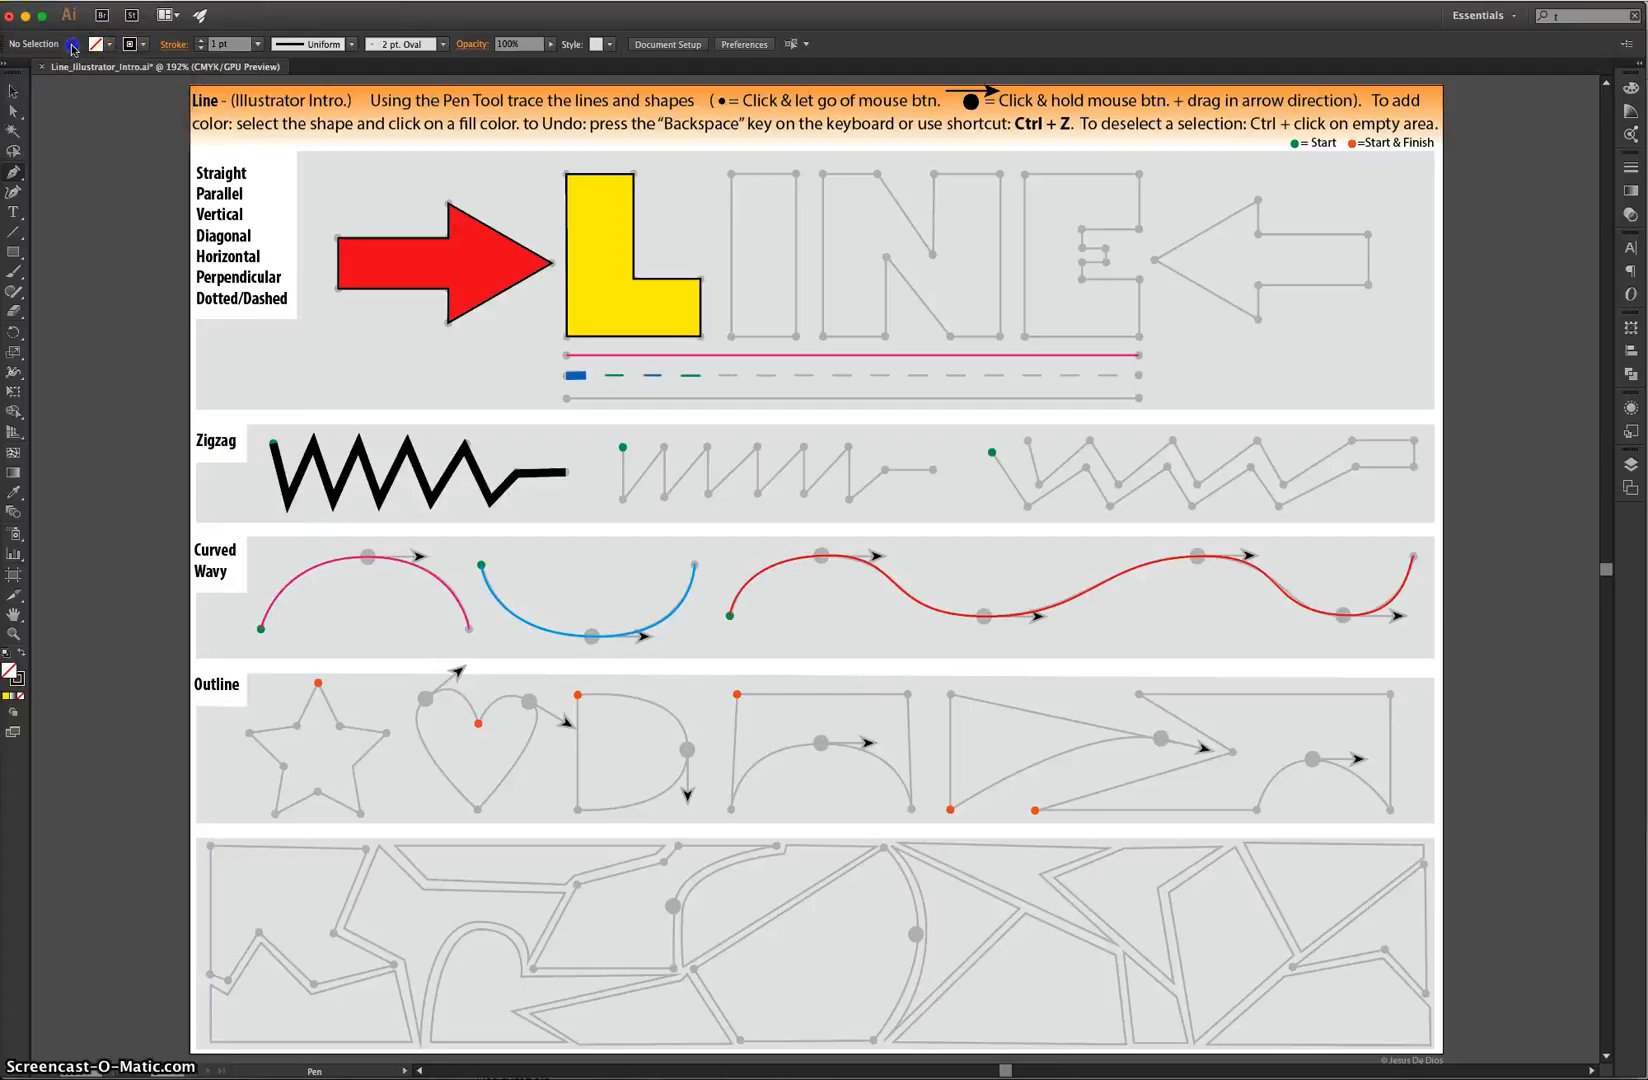
{"action": "left_click", "coordinate": [318, 682]}
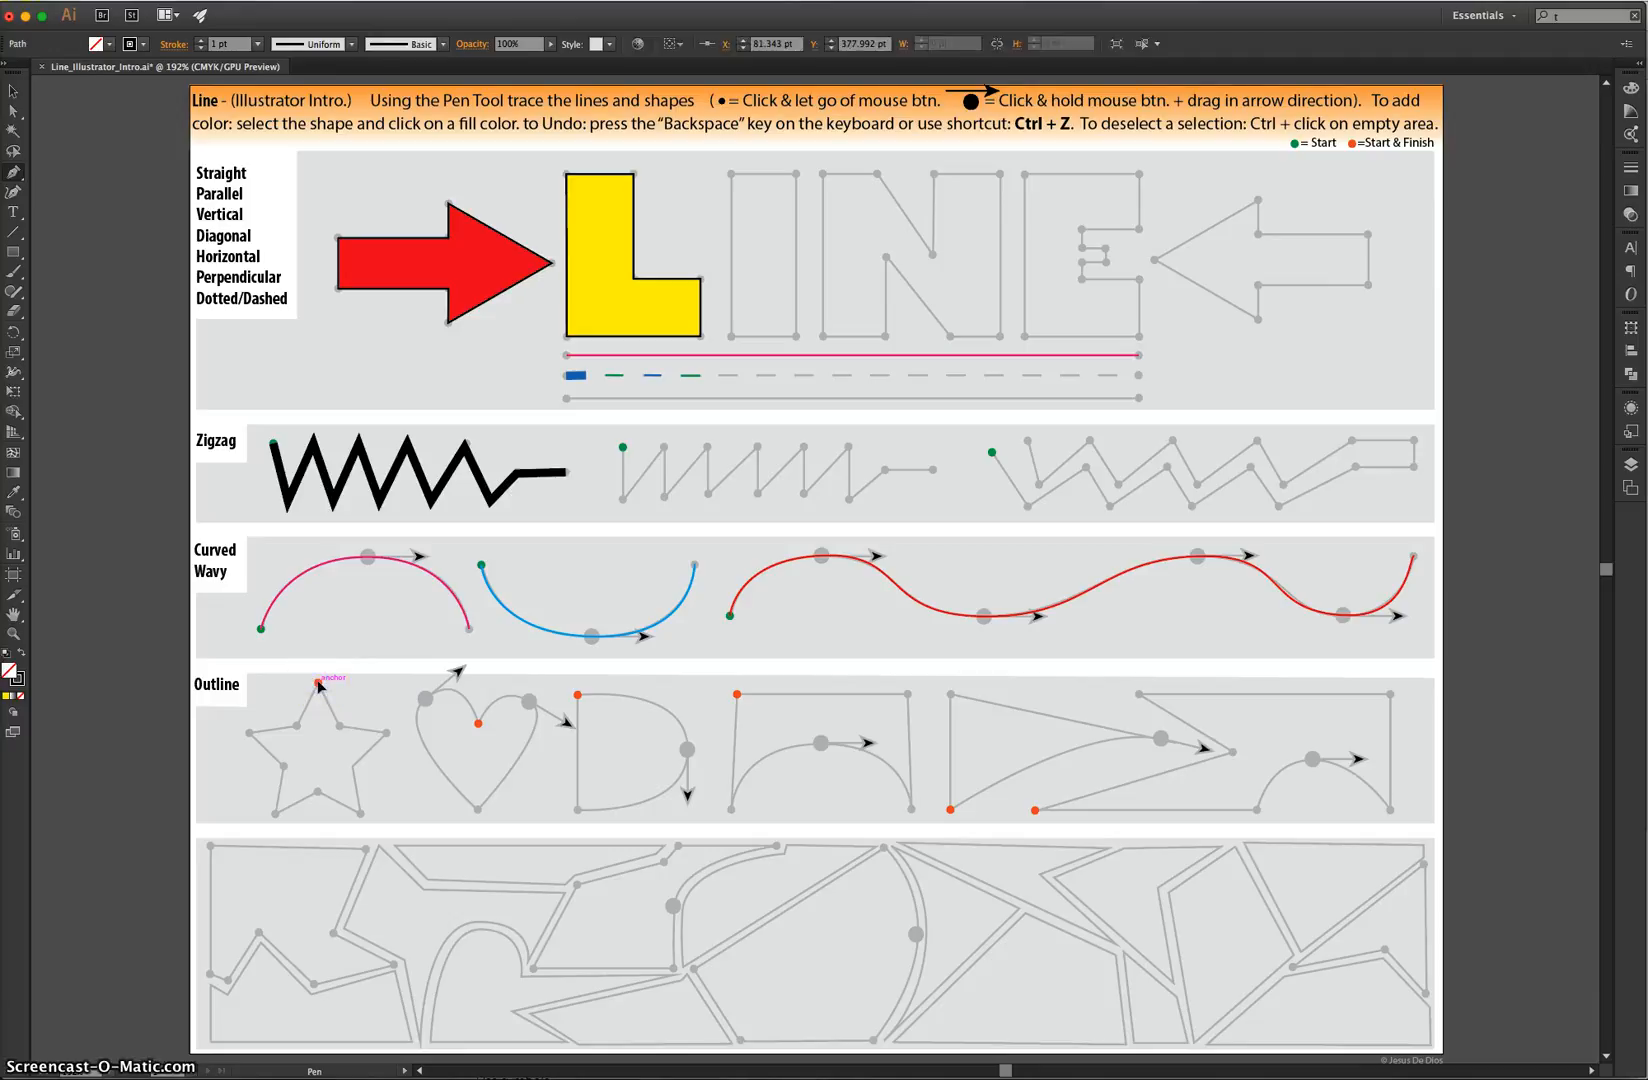
{"action": "left_click", "coordinate": [340, 724]}
{"action": "left_click", "coordinate": [386, 733]}
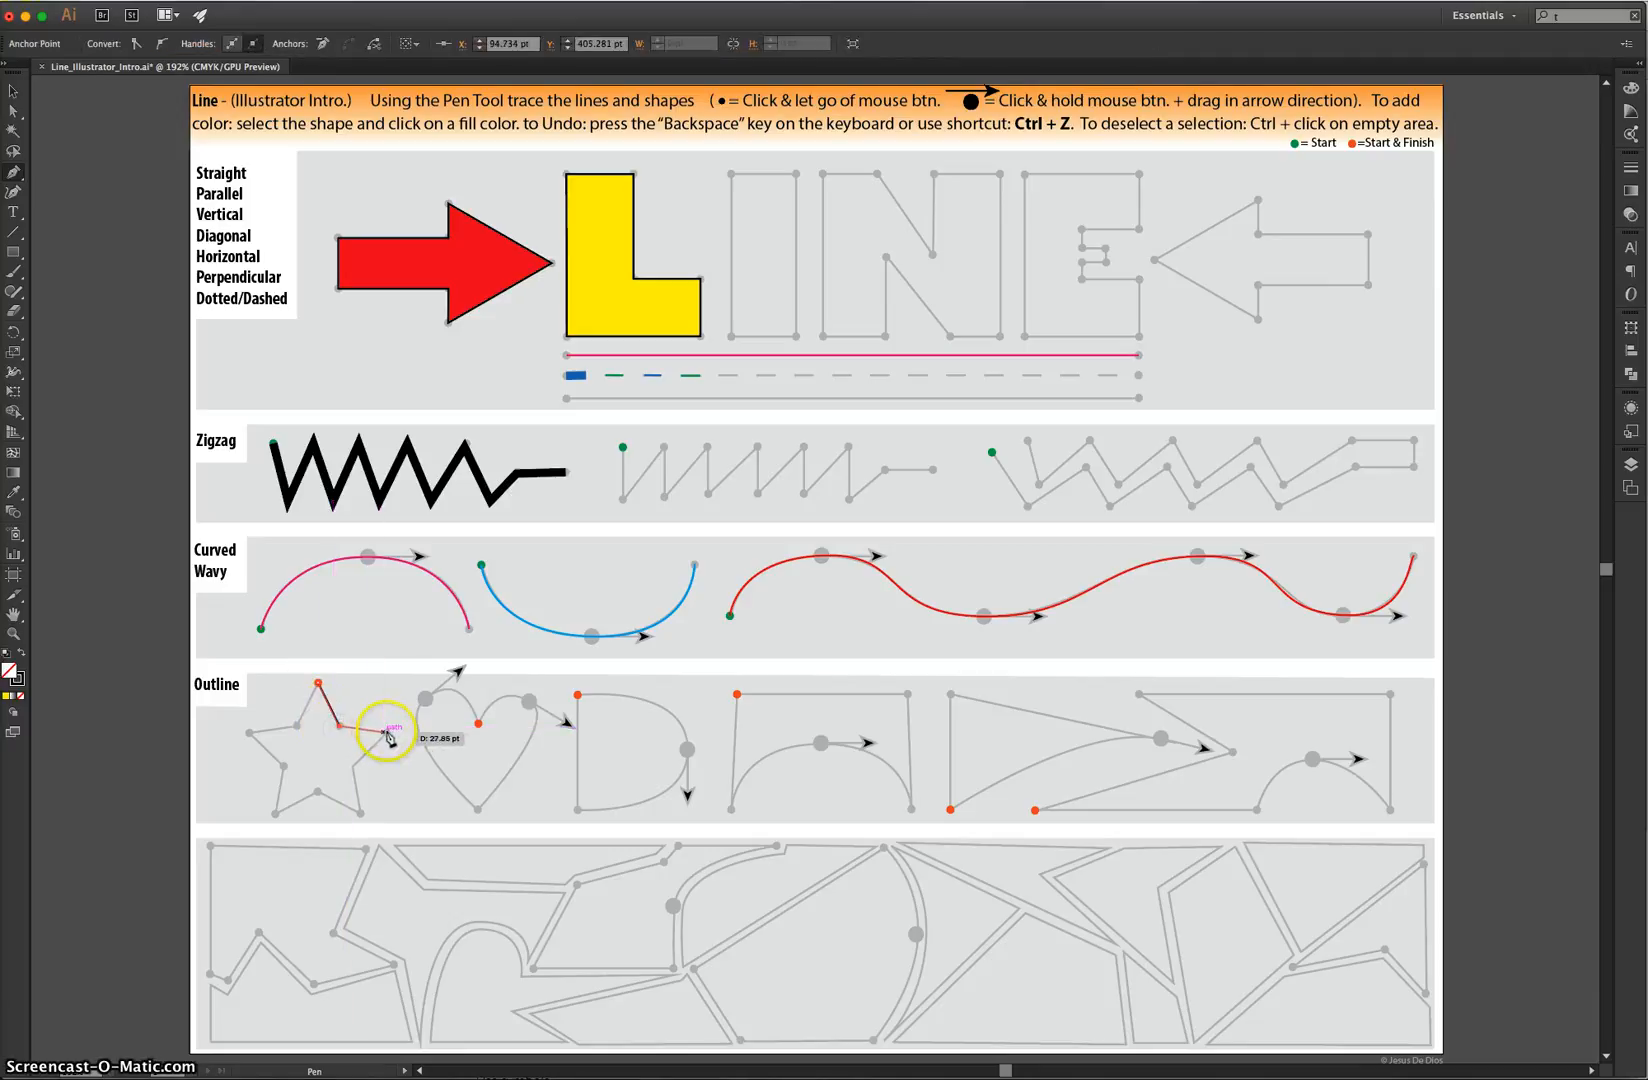
{"action": "left_click", "coordinate": [352, 765]}
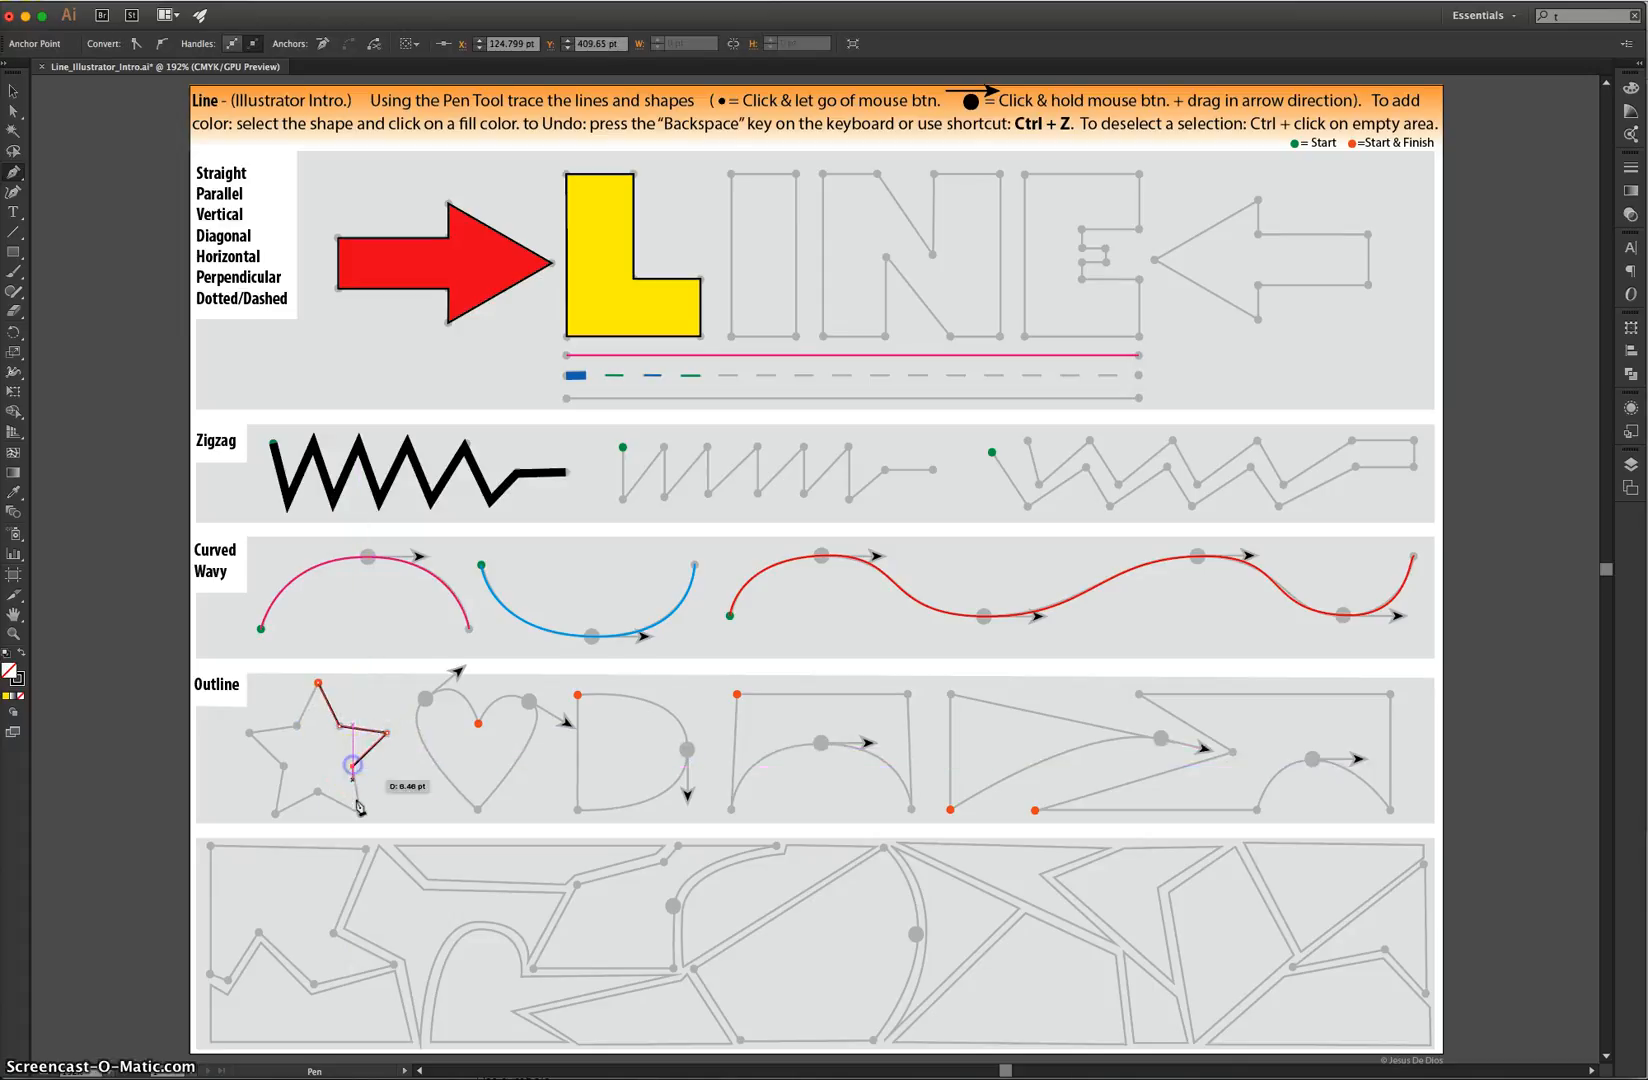
{"action": "left_click", "coordinate": [359, 811]}
{"action": "left_click", "coordinate": [320, 793]}
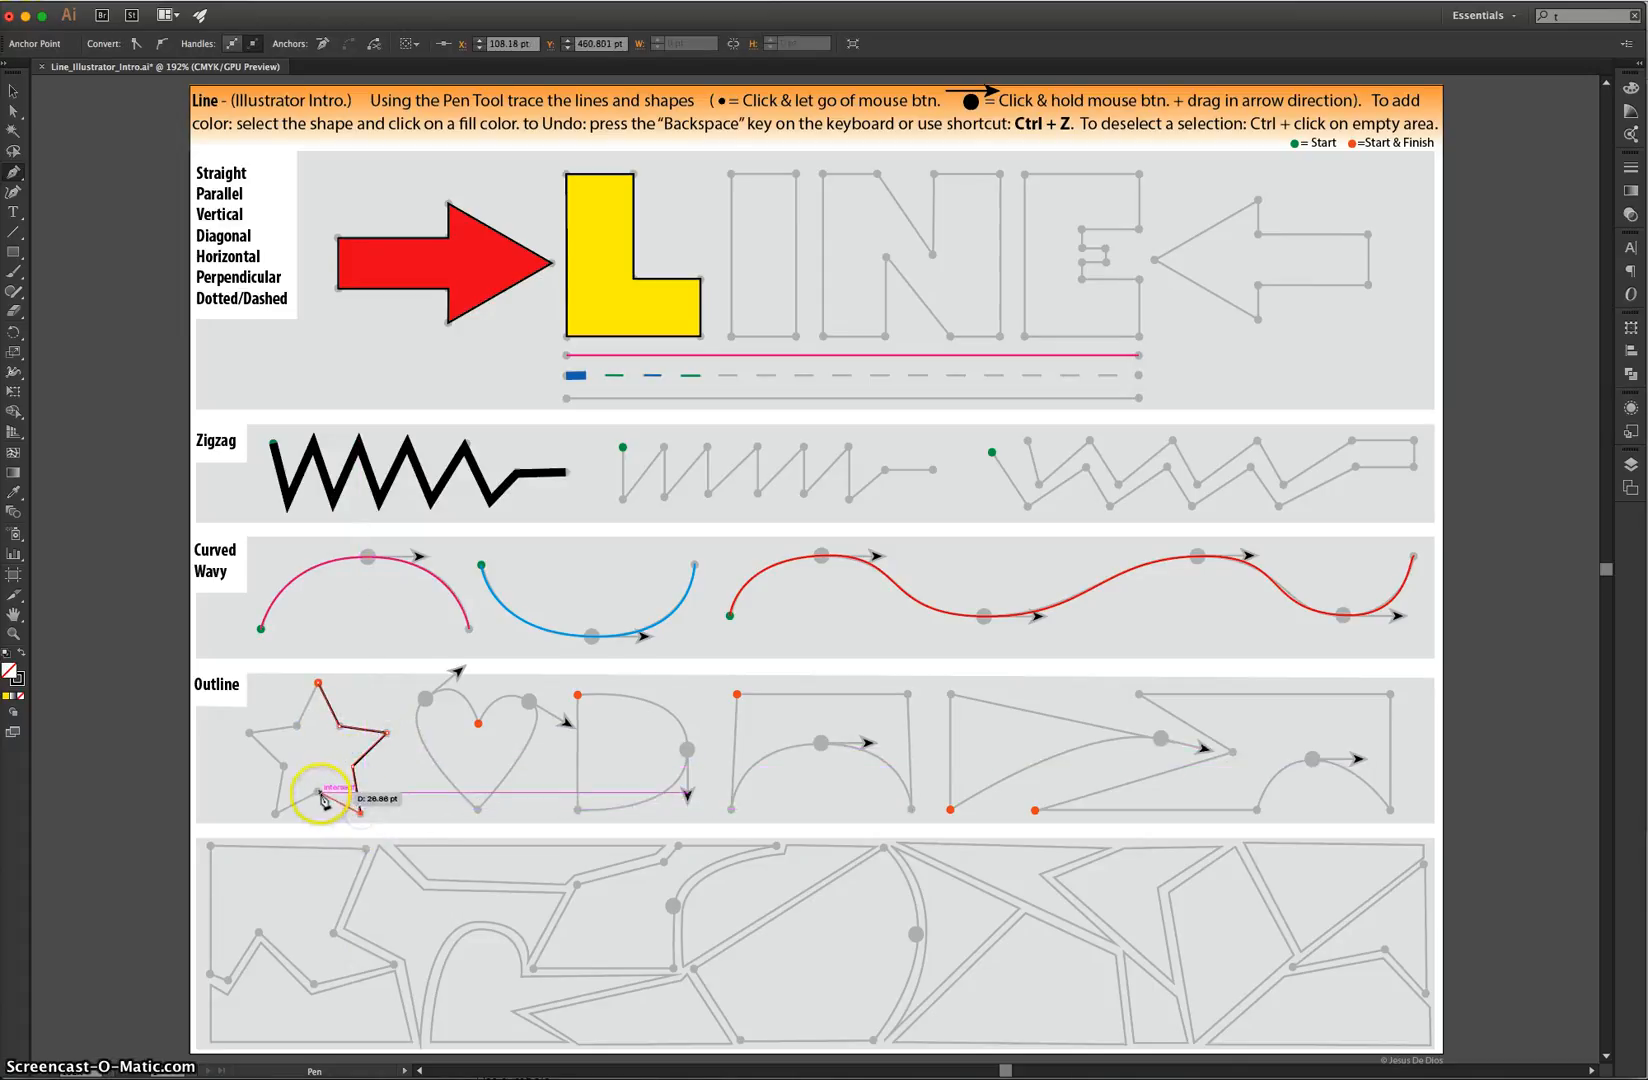
Continue the star's outline through its lower-left and left points and close the path at the orange top dot
{"action": "left_click", "coordinate": [274, 812]}
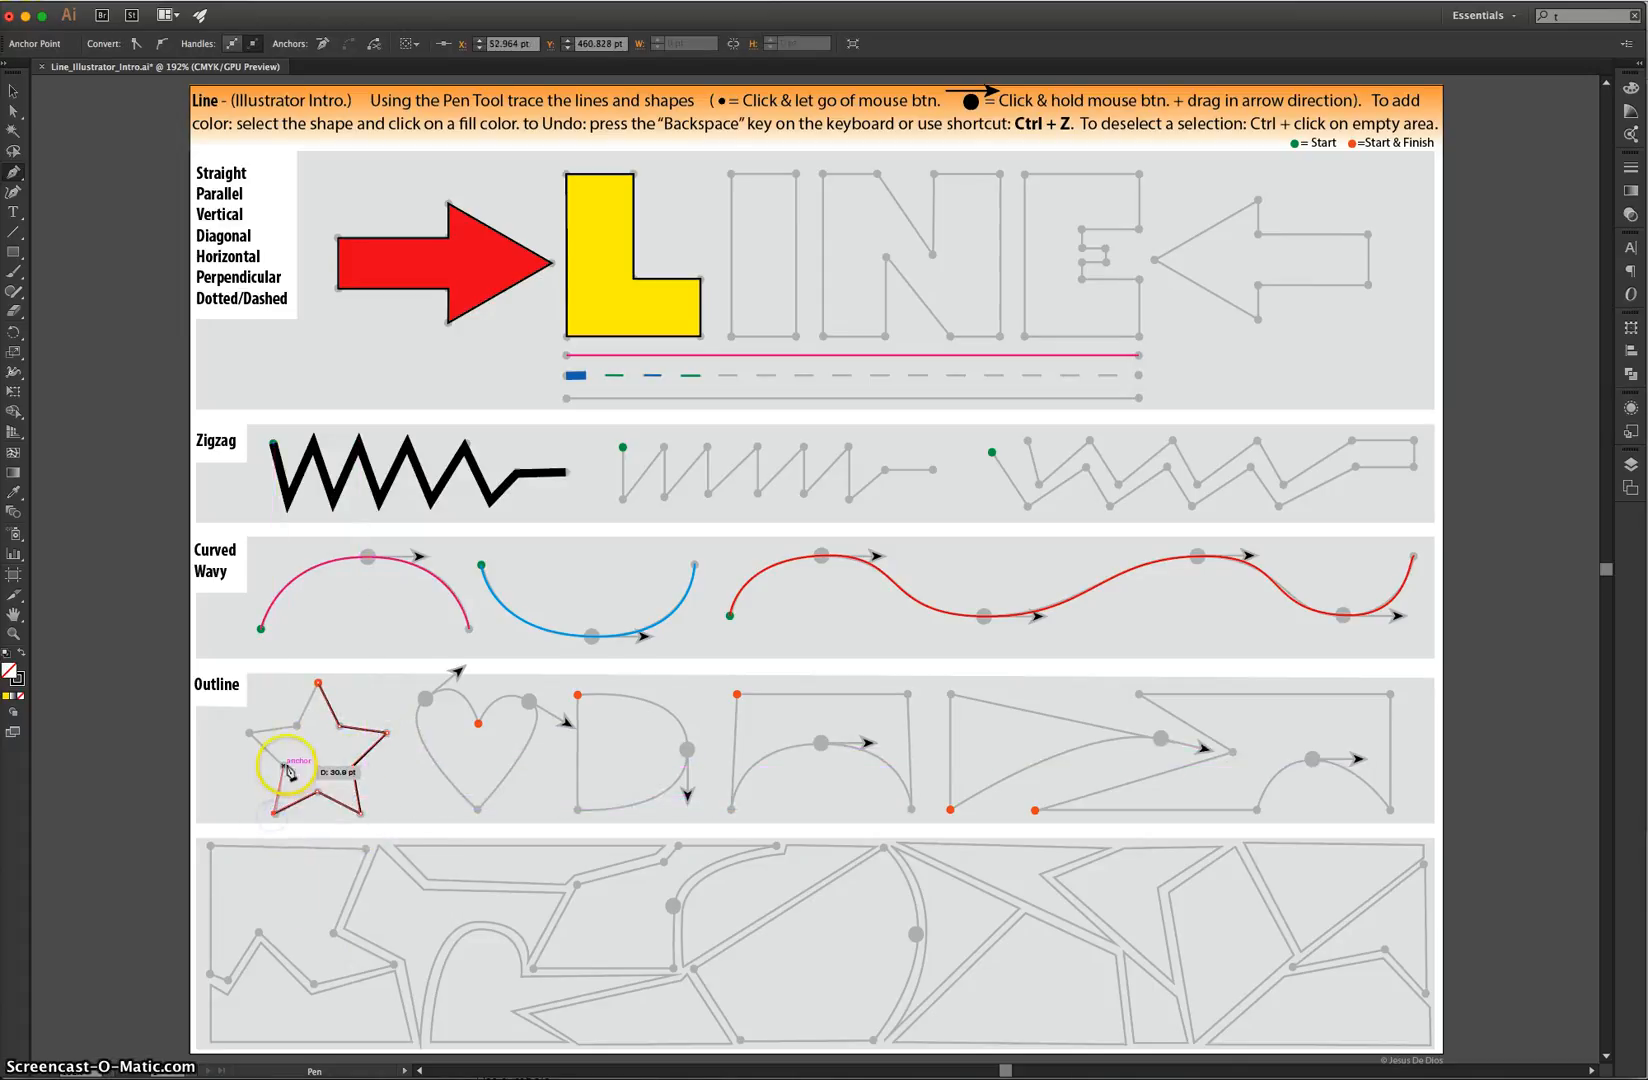
{"action": "left_click", "coordinate": [284, 766]}
{"action": "left_click", "coordinate": [249, 733]}
{"action": "left_click", "coordinate": [298, 727]}
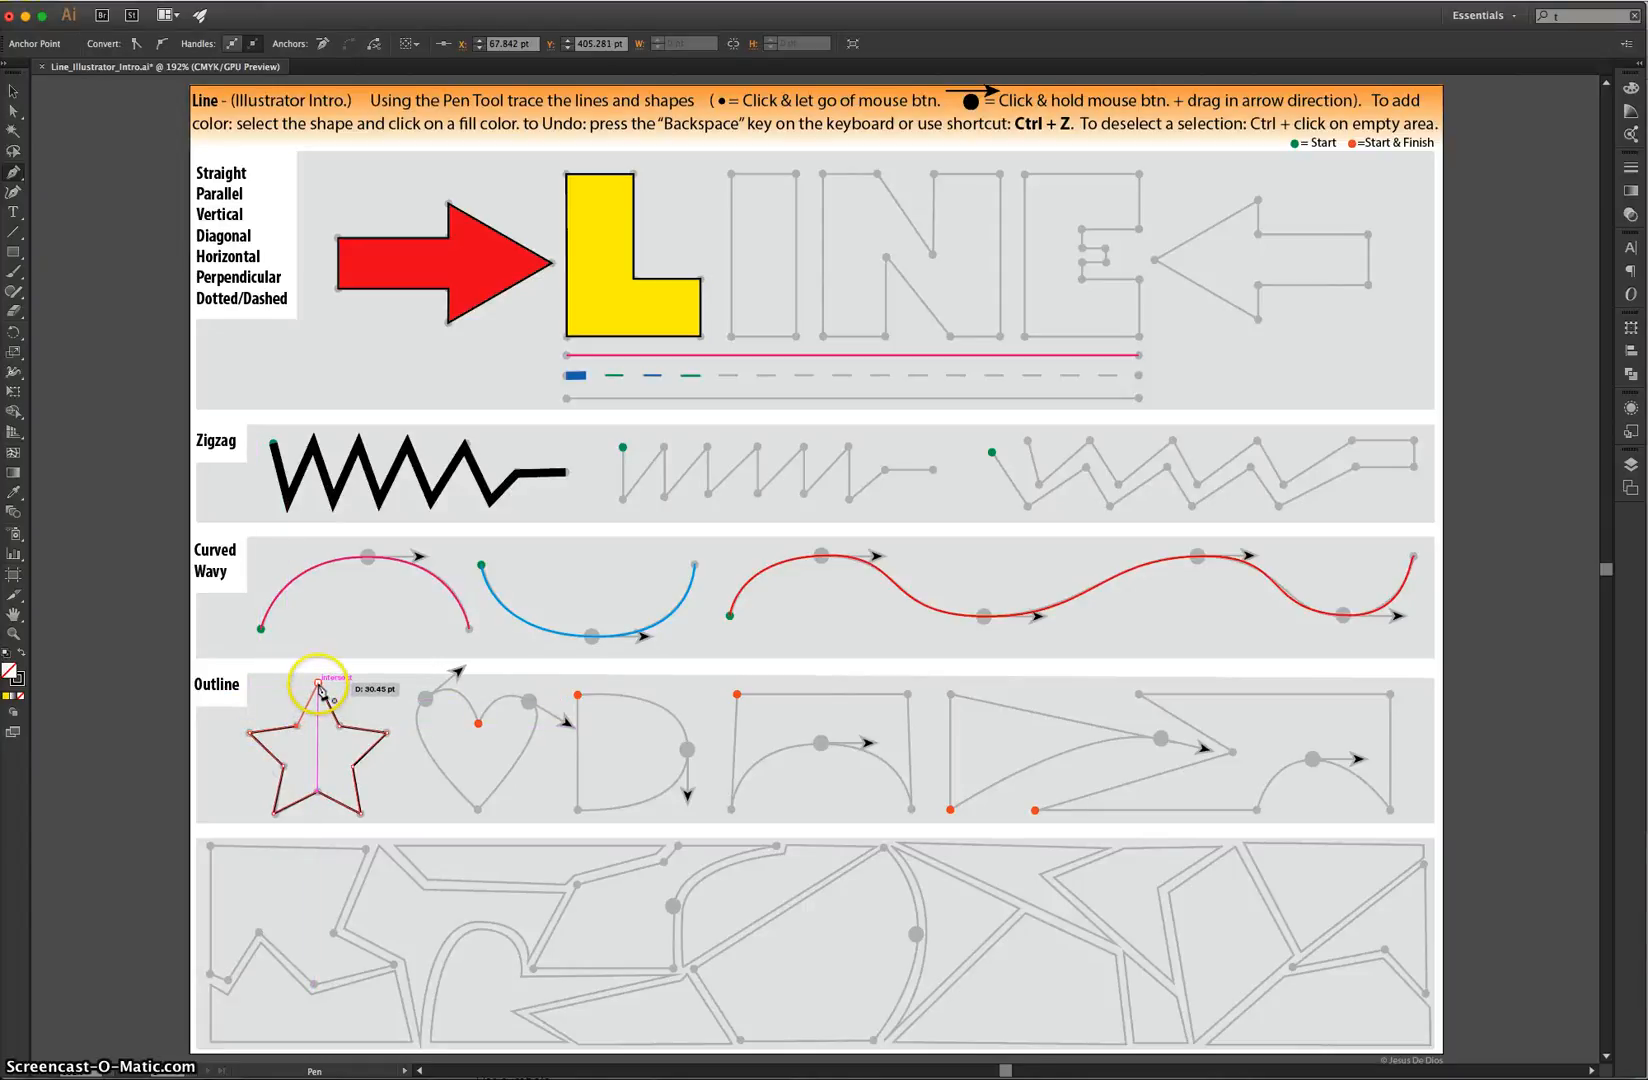
{"action": "left_click", "coordinate": [318, 684]}
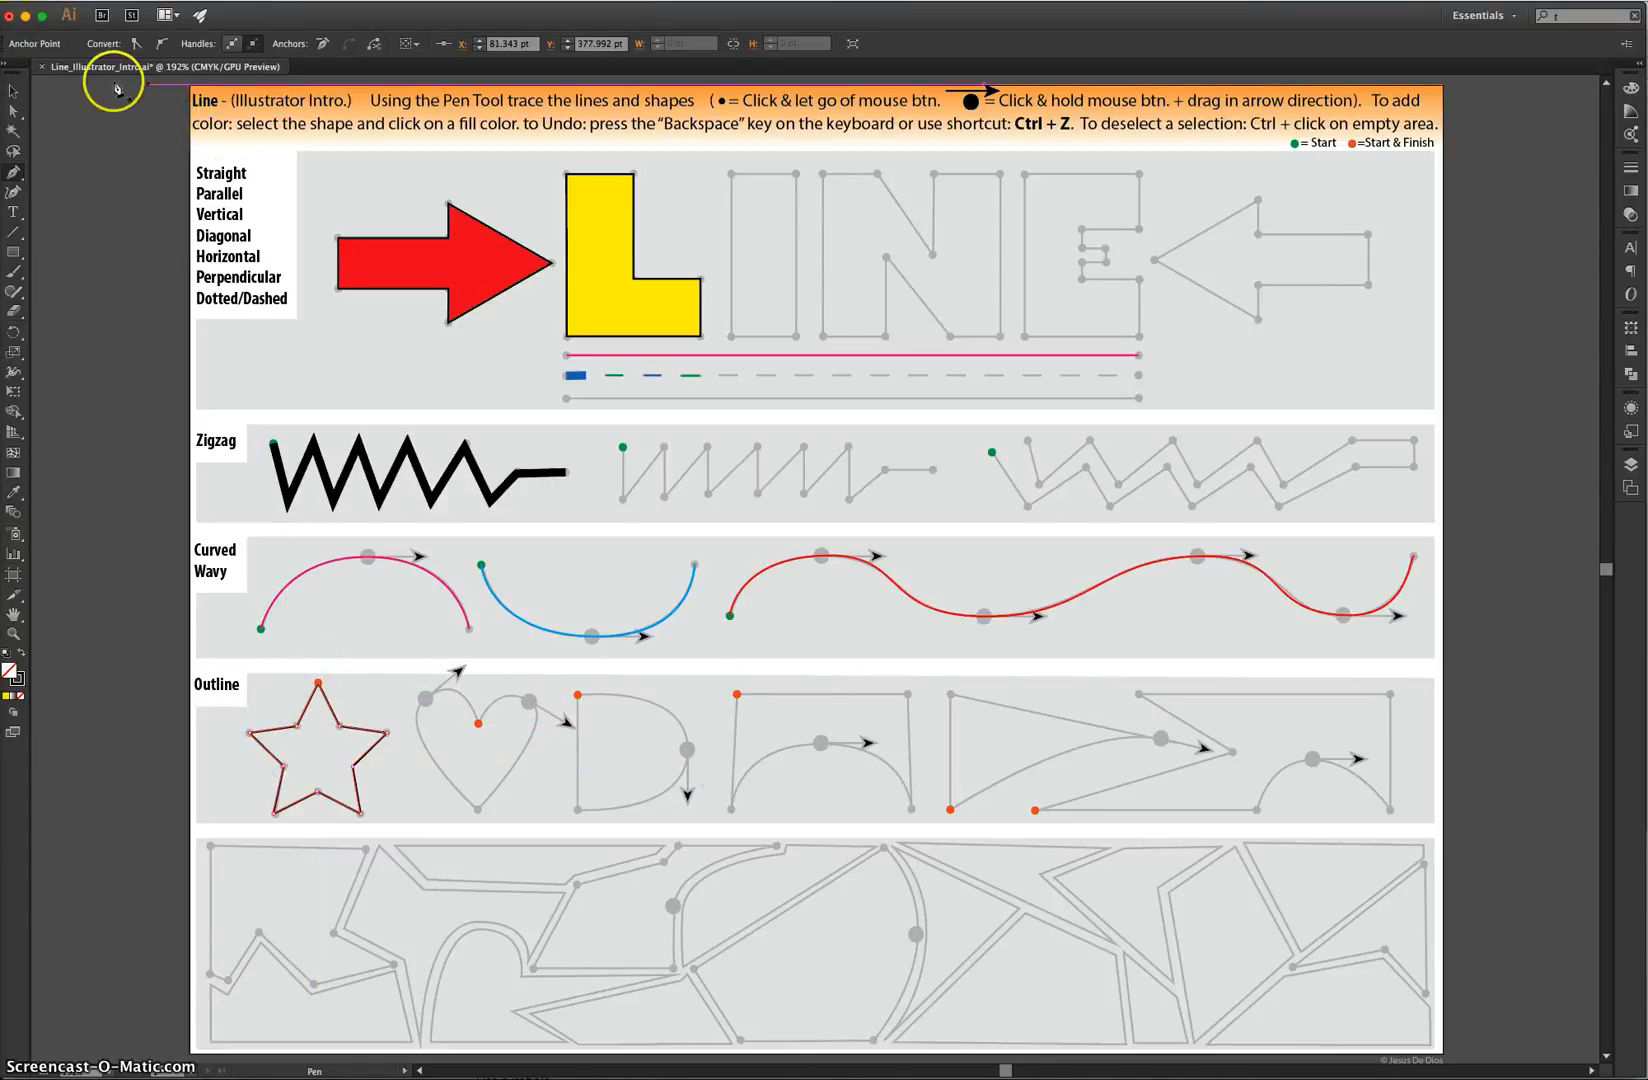
Fill the traced star with purple and deselect it
{"action": "left_click", "coordinate": [17, 93]}
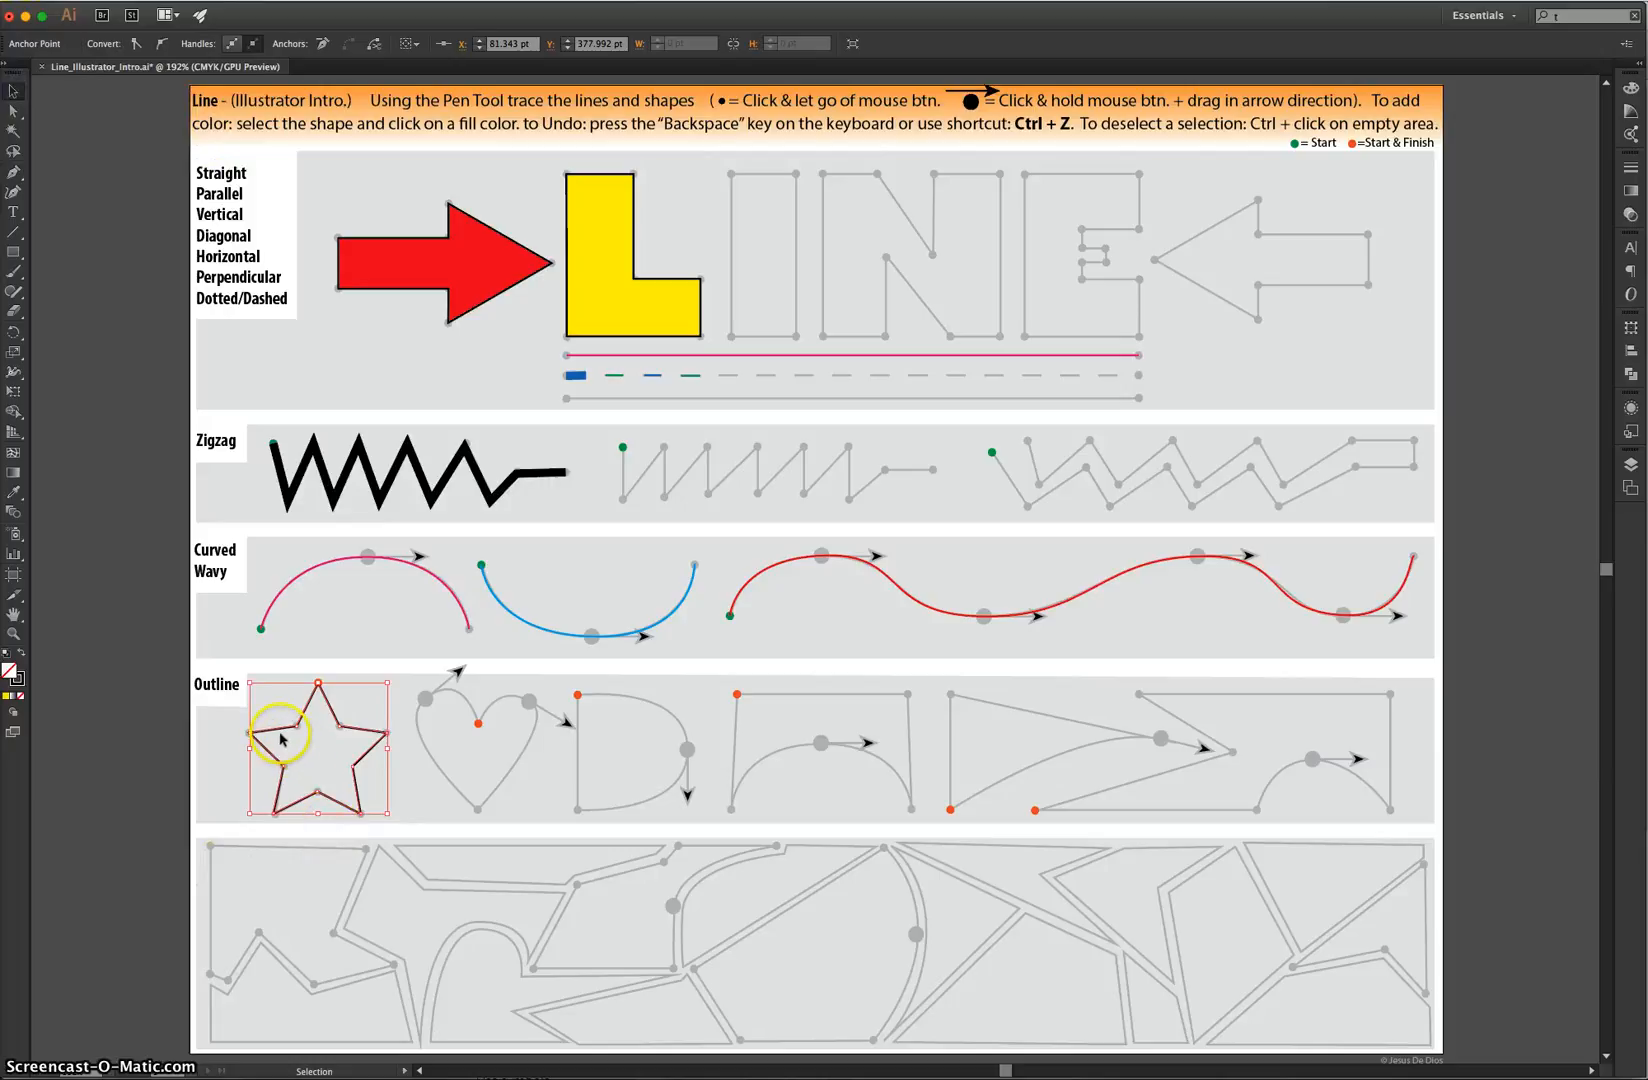
{"action": "left_click", "coordinate": [100, 45]}
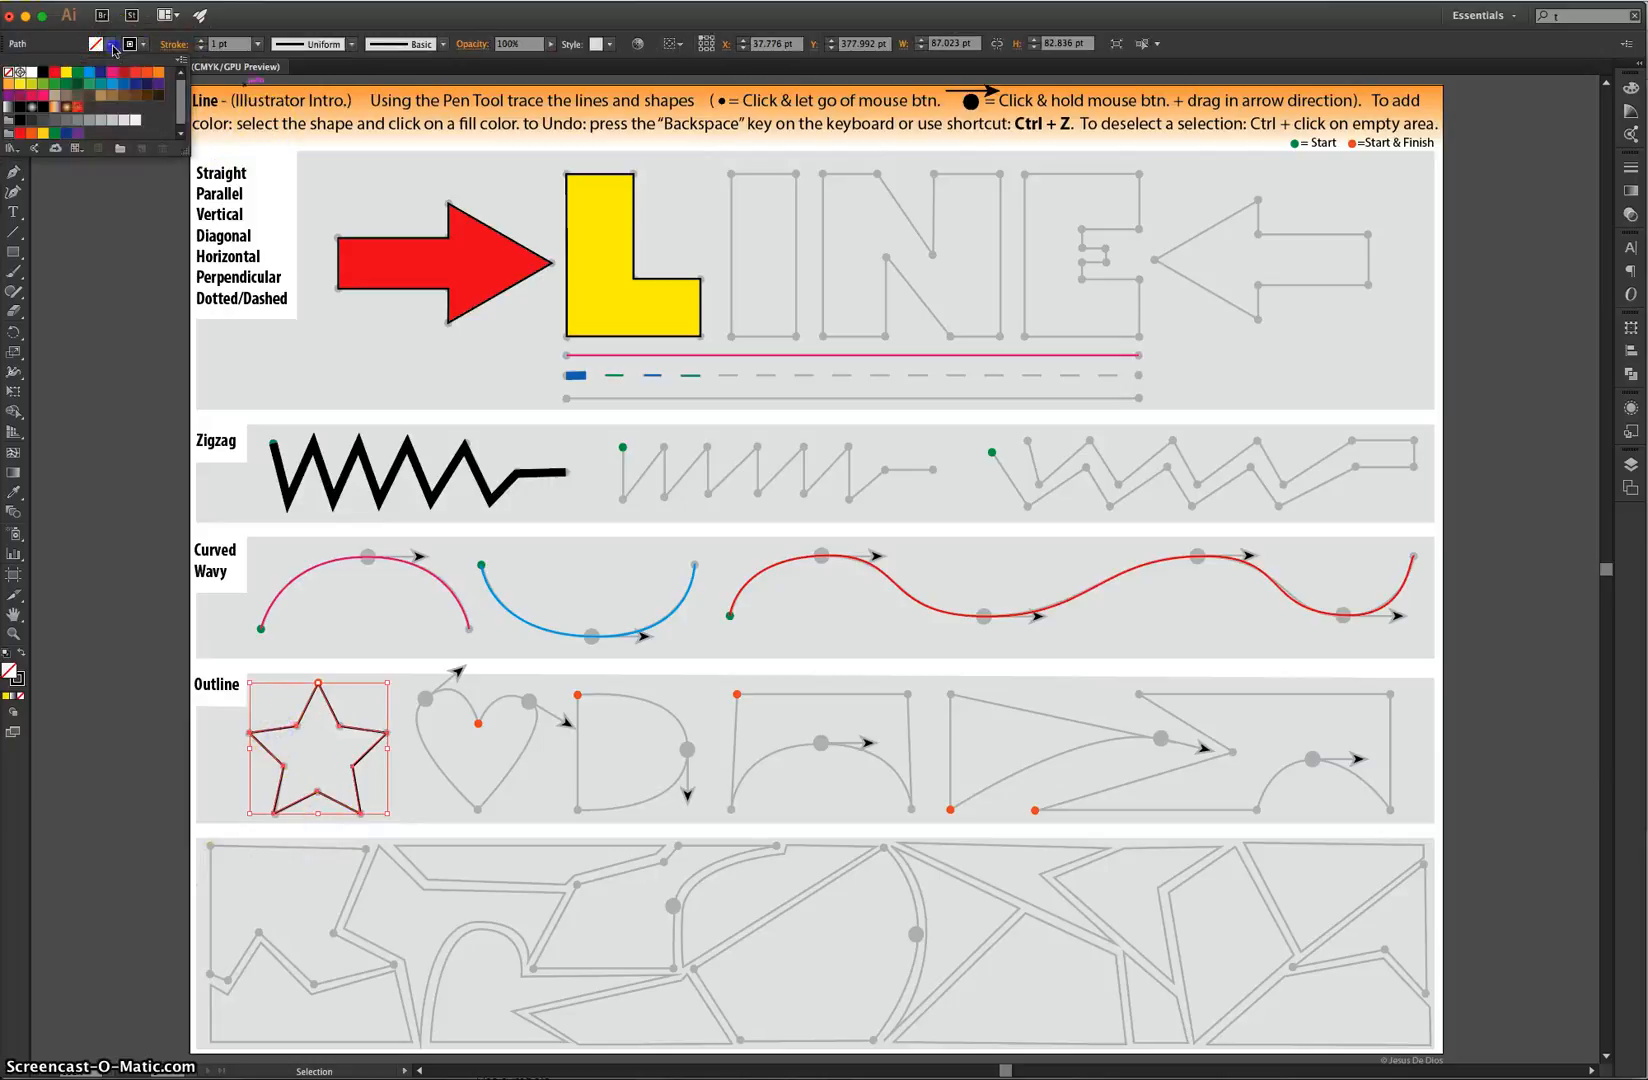
{"action": "left_click", "coordinate": [77, 132]}
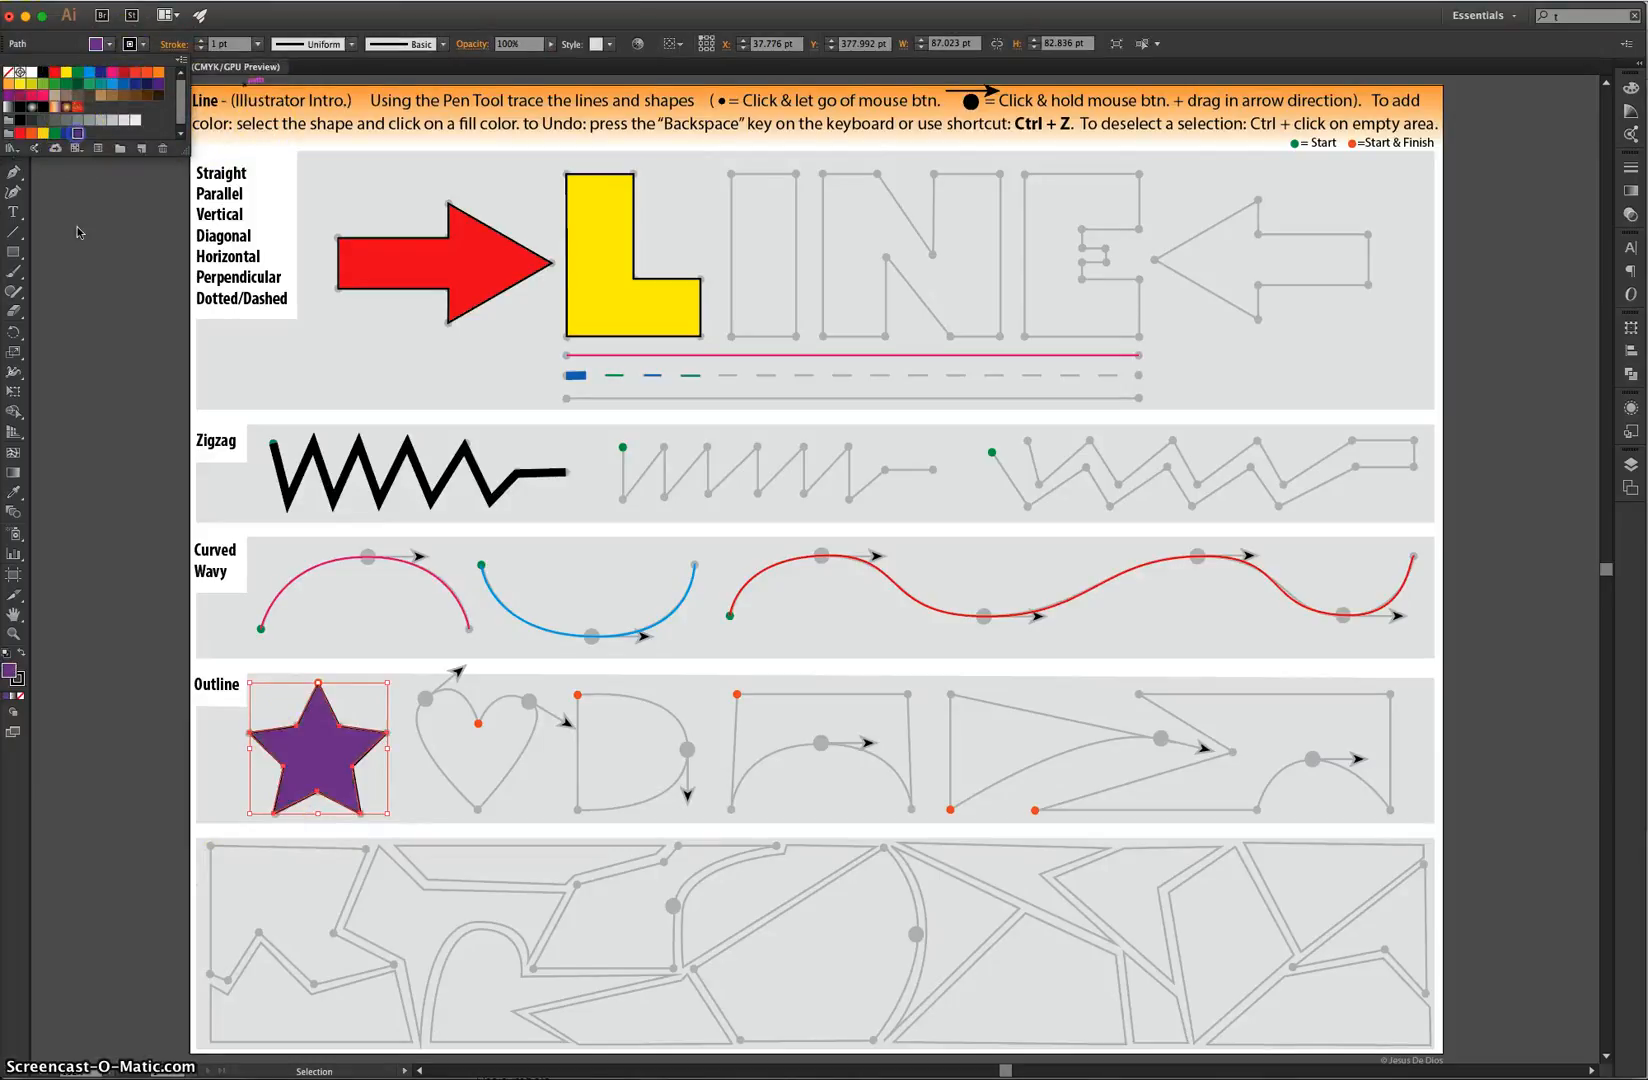
{"action": "left_click", "coordinate": [107, 566]}
{"action": "left_click", "coordinate": [124, 595]}
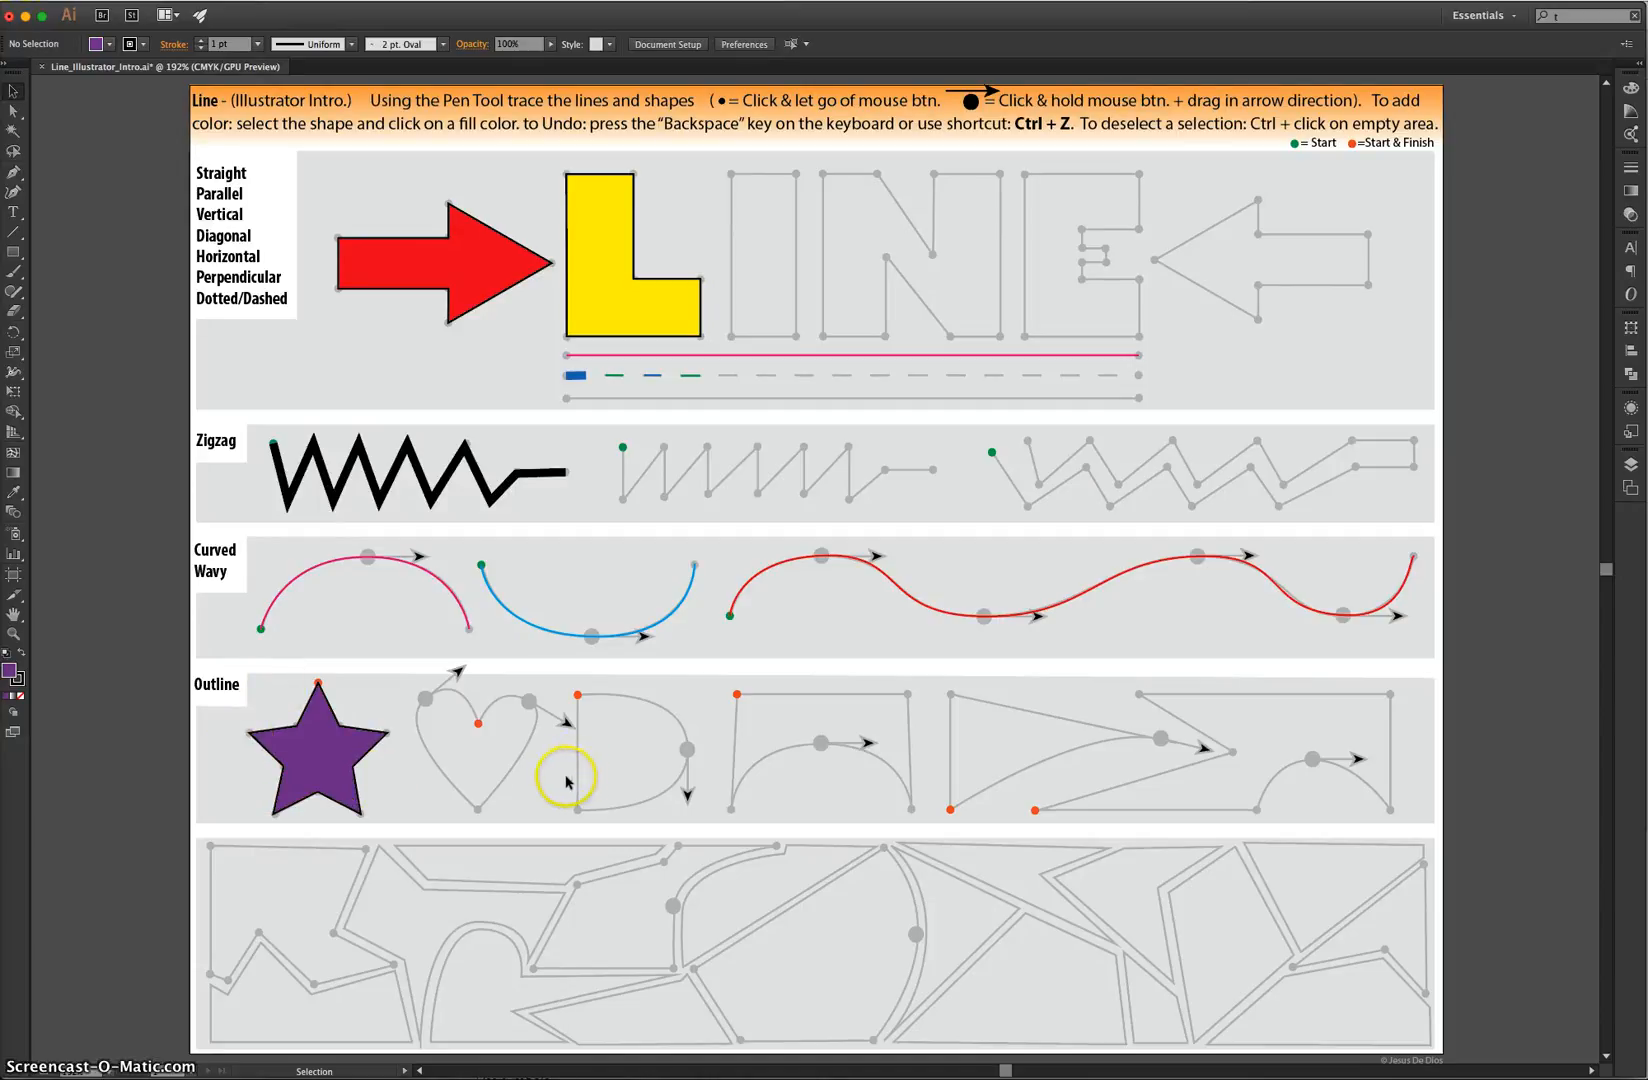
Set the Pen tool's fill to none and trace the heart clockwise from its orange dot, pulling lobe handles along the arrows and closing the path
{"action": "scroll", "coordinate": [478, 782], "scroll_direction": "up", "scroll_amount": 5}
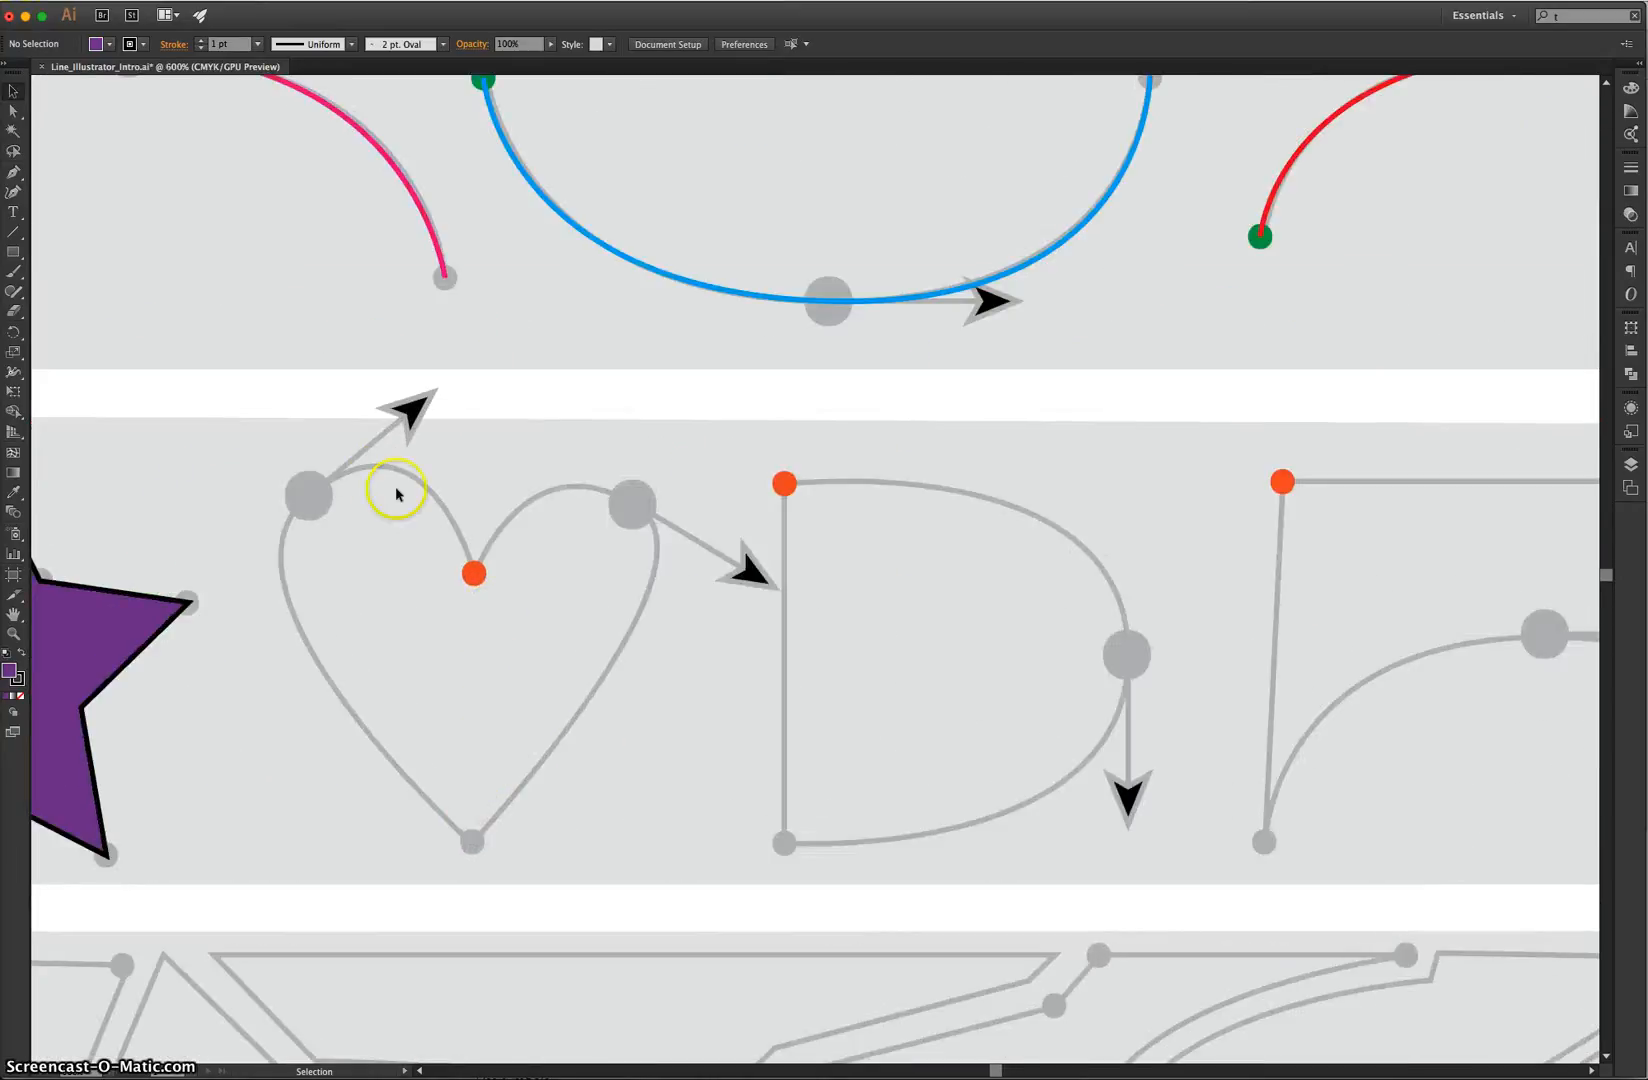
{"action": "left_click", "coordinate": [14, 175]}
{"action": "left_click", "coordinate": [108, 44]}
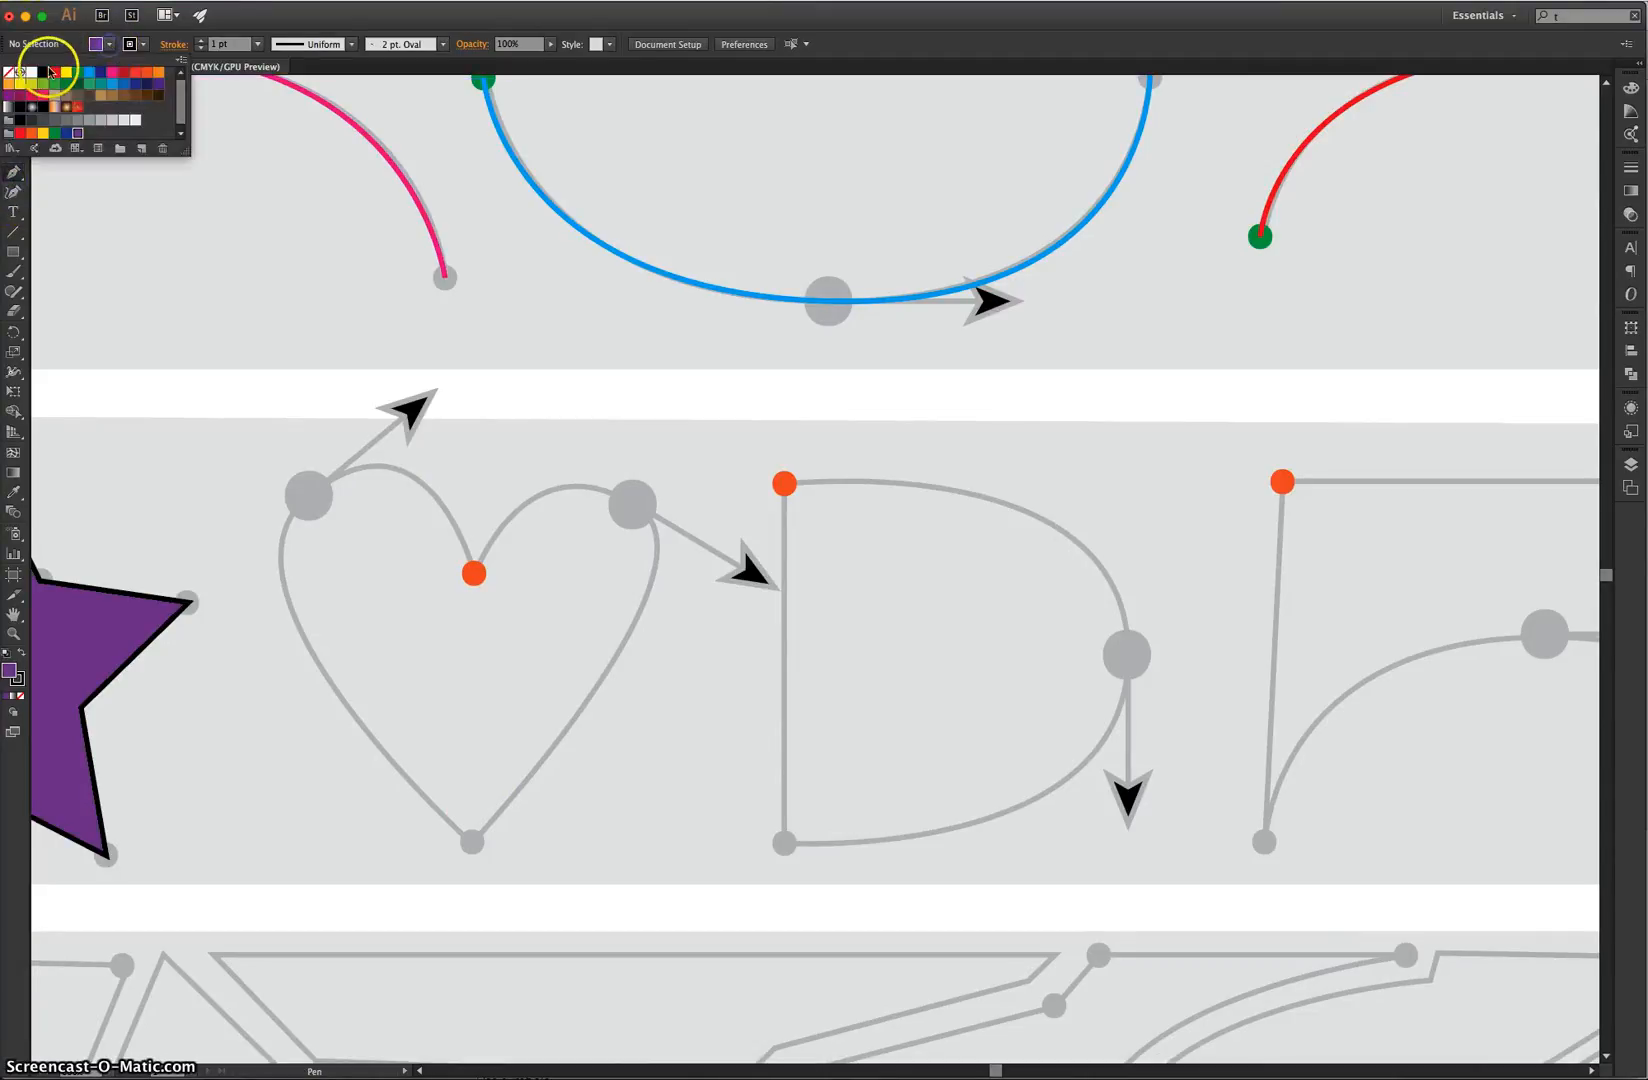
{"action": "left_click", "coordinate": [9, 72]}
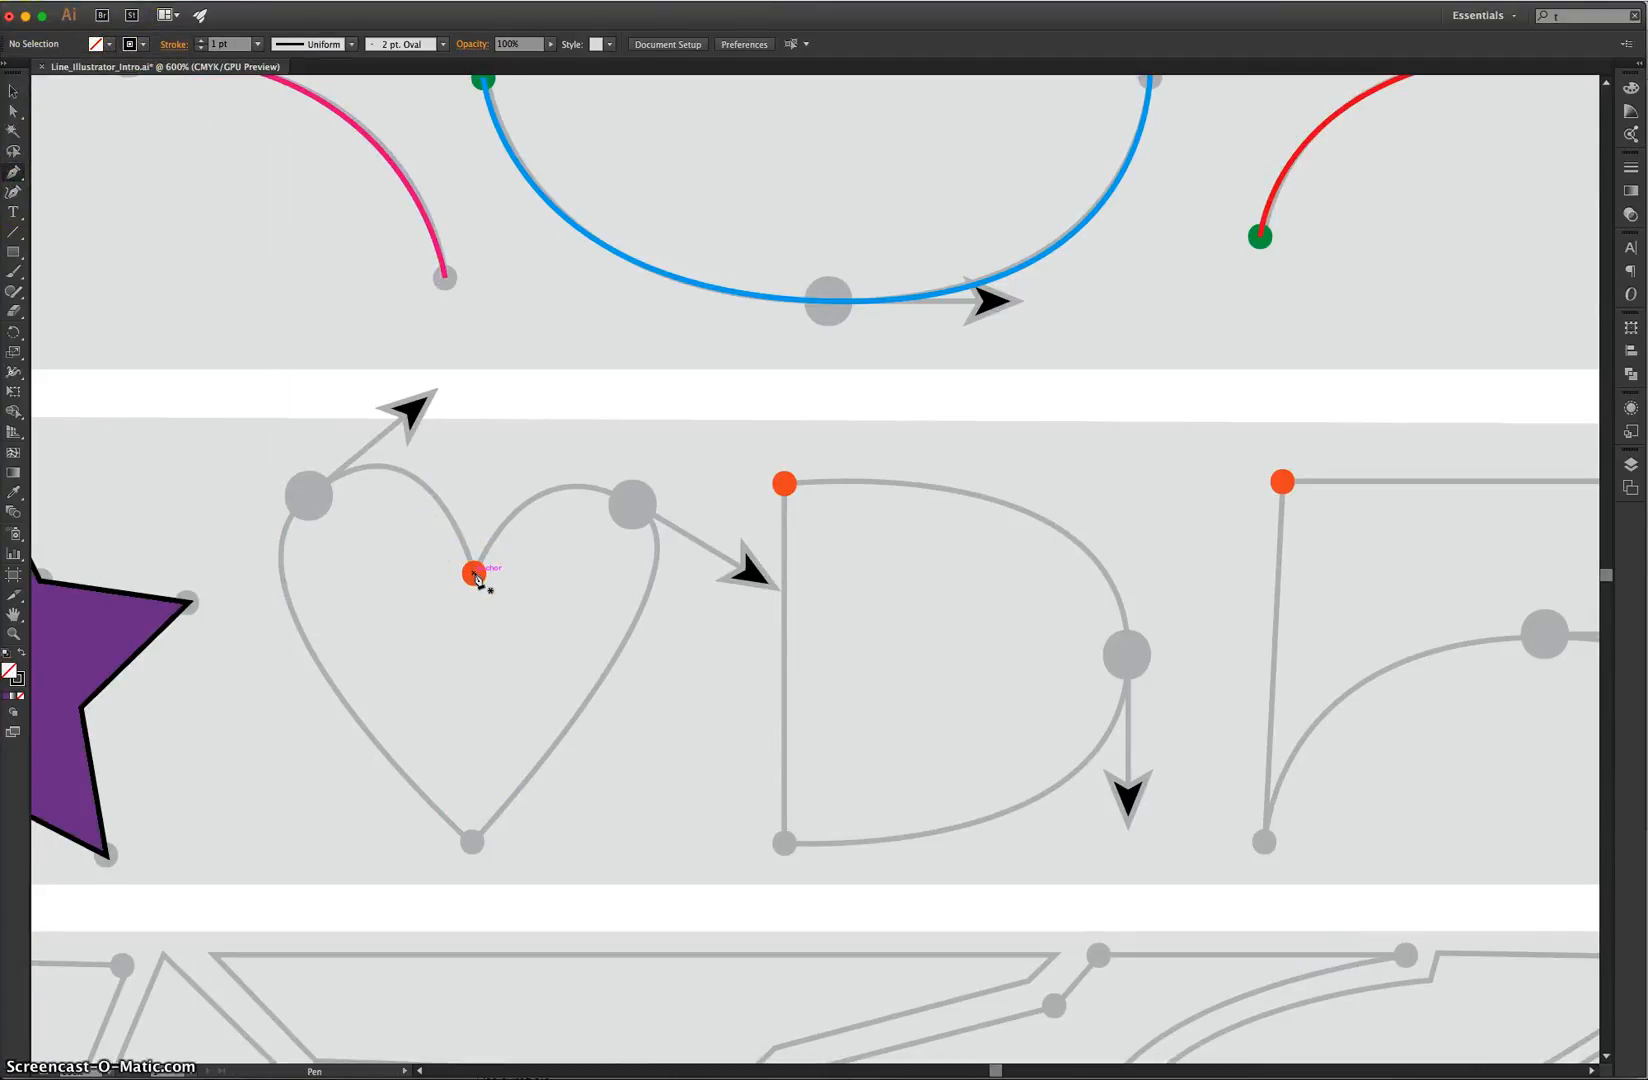
{"action": "left_click_drag", "start_coordinate": [474, 573], "coordinate": [631, 510]}
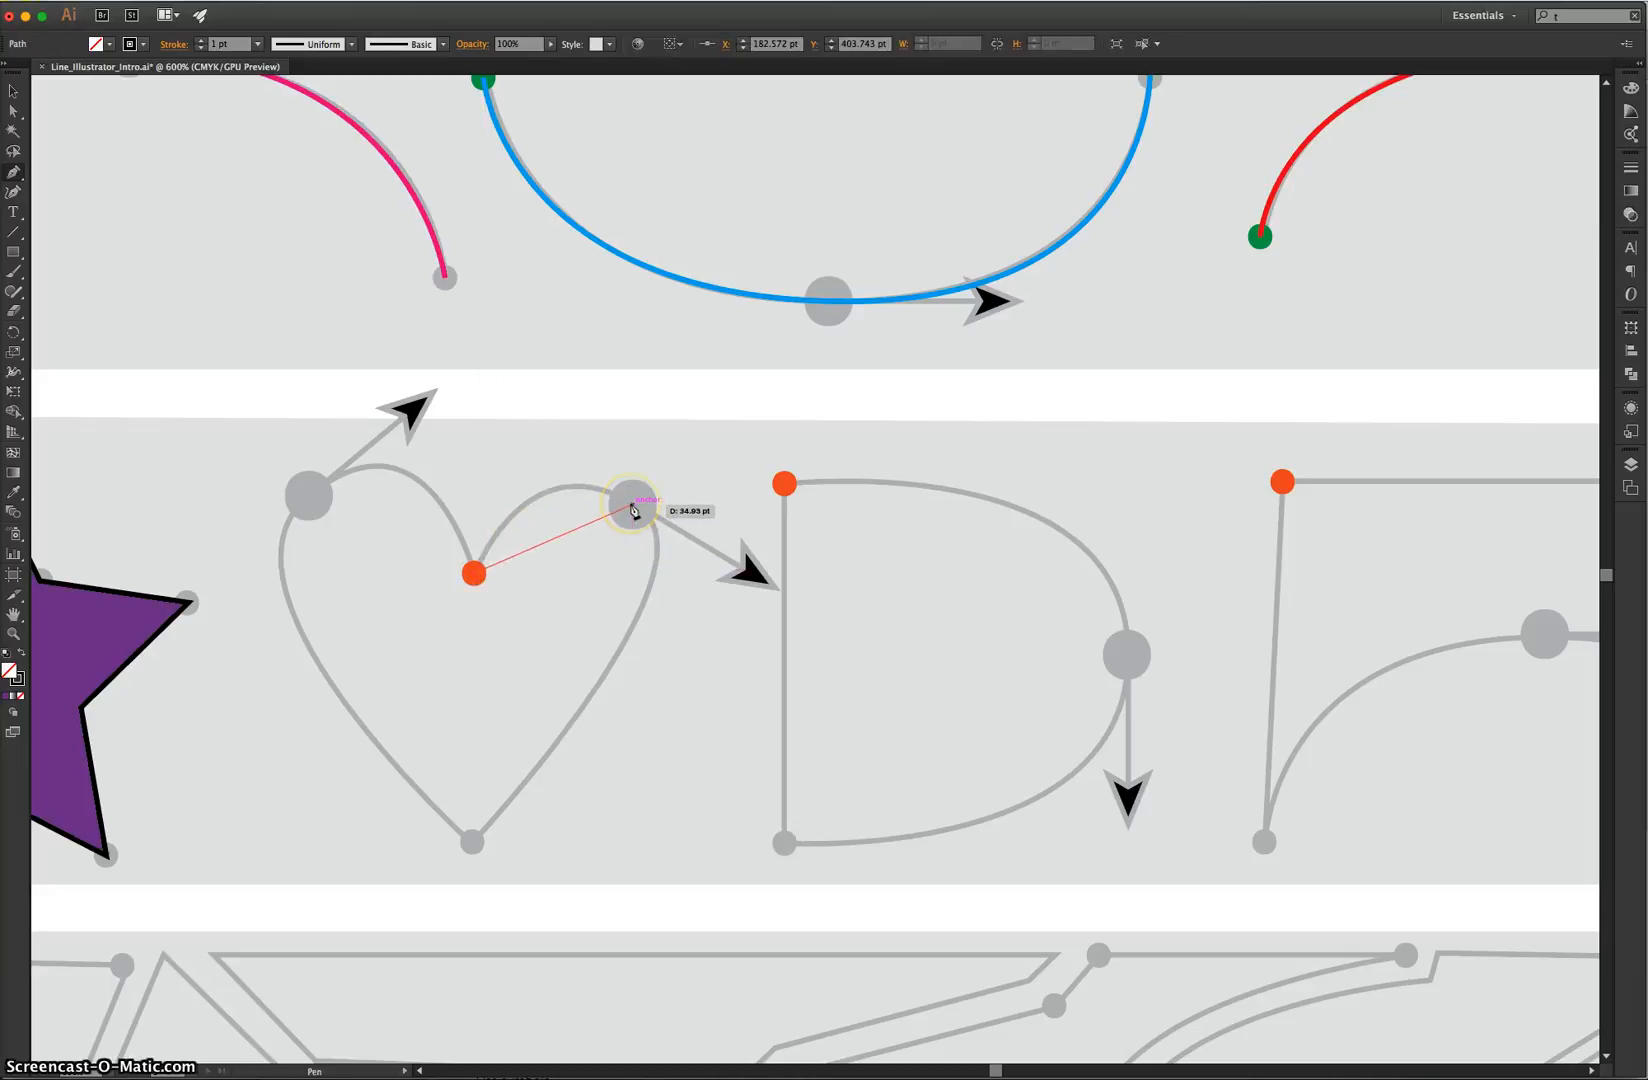
{"action": "left_click_drag", "start_coordinate": [632, 506], "coordinate": [750, 572]}
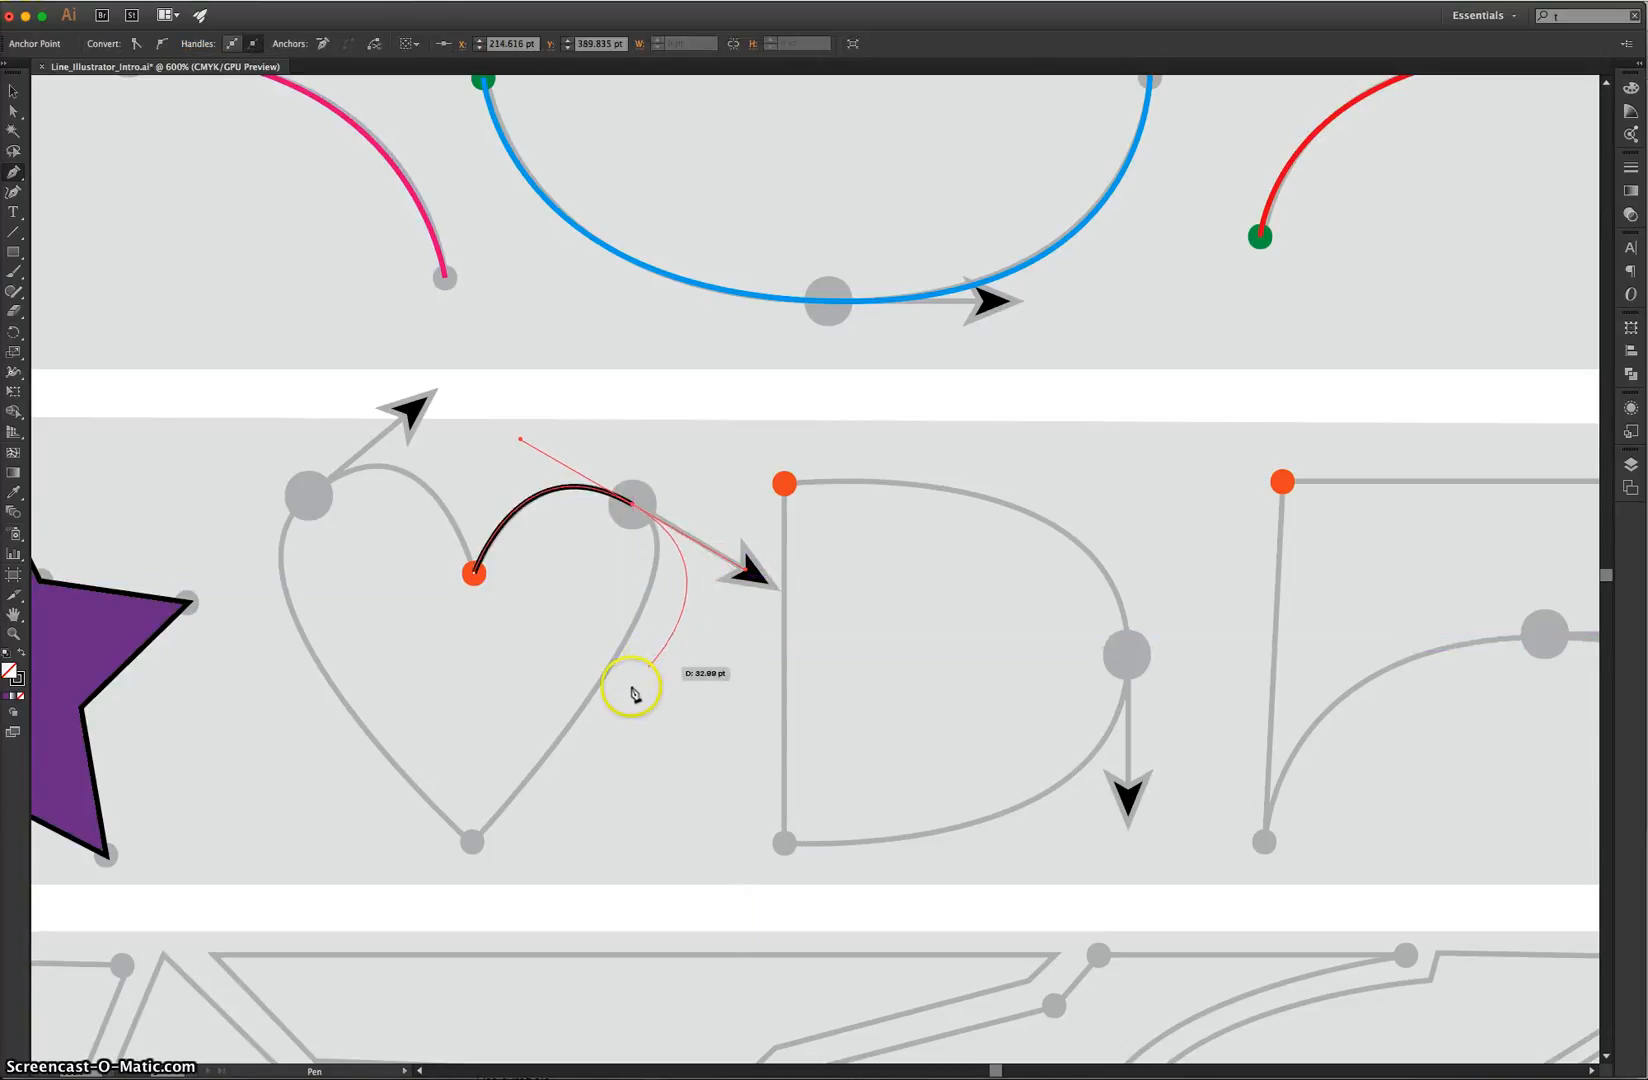
{"action": "left_click", "coordinate": [474, 845]}
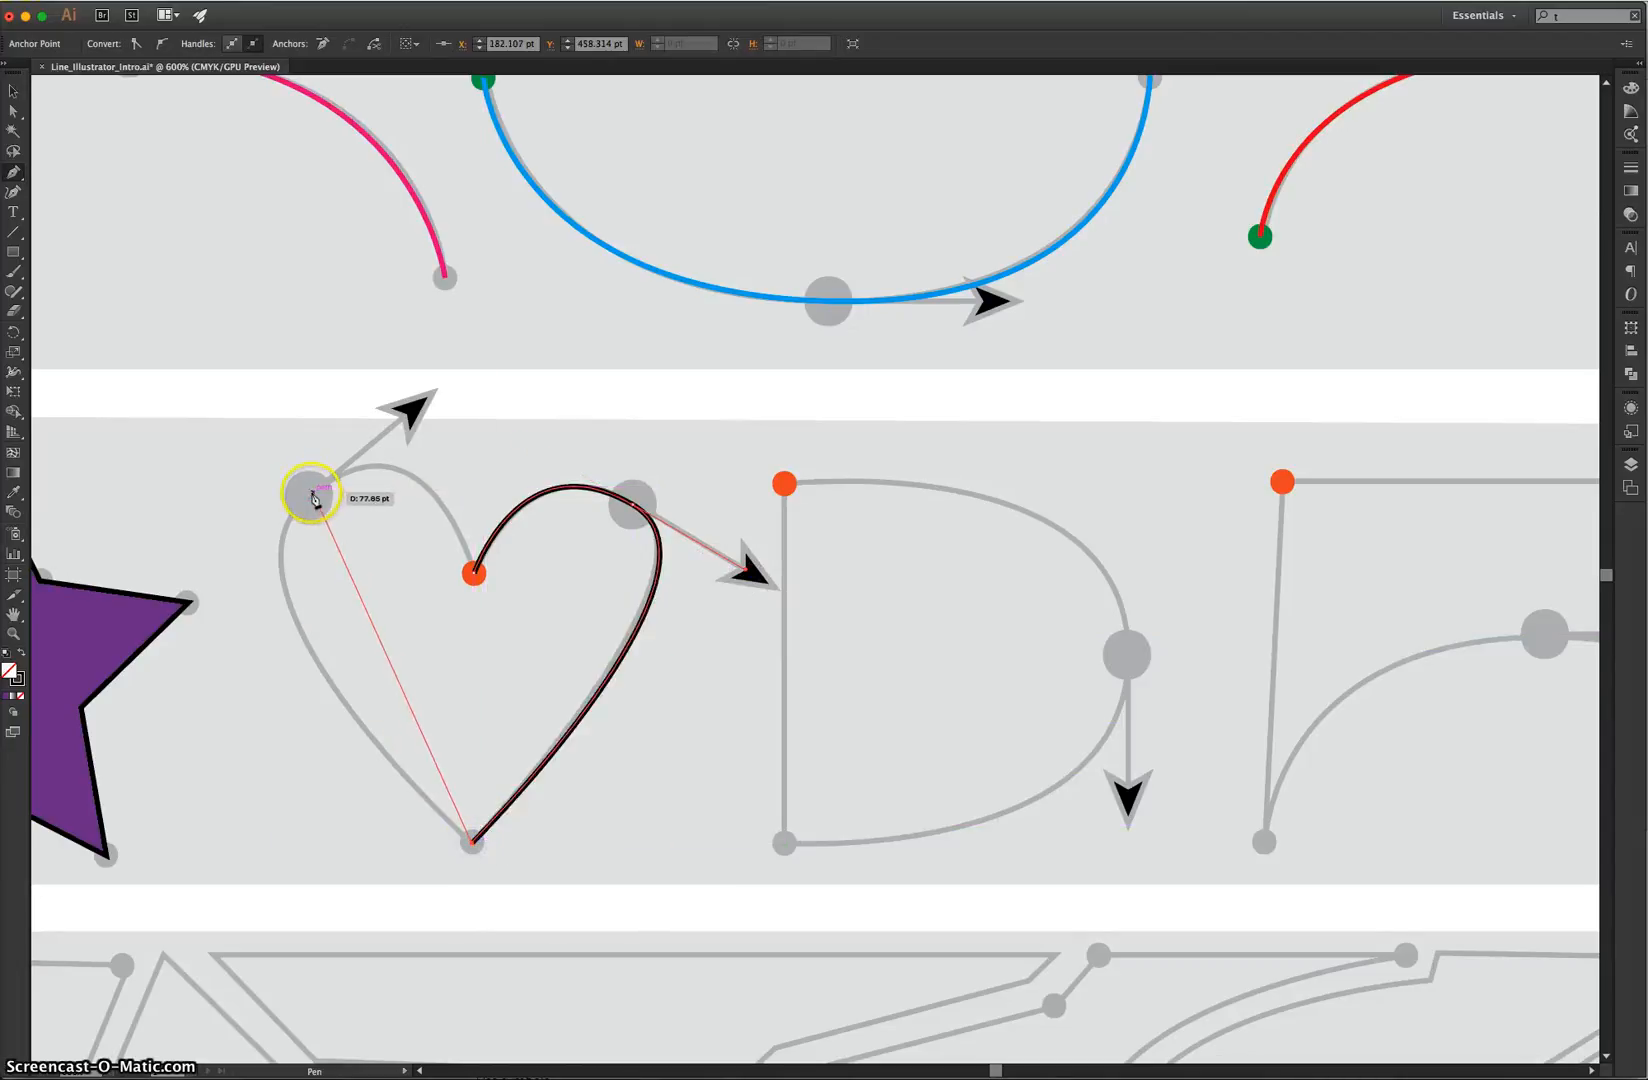
{"action": "left_click_drag", "start_coordinate": [312, 498], "coordinate": [426, 382]}
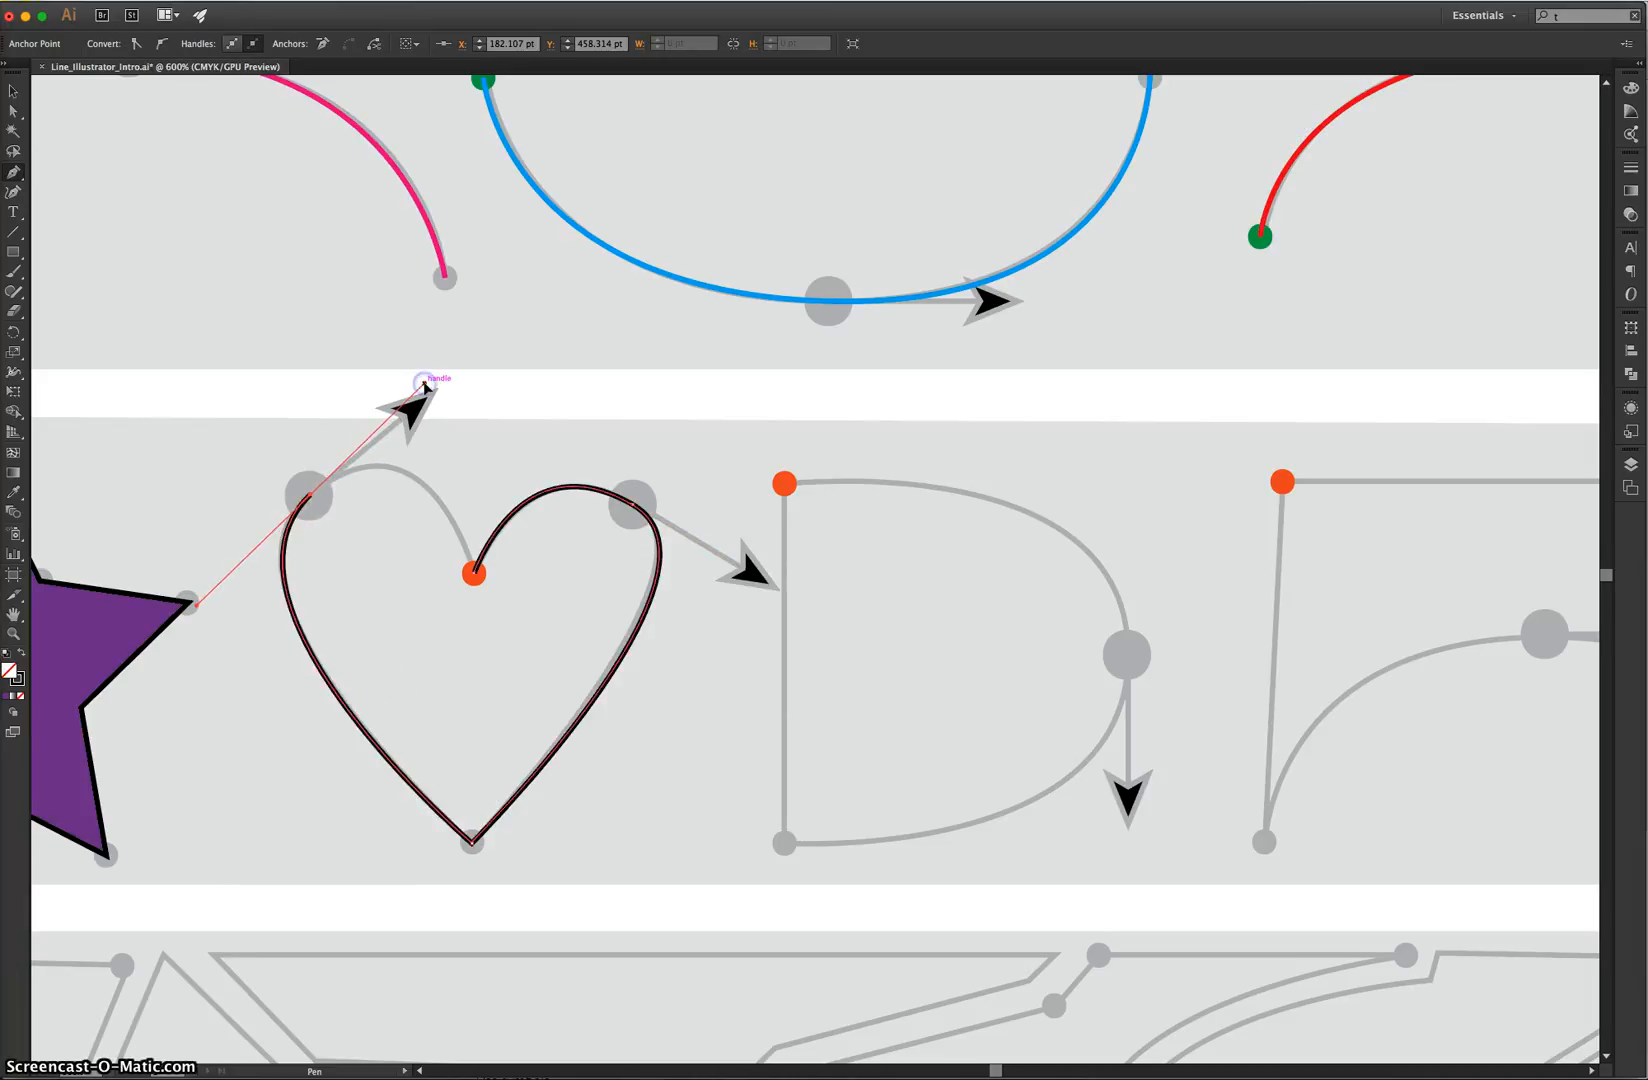
{"action": "left_click", "coordinate": [476, 577]}
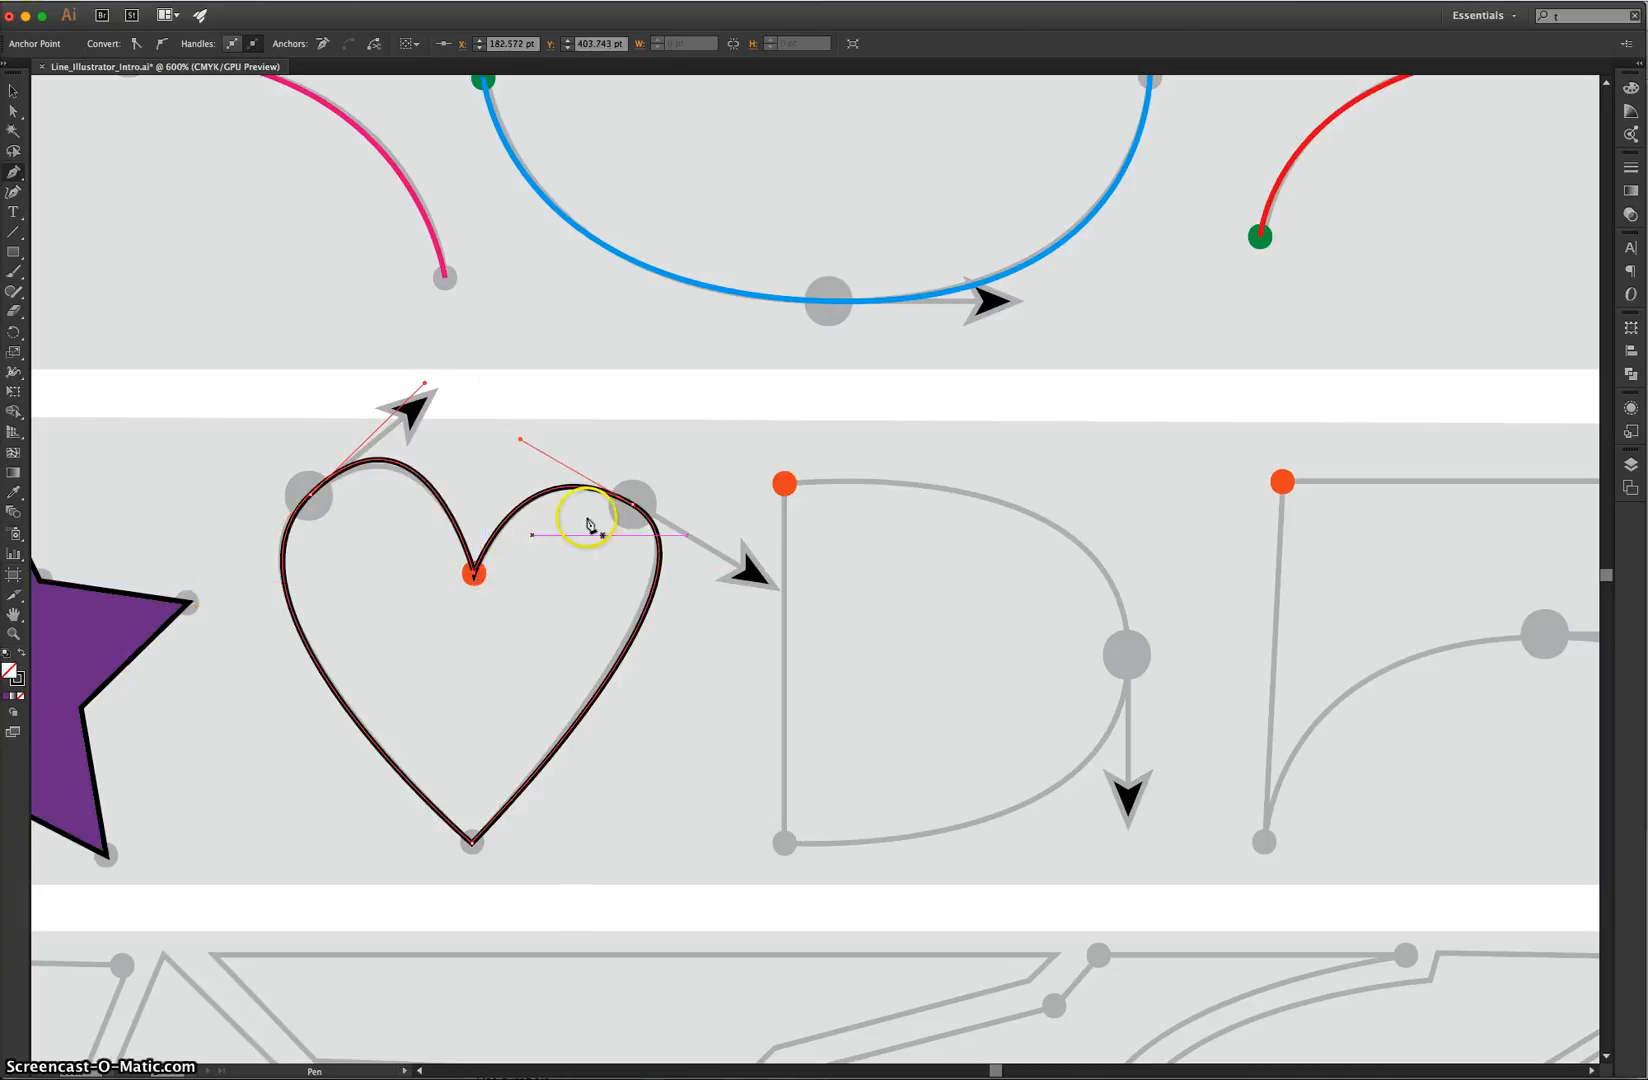
Fill the traced heart with crimson red and deselect it
{"action": "left_click", "coordinate": [13, 91]}
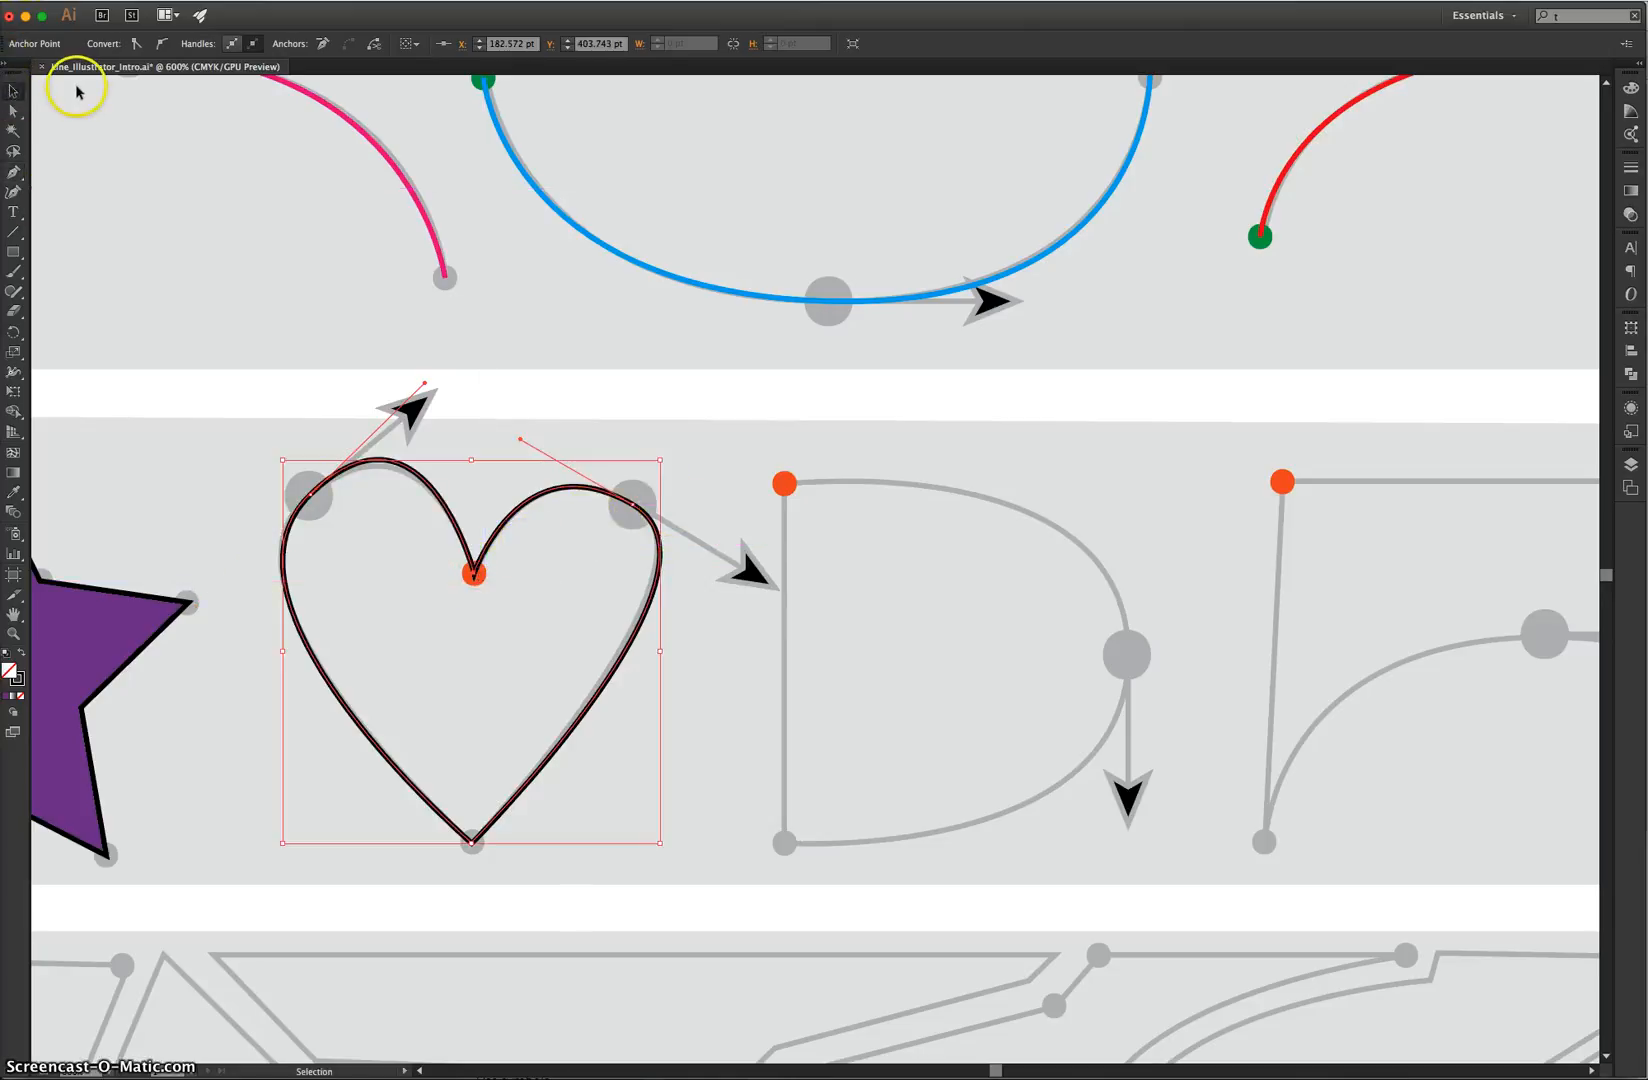
{"action": "left_click", "coordinate": [303, 510]}
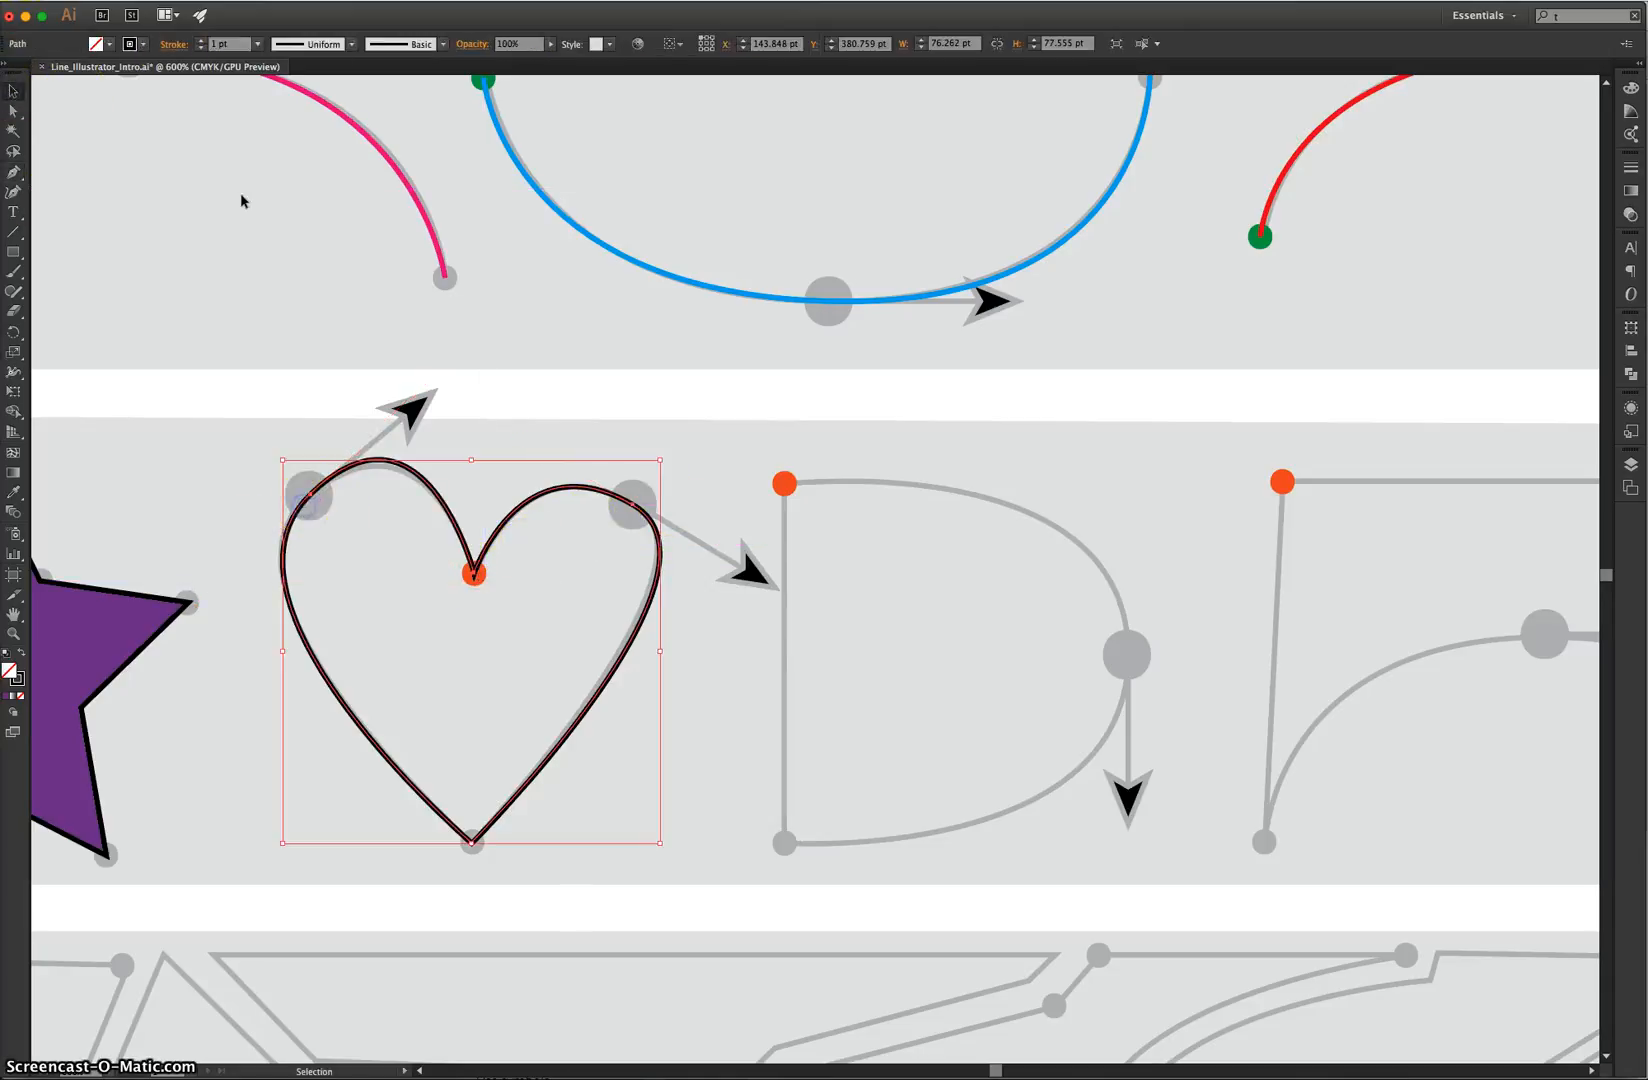
{"action": "left_click", "coordinate": [110, 44]}
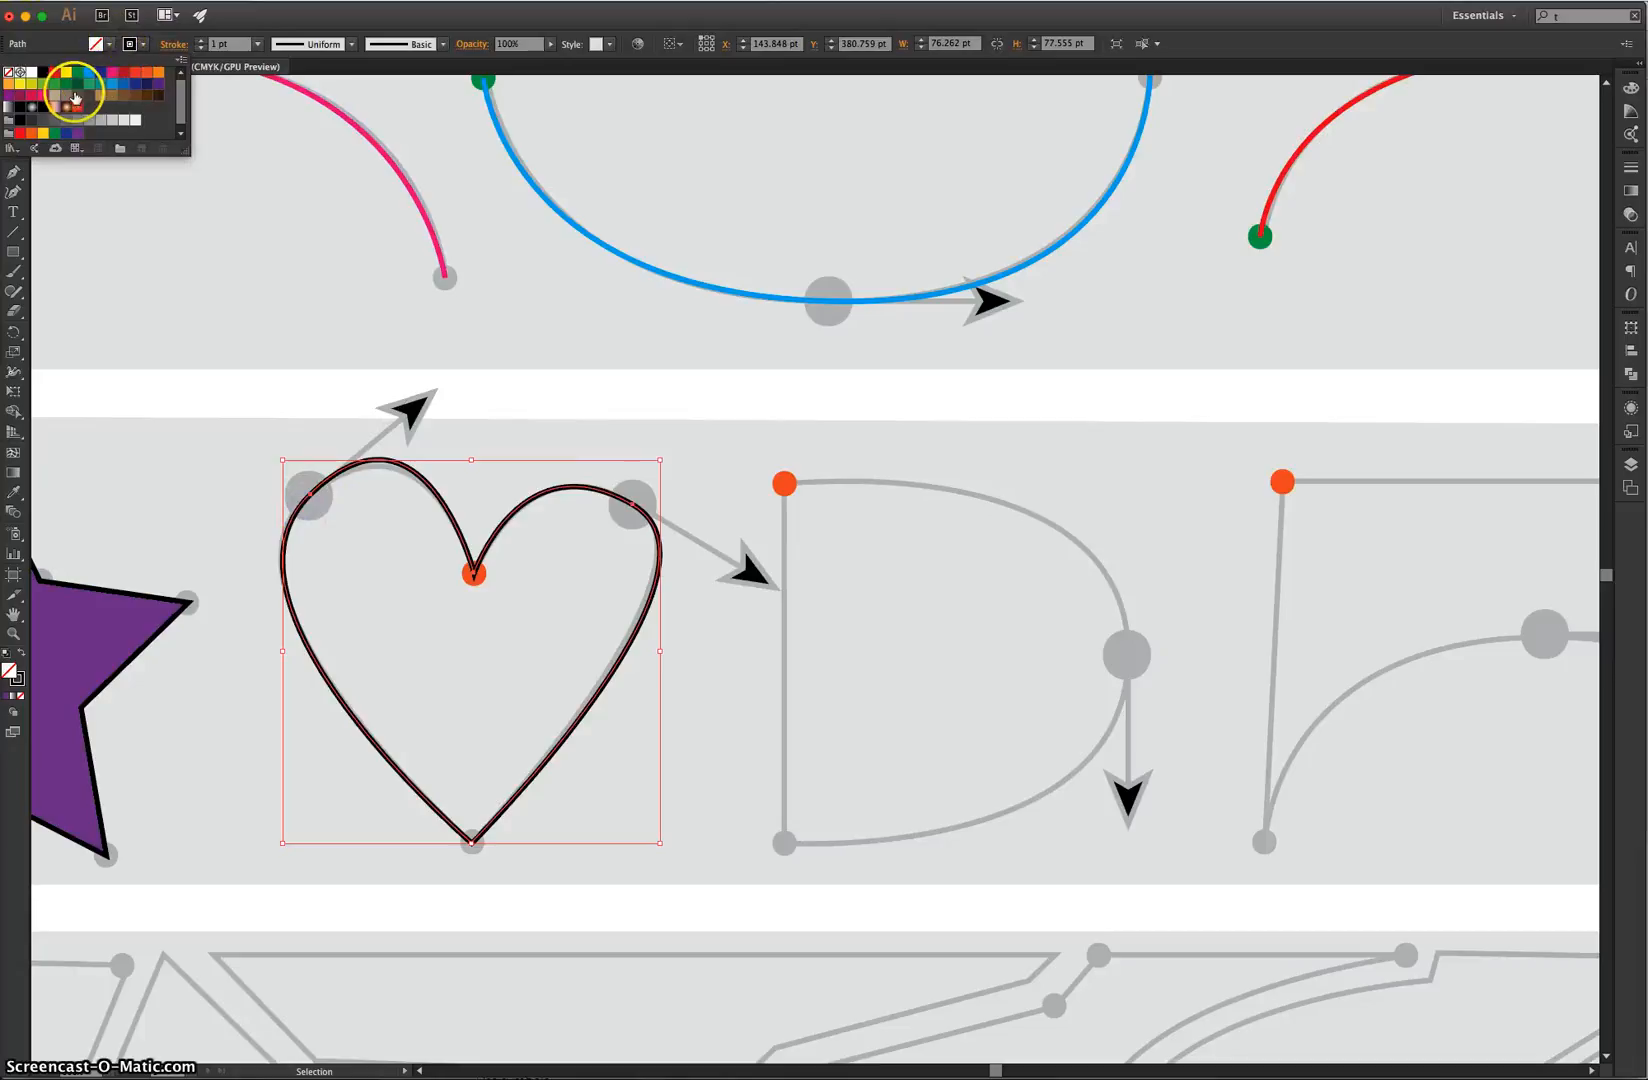
{"action": "left_click", "coordinate": [22, 97]}
{"action": "left_click", "coordinate": [327, 337]}
{"action": "left_click", "coordinate": [284, 305]}
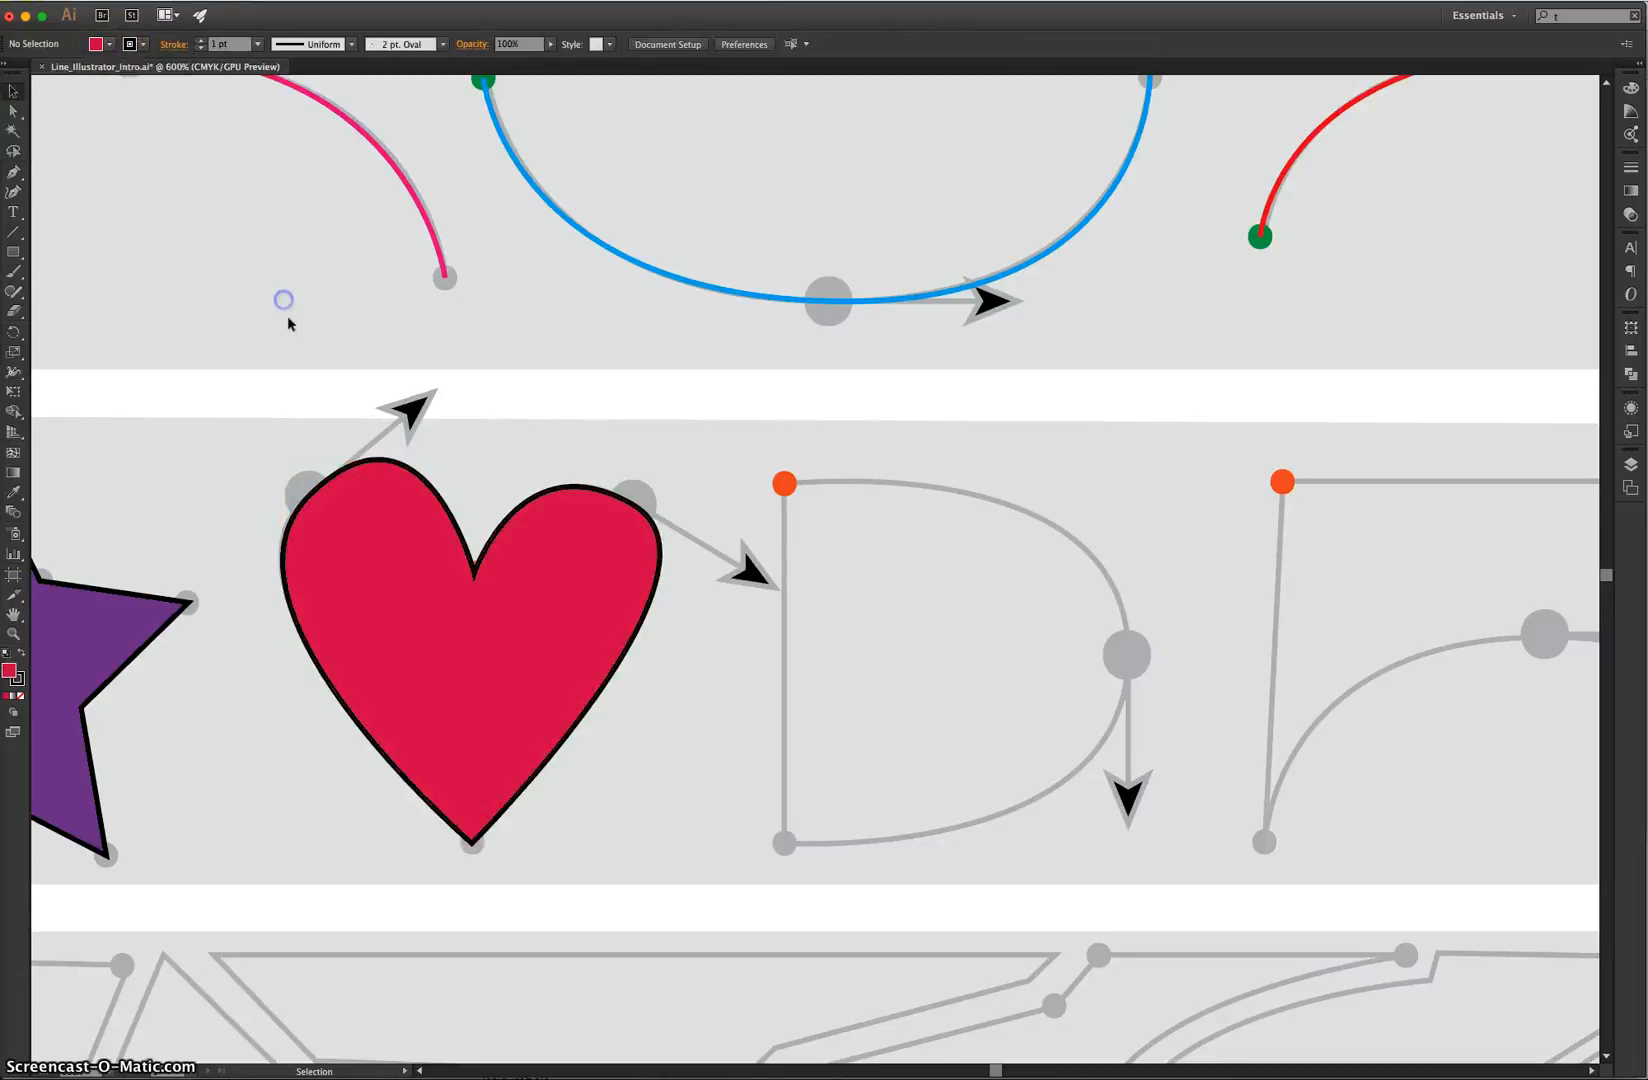
Move the upper handle of the heart's left lobe anchor onto the arrow's tip with Direct Selection
{"action": "left_click", "coordinate": [435, 490]}
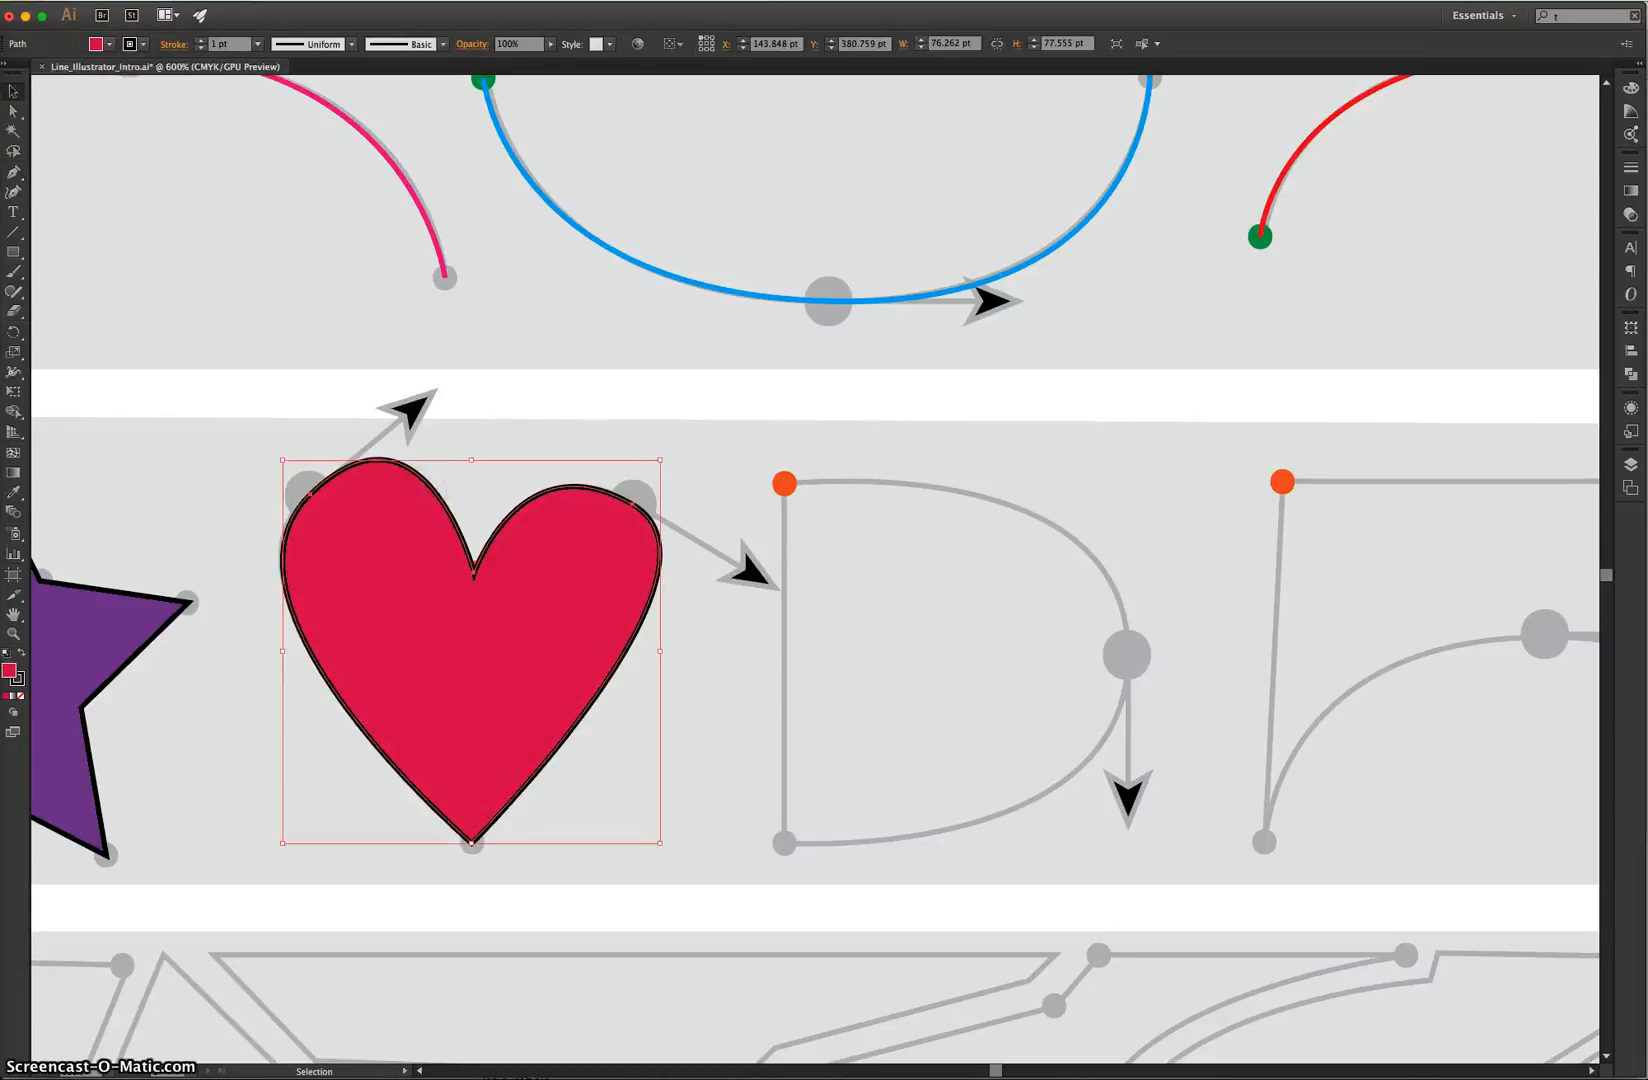
{"action": "left_click", "coordinate": [13, 112]}
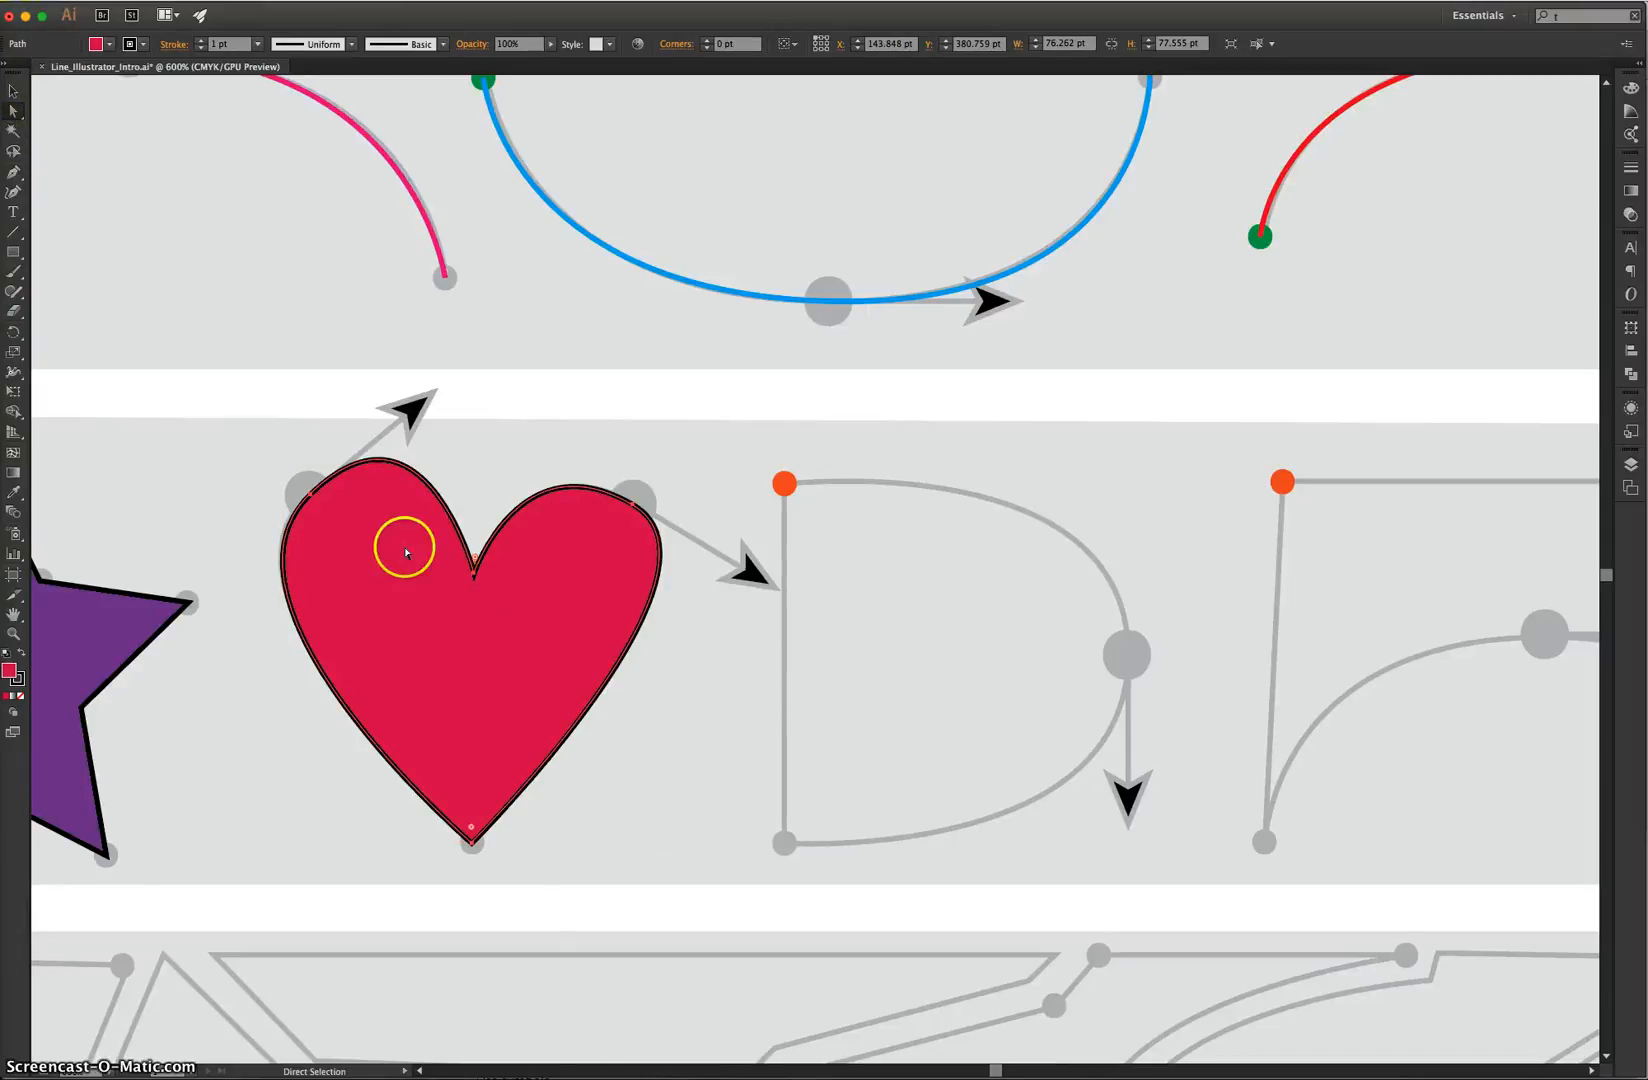
{"action": "left_click", "coordinate": [310, 497]}
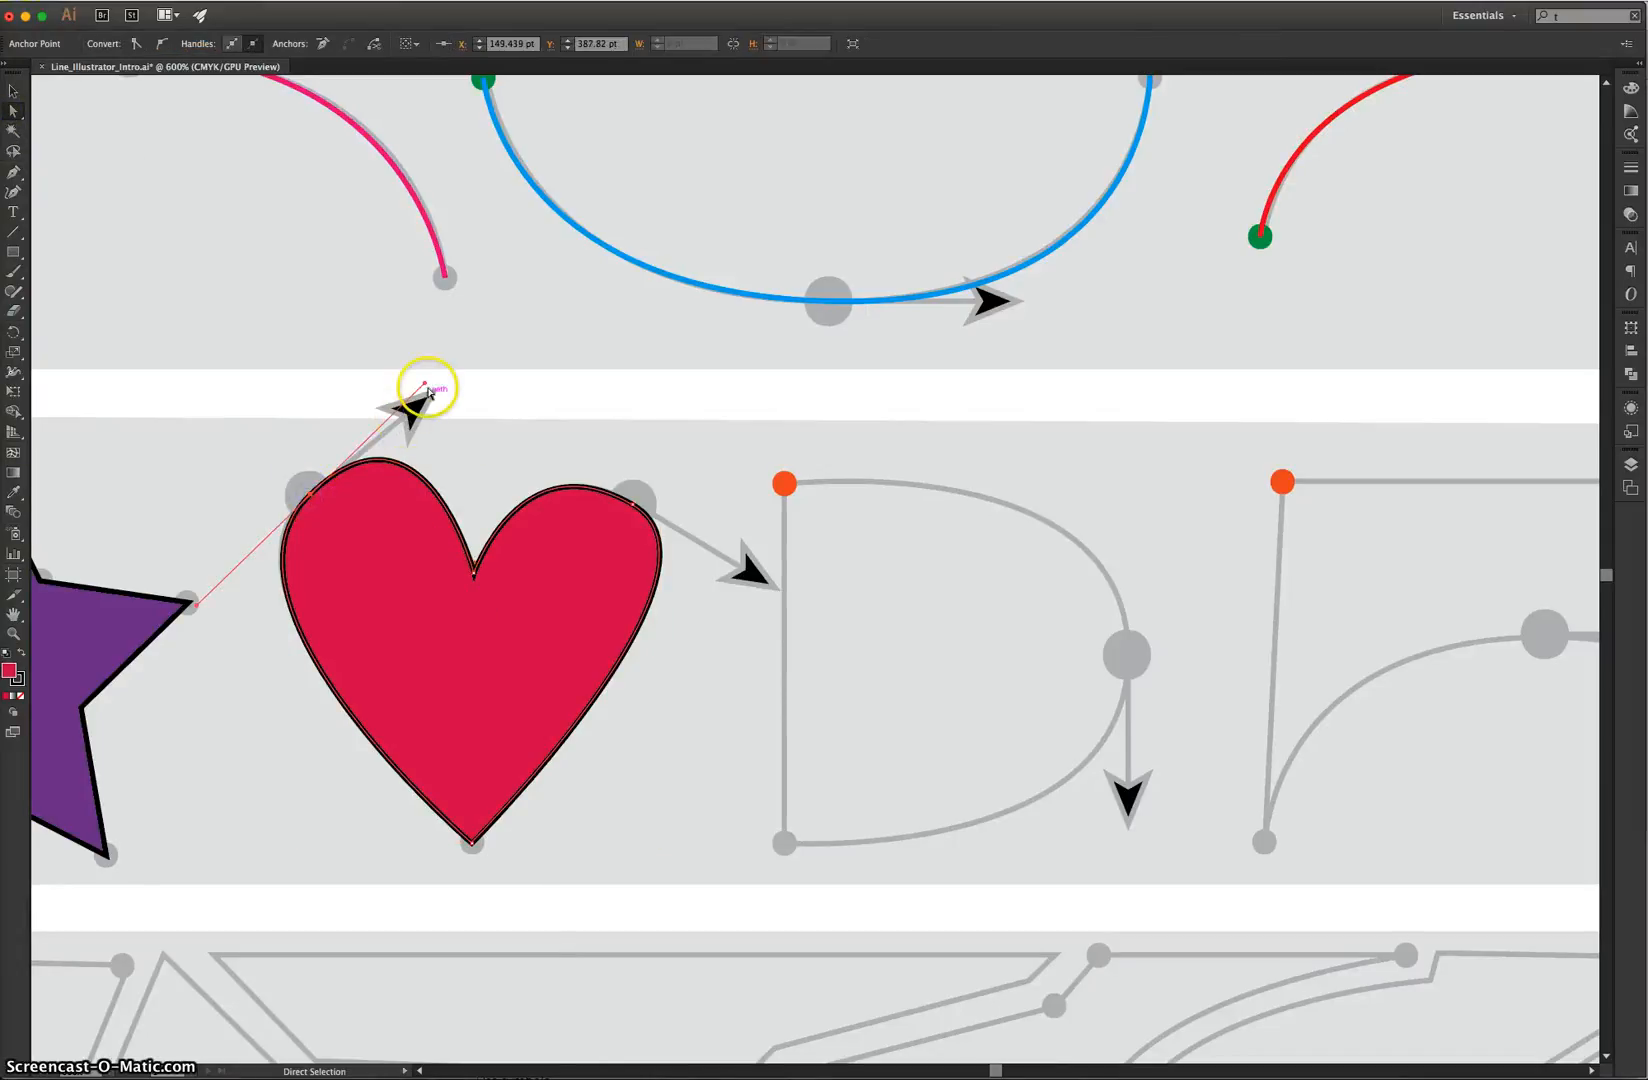
{"action": "left_click_drag", "start_coordinate": [425, 385], "coordinate": [436, 395]}
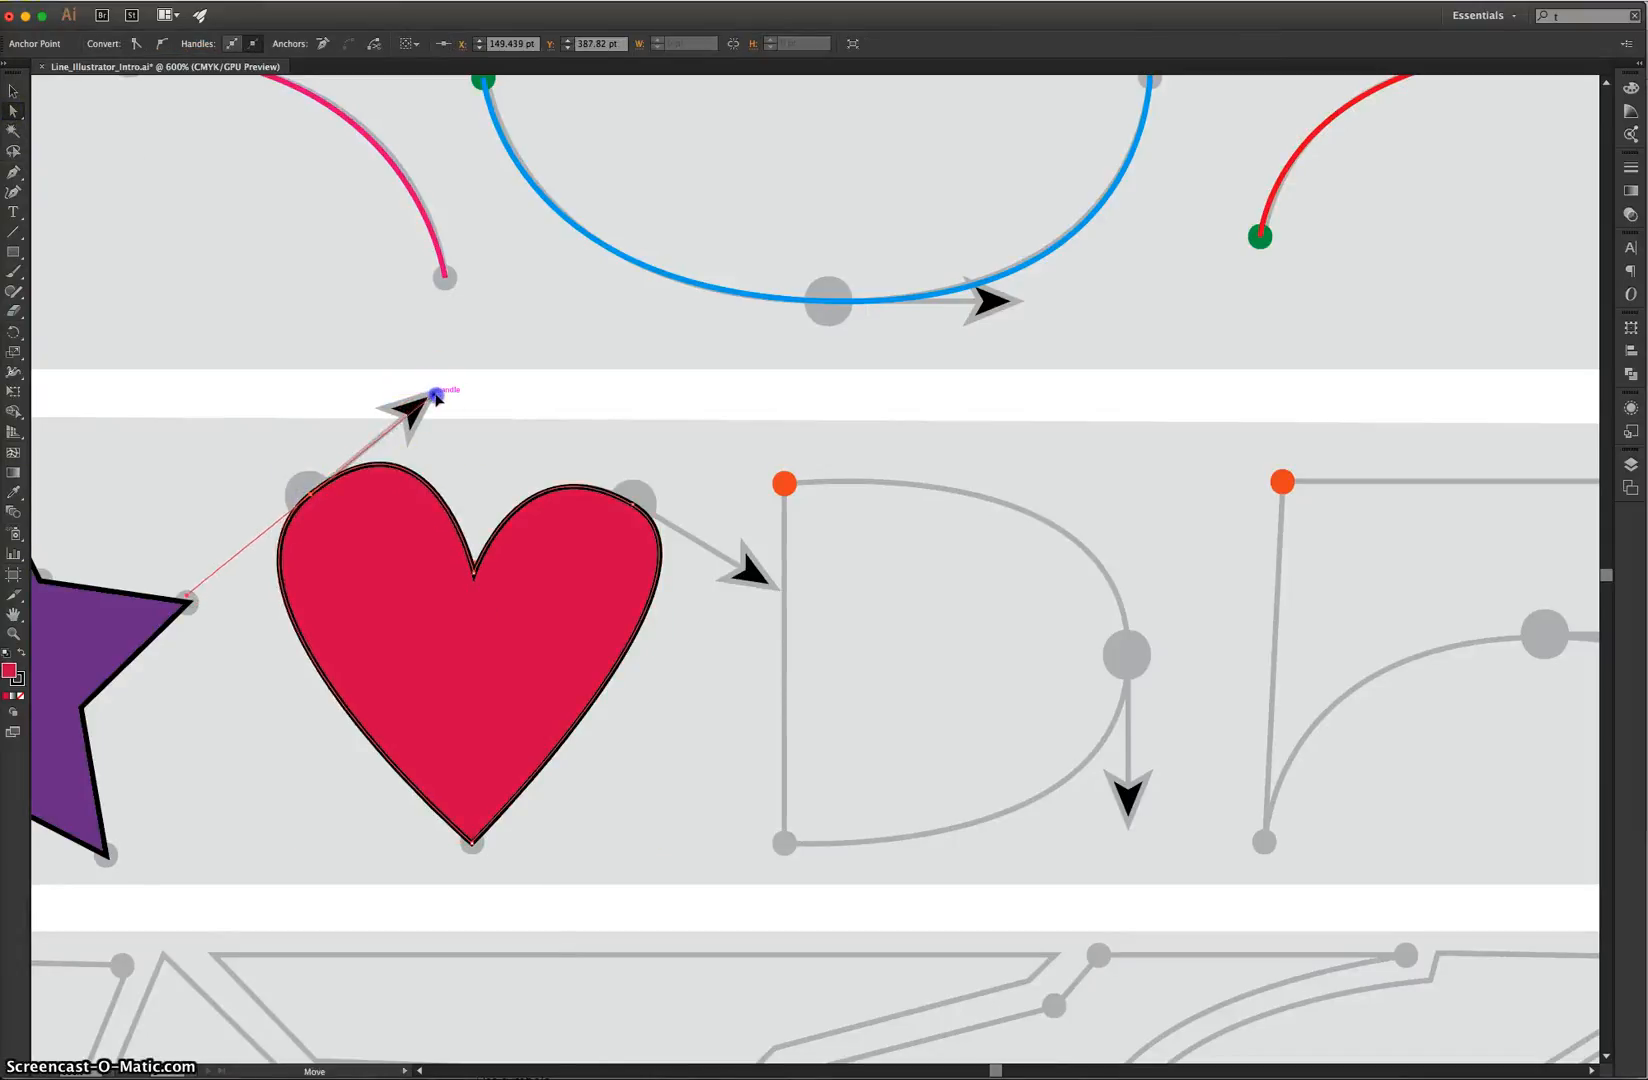
{"action": "left_click", "coordinate": [435, 395]}
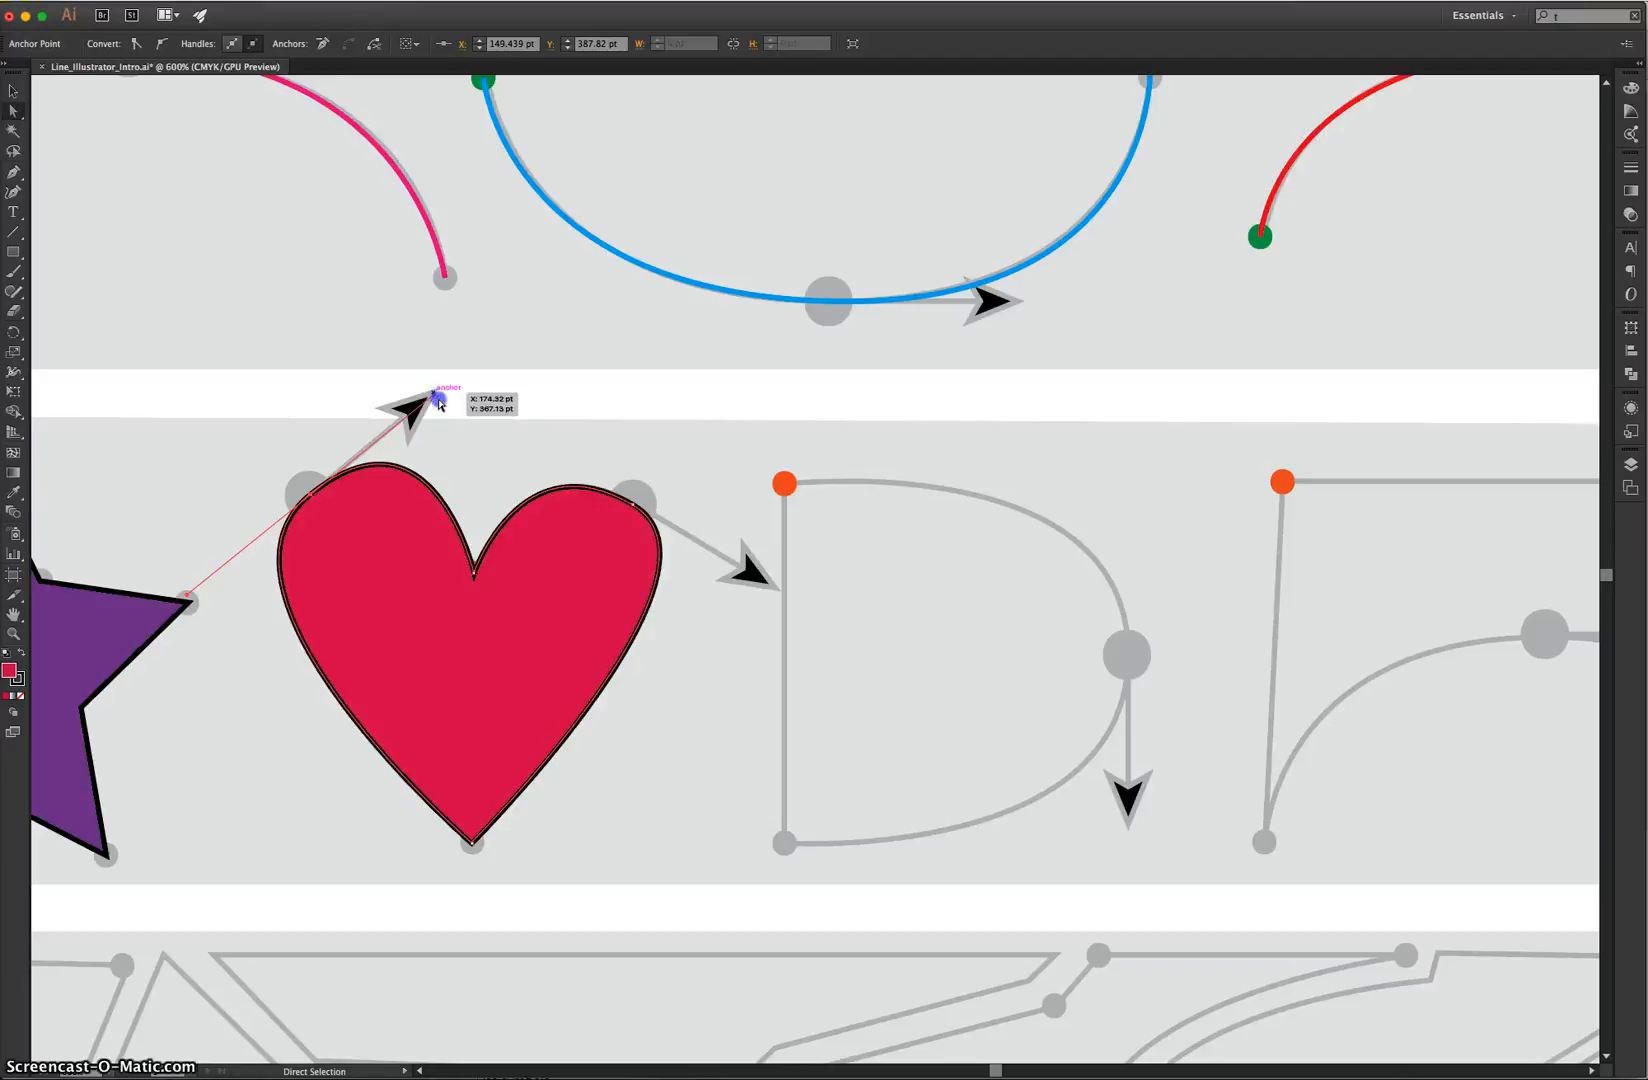
Adjust the upper handle of the heart's right lobe anchor, nudge that anchor slightly upward, and deselect the heart
{"action": "left_click", "coordinate": [634, 505]}
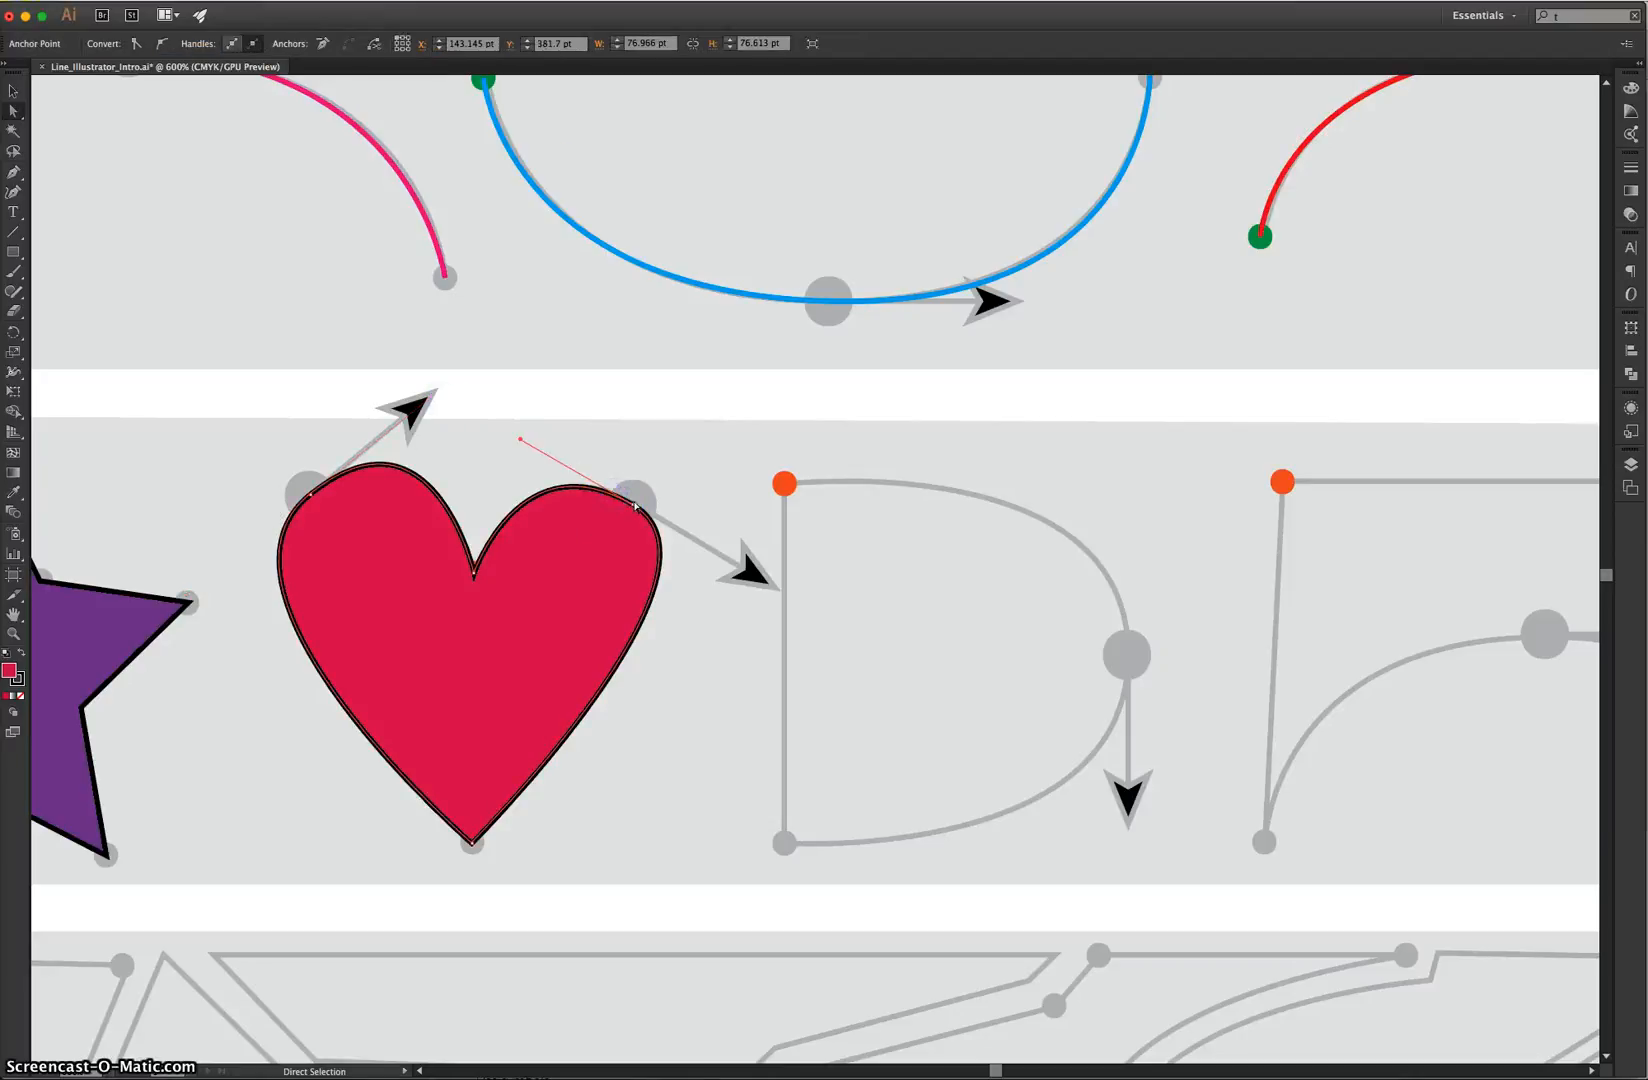
{"action": "left_click", "coordinate": [520, 440]}
{"action": "left_click_drag", "start_coordinate": [518, 441], "coordinate": [512, 450]}
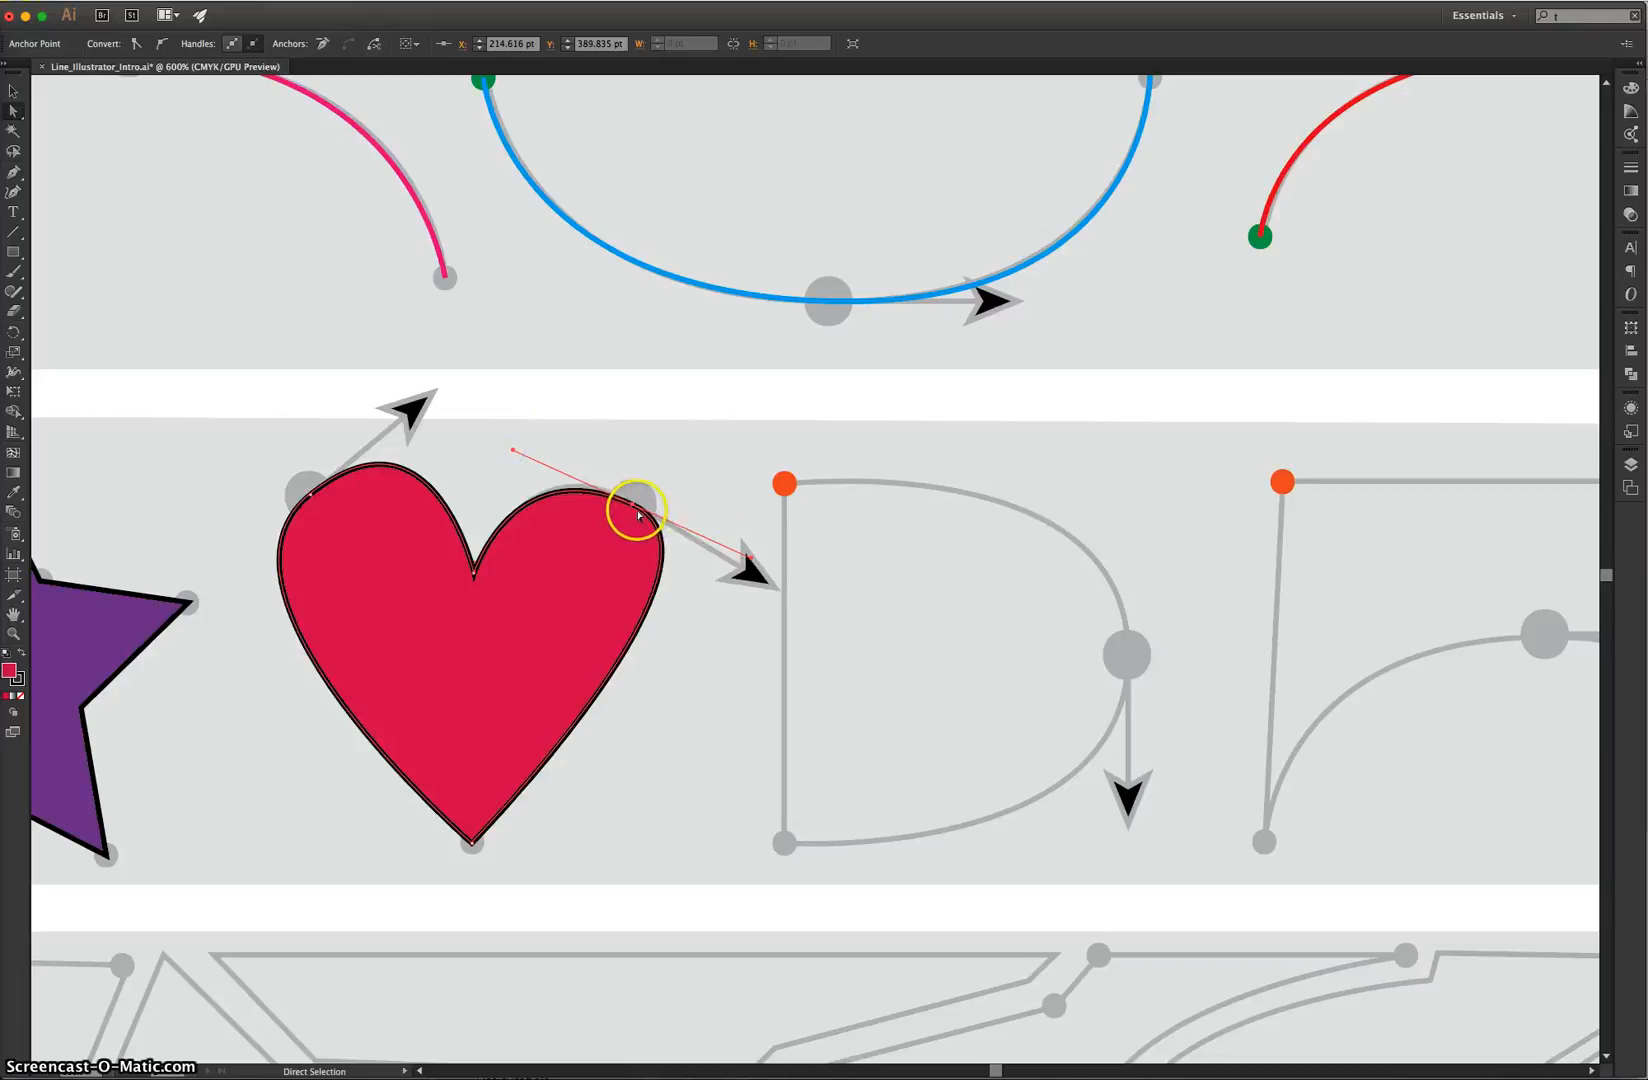
{"action": "left_click_drag", "start_coordinate": [633, 504], "coordinate": [634, 497]}
{"action": "left_click", "coordinate": [704, 462]}
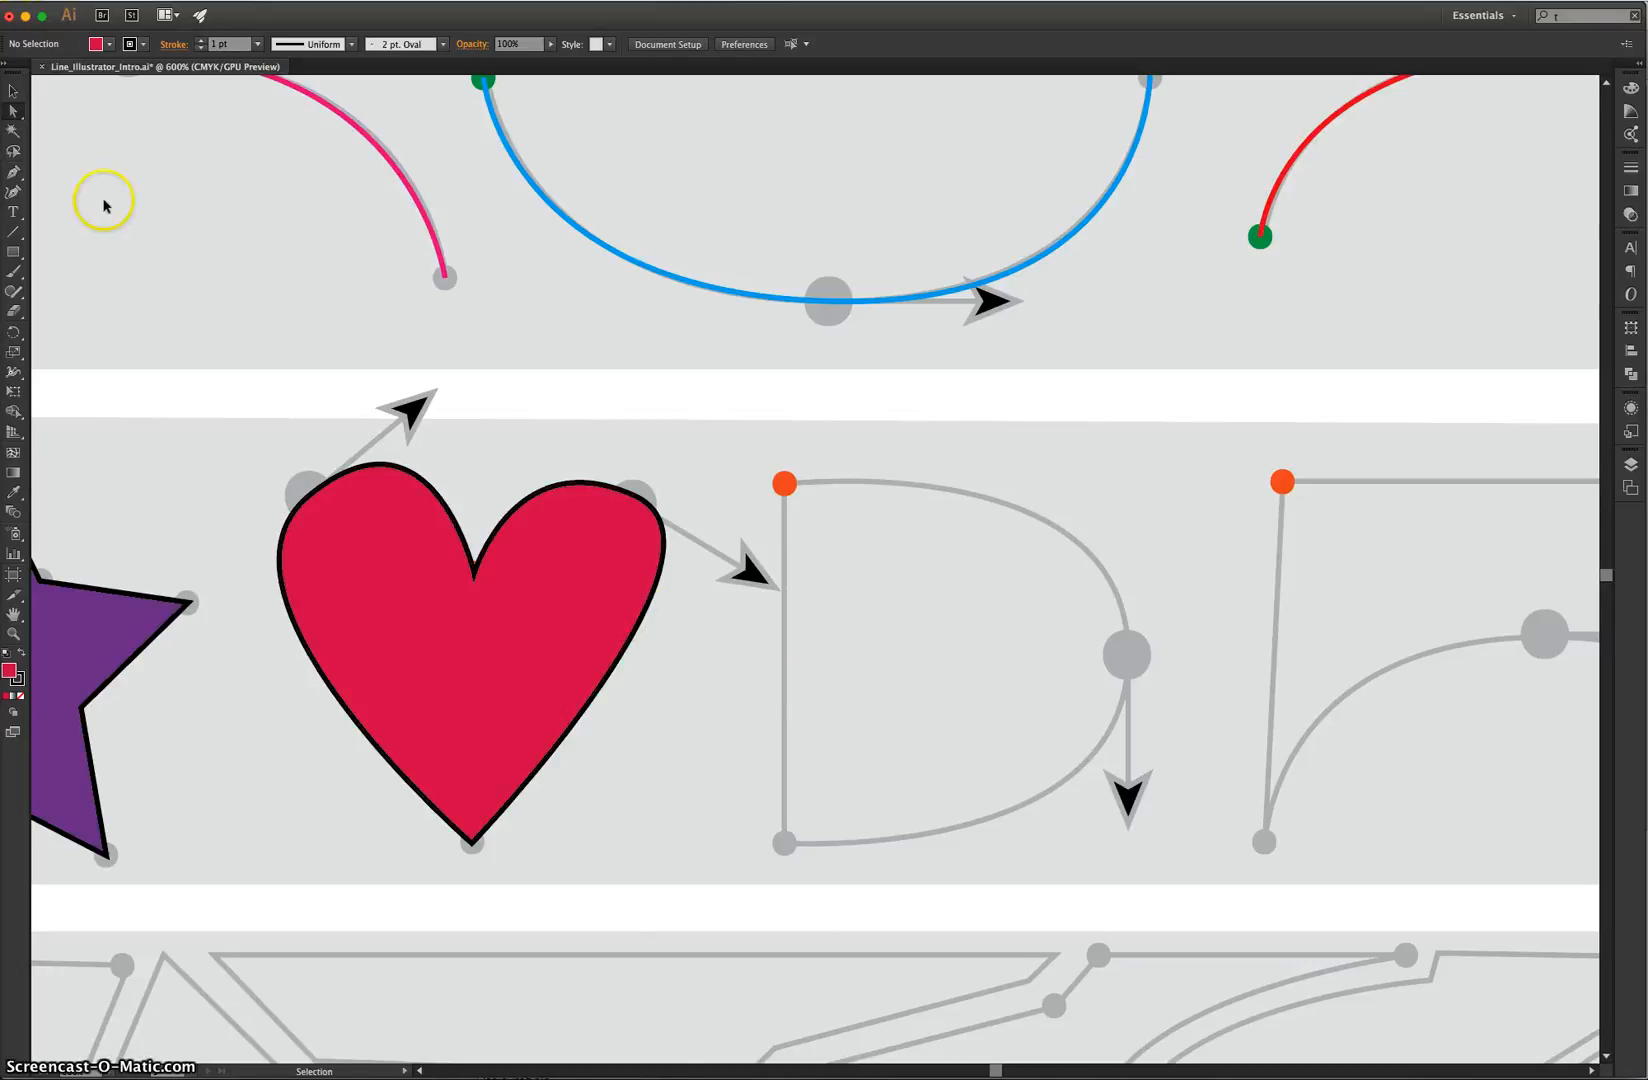
Show the whole worksheet artboard and make the Selection tool active
{"action": "key", "text": "ctrl+0"}
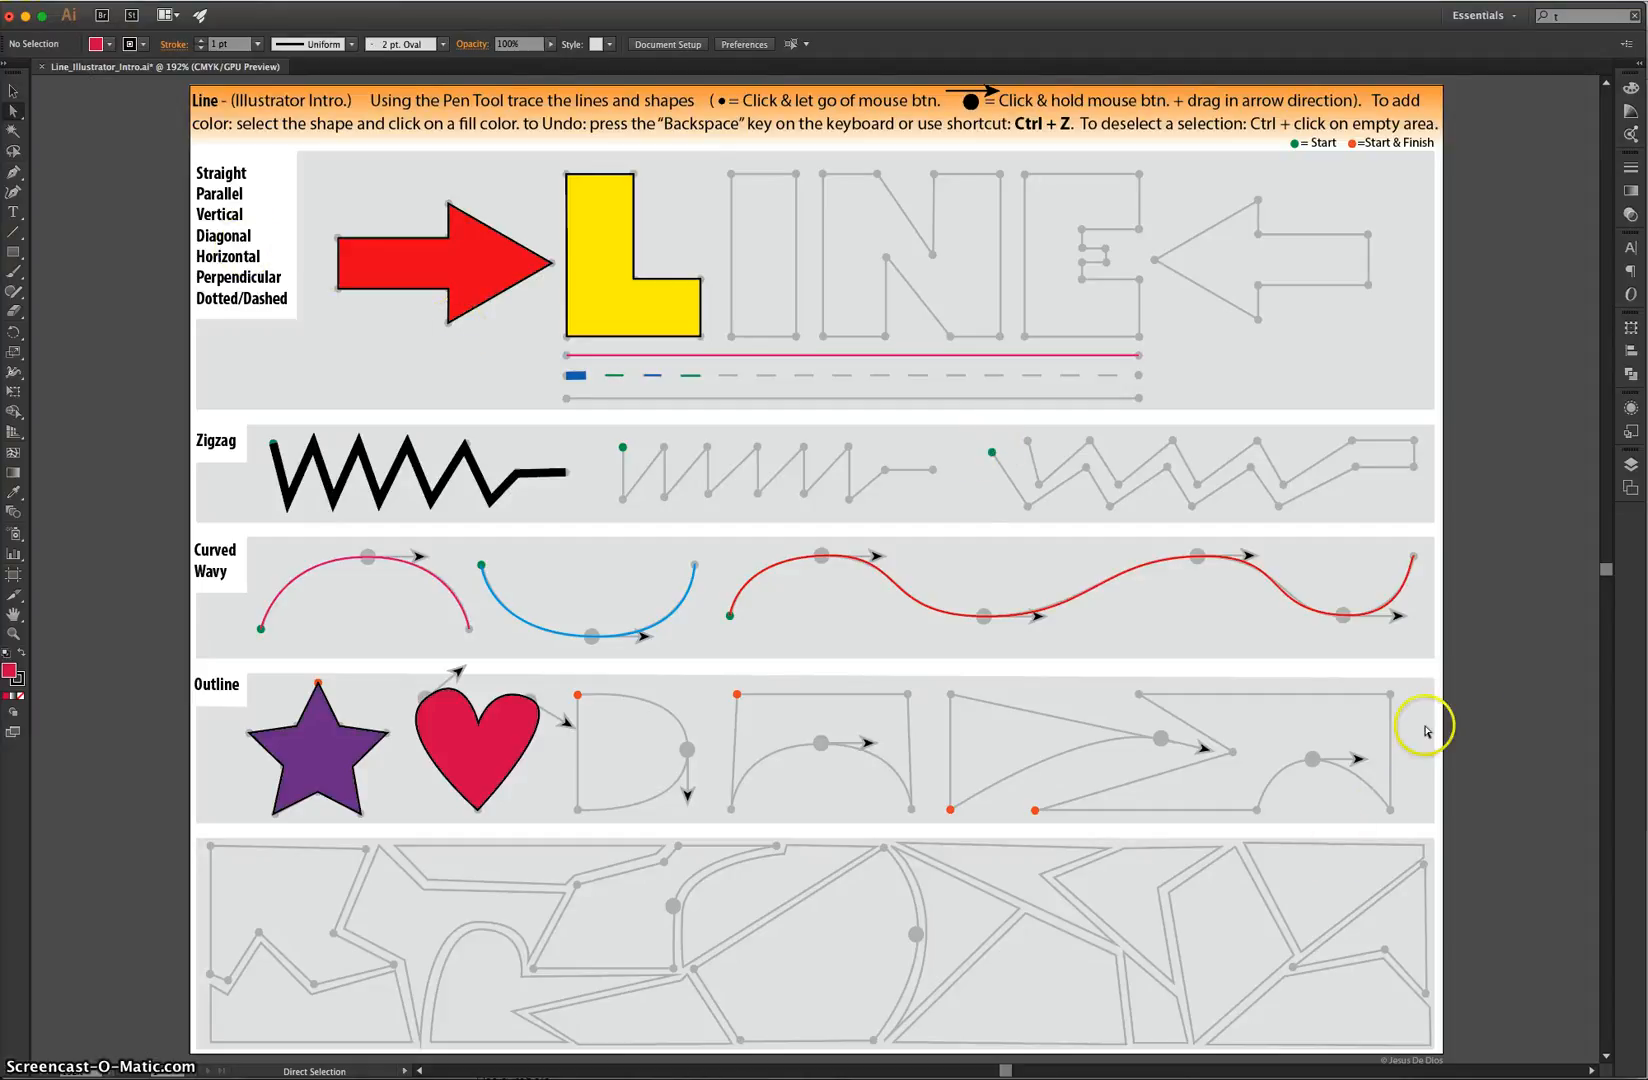
{"action": "left_click", "coordinate": [12, 94]}
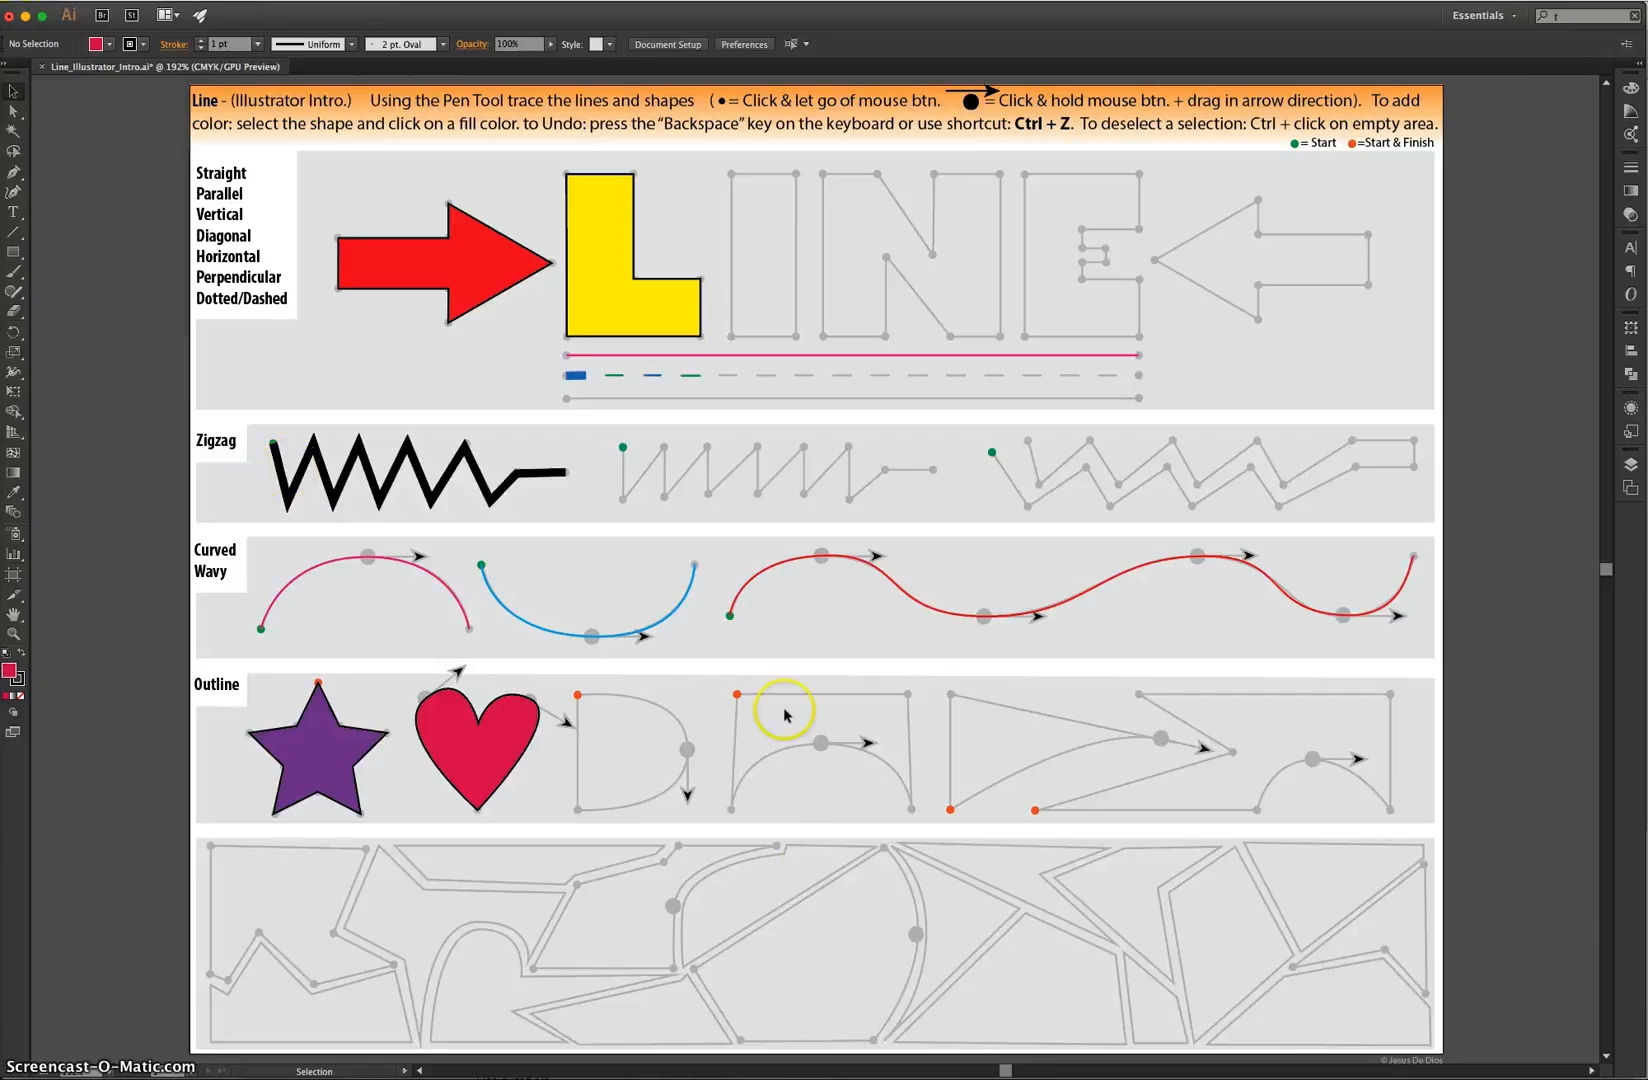
Switch to the Pen Tool game page in Chrome and advance through its introduction to the practice exercise
{"action": "left_click", "coordinate": [645, 1078]}
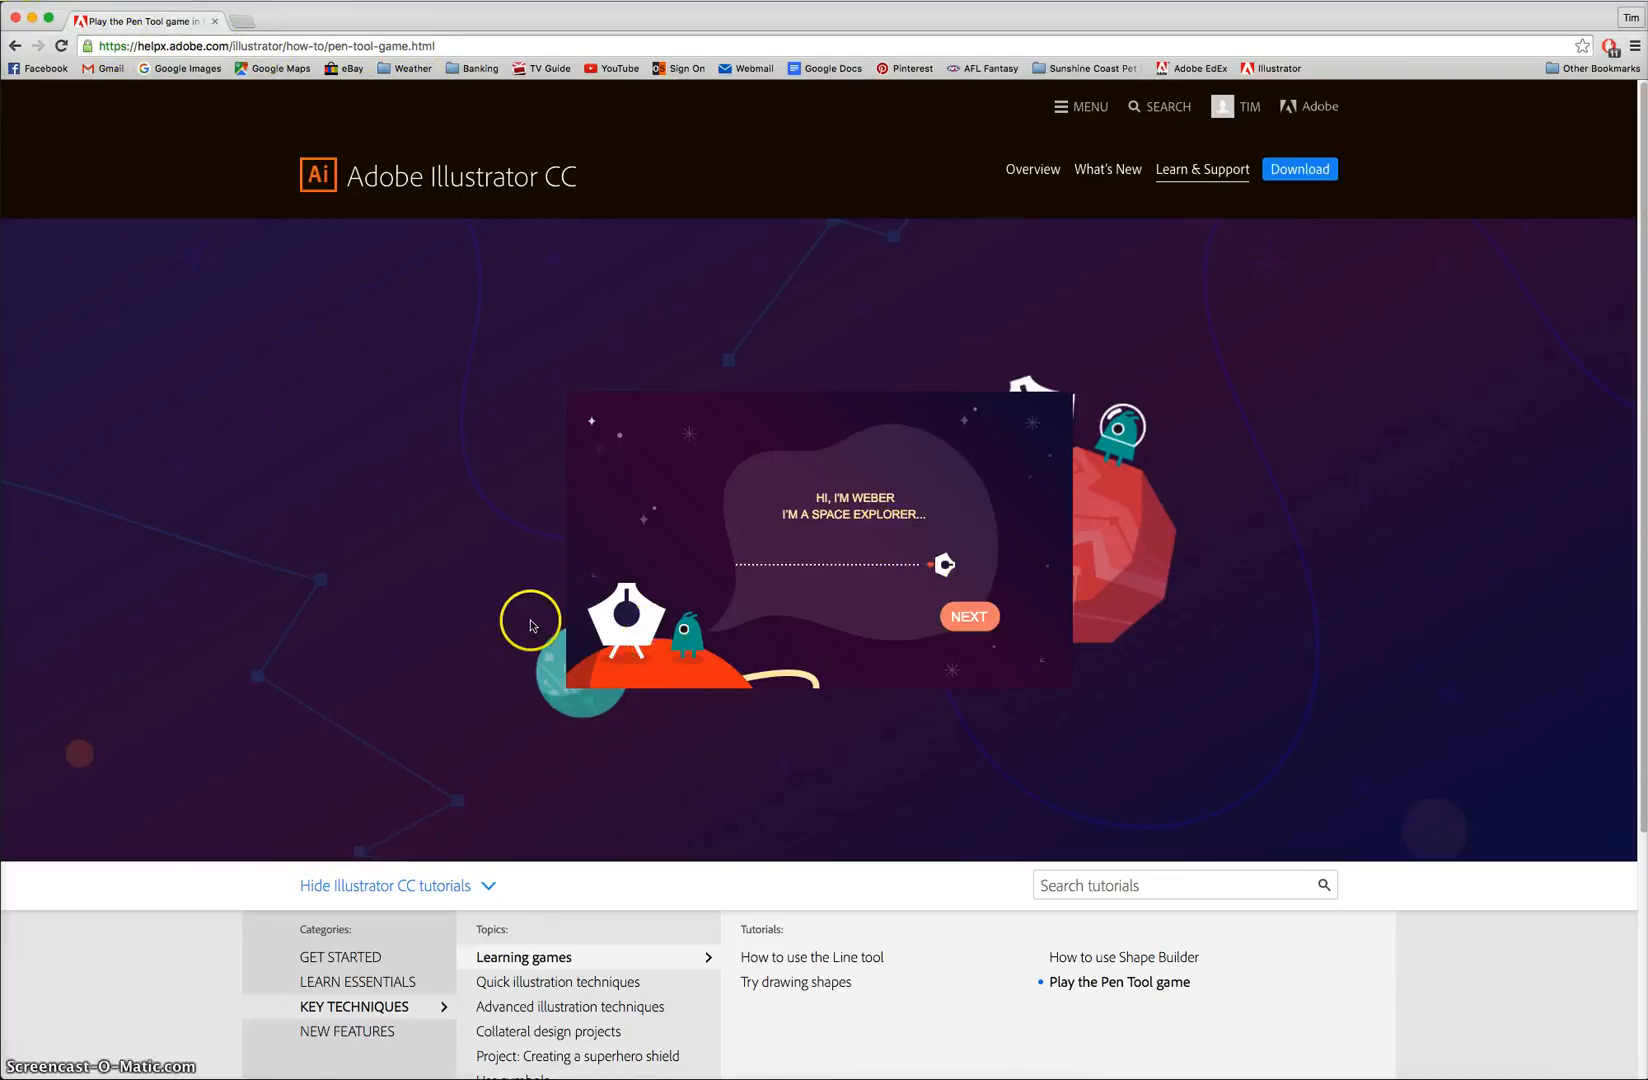
{"action": "left_click", "coordinate": [958, 619]}
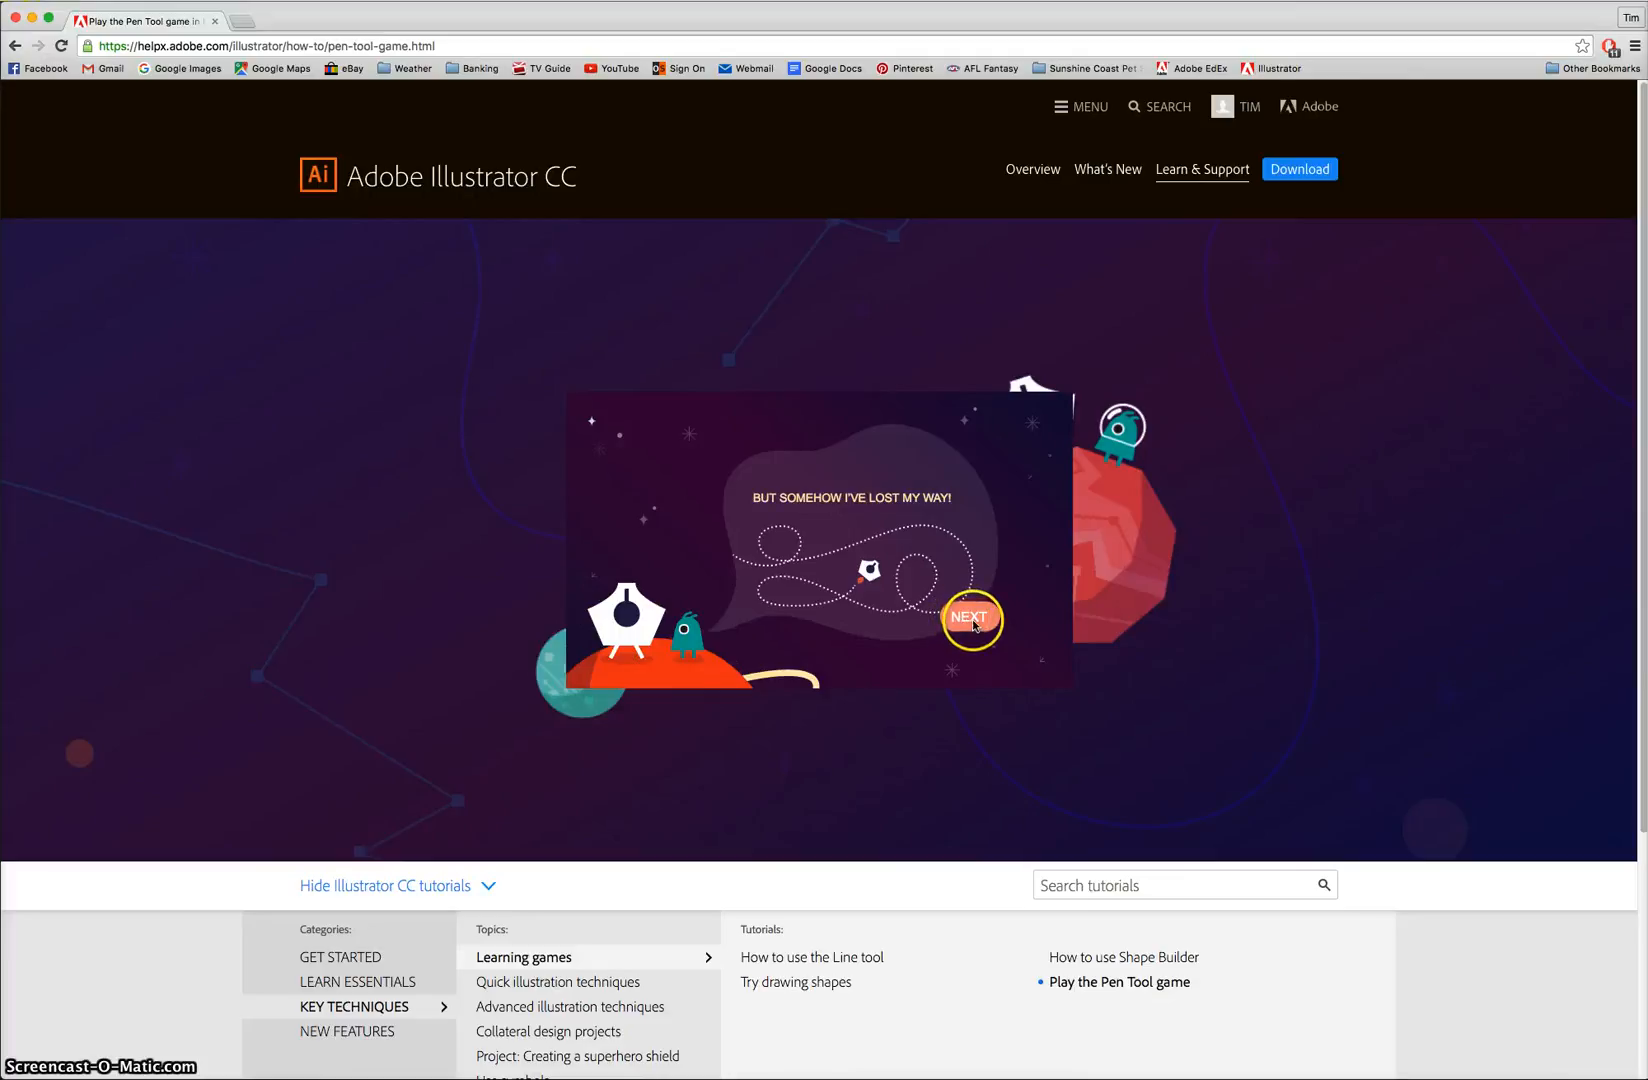
{"action": "left_click", "coordinate": [972, 620]}
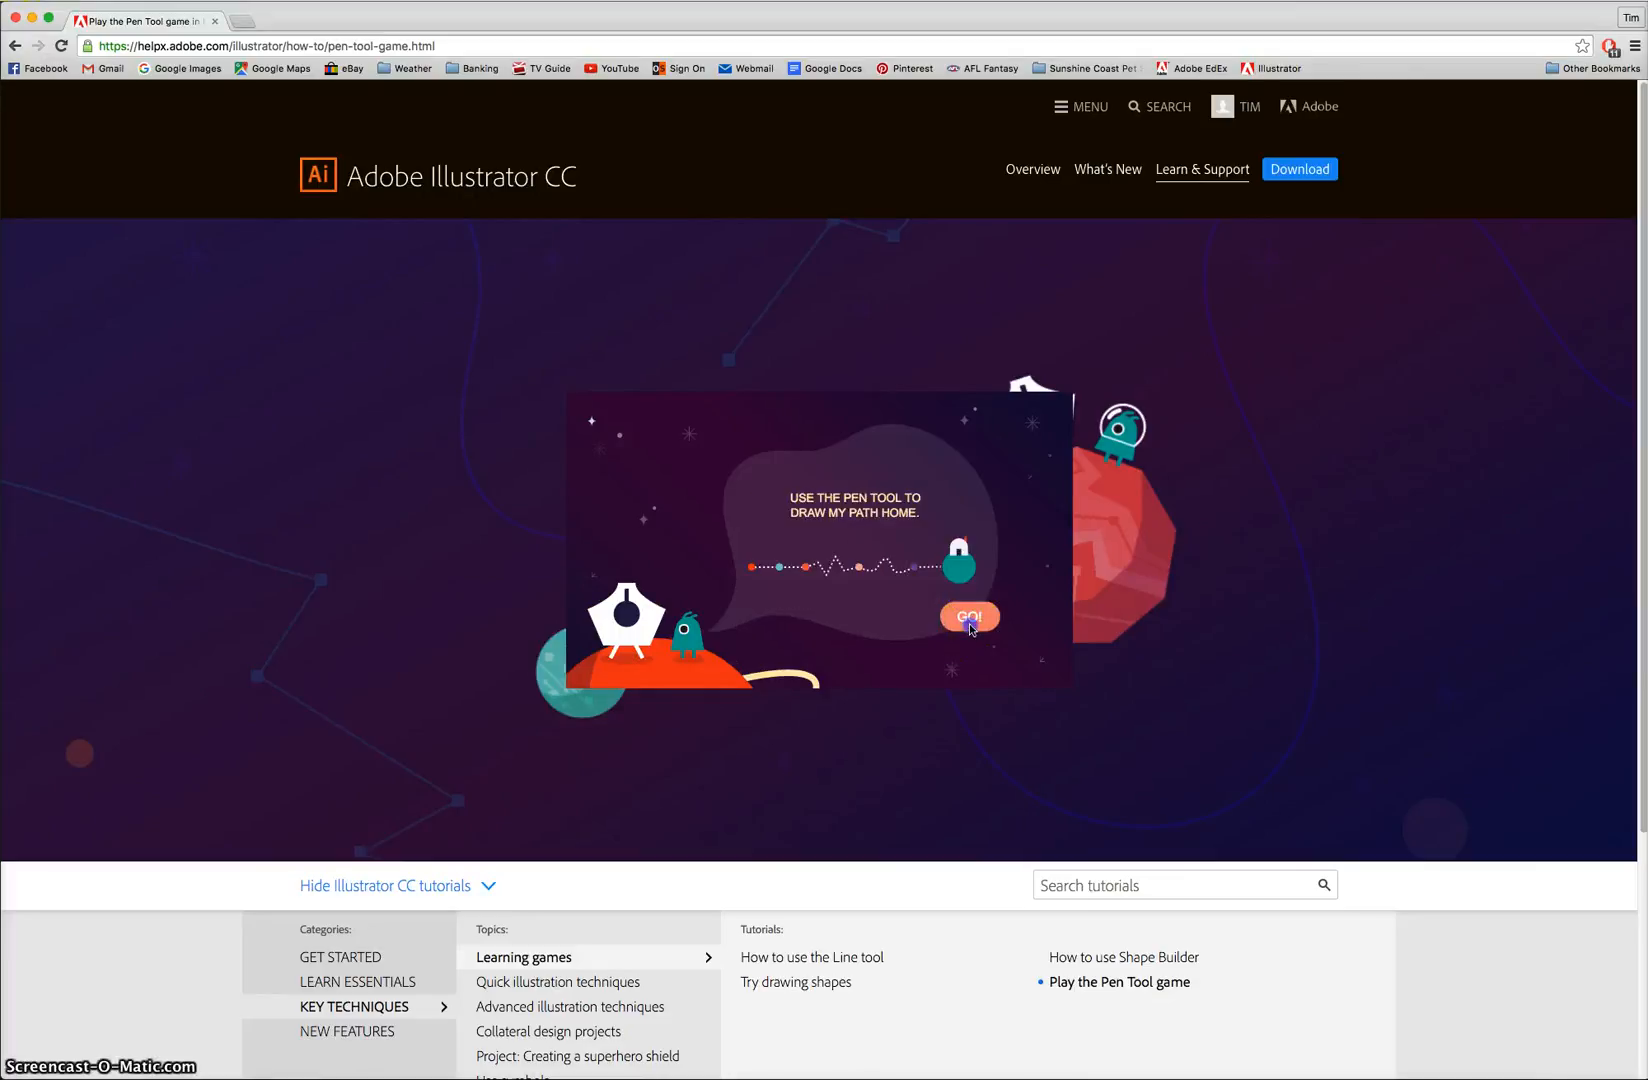
{"action": "left_click", "coordinate": [969, 623]}
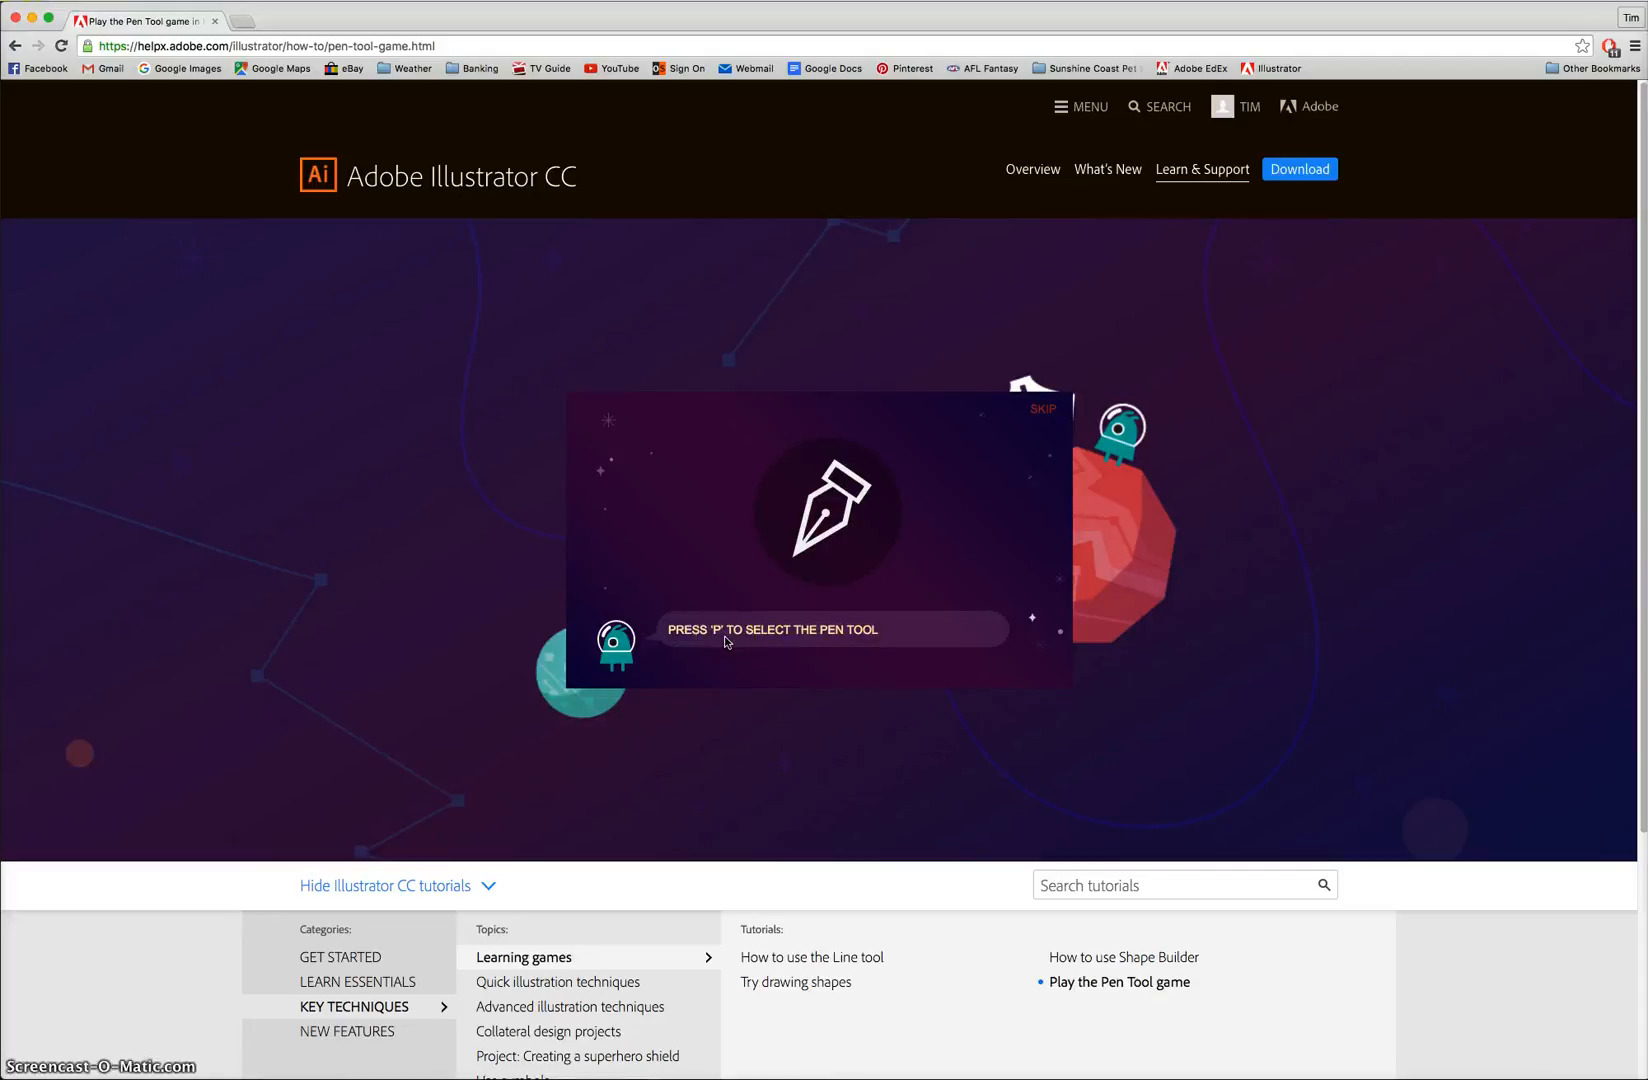
Select the game's Pen tool, draw the four-point zigzag practice path through the marked targets, and end the path
{"action": "key", "text": "p"}
{"action": "left_click", "coordinate": [671, 517]}
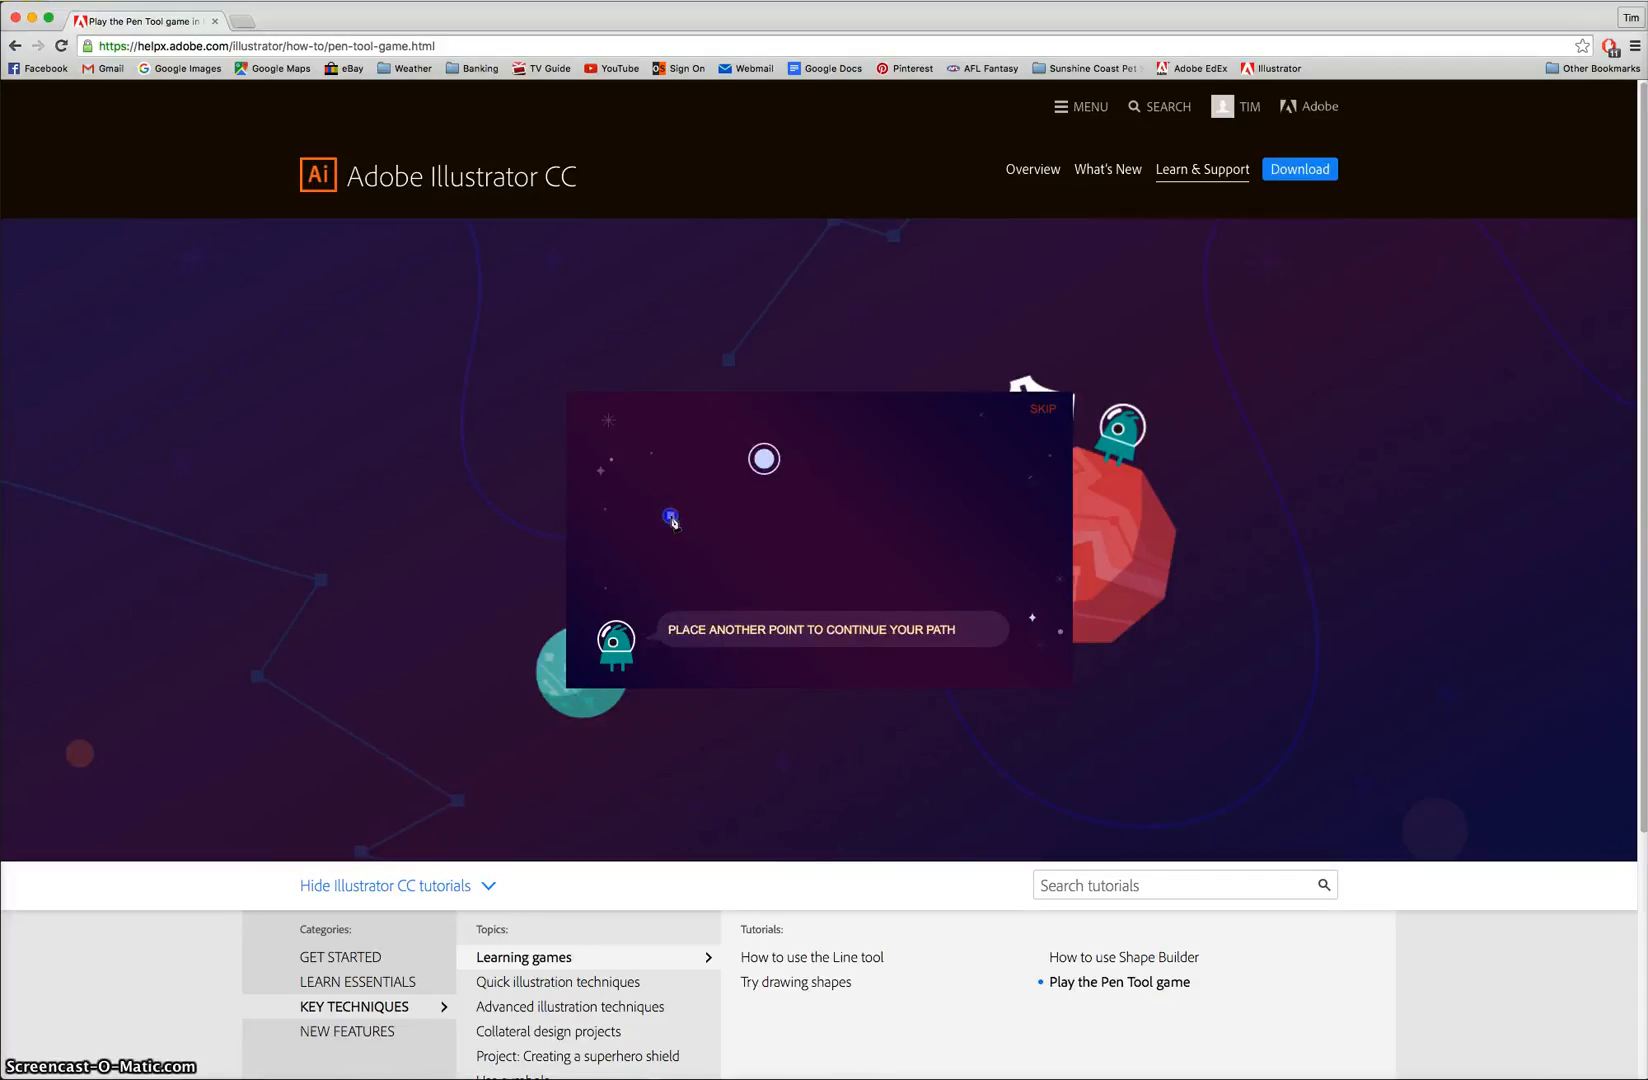
{"action": "left_click", "coordinate": [765, 457]}
{"action": "left_click", "coordinate": [864, 560]}
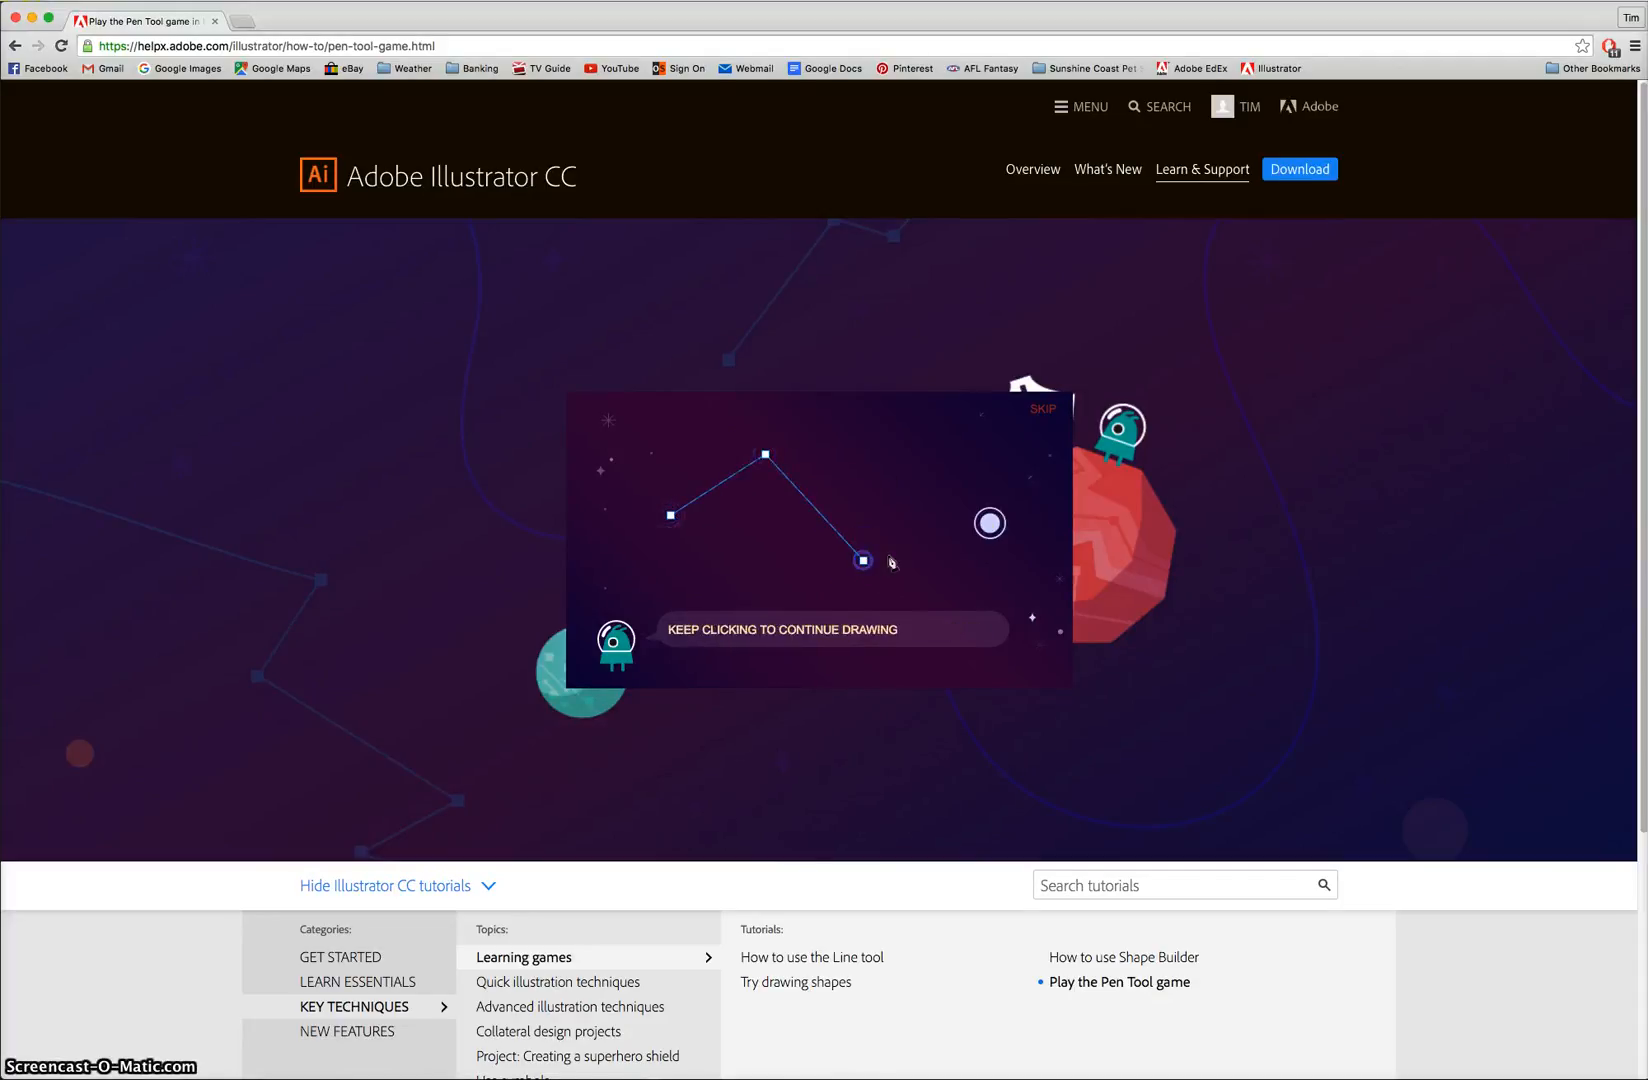
{"action": "left_click", "coordinate": [990, 523]}
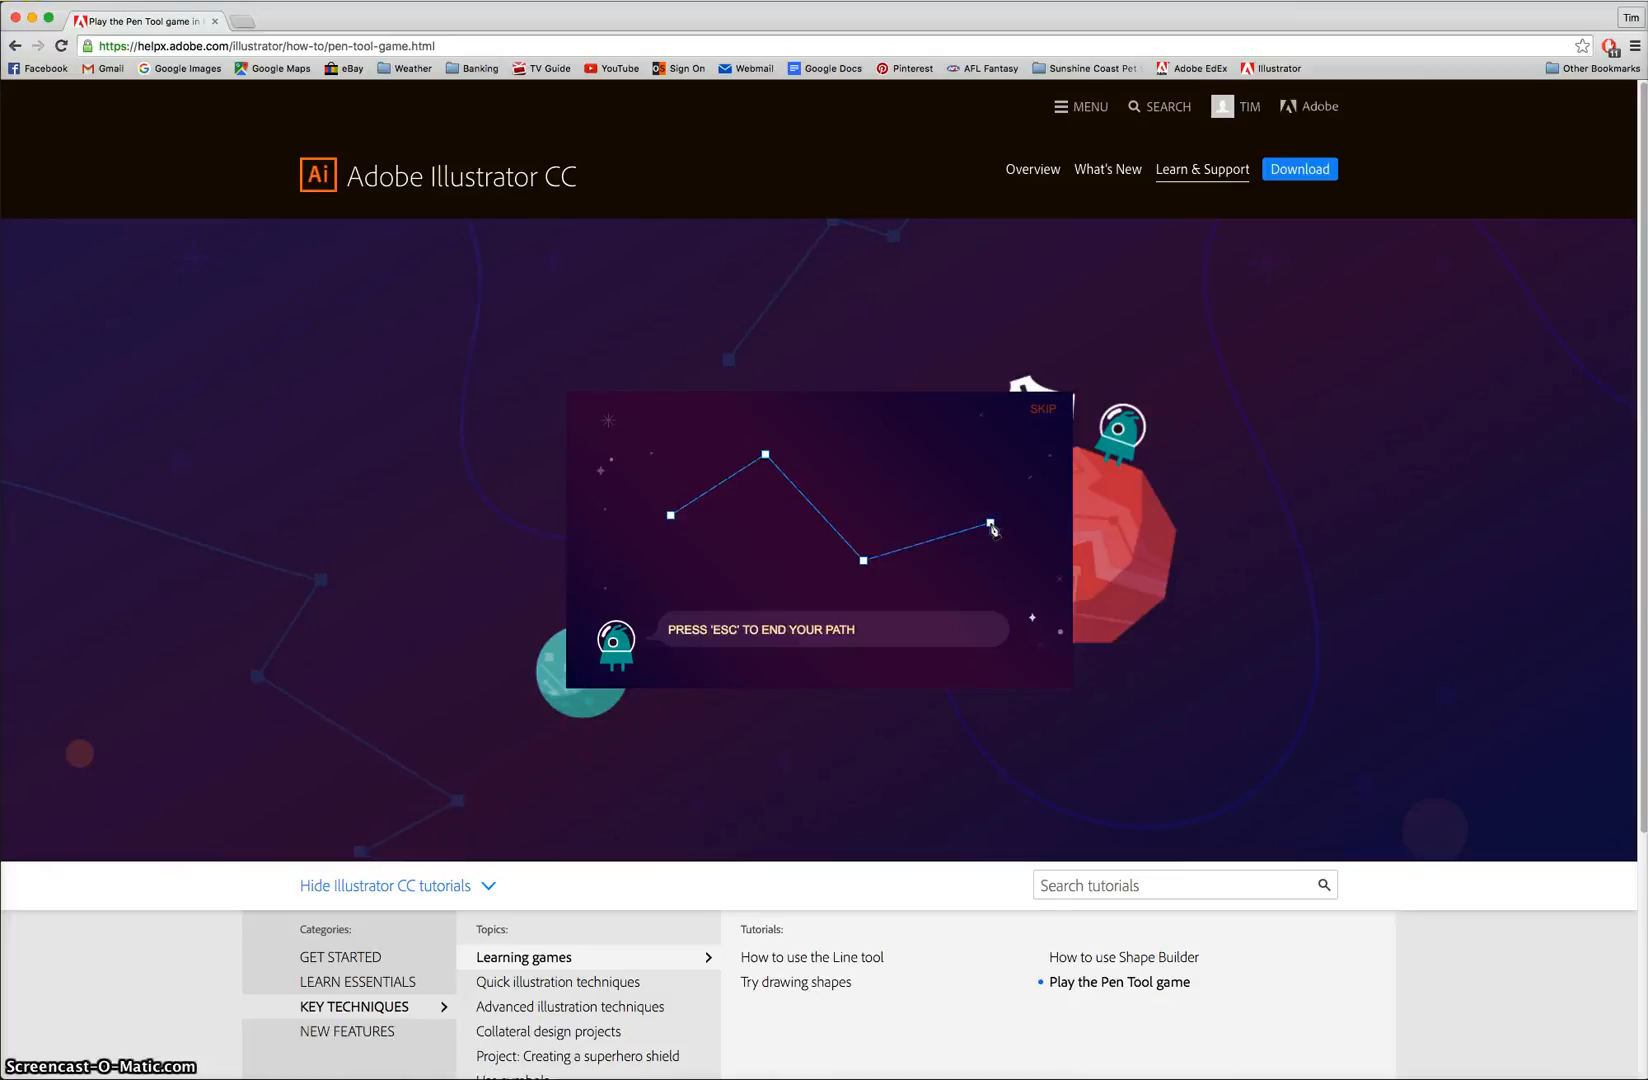
{"action": "key", "text": "Escape"}
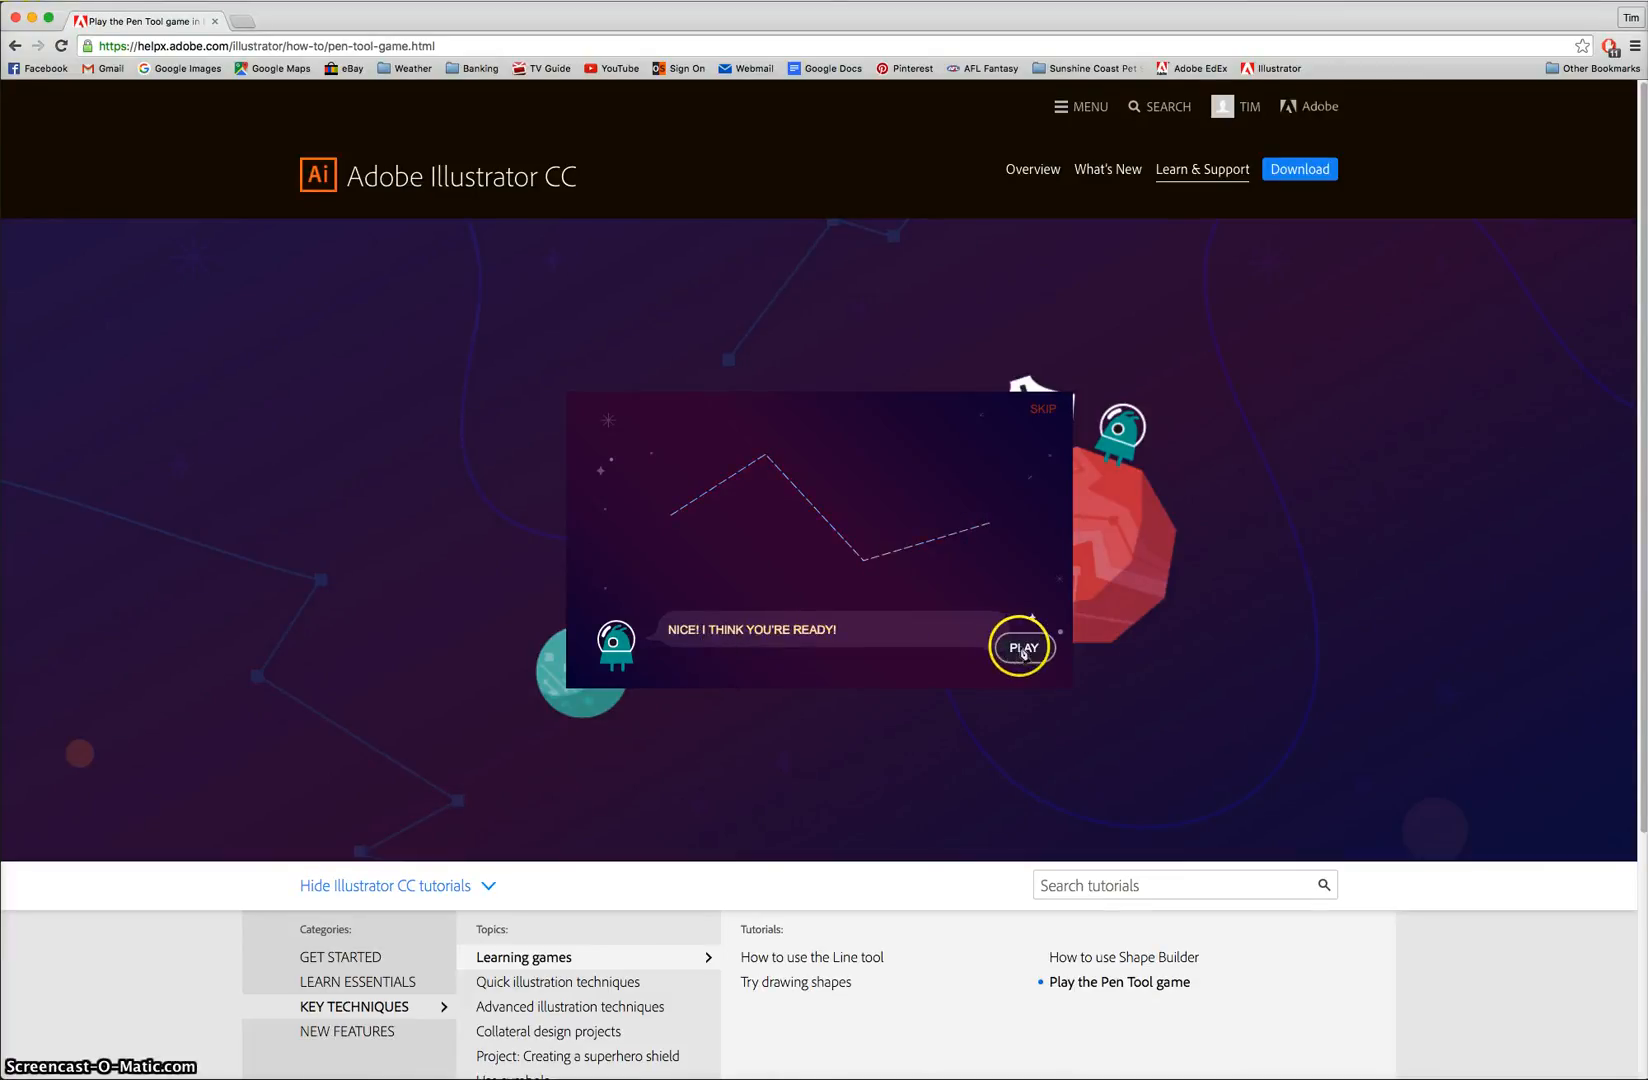
Play the game, placing straight and curved path points ahead of the spaceship to guide it through the cave
{"action": "left_click", "coordinate": [1021, 646]}
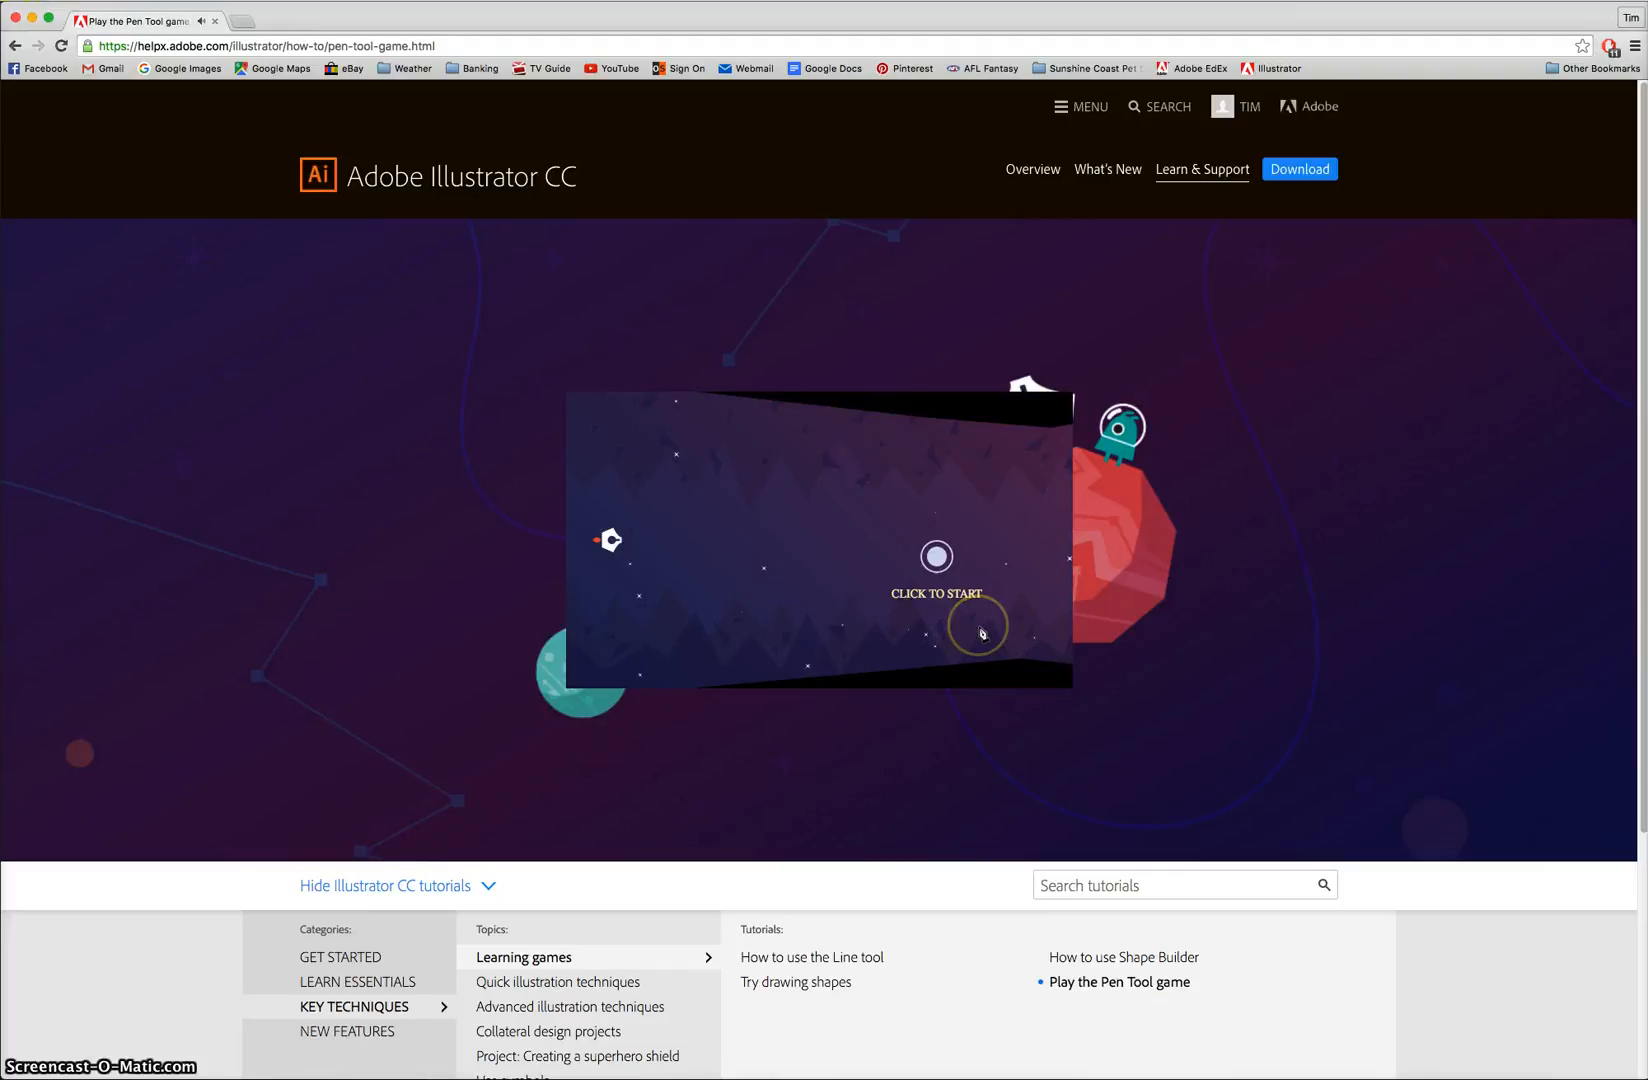
{"action": "left_click", "coordinate": [937, 560]}
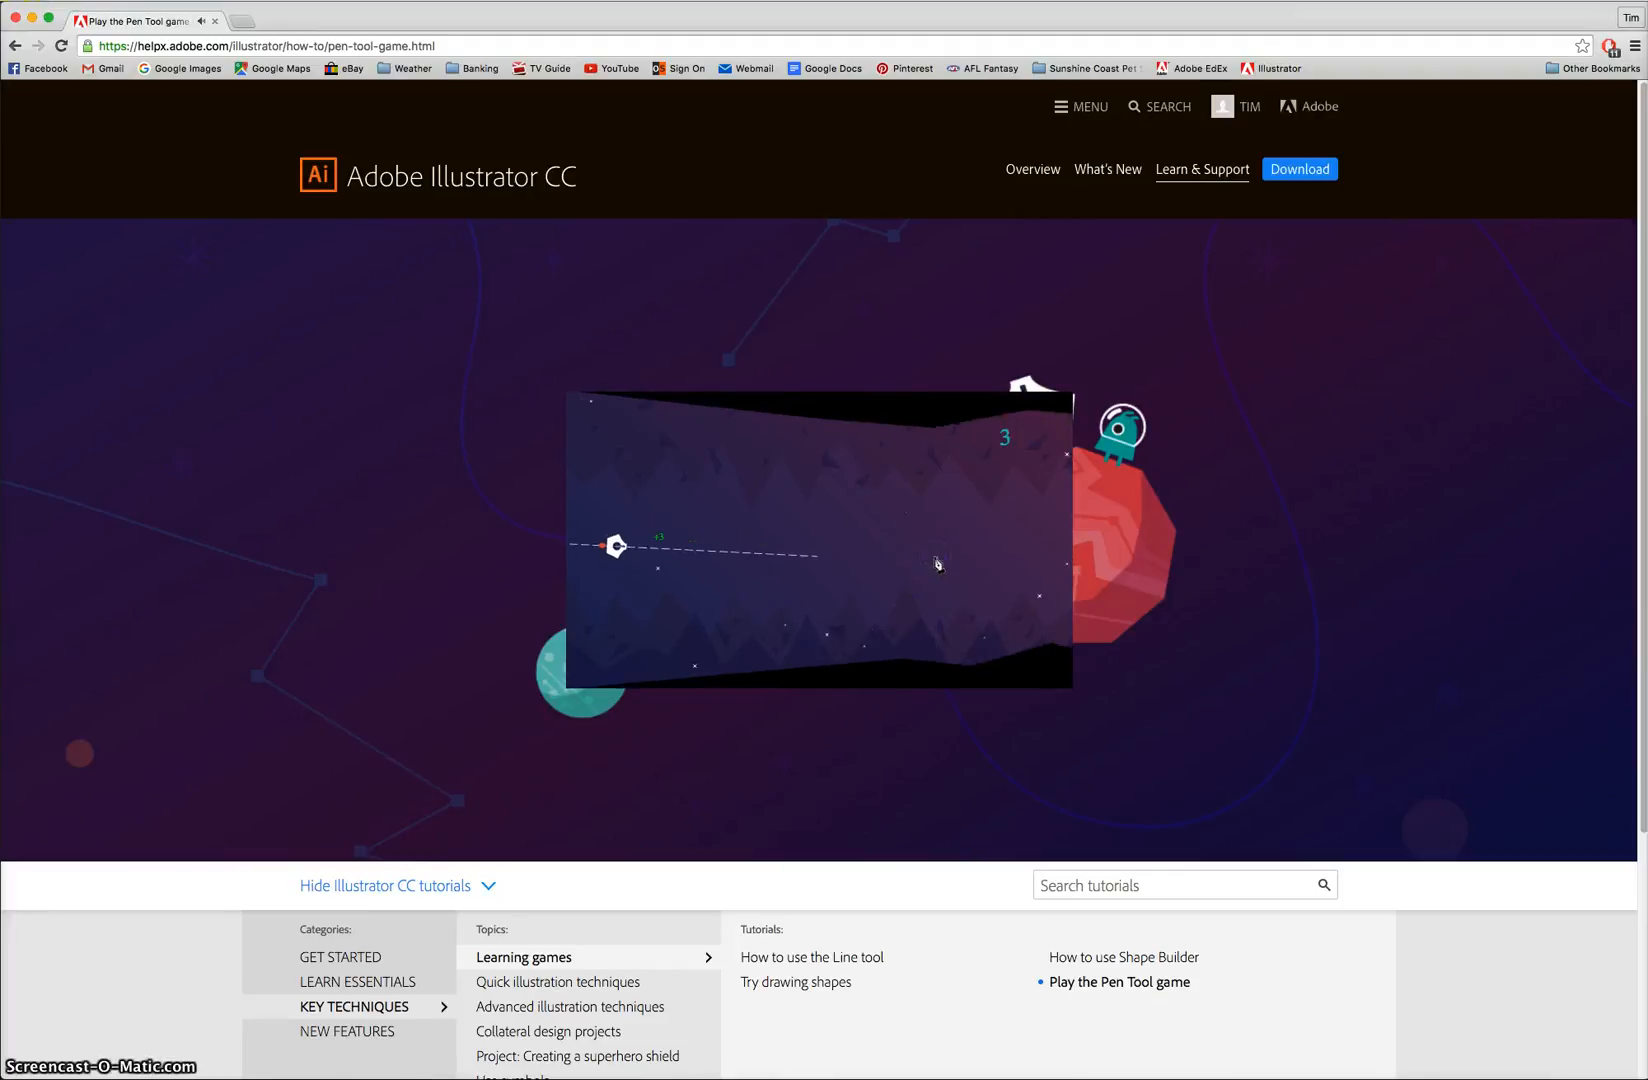
{"action": "left_click", "coordinate": [1042, 537]}
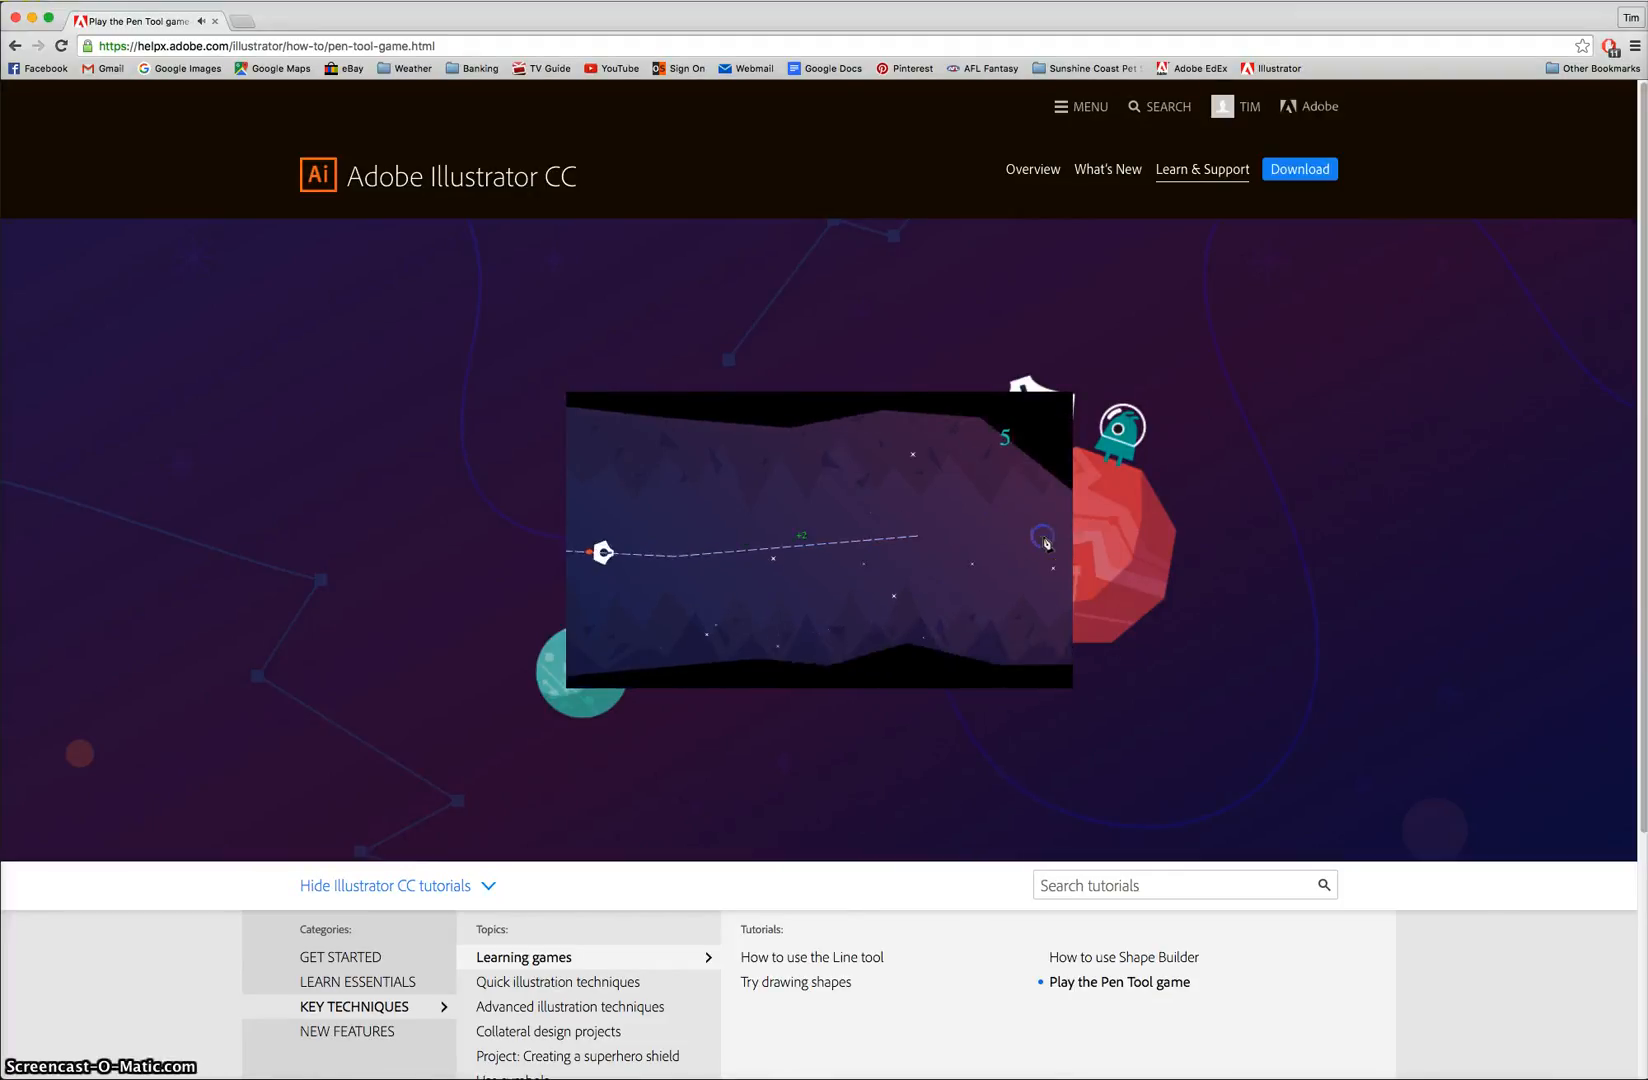
{"action": "left_click", "coordinate": [994, 578]}
{"action": "left_click", "coordinate": [984, 601]}
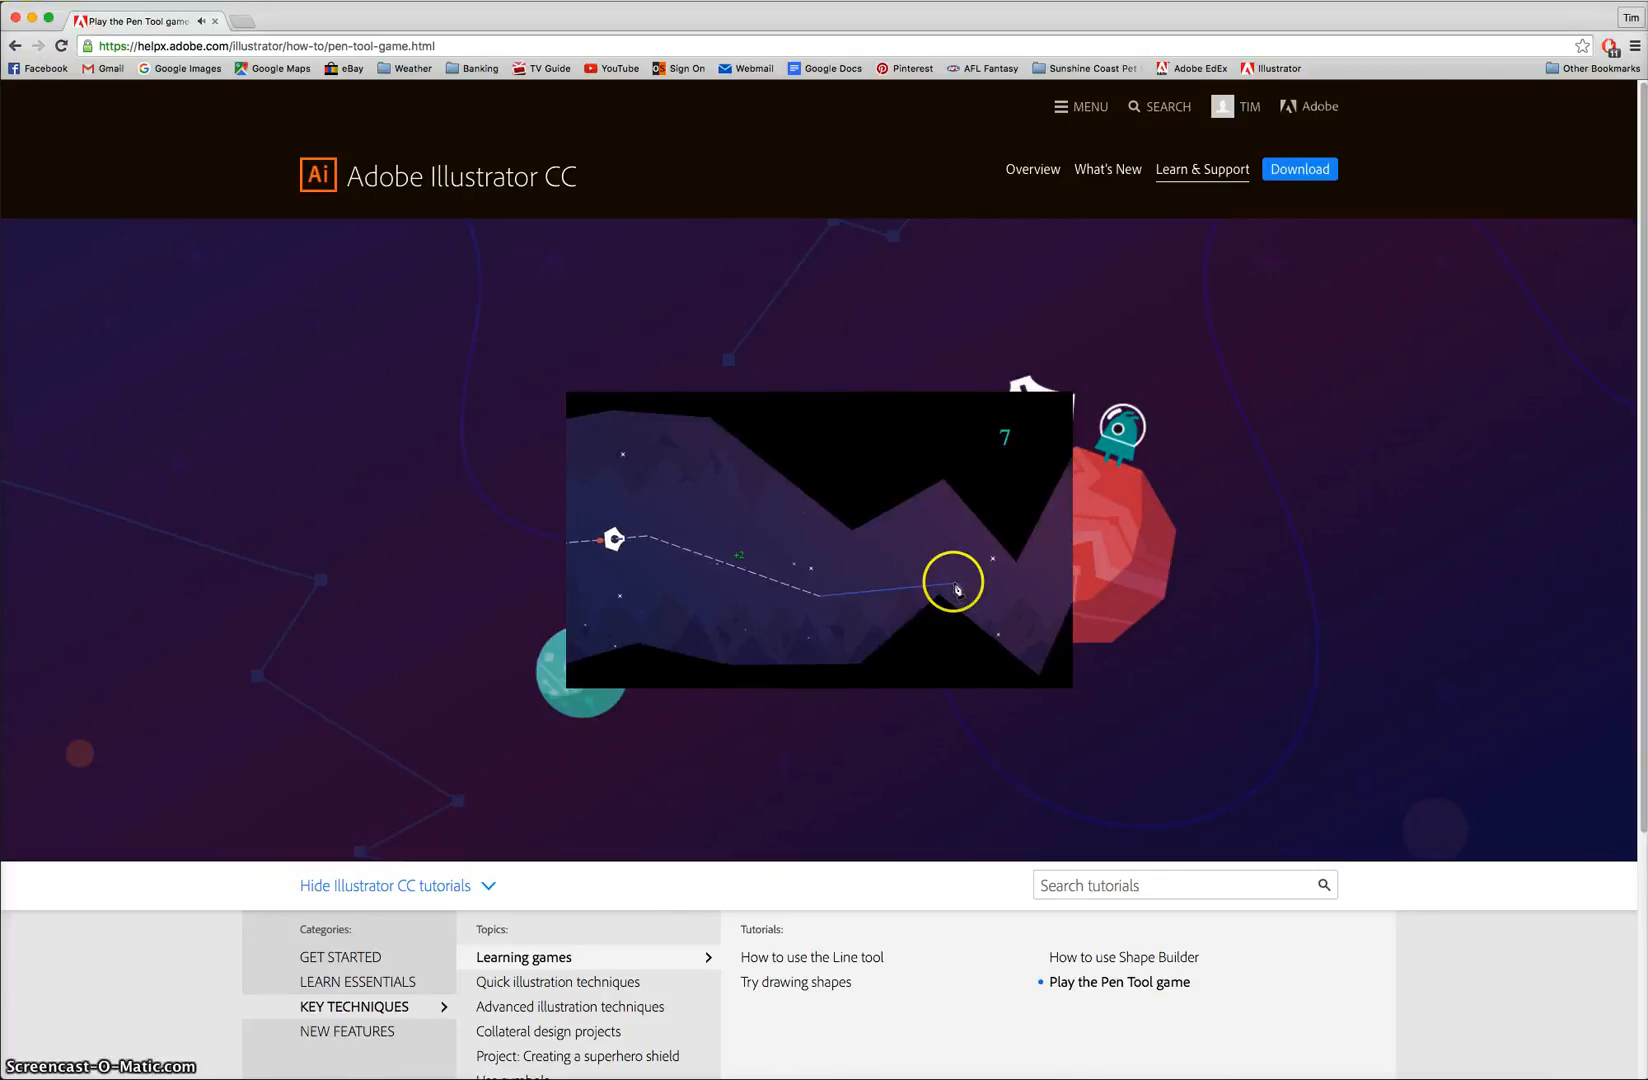
{"action": "left_click_drag", "start_coordinate": [963, 560], "coordinate": [964, 561]}
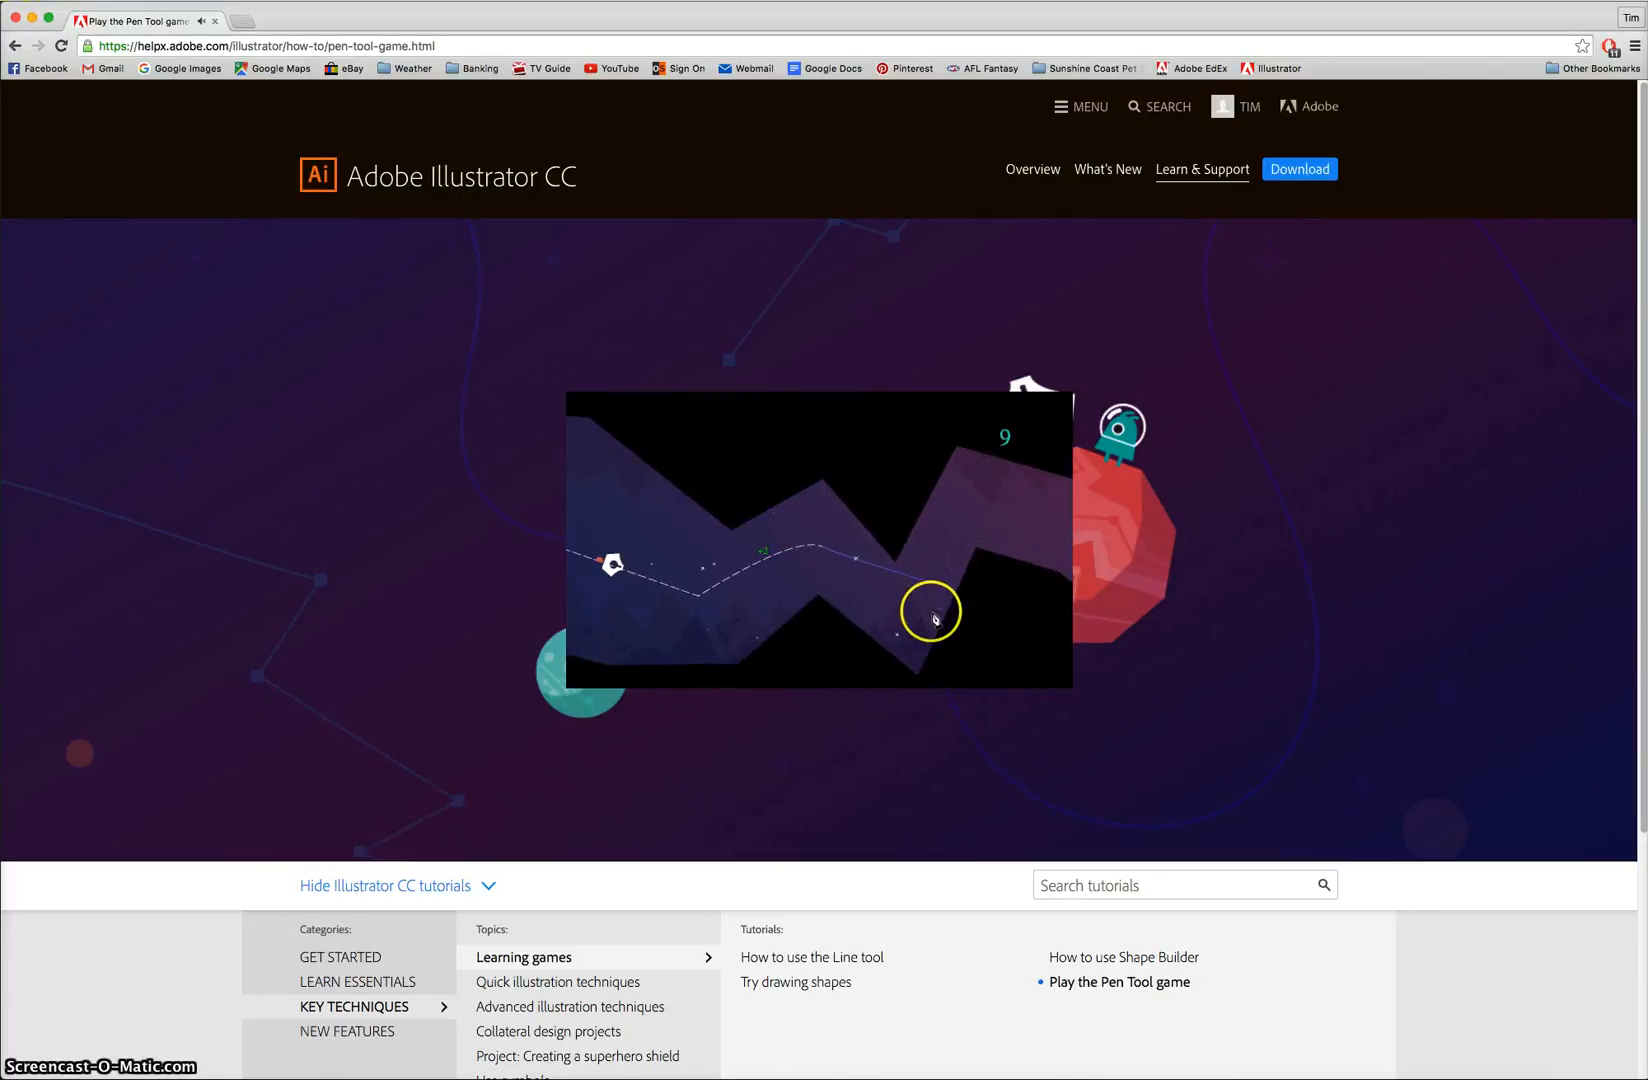
{"action": "left_click_drag", "start_coordinate": [894, 617], "coordinate": [902, 610]}
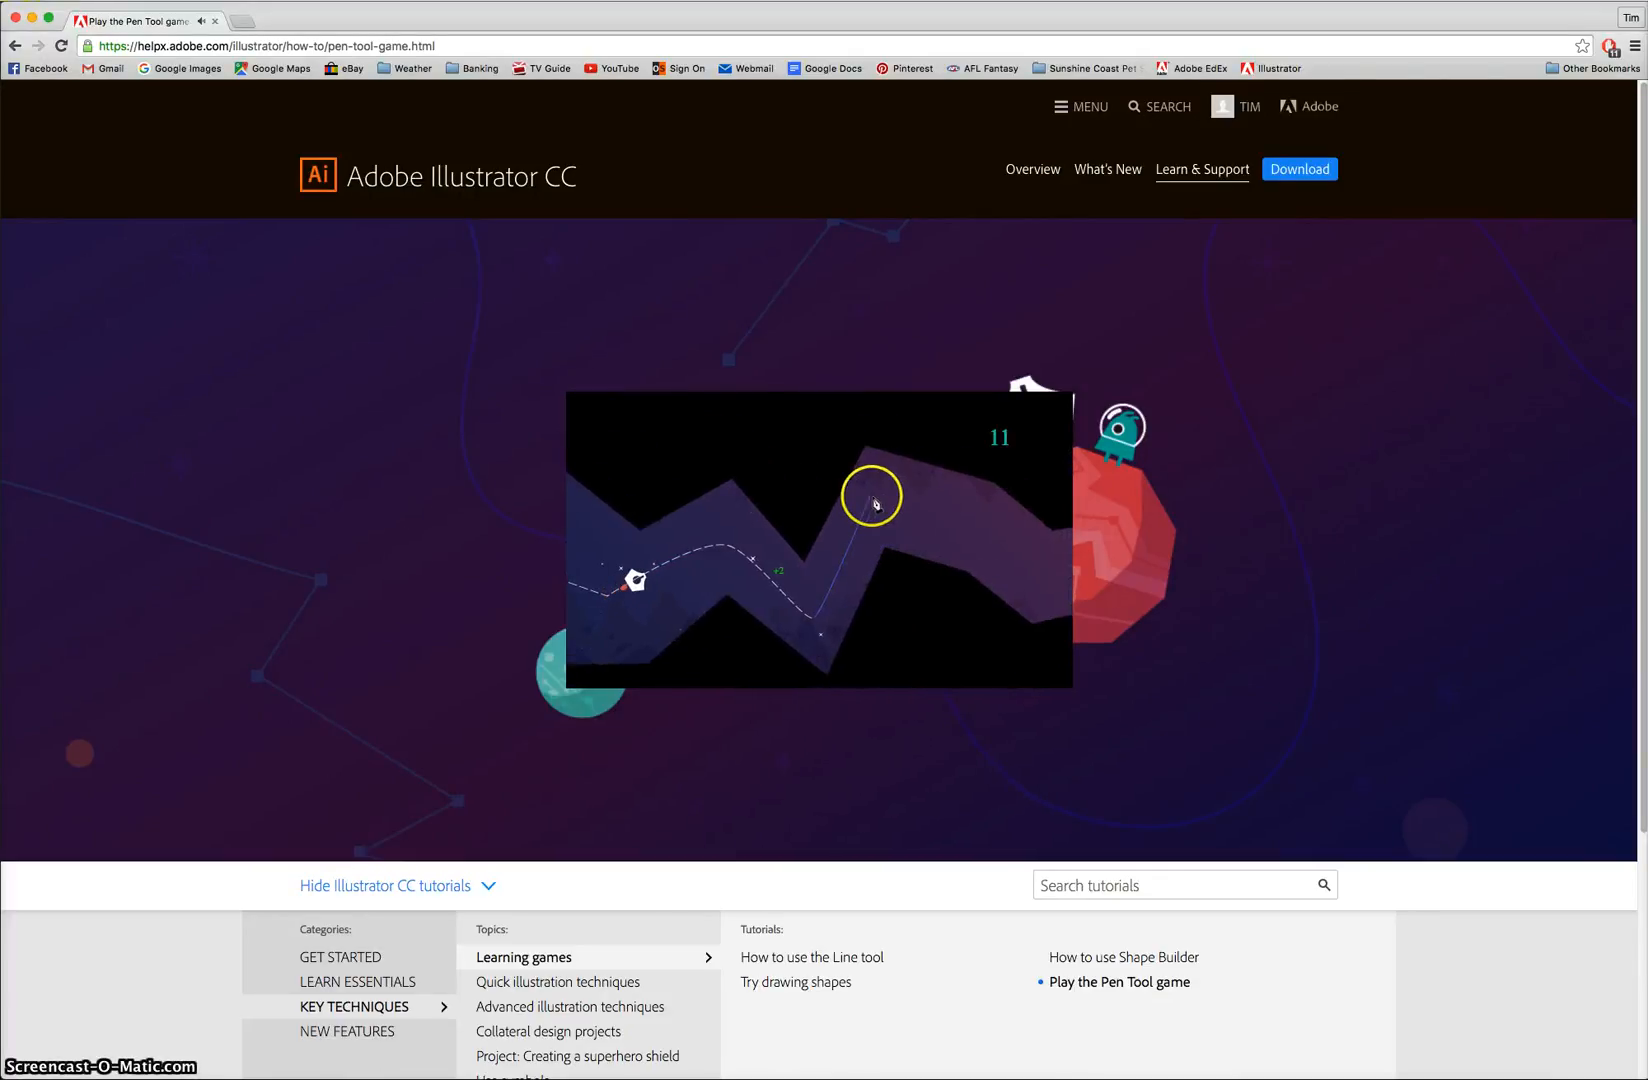
{"action": "left_click", "coordinate": [969, 584]}
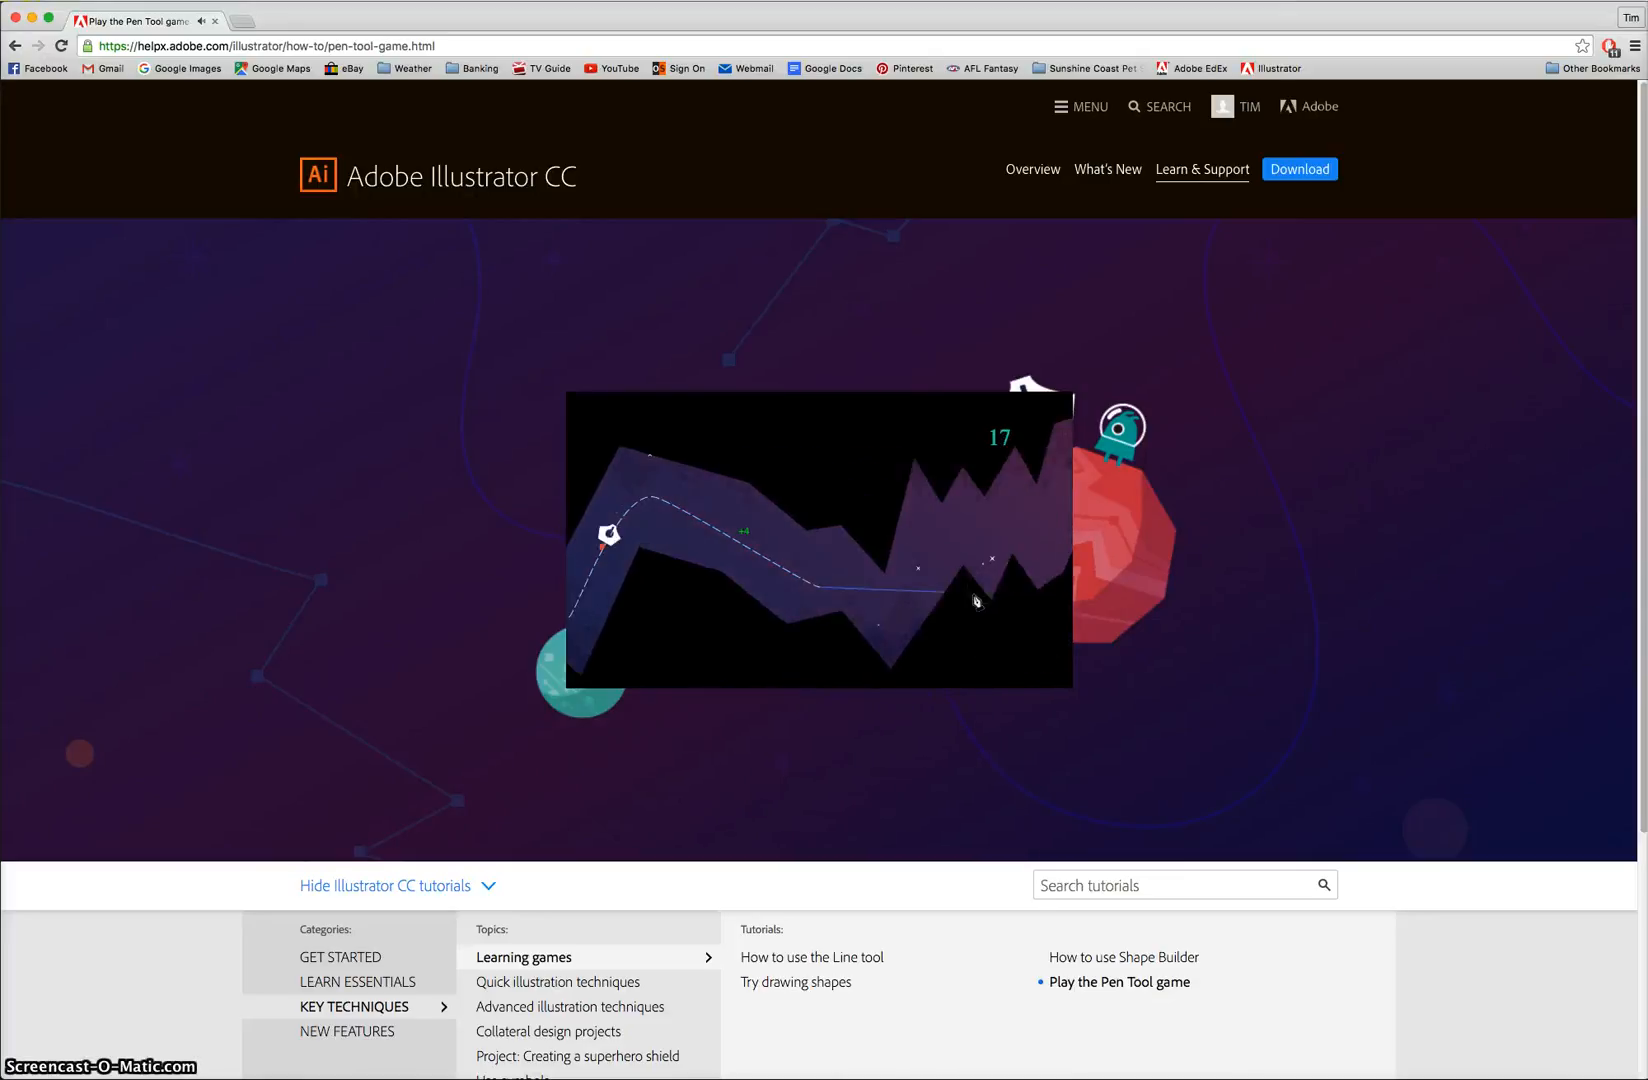
{"action": "left_click", "coordinate": [883, 542]}
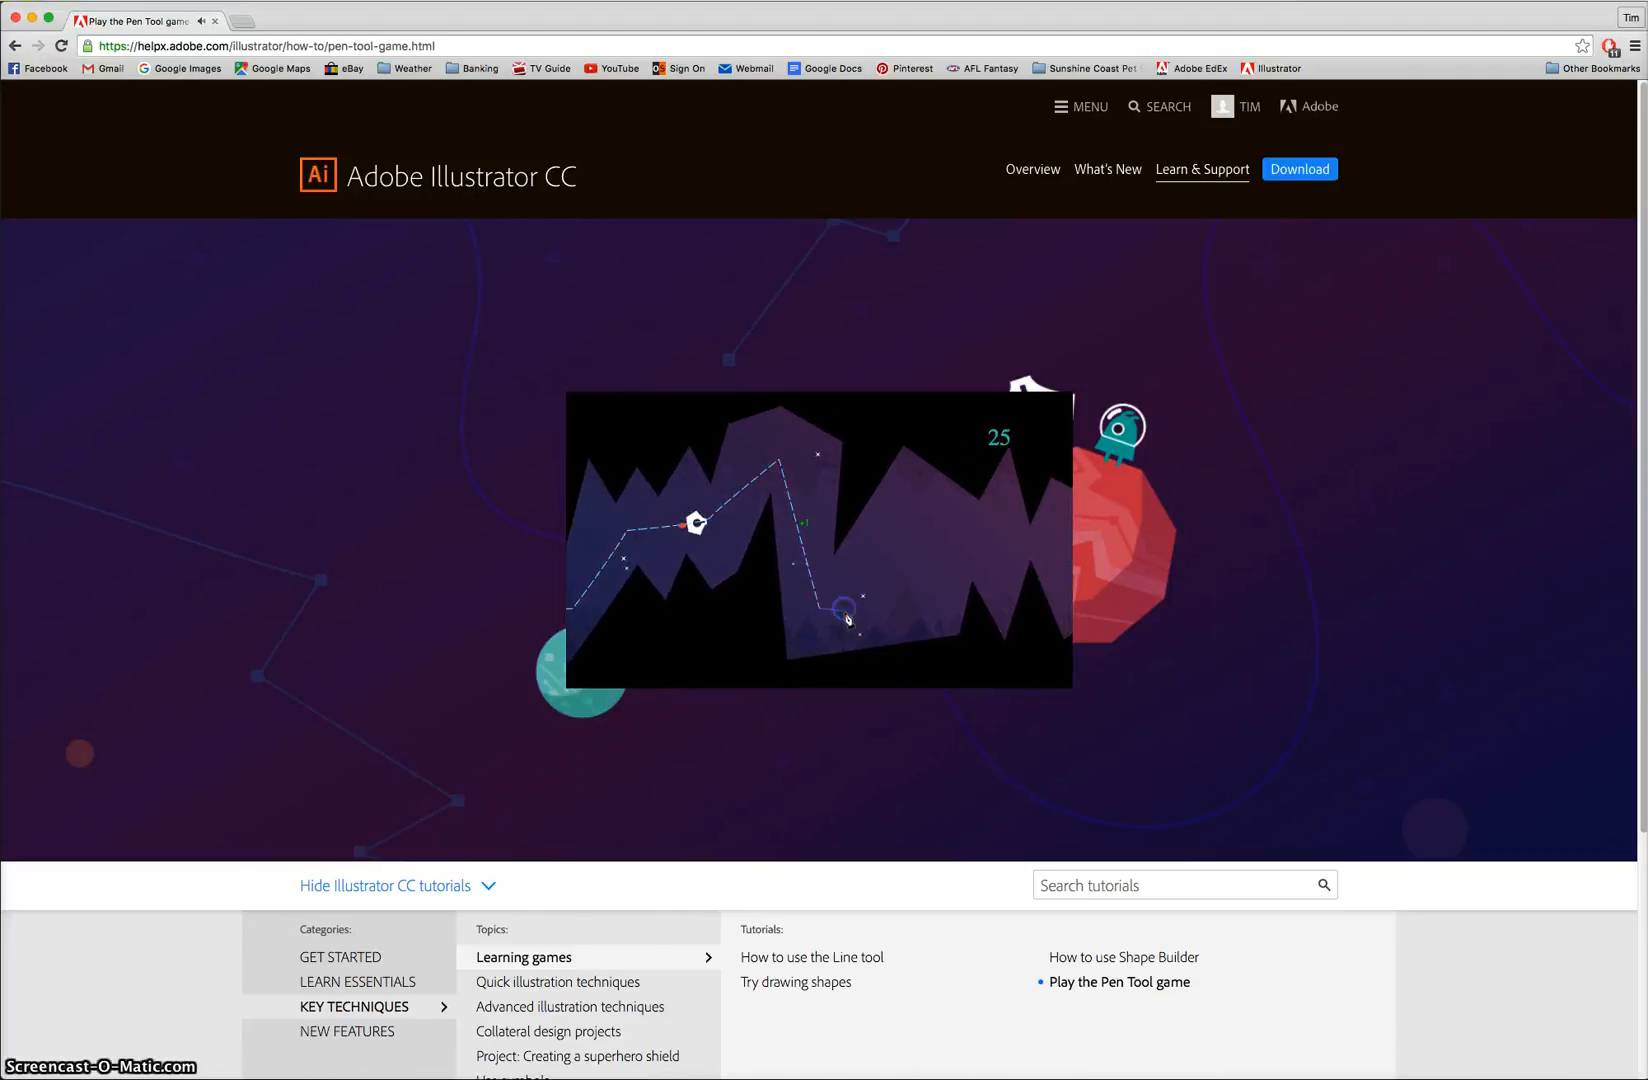
{"action": "left_click", "coordinate": [891, 591]}
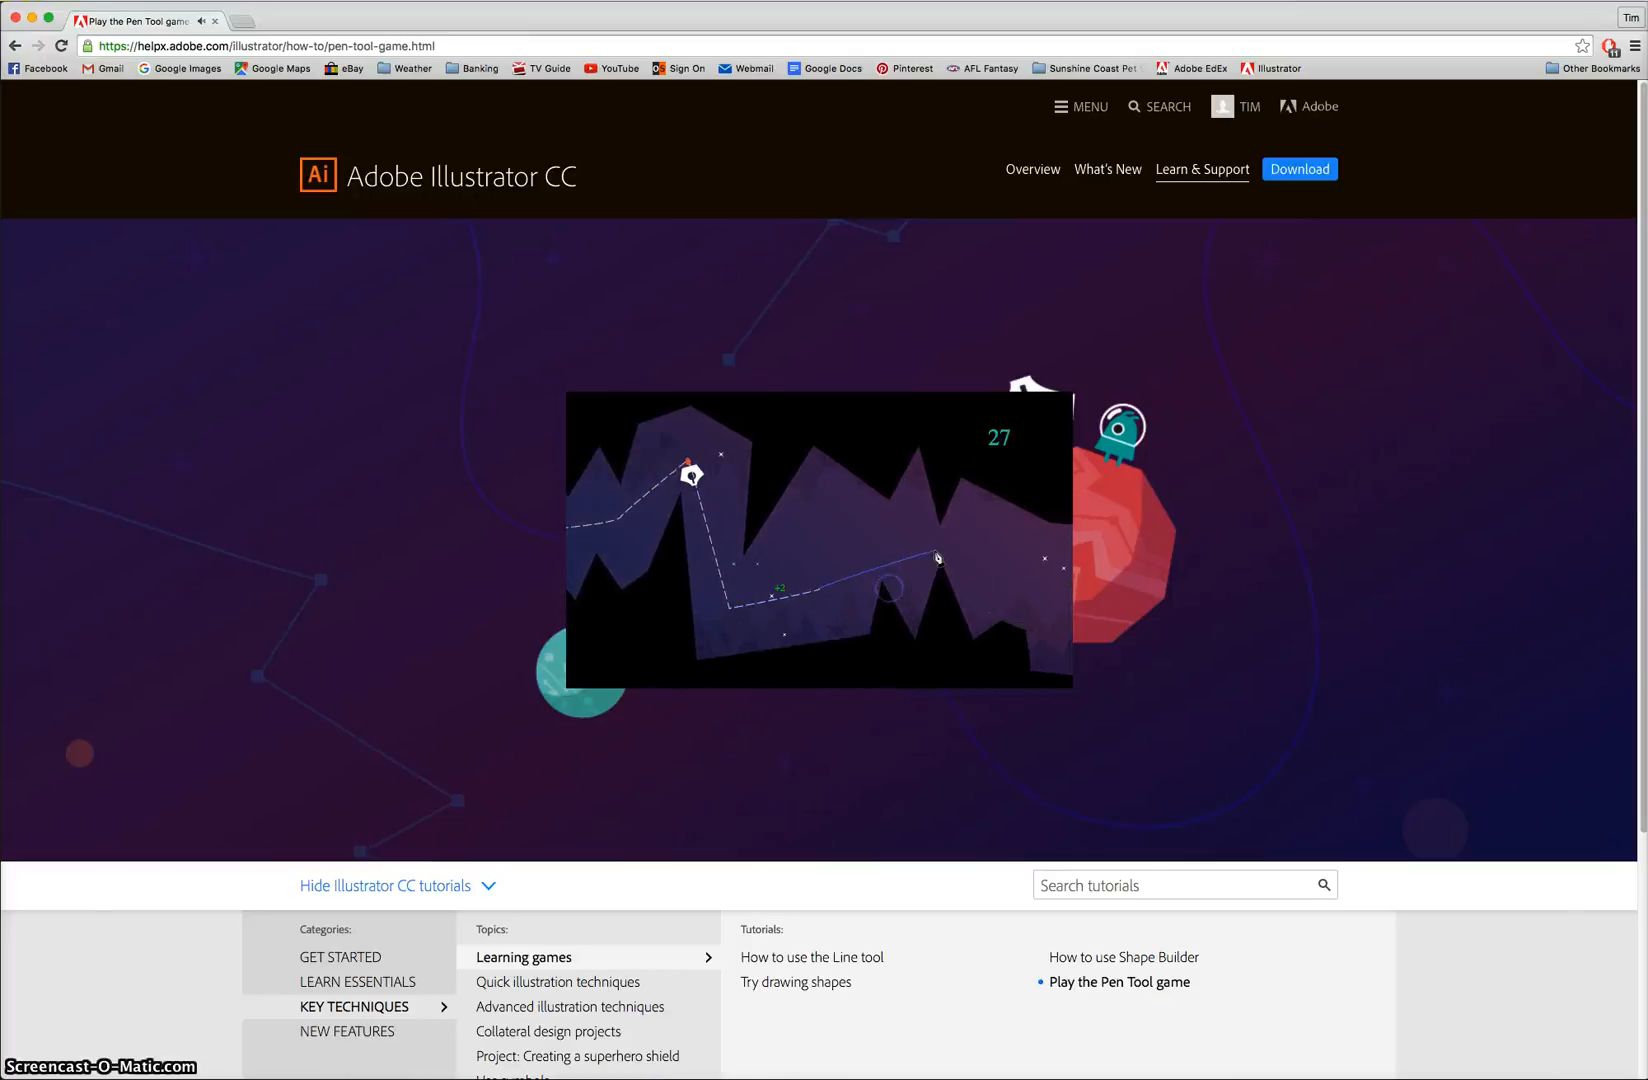
{"action": "left_click_drag", "start_coordinate": [971, 553], "coordinate": [1020, 564]}
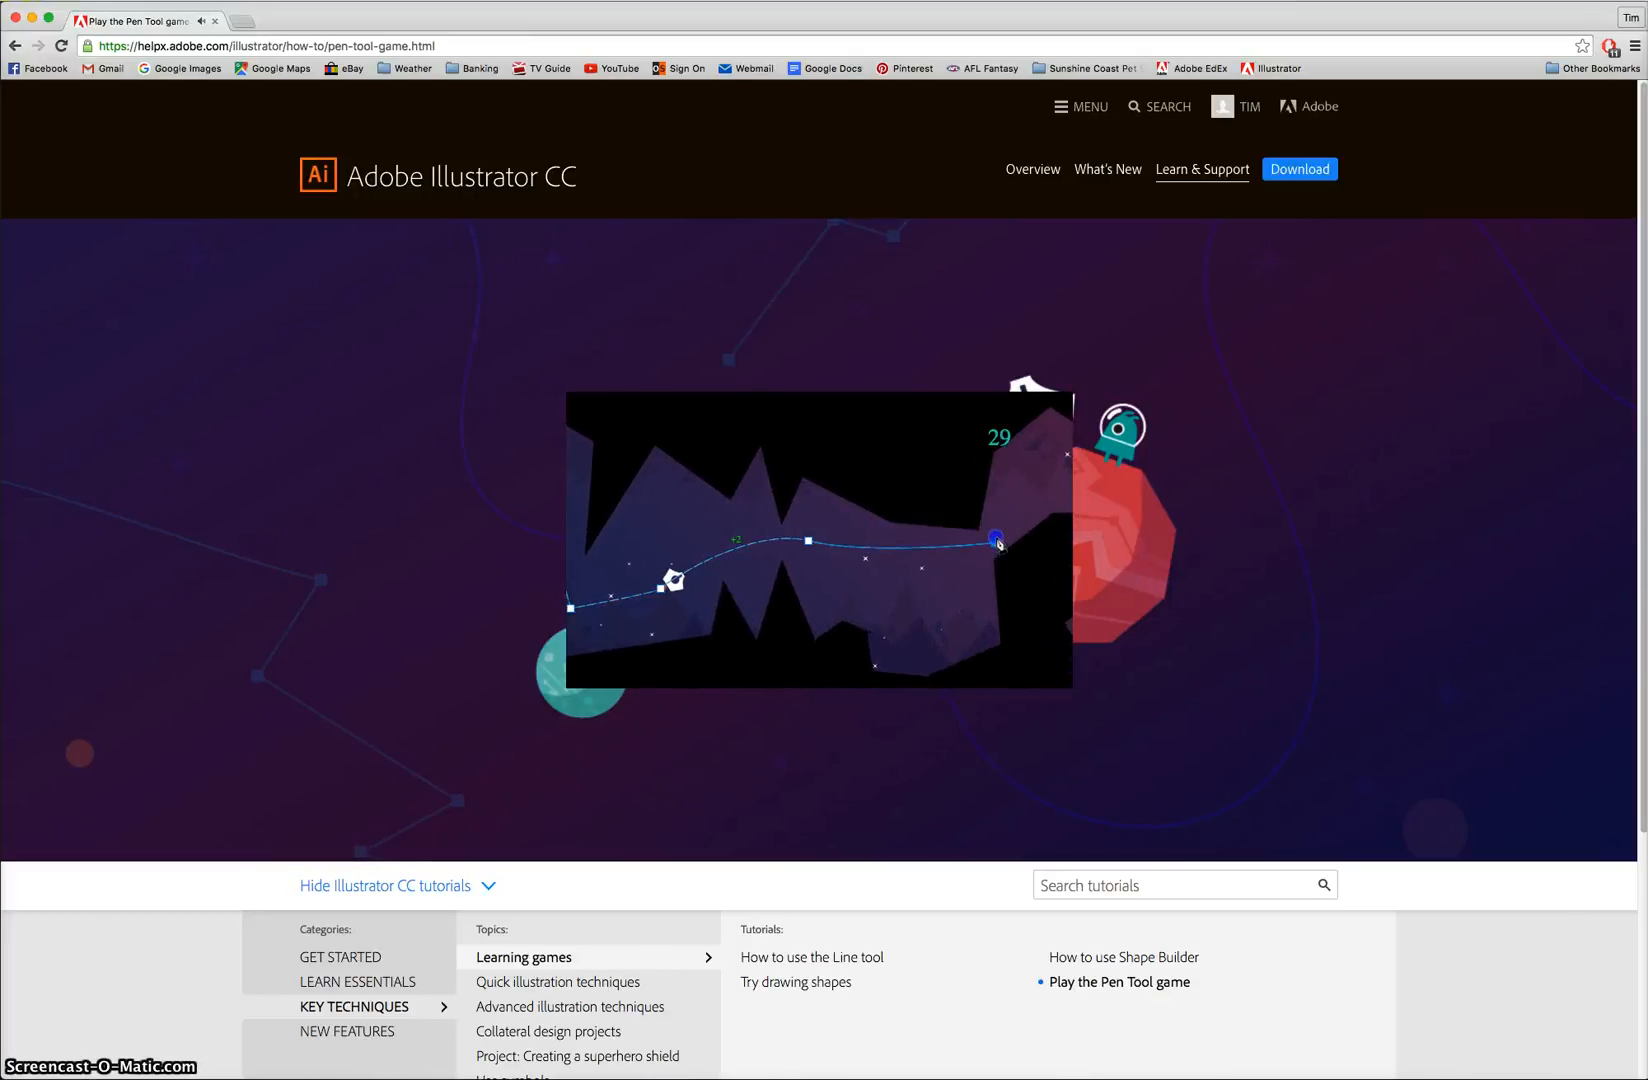
{"action": "left_click", "coordinate": [1000, 543]}
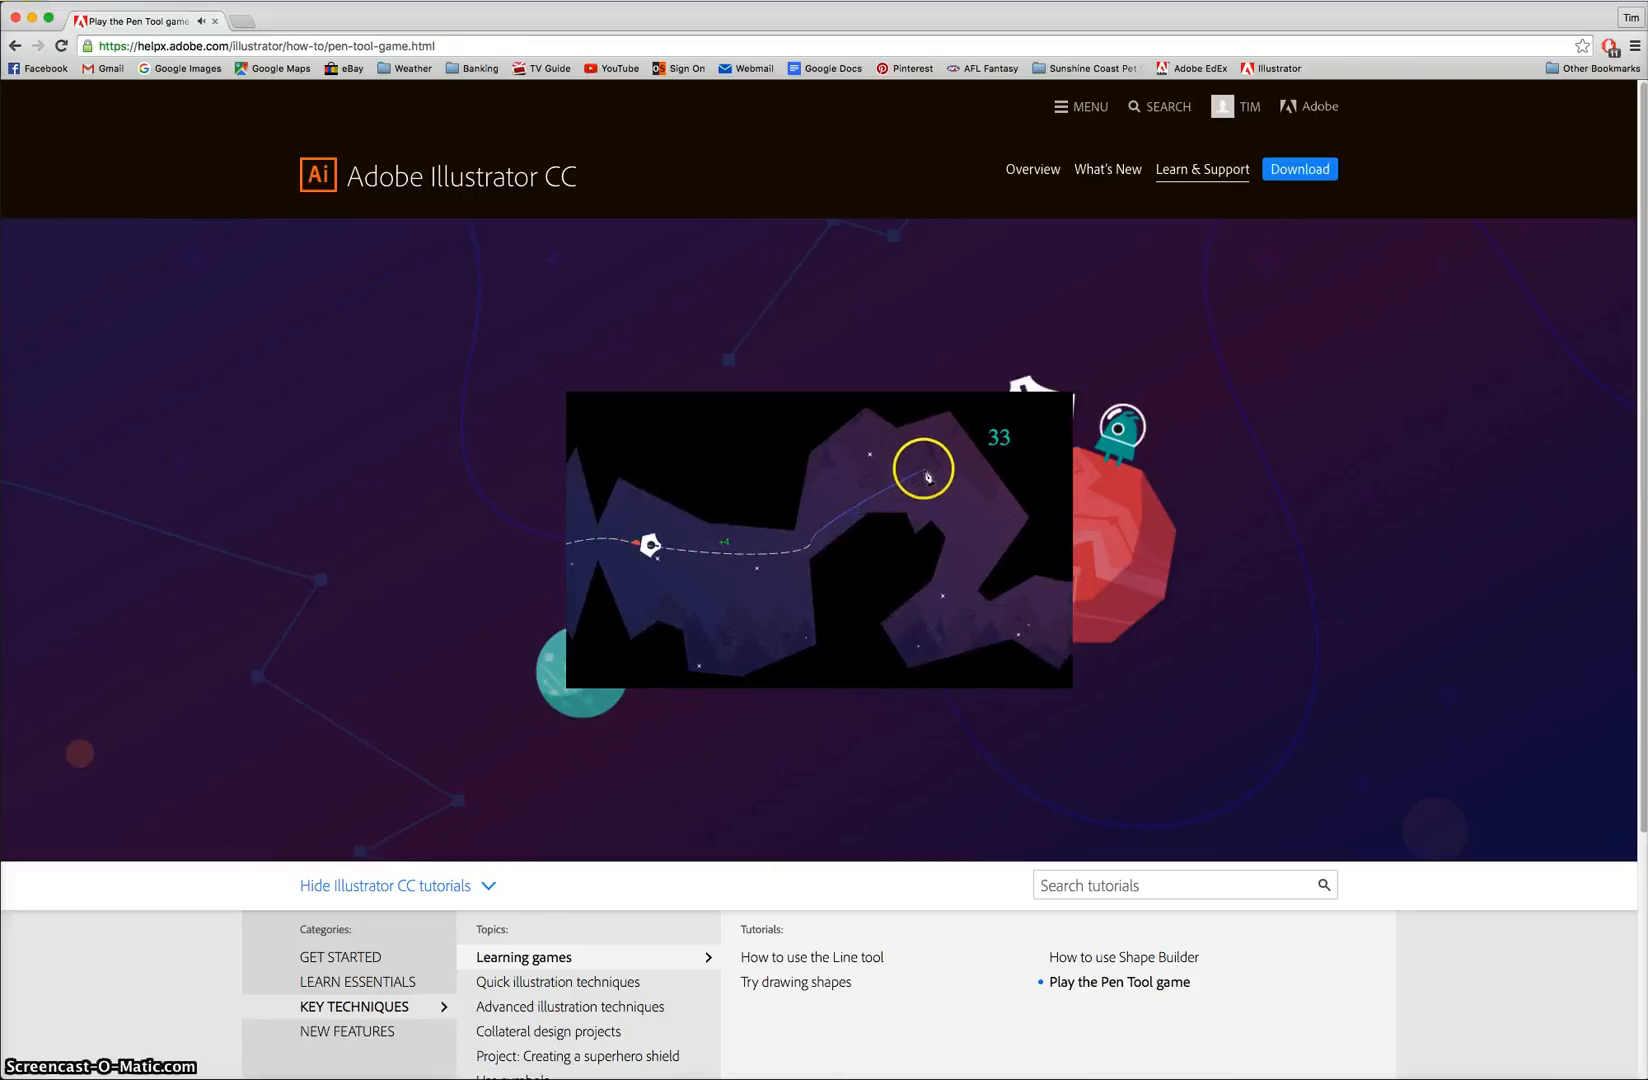
{"action": "left_click", "coordinate": [917, 476]}
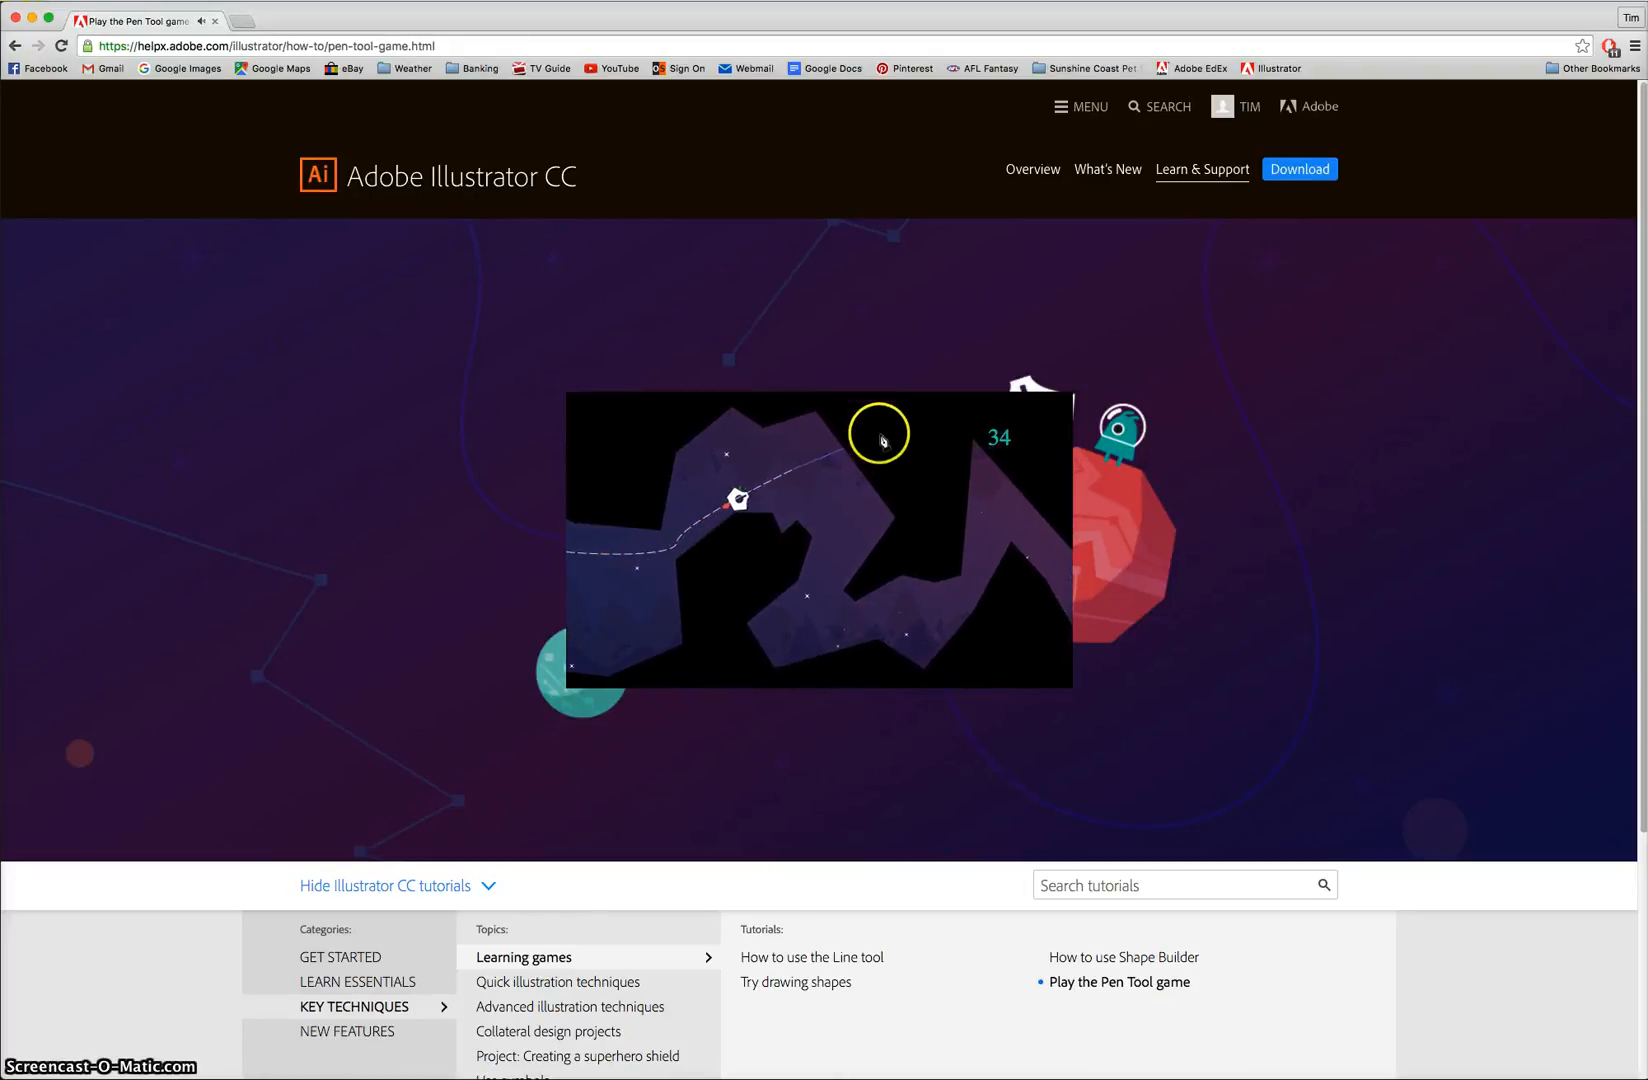
{"action": "left_click", "coordinate": [870, 430]}
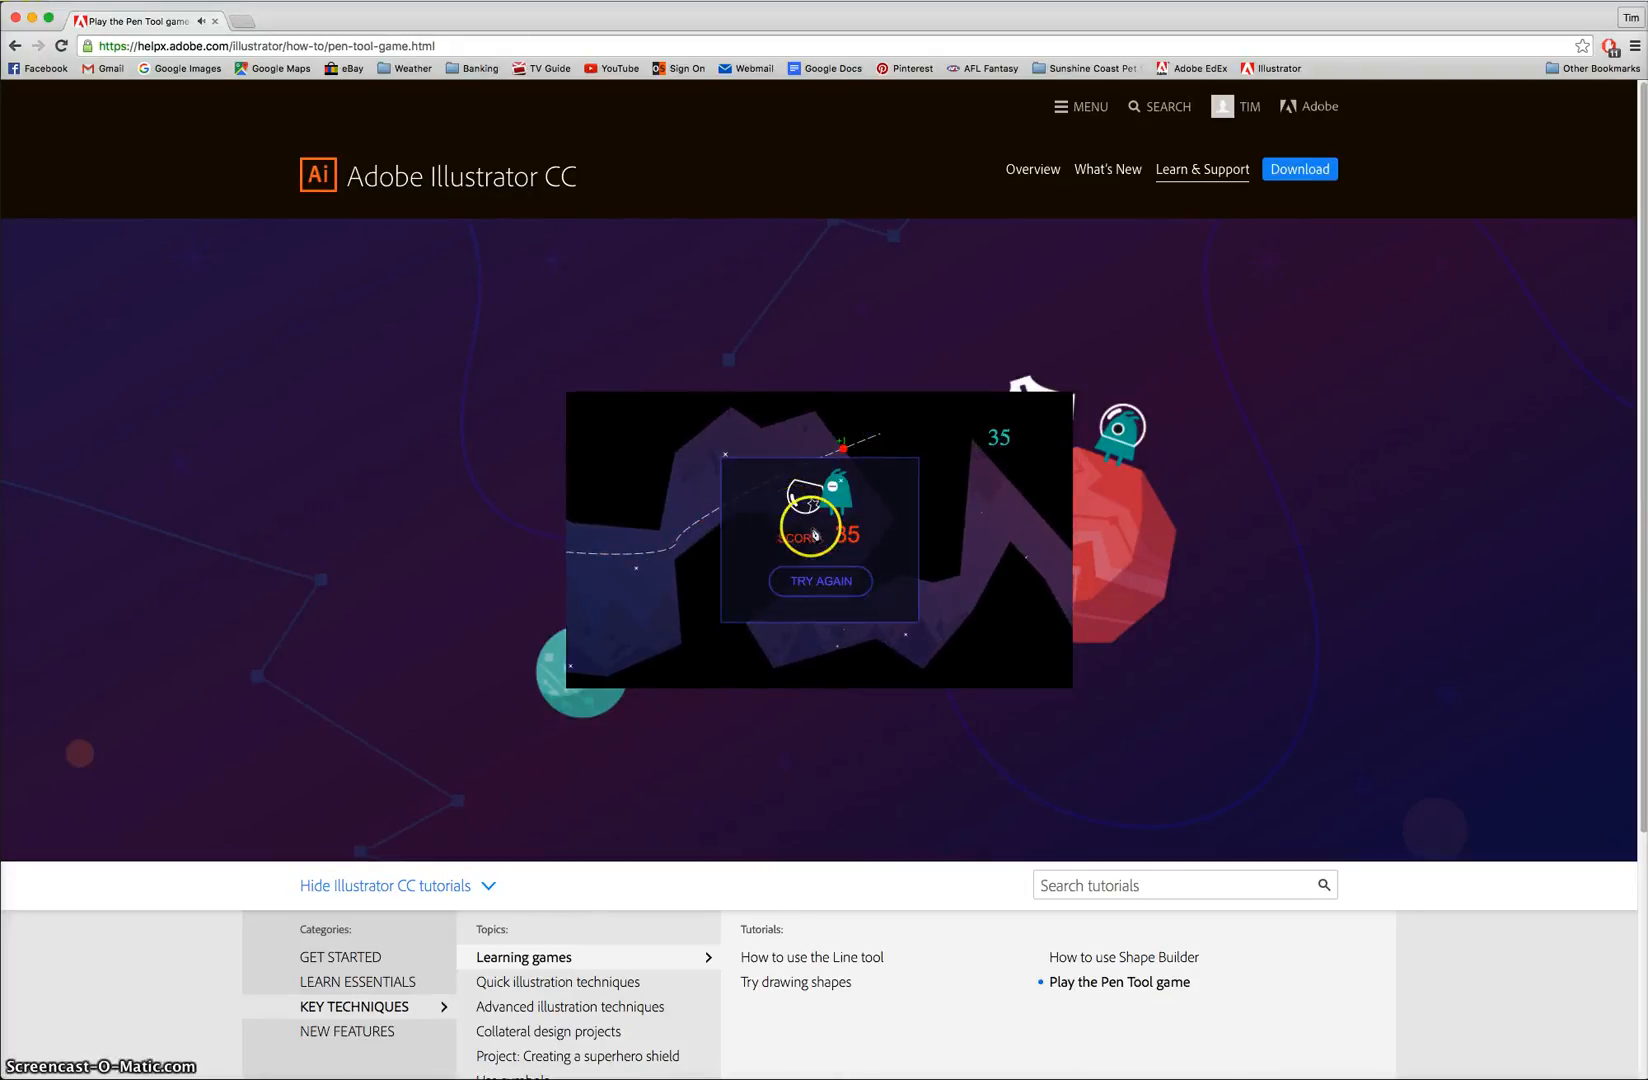
Reset the game for another try and switch back to the Line worksheet in Illustrator
{"action": "left_click", "coordinate": [827, 590]}
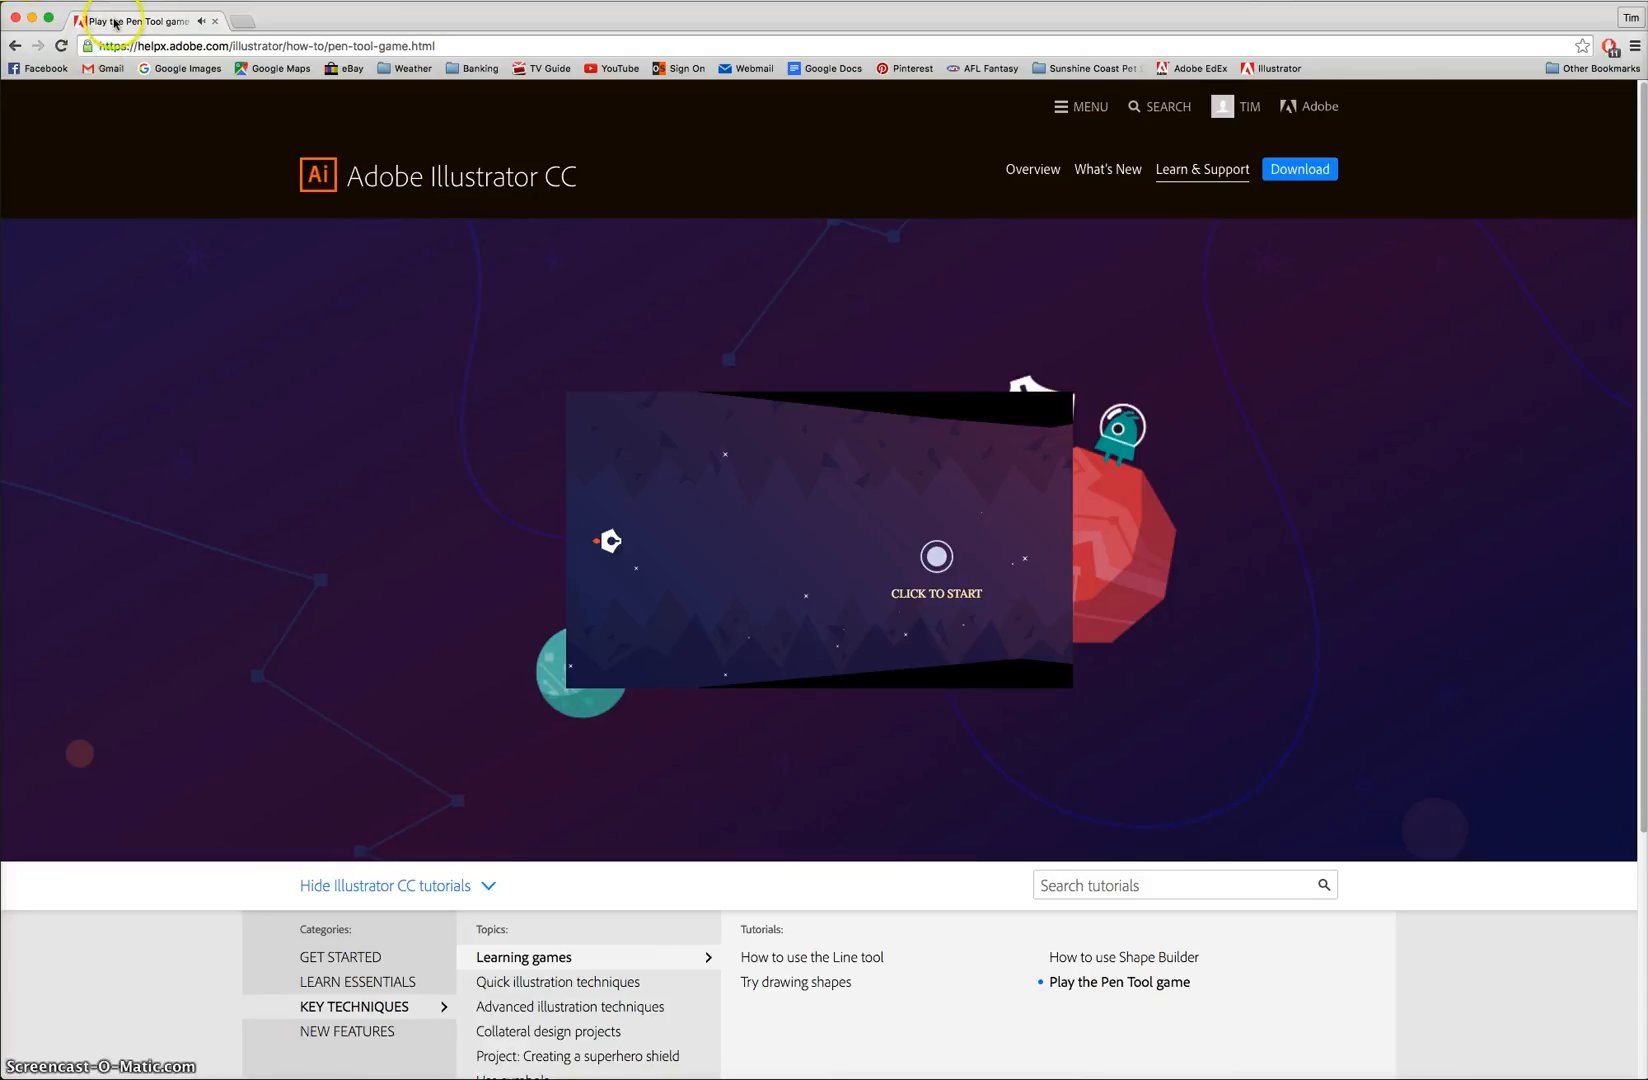
{"action": "key", "text": "super+Tab"}
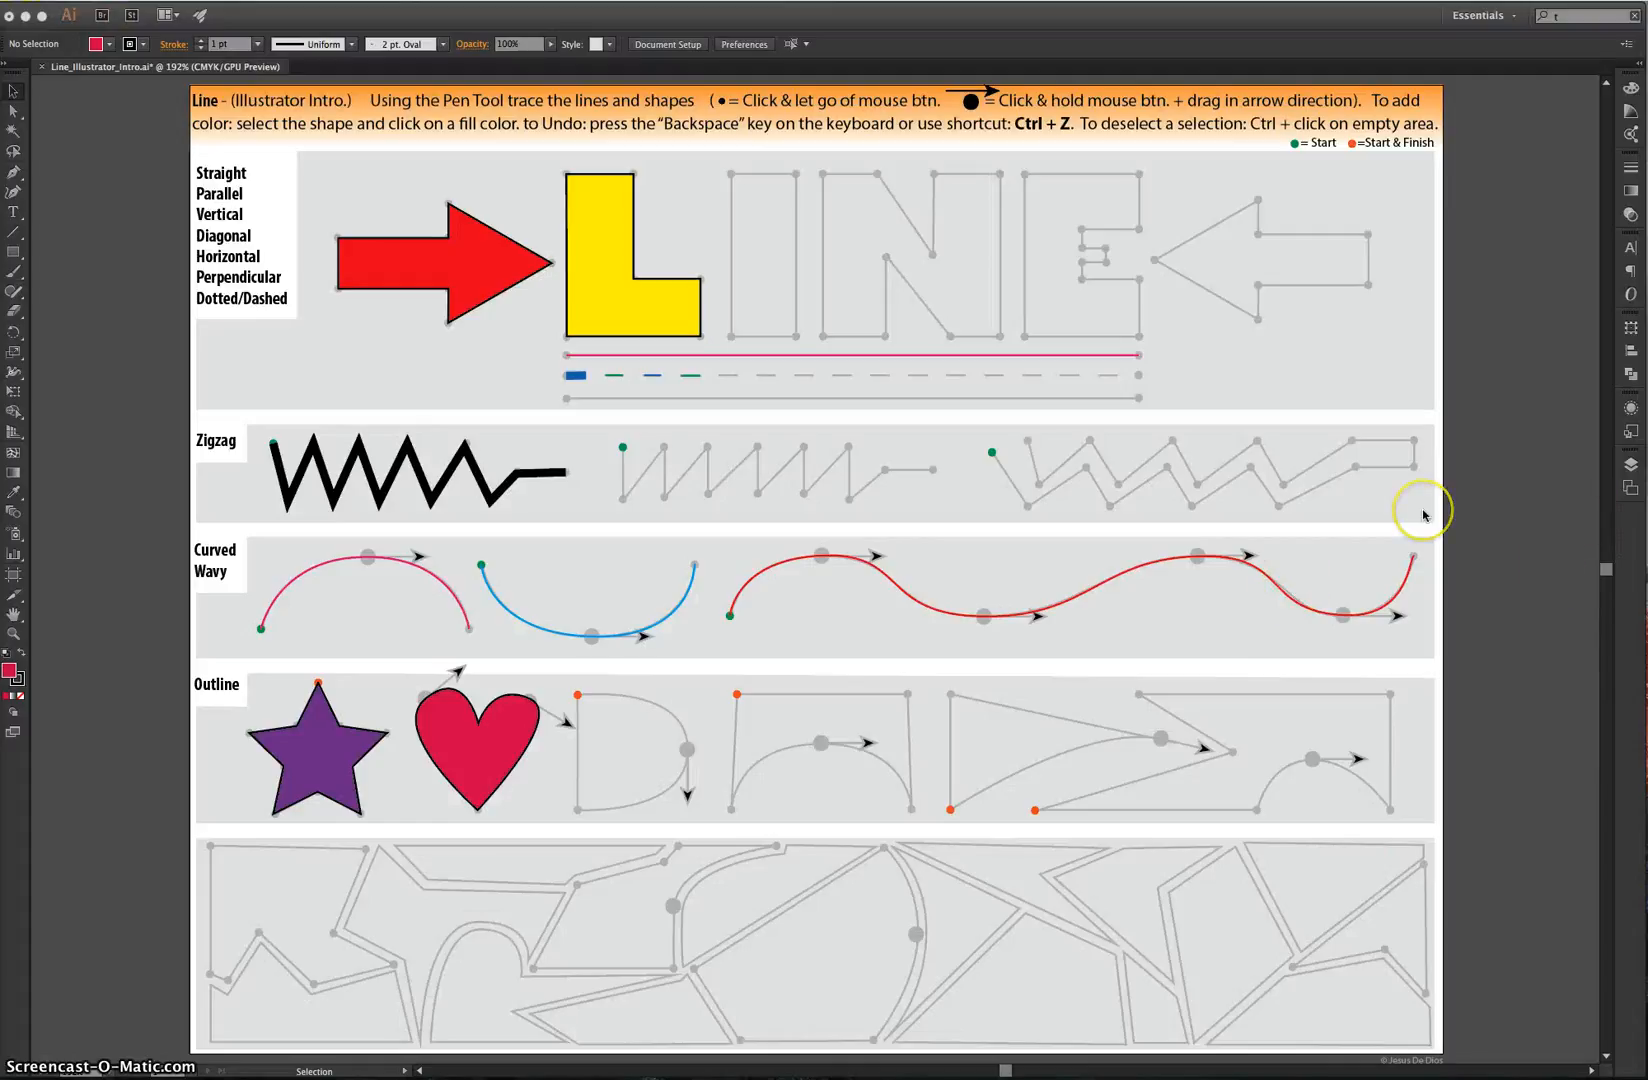
{"action": "left_click", "coordinate": [1383, 528]}
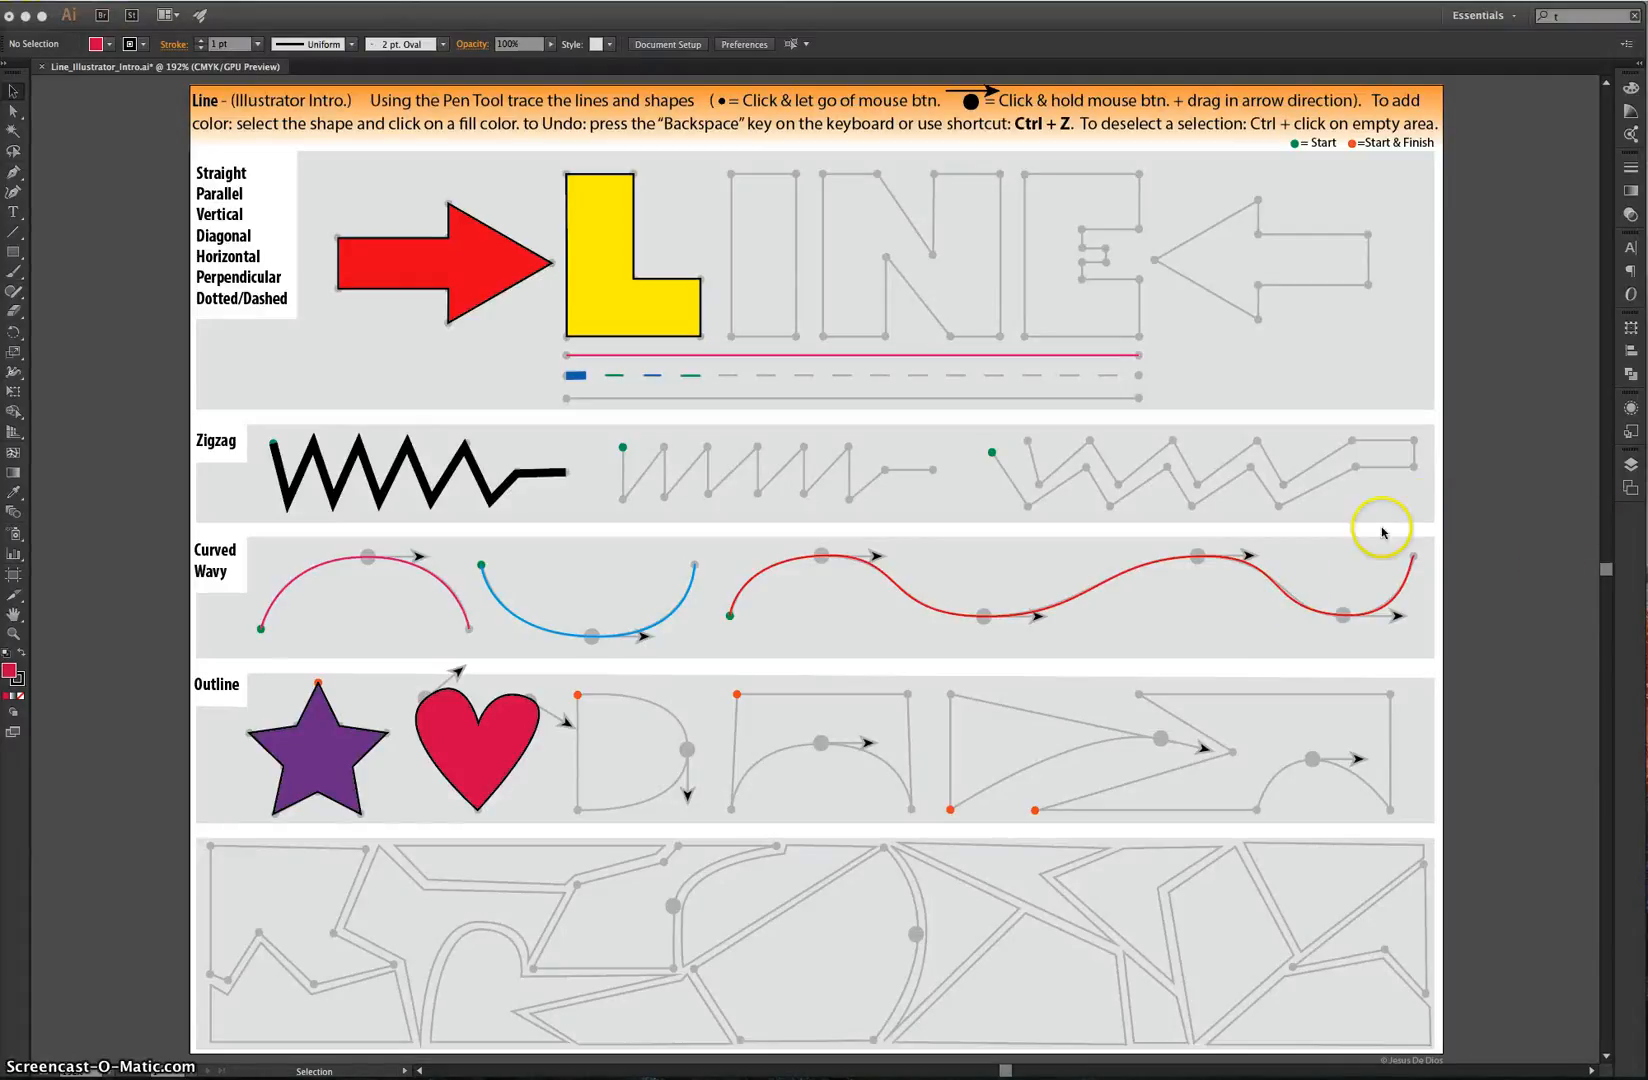